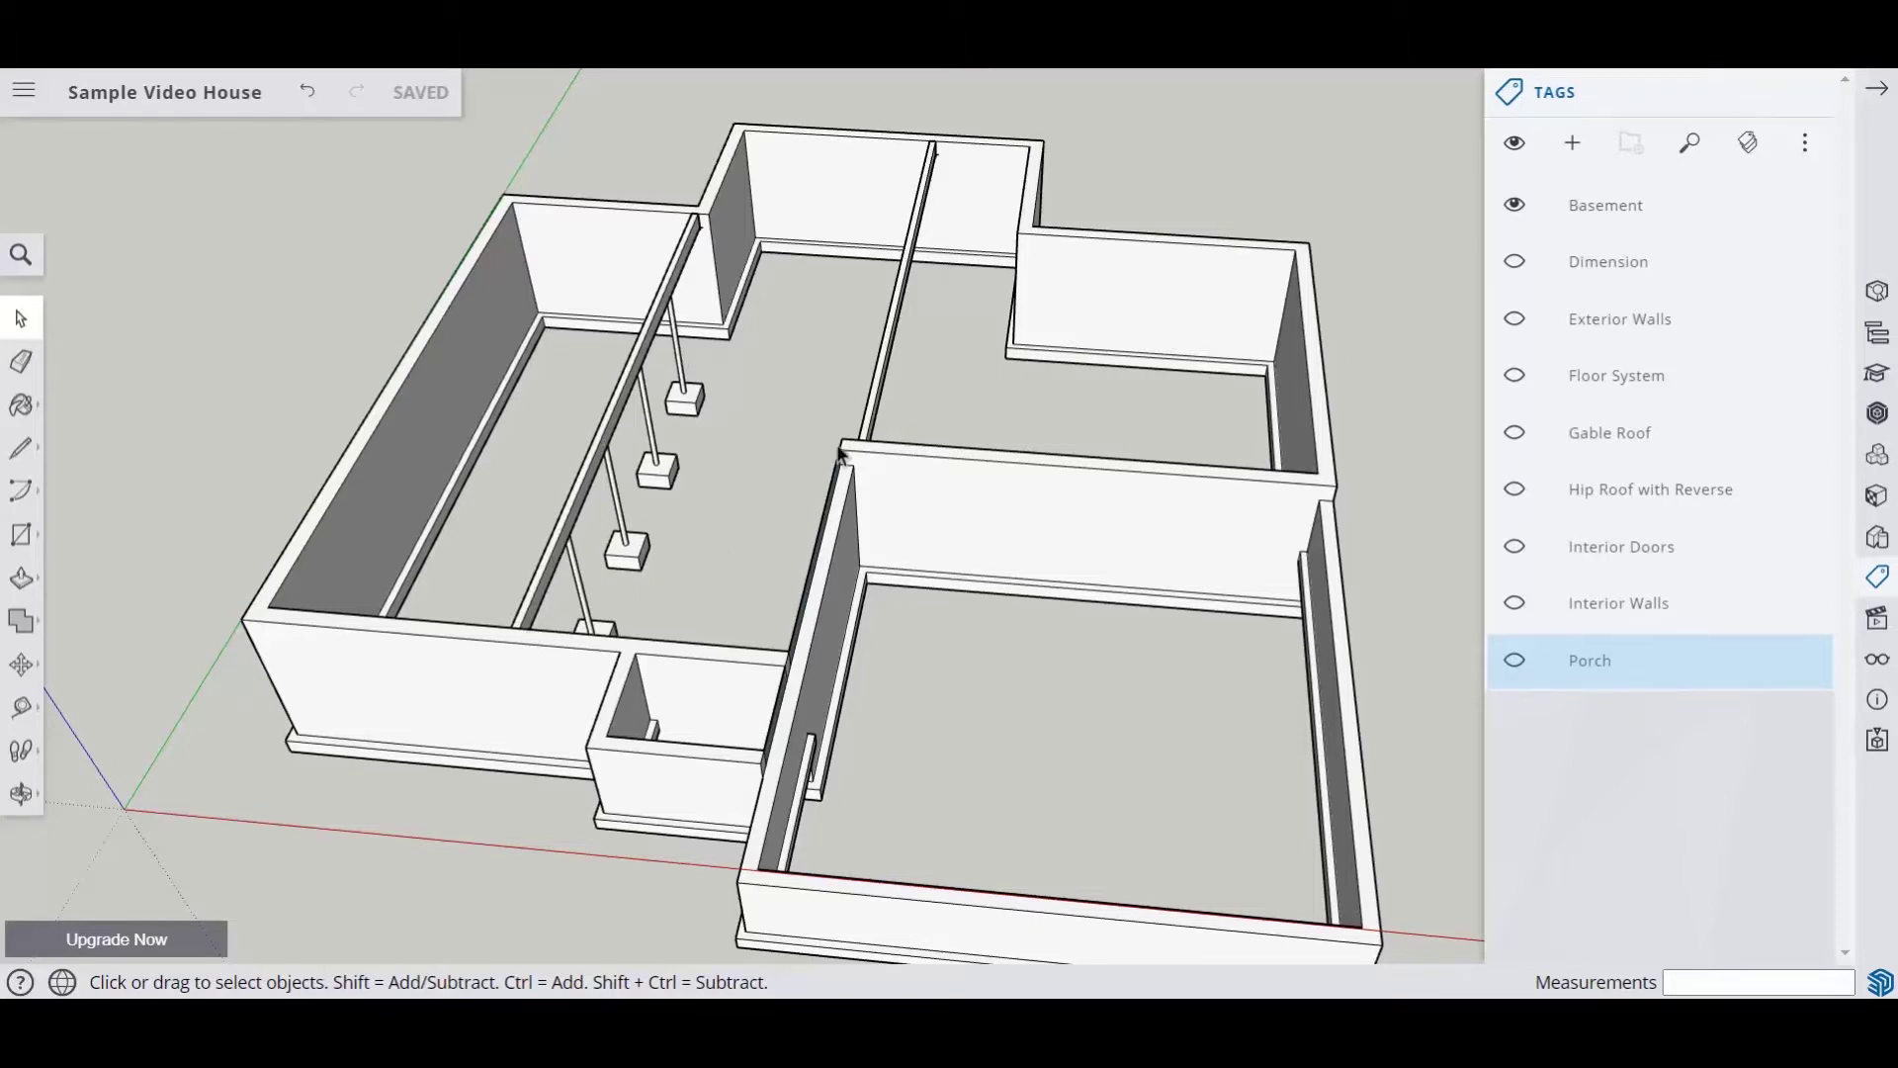
# Step: Measure from the inside corners of the basement's left foundation wall with the Tape Measure to check the spans
pyautogui.click(22, 710)
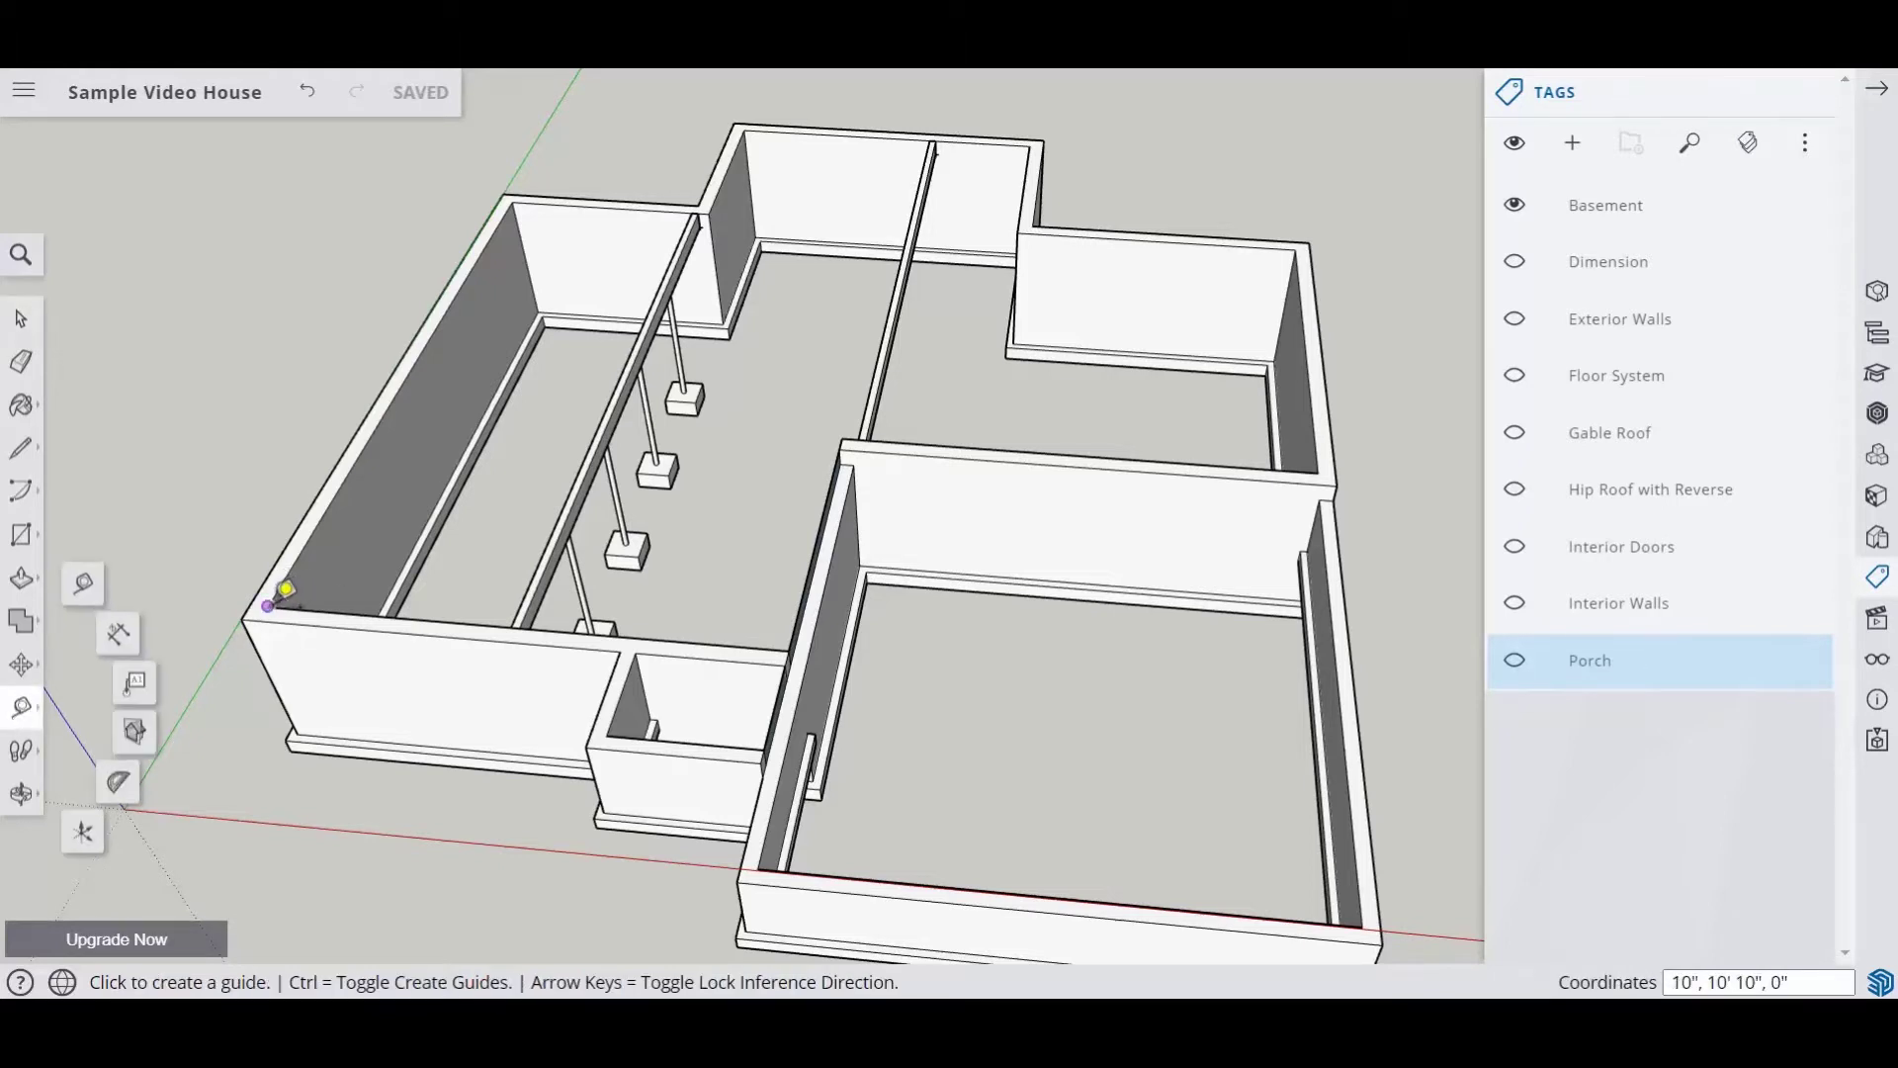
pyautogui.click(267, 605)
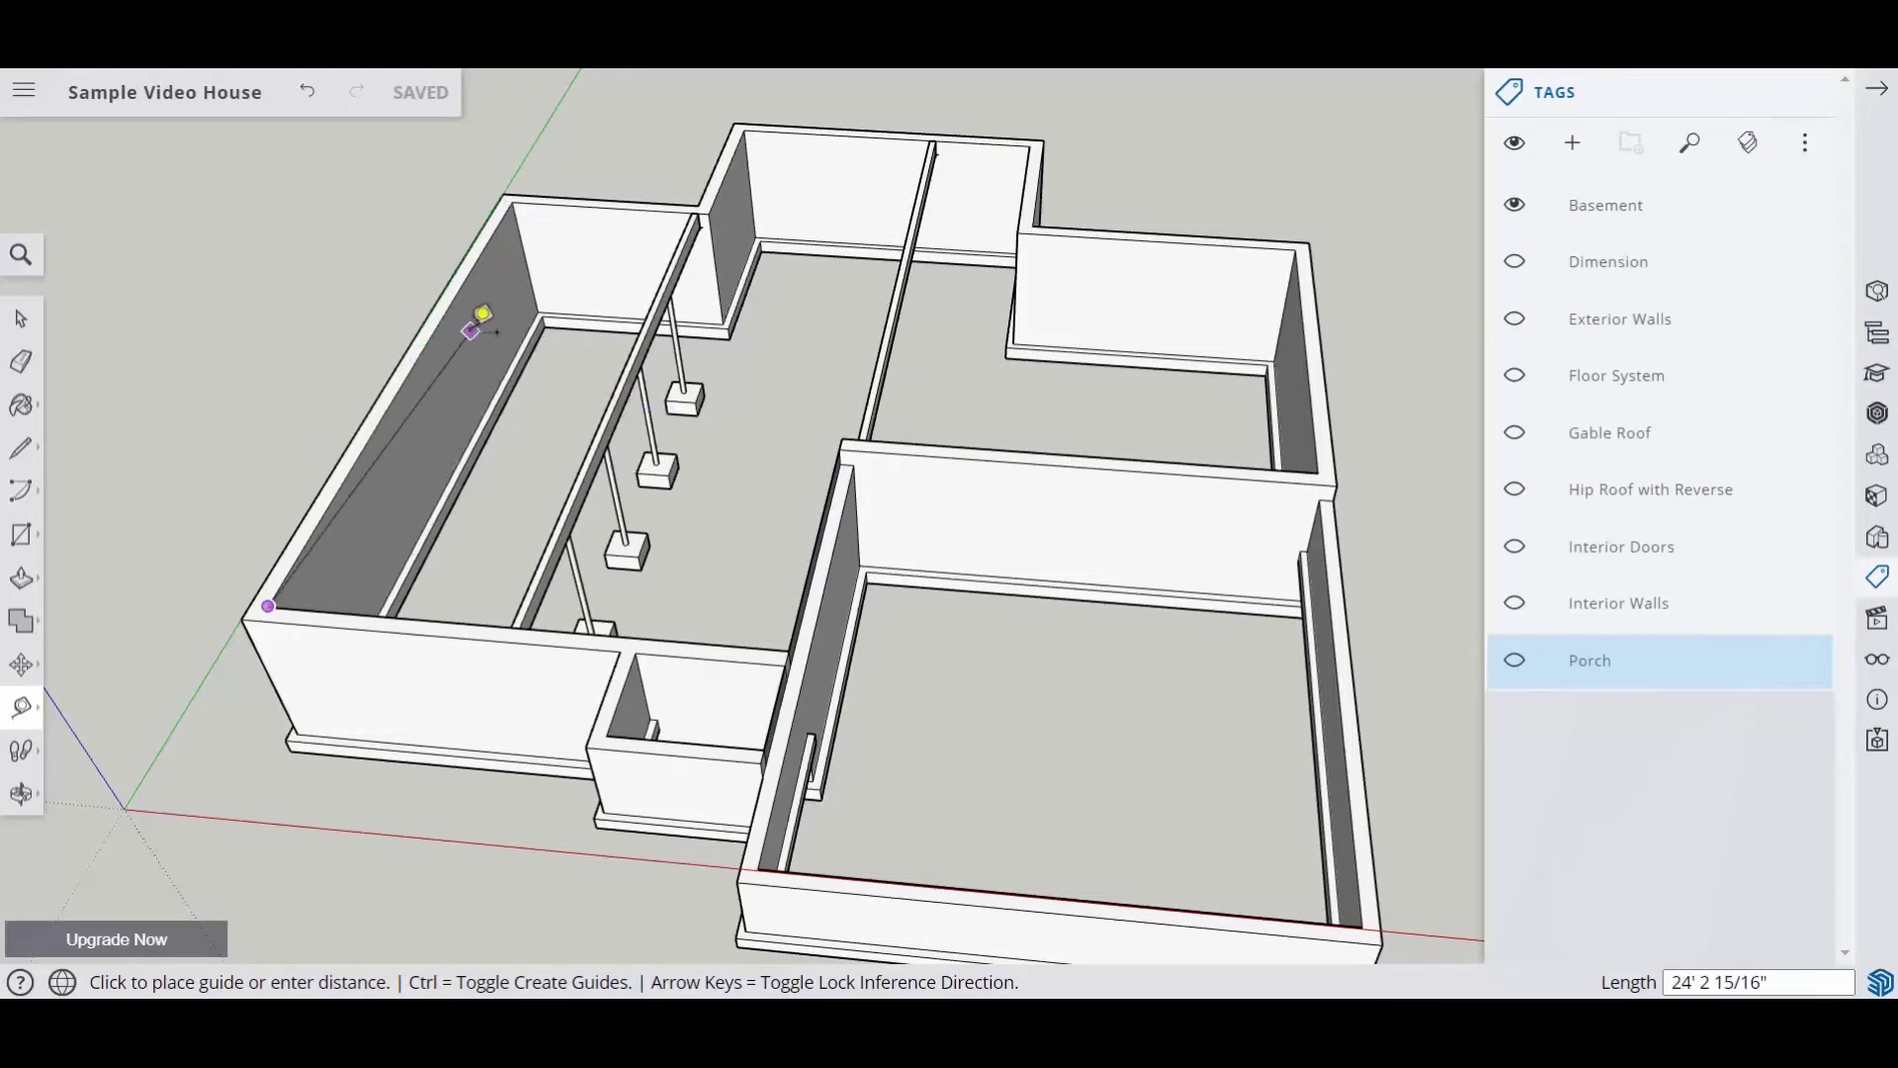
pyautogui.click(21, 317)
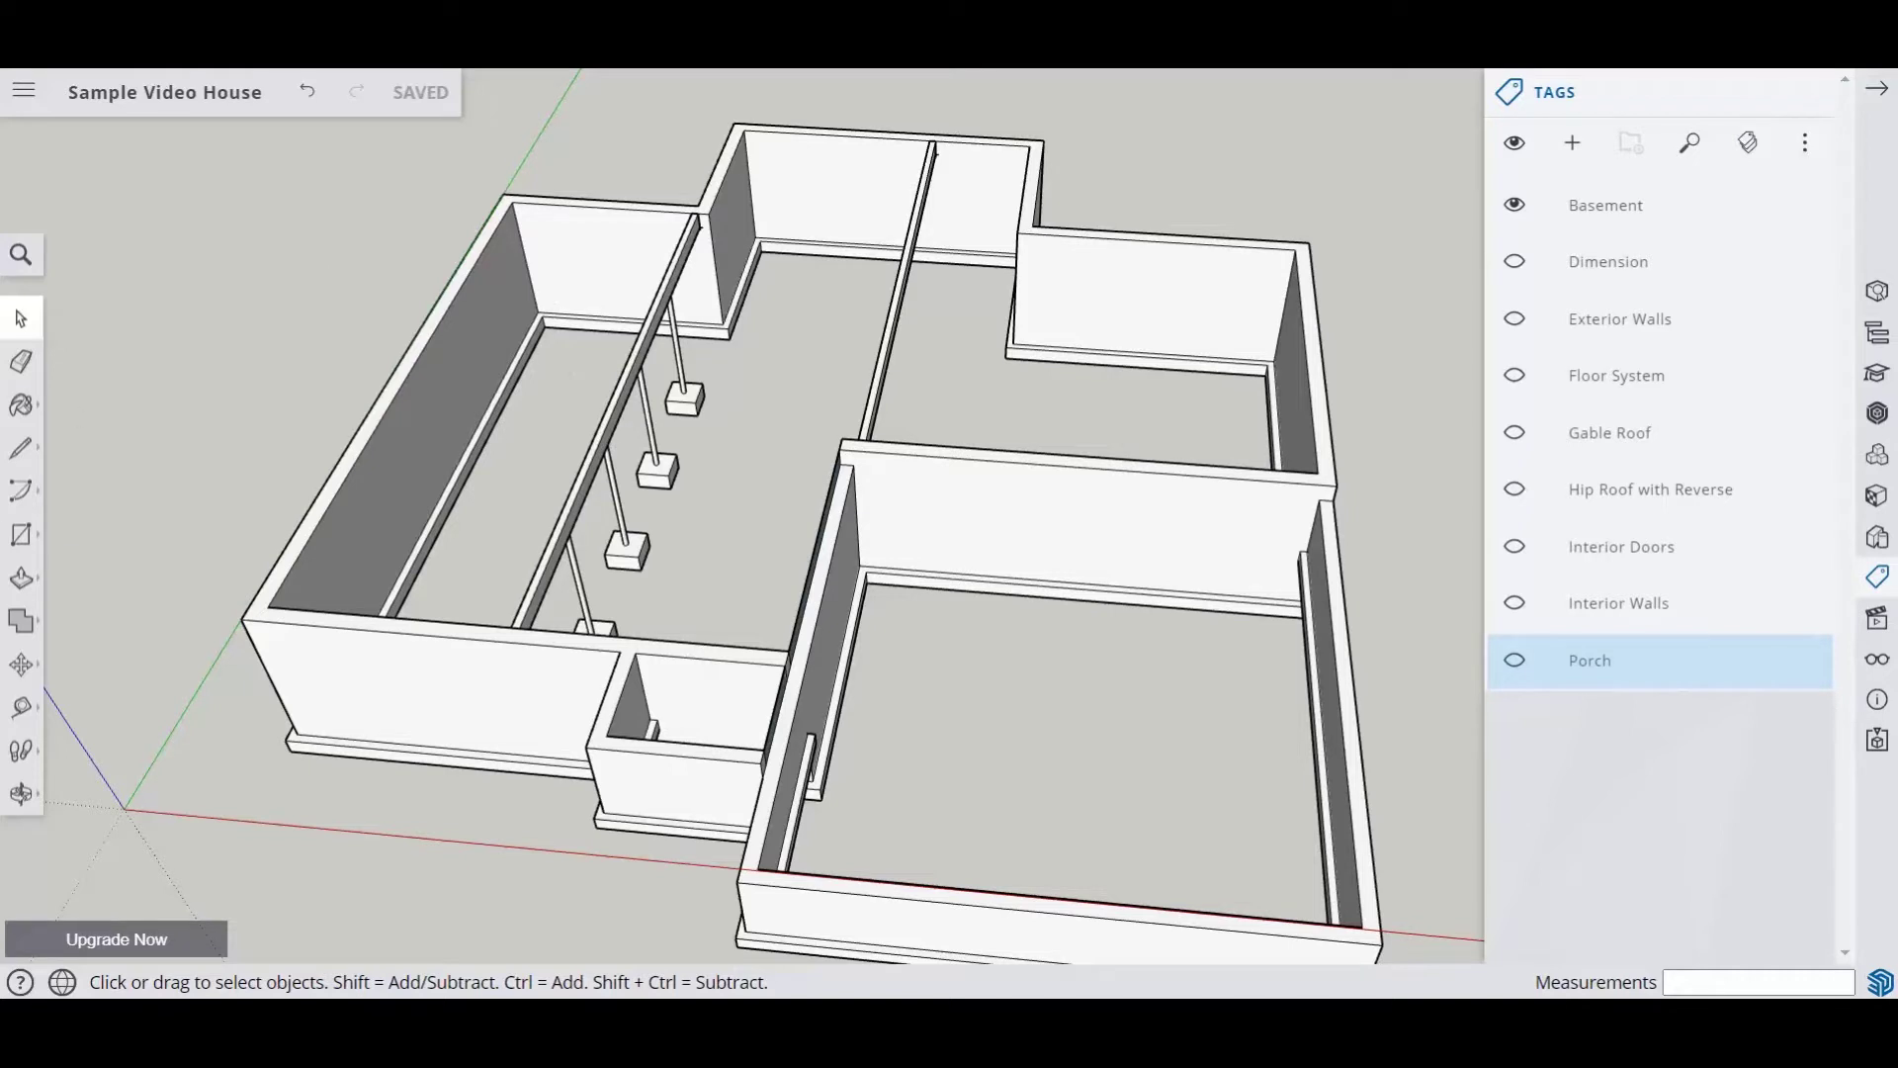
pyautogui.click(21, 706)
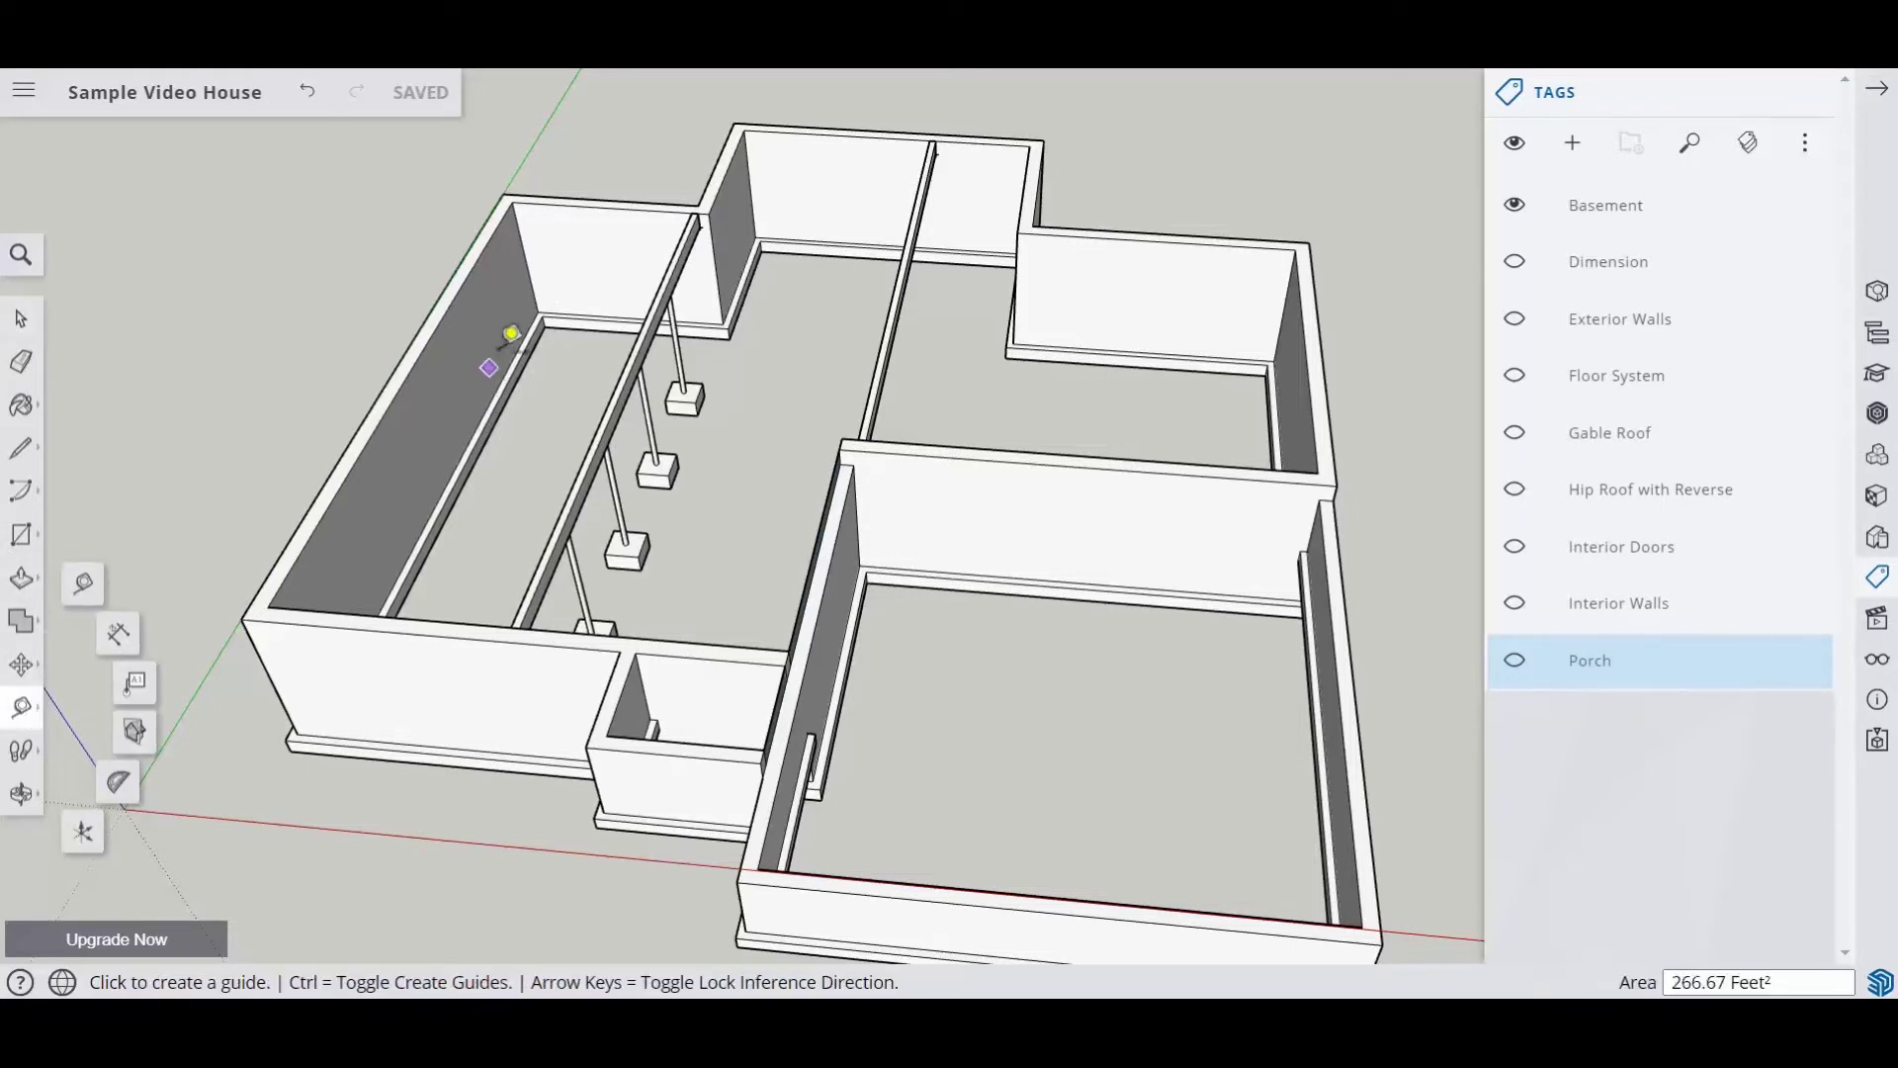
pyautogui.click(512, 202)
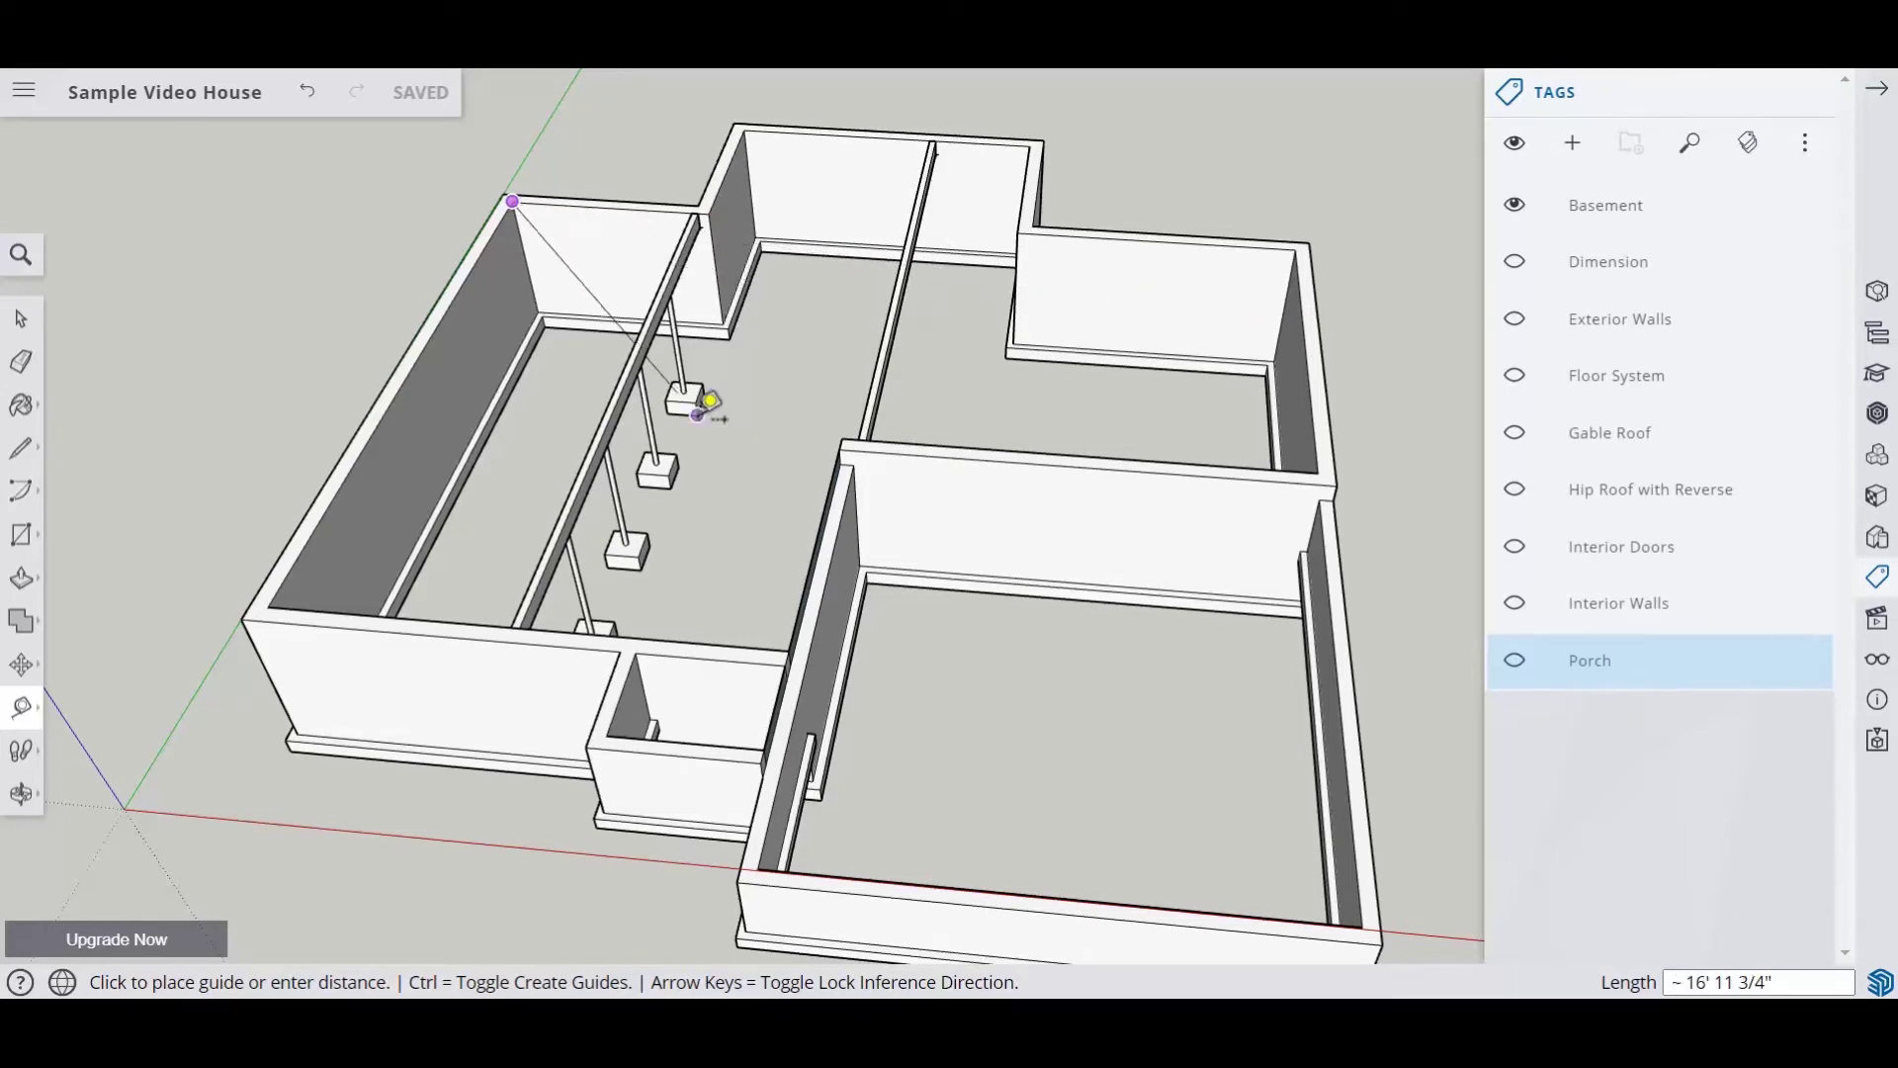
pyautogui.press('Escape')
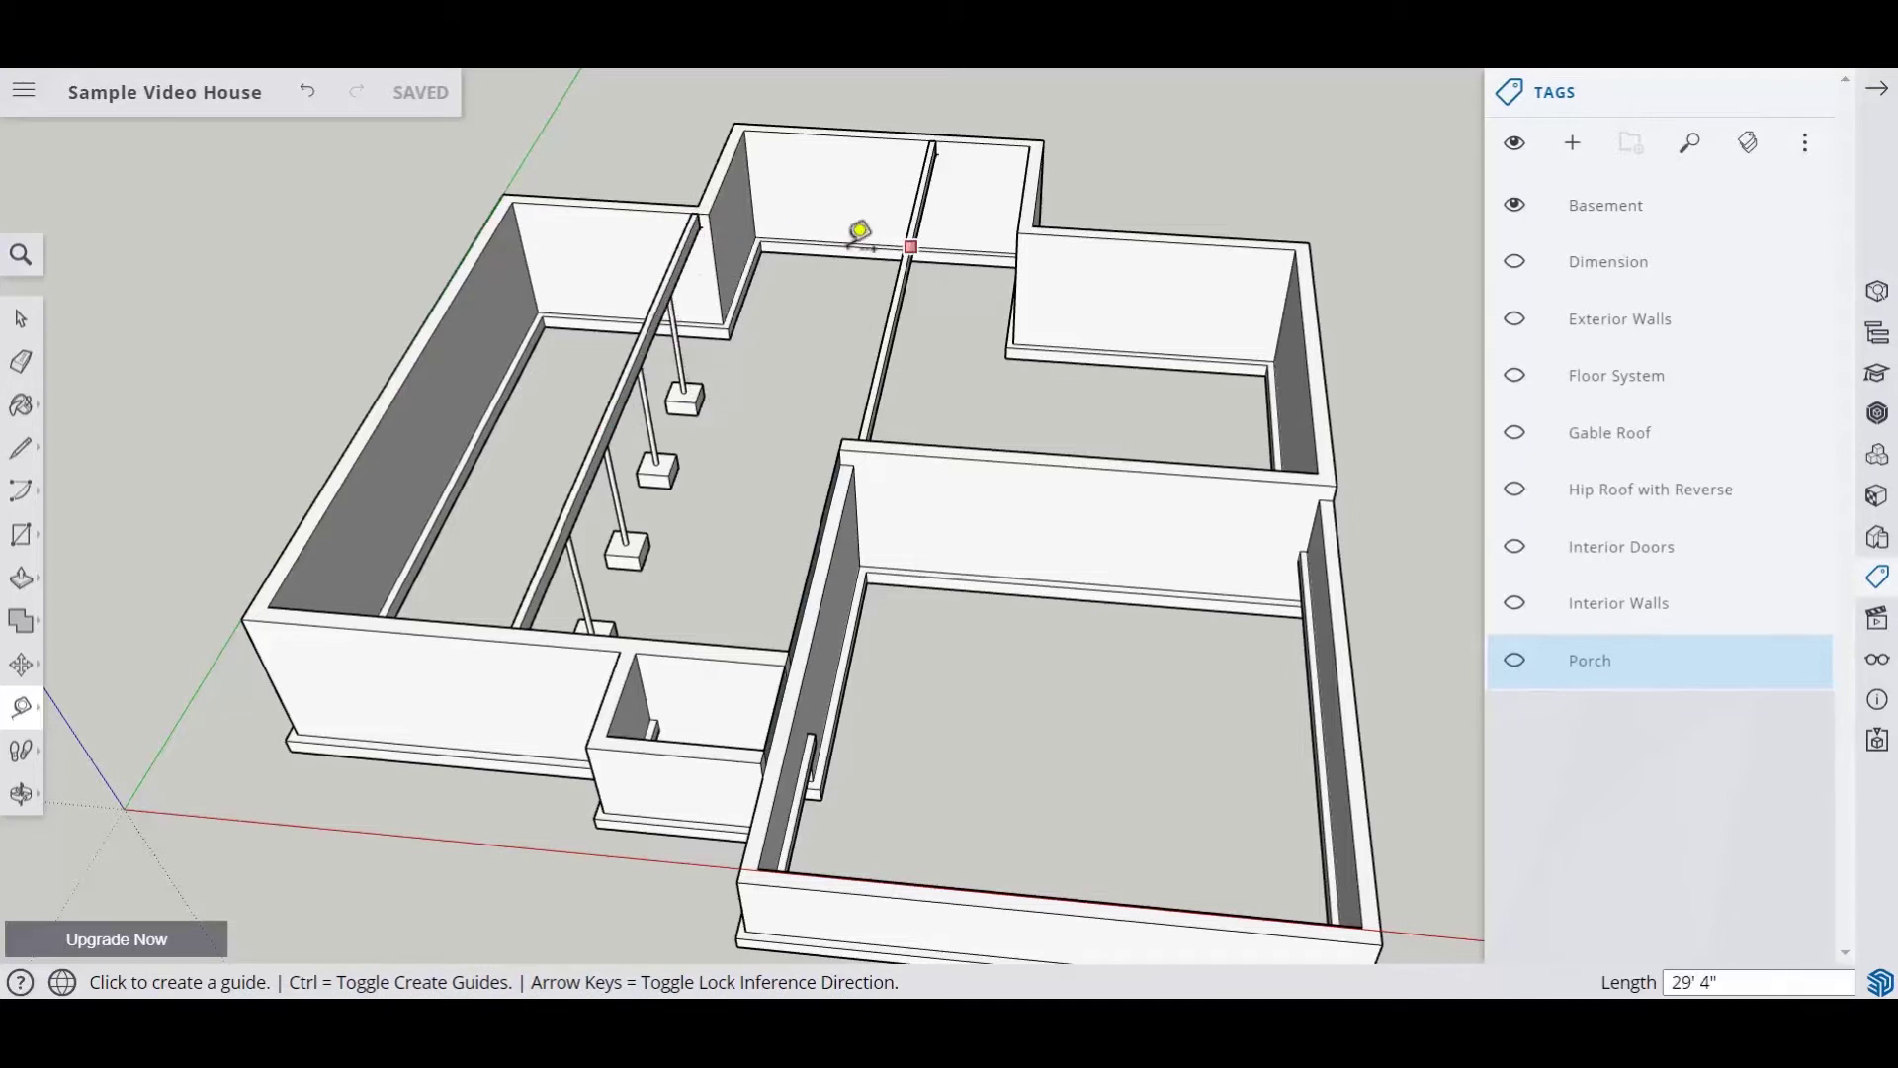
pyautogui.click(21, 318)
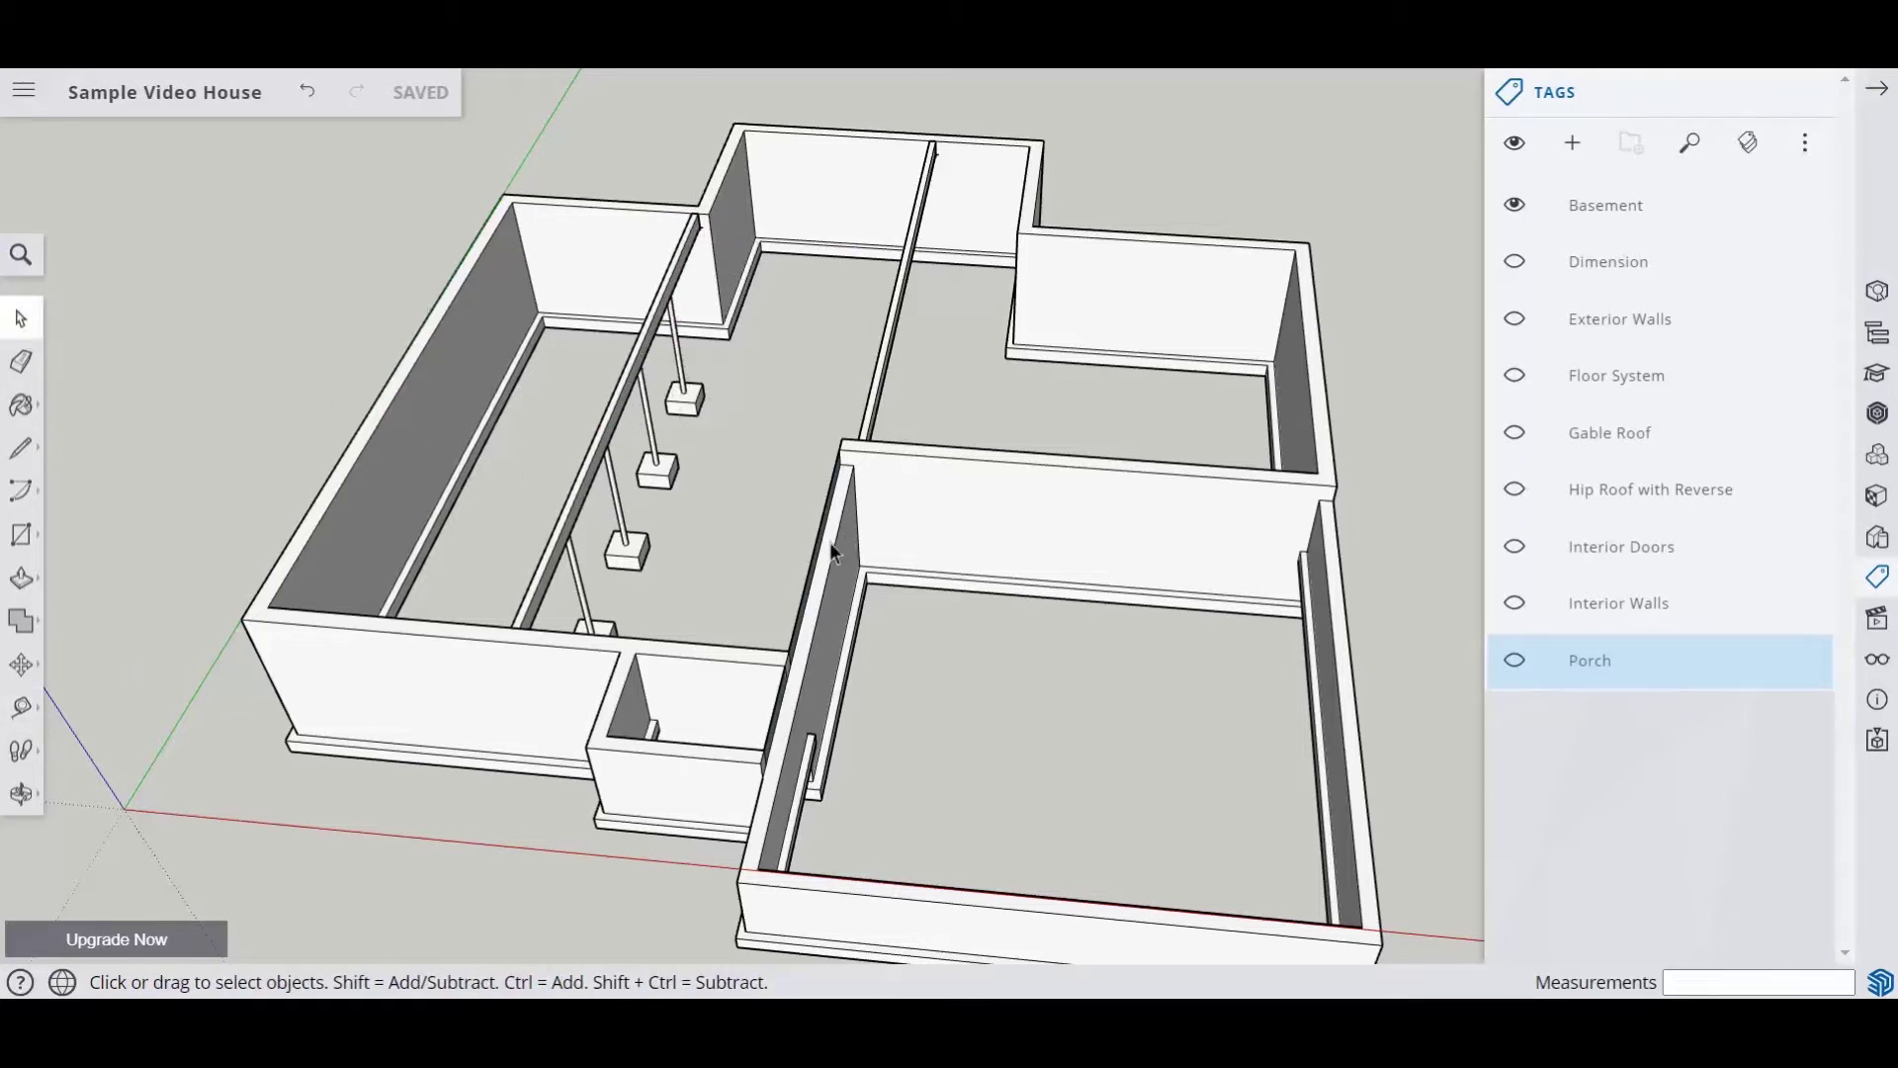
# Step: Examine the two basement beams, their posts and footings, and how the beam ends meet the foundation walls
pyautogui.moveTo(789, 652); pyautogui.dragTo(625, 559, button='middle')
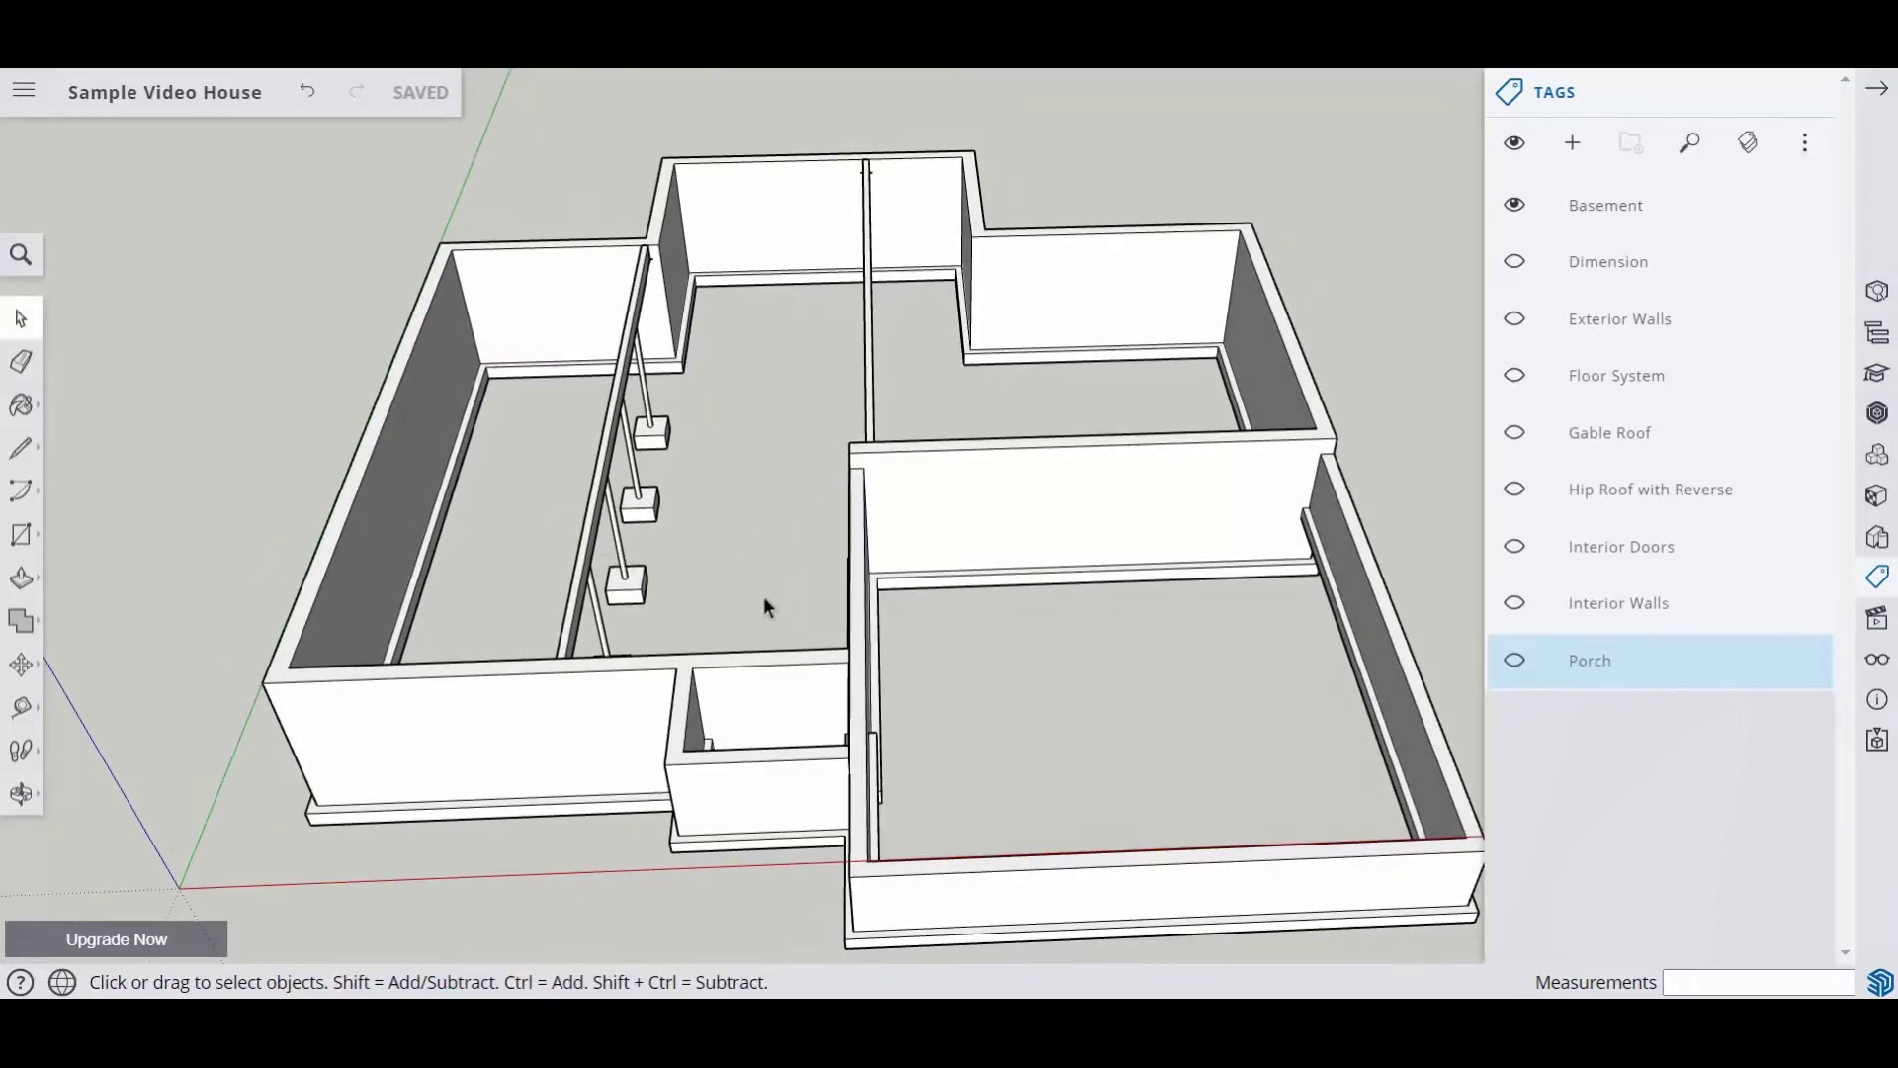
pyautogui.moveTo(765, 598); pyautogui.dragTo(864, 589, button='middle')
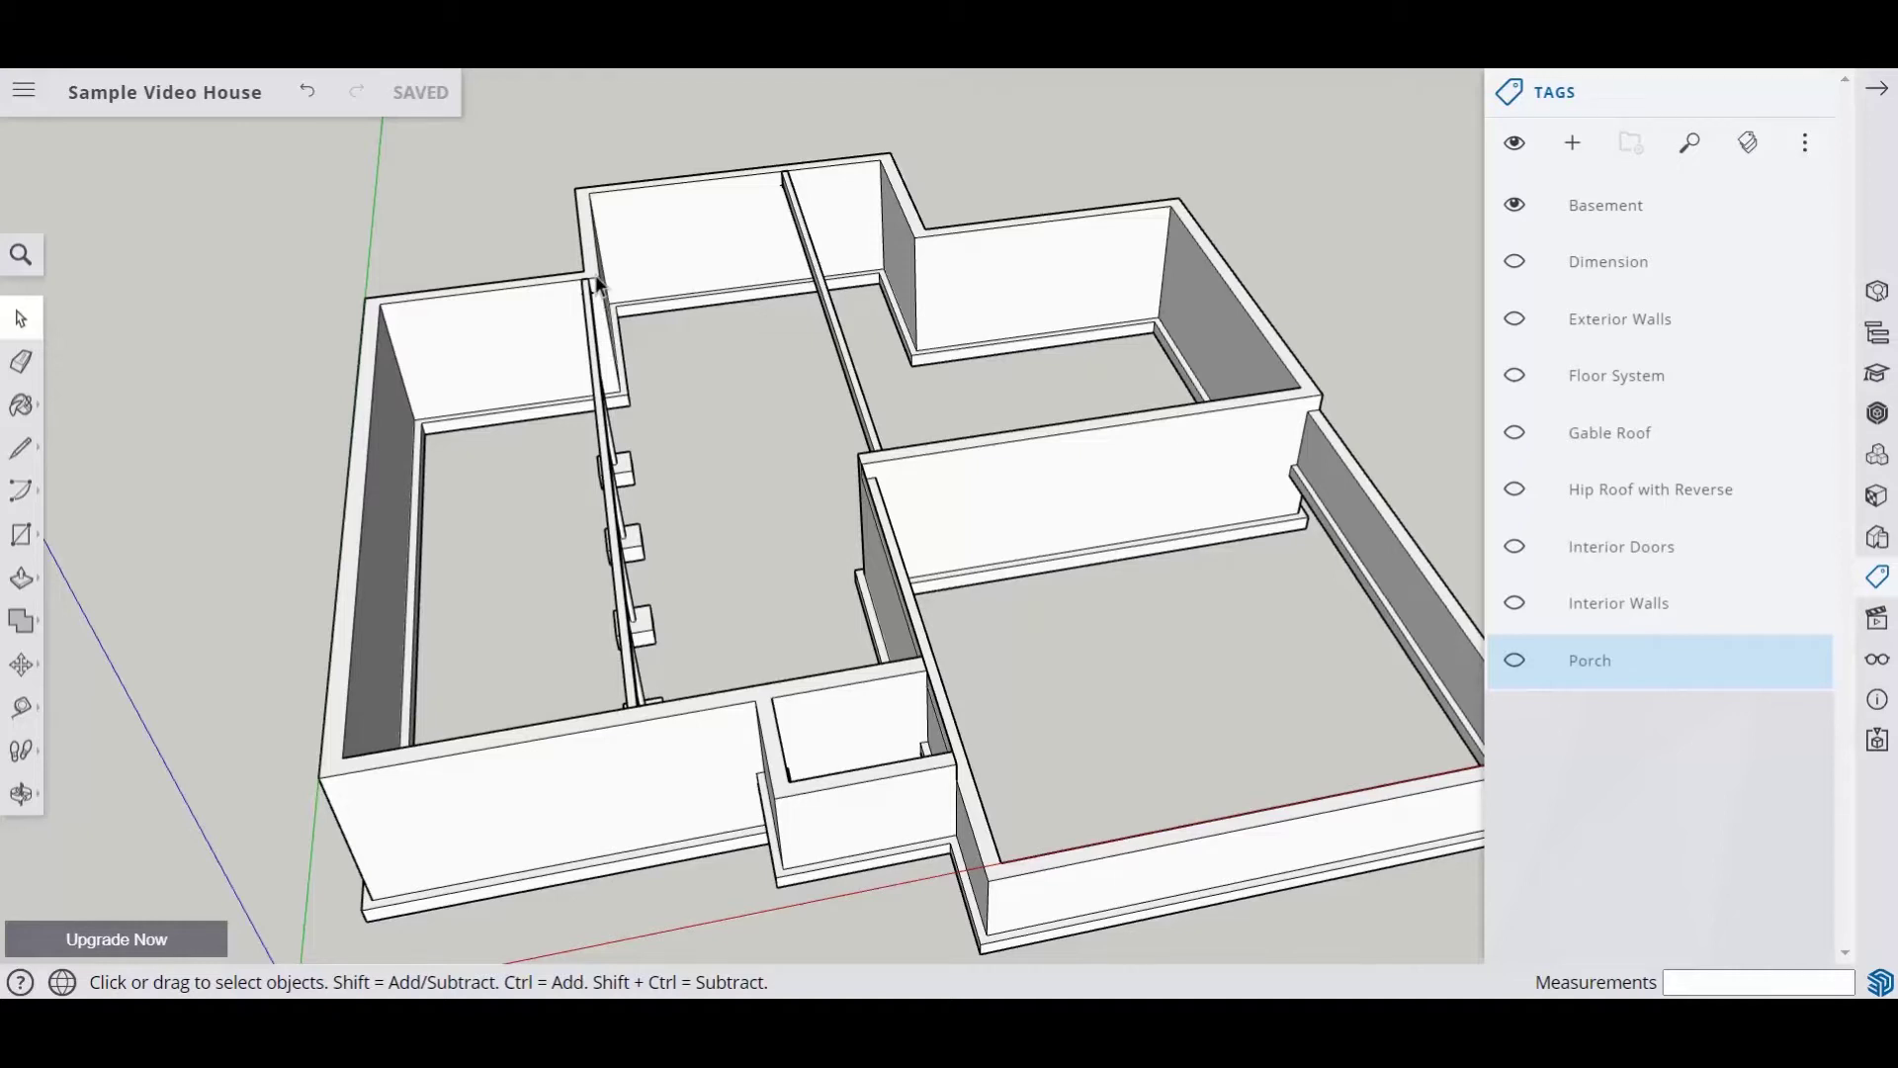
pyautogui.scroll(5, 598, 287)
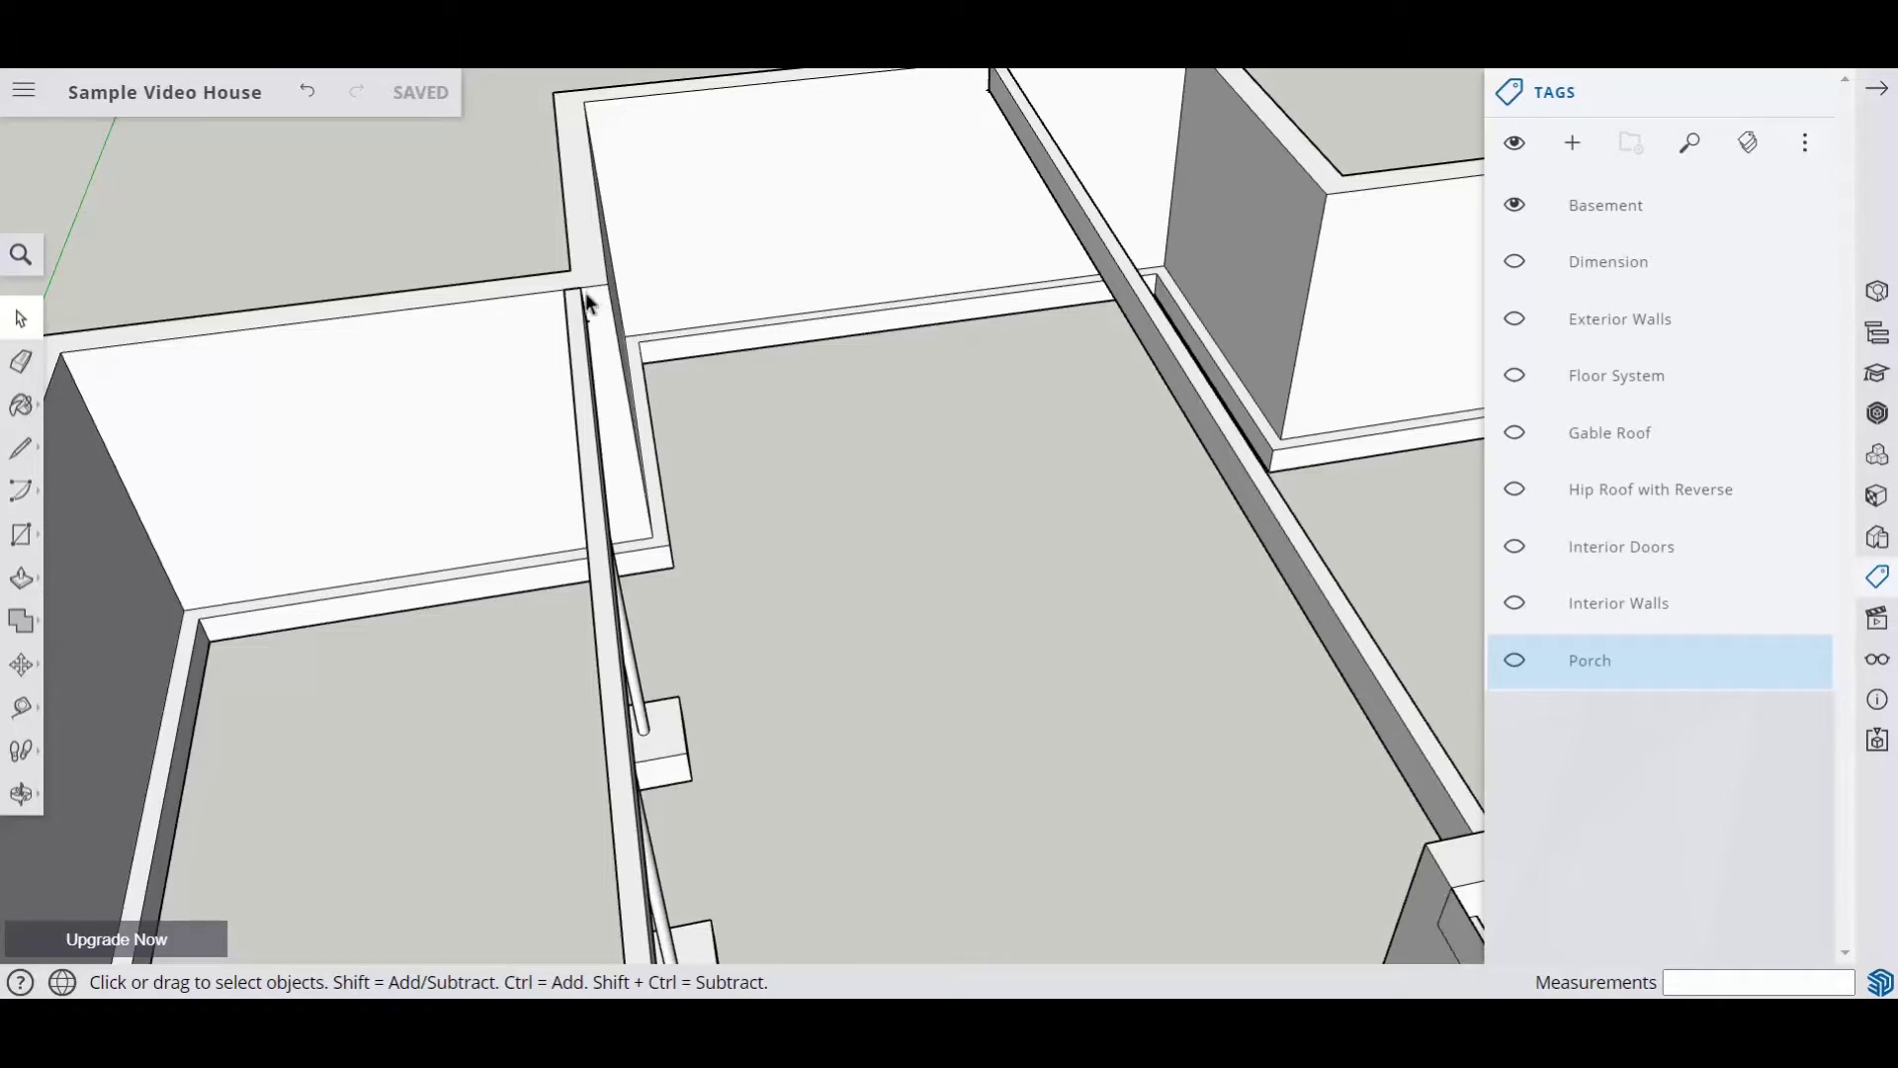
pyautogui.scroll(-4, 586, 308)
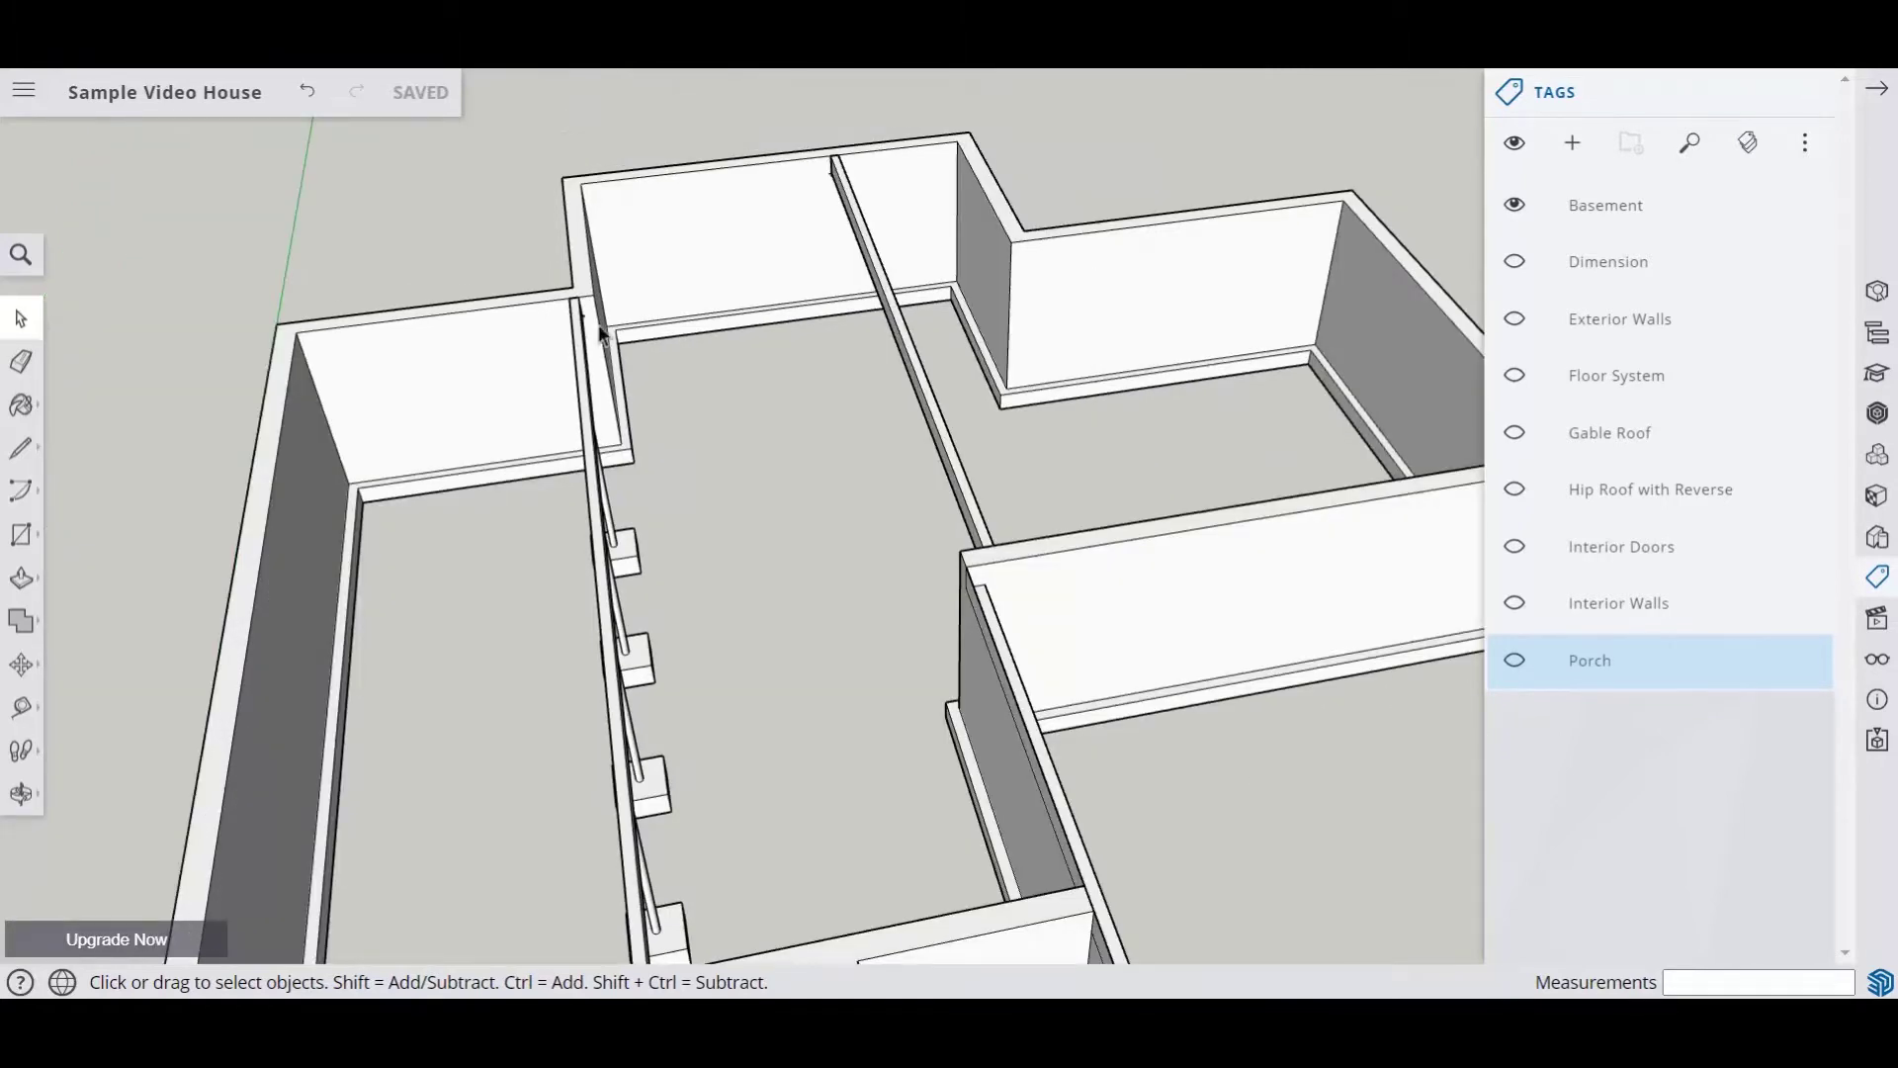
pyautogui.moveTo(626, 337); pyautogui.dragTo(556, 364, button='middle')
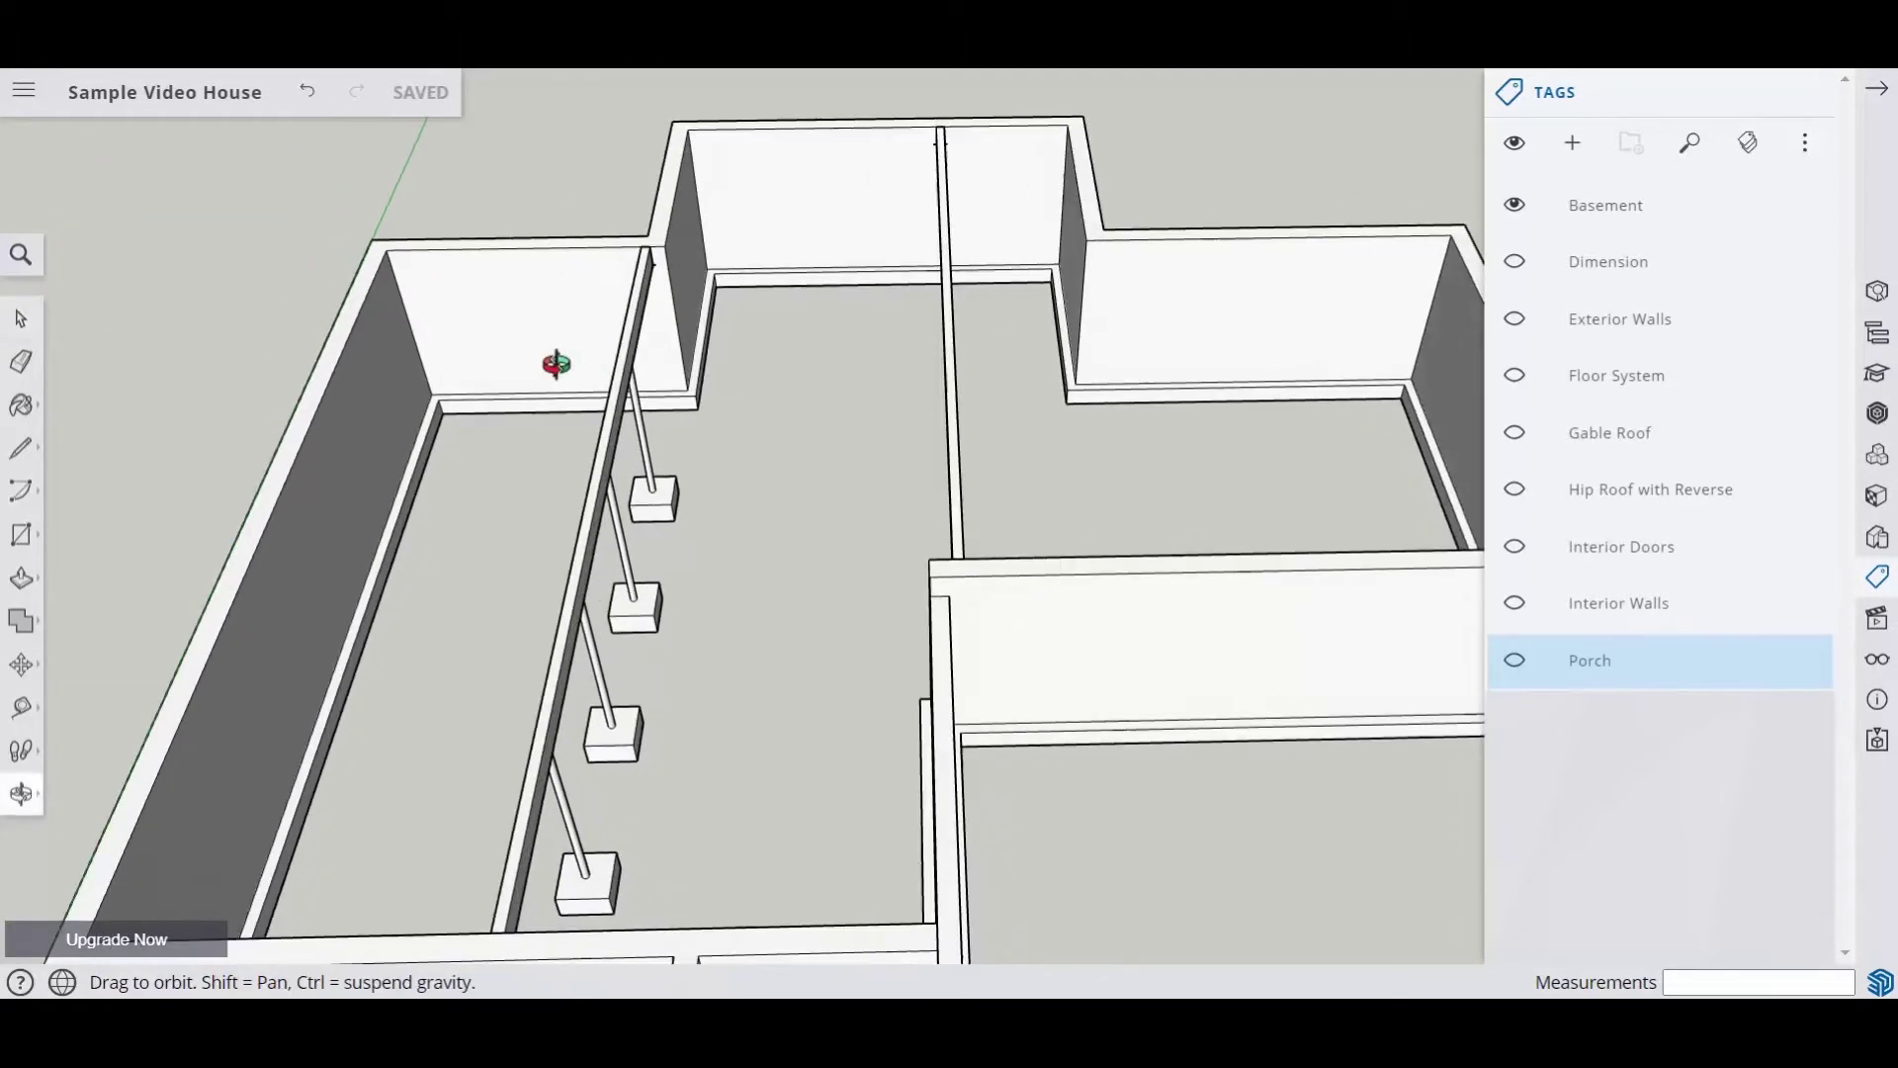
pyautogui.scroll(-3, 563, 371)
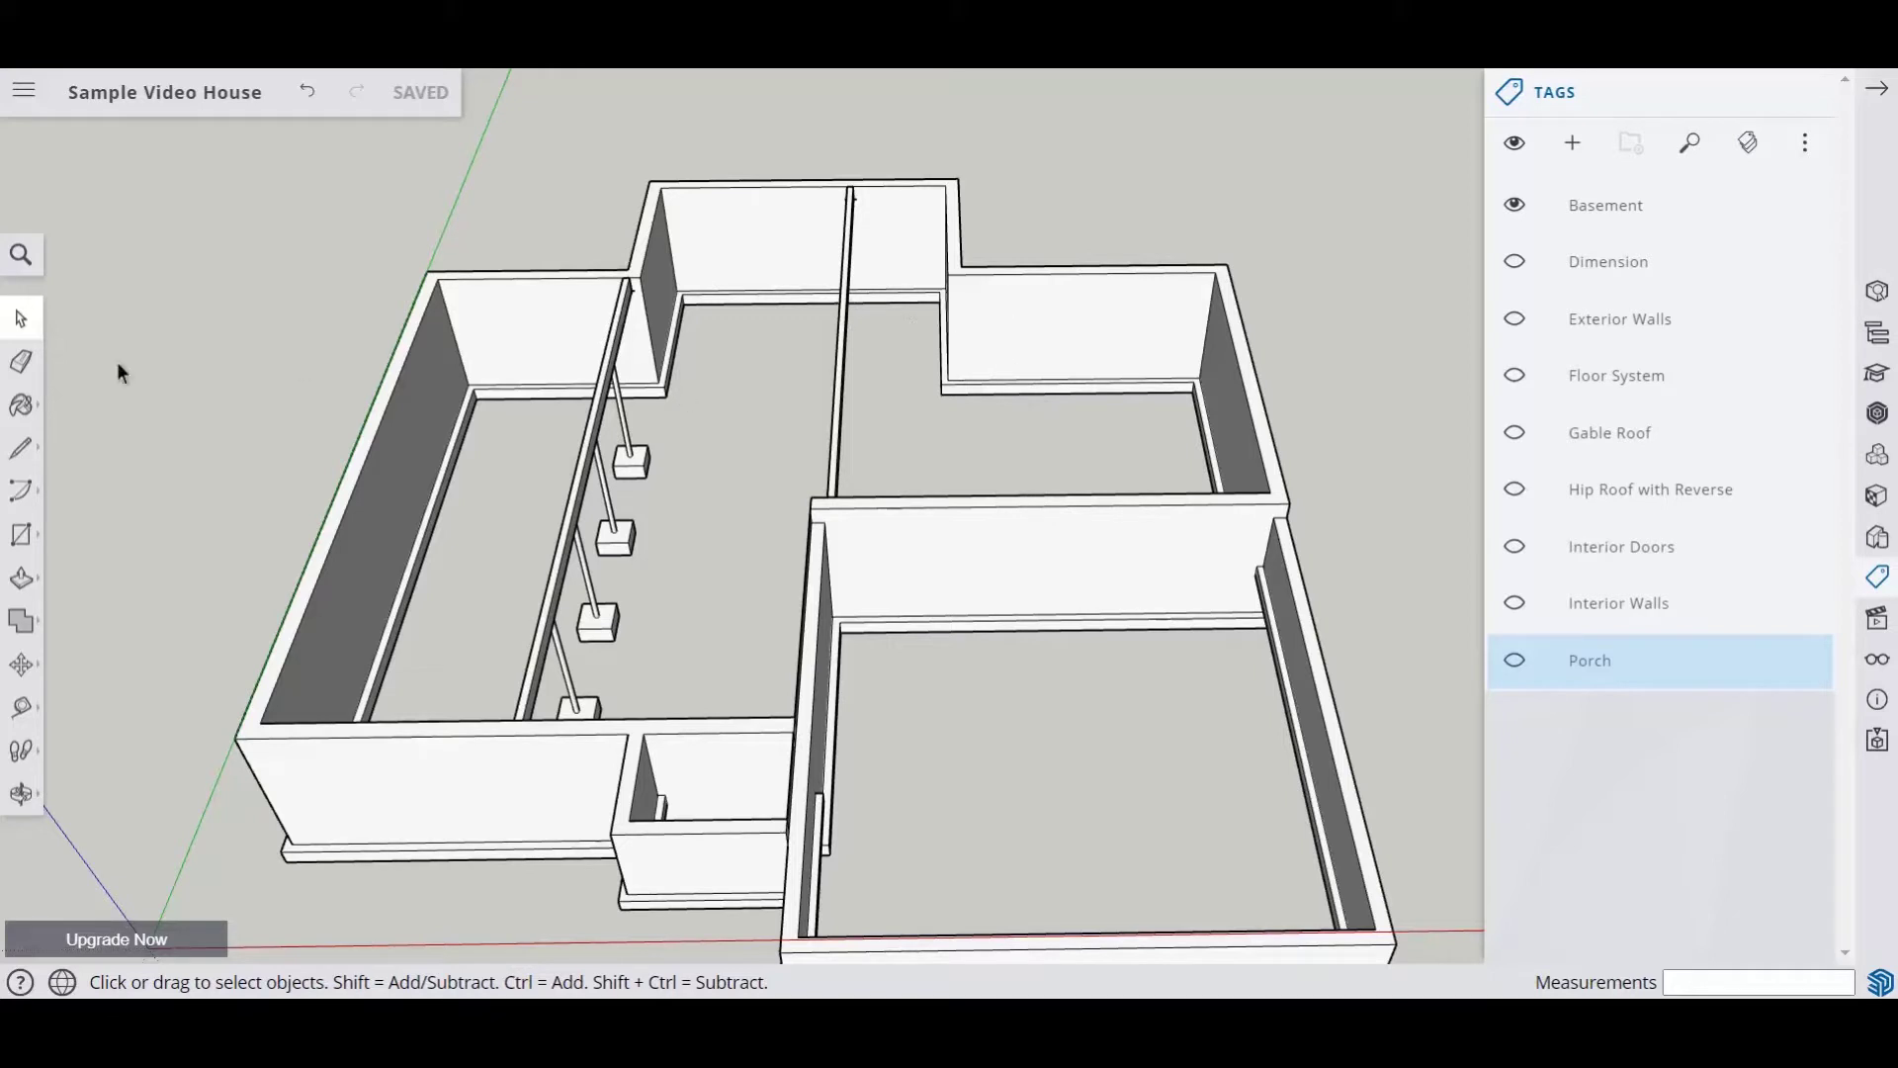
pyautogui.click(21, 707)
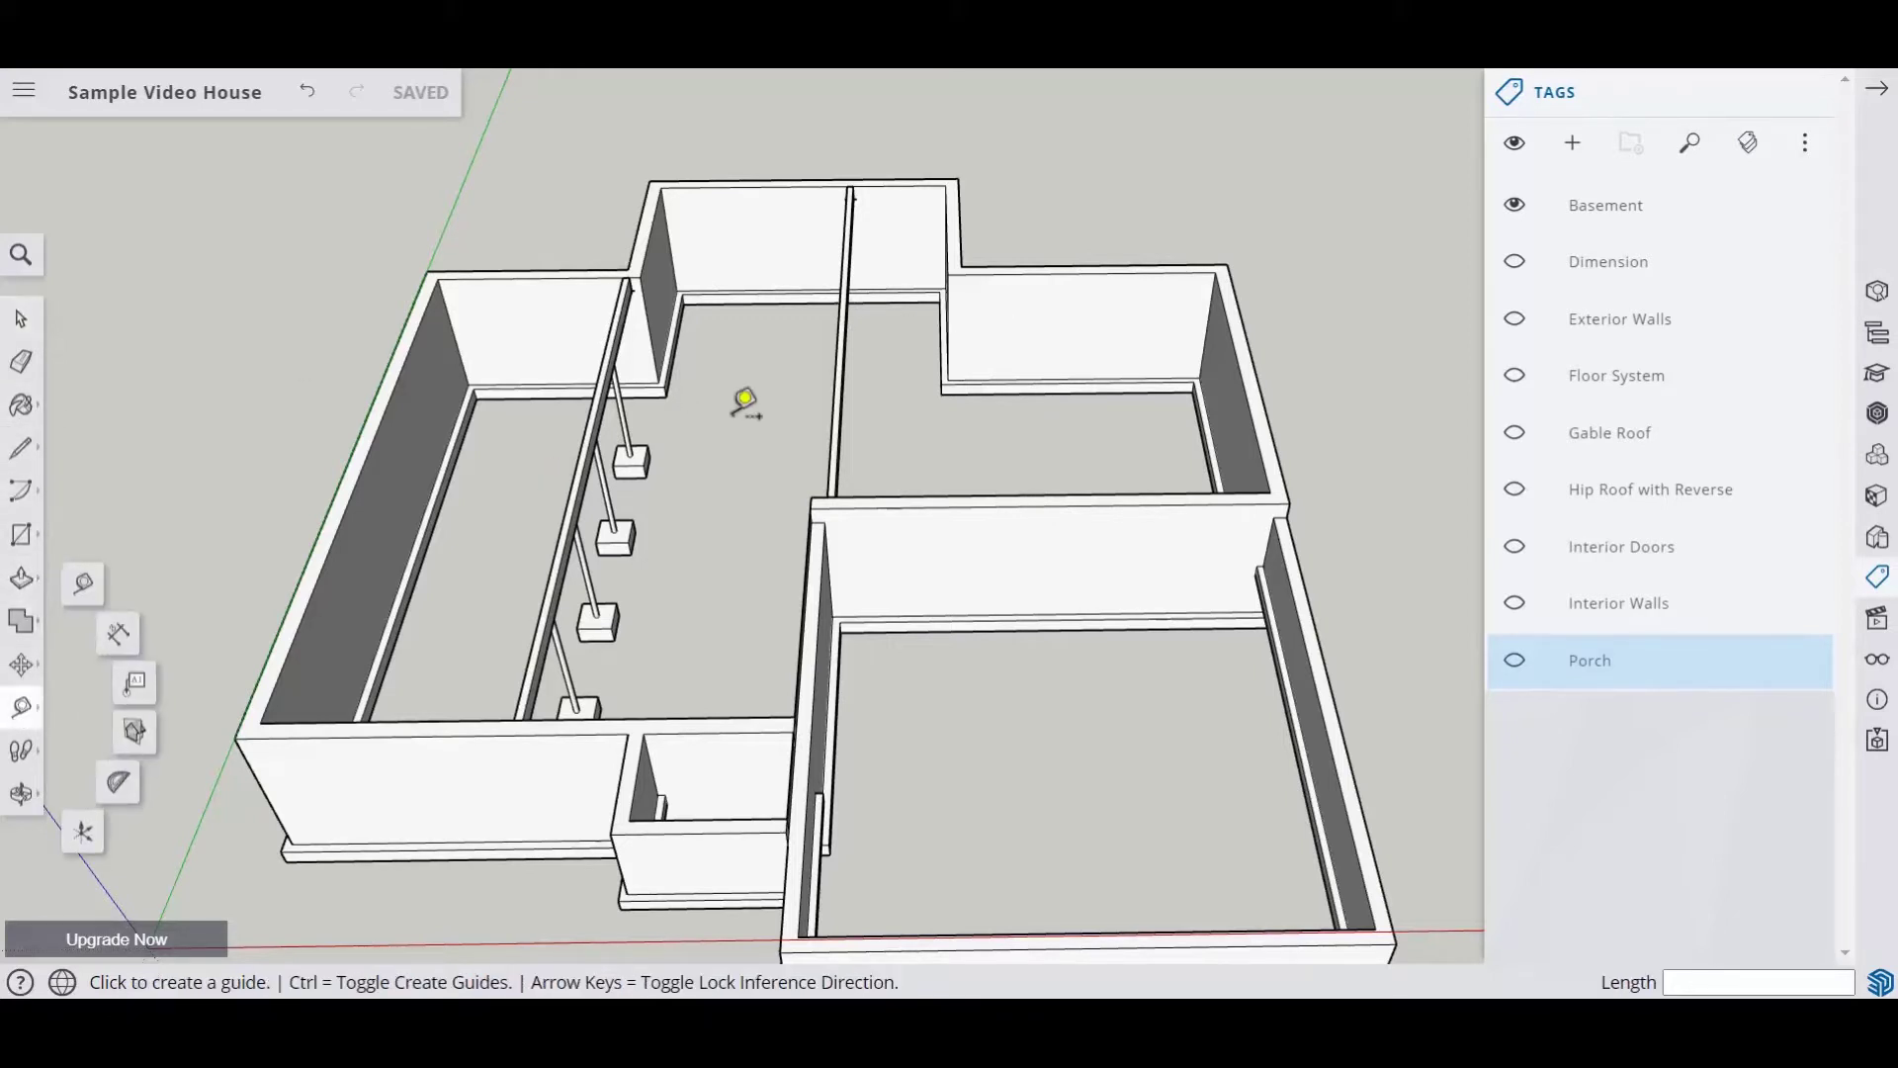
pyautogui.click(846, 336)
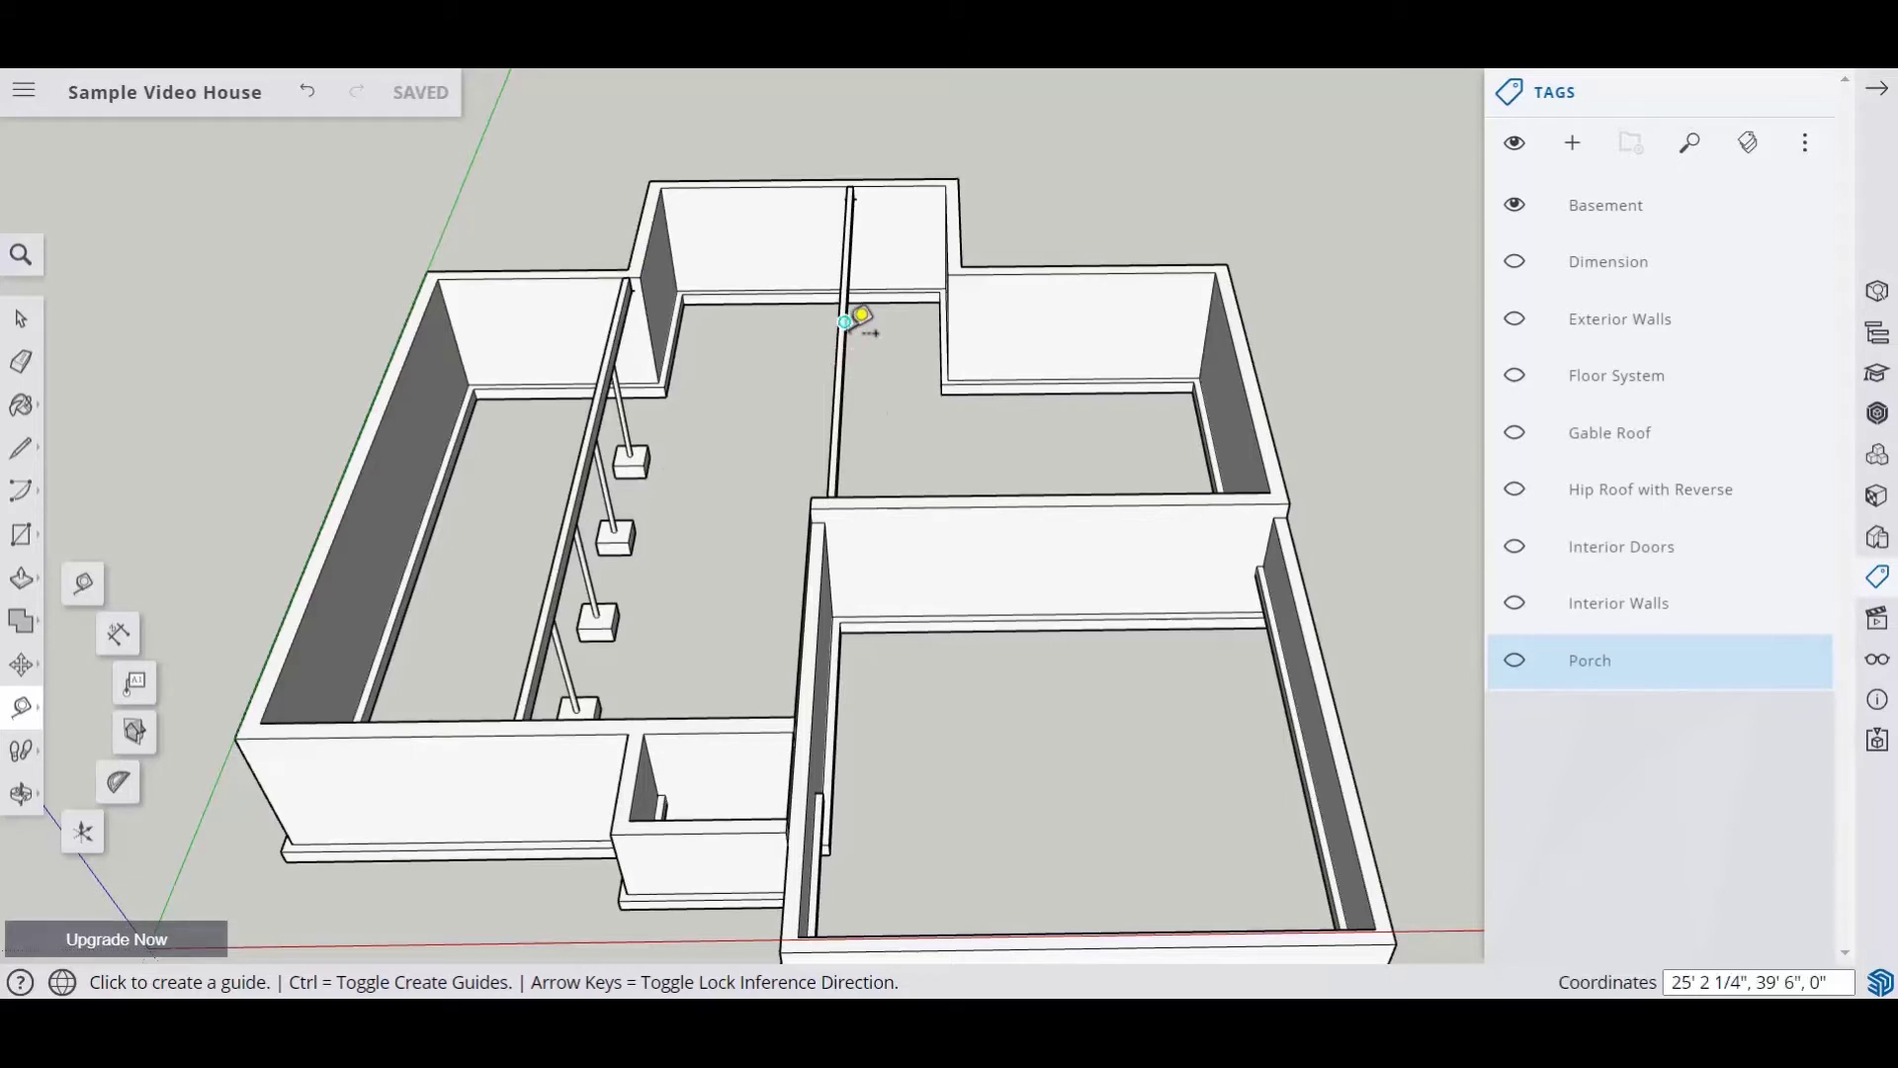
pyautogui.click(846, 322)
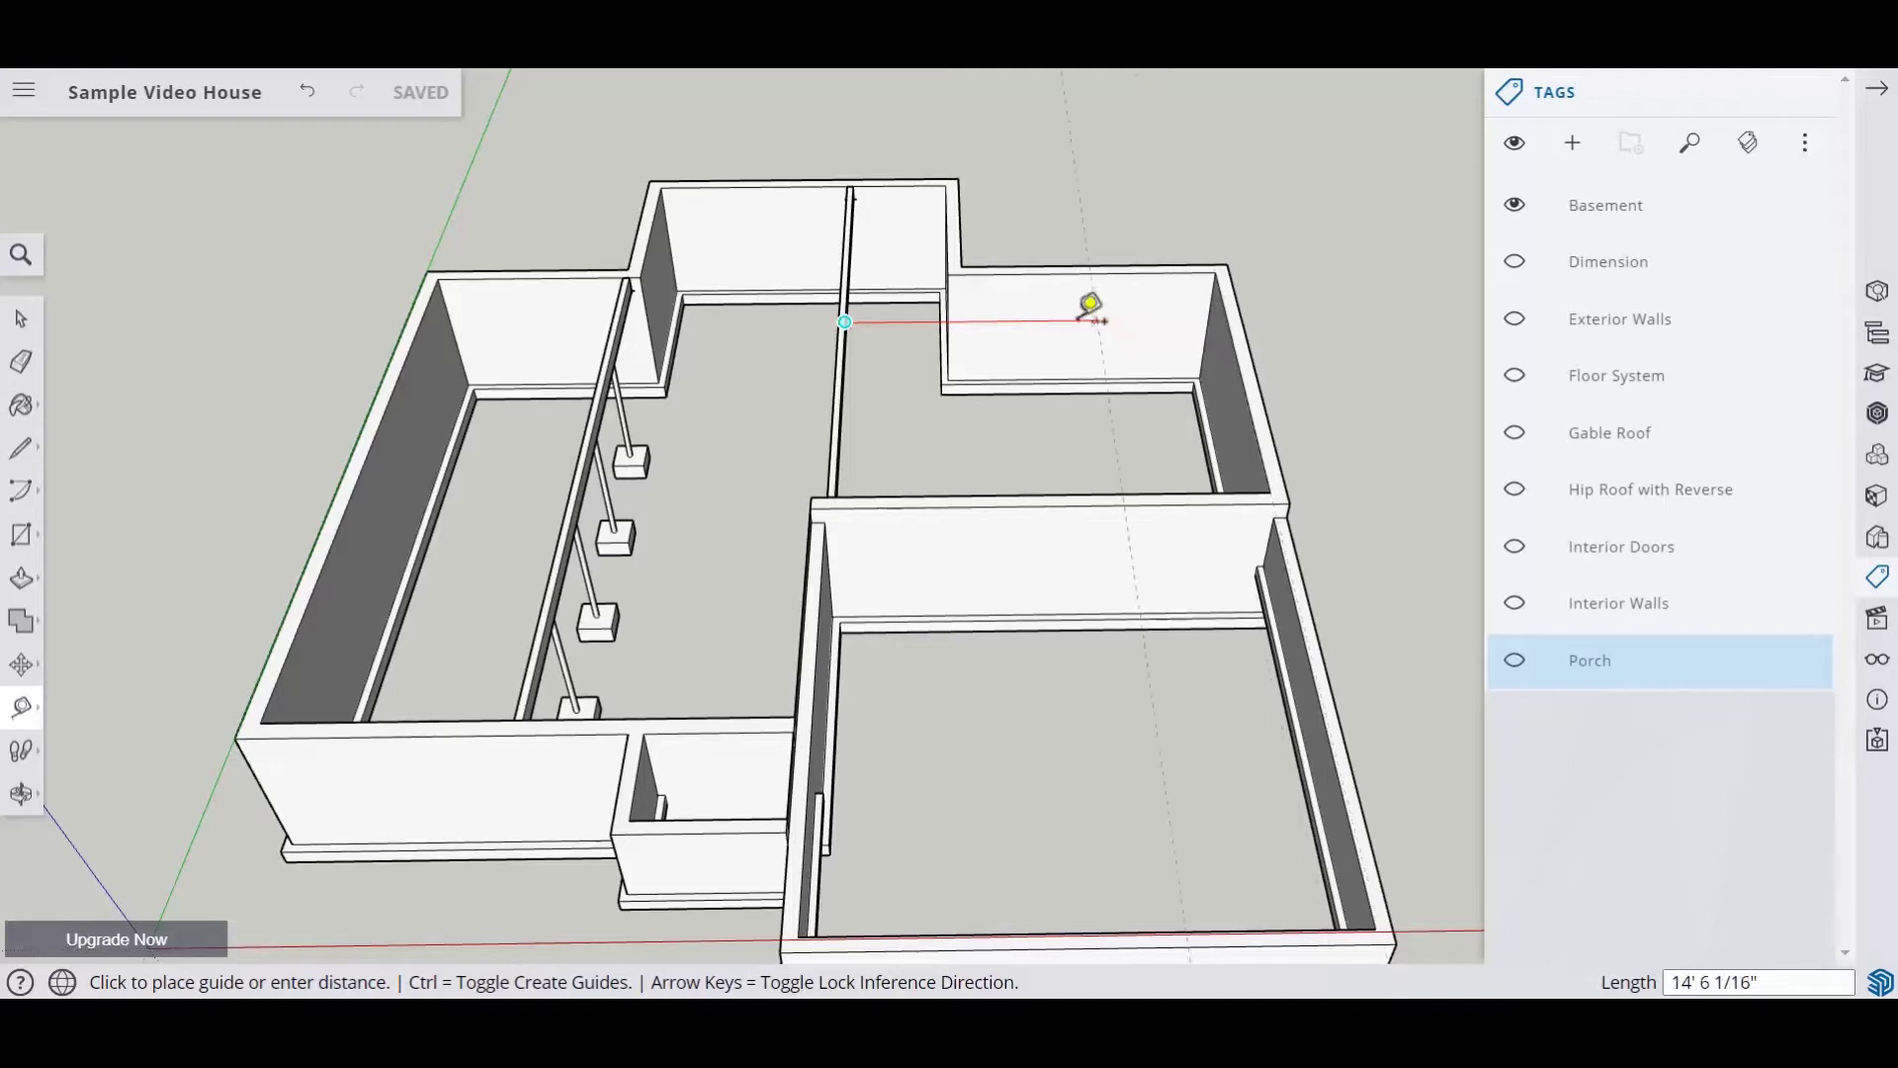
pyautogui.press('Right')
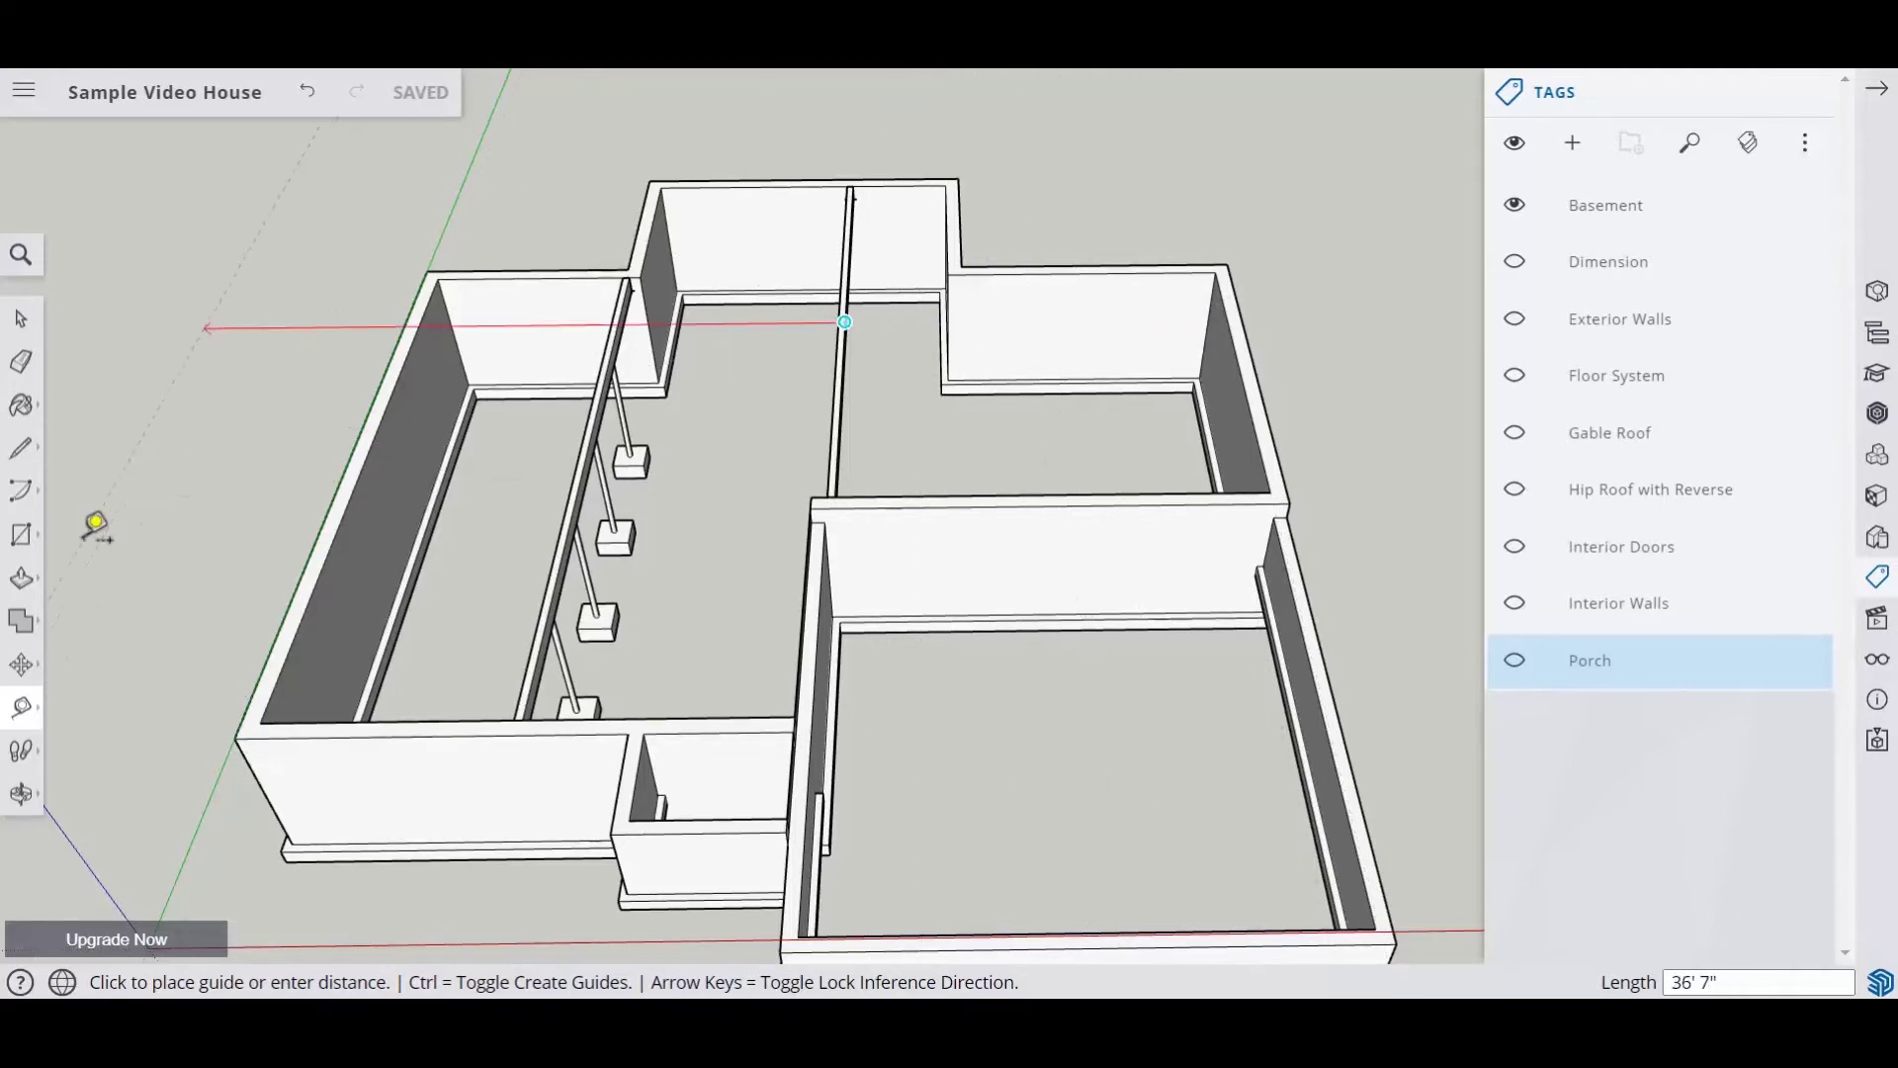
# Step: Draw a helper line along the red axis from the midpoint of the right-hand beam to the outer right basement wall
pyautogui.click(20, 448)
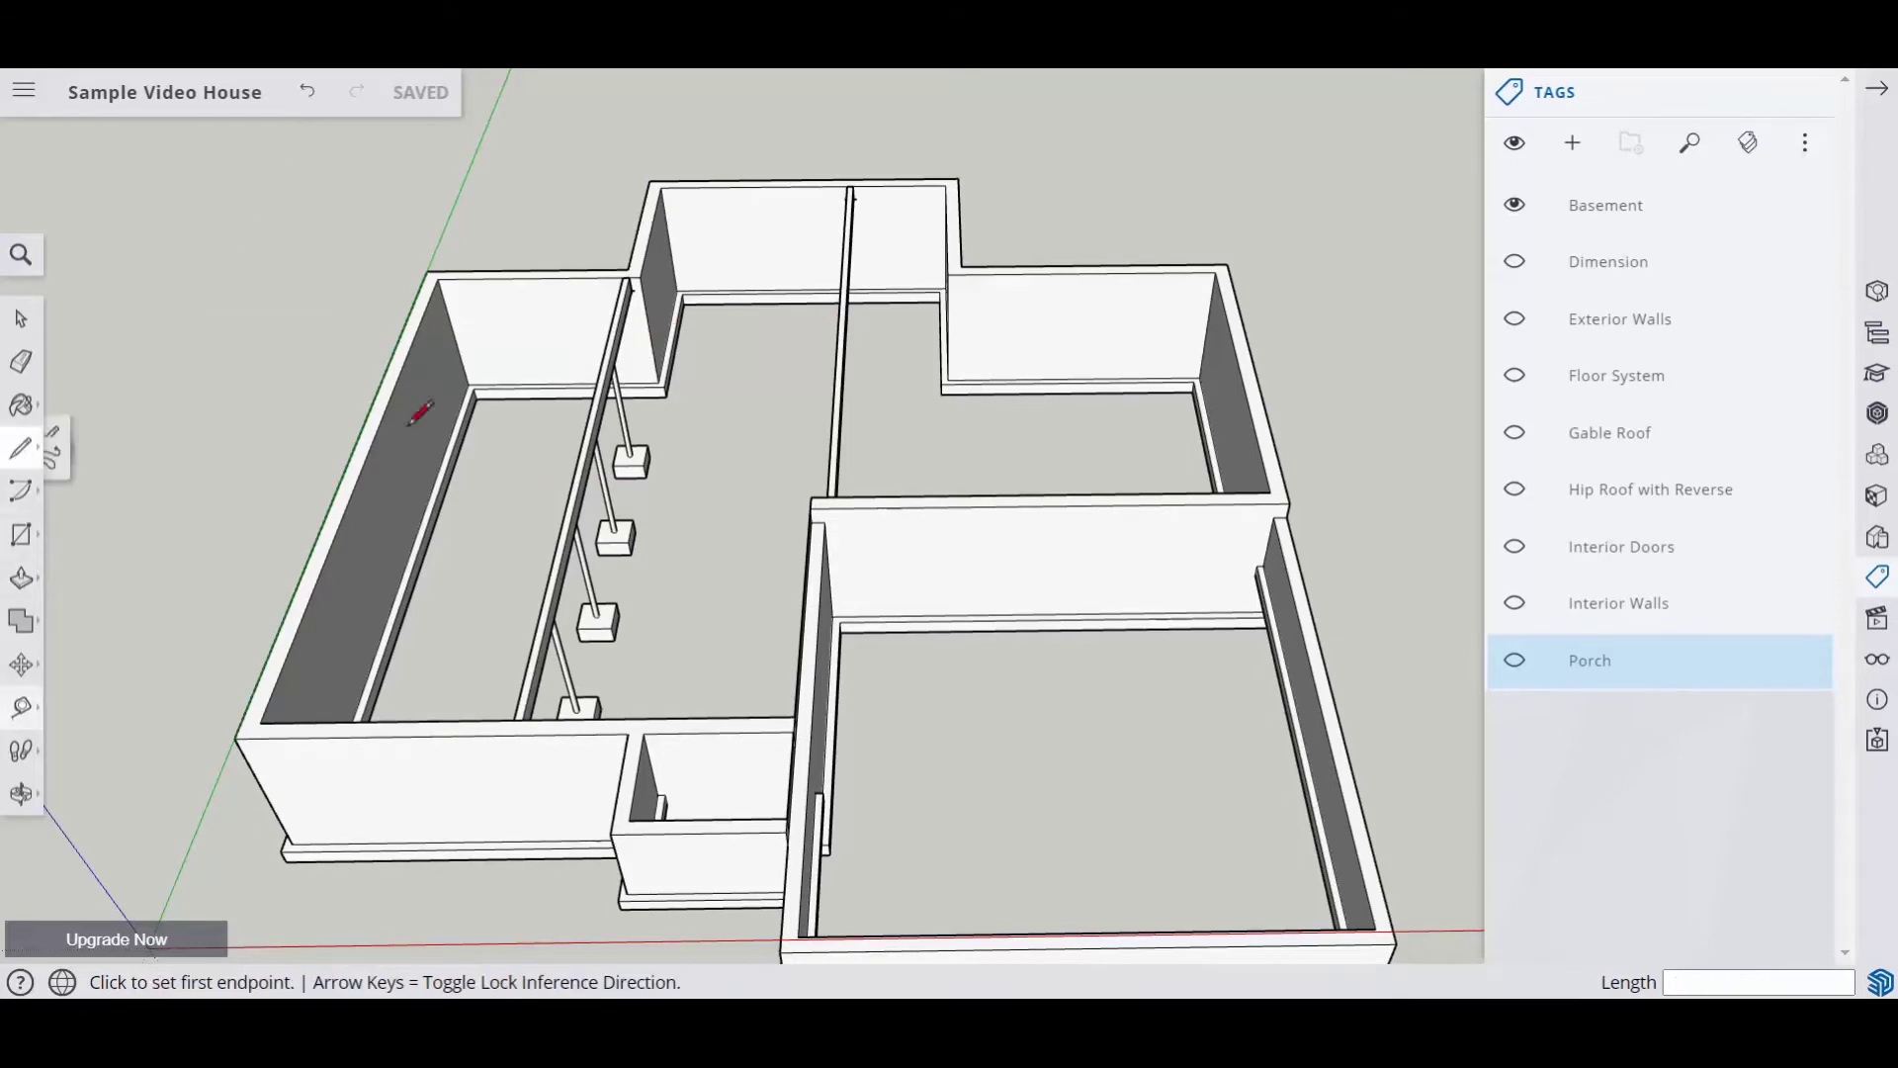
pyautogui.click(846, 321)
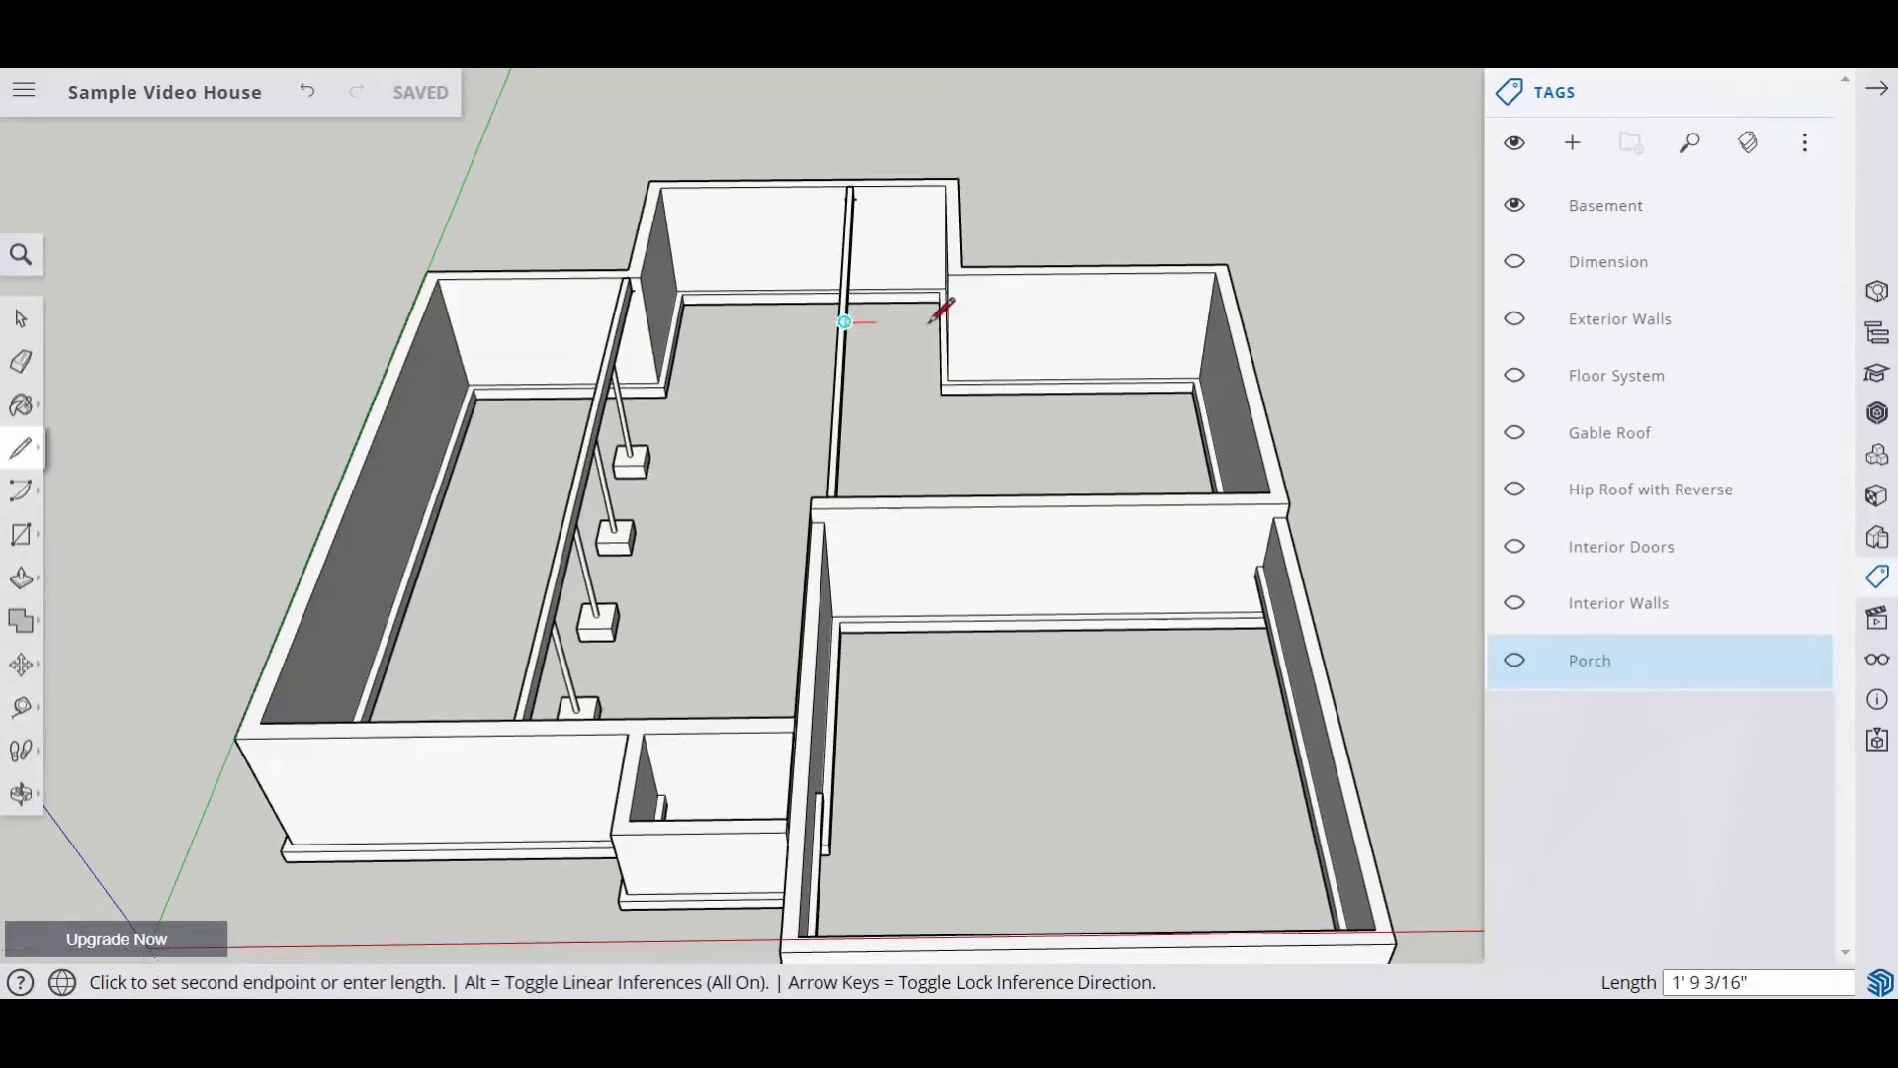
pyautogui.click(1228, 318)
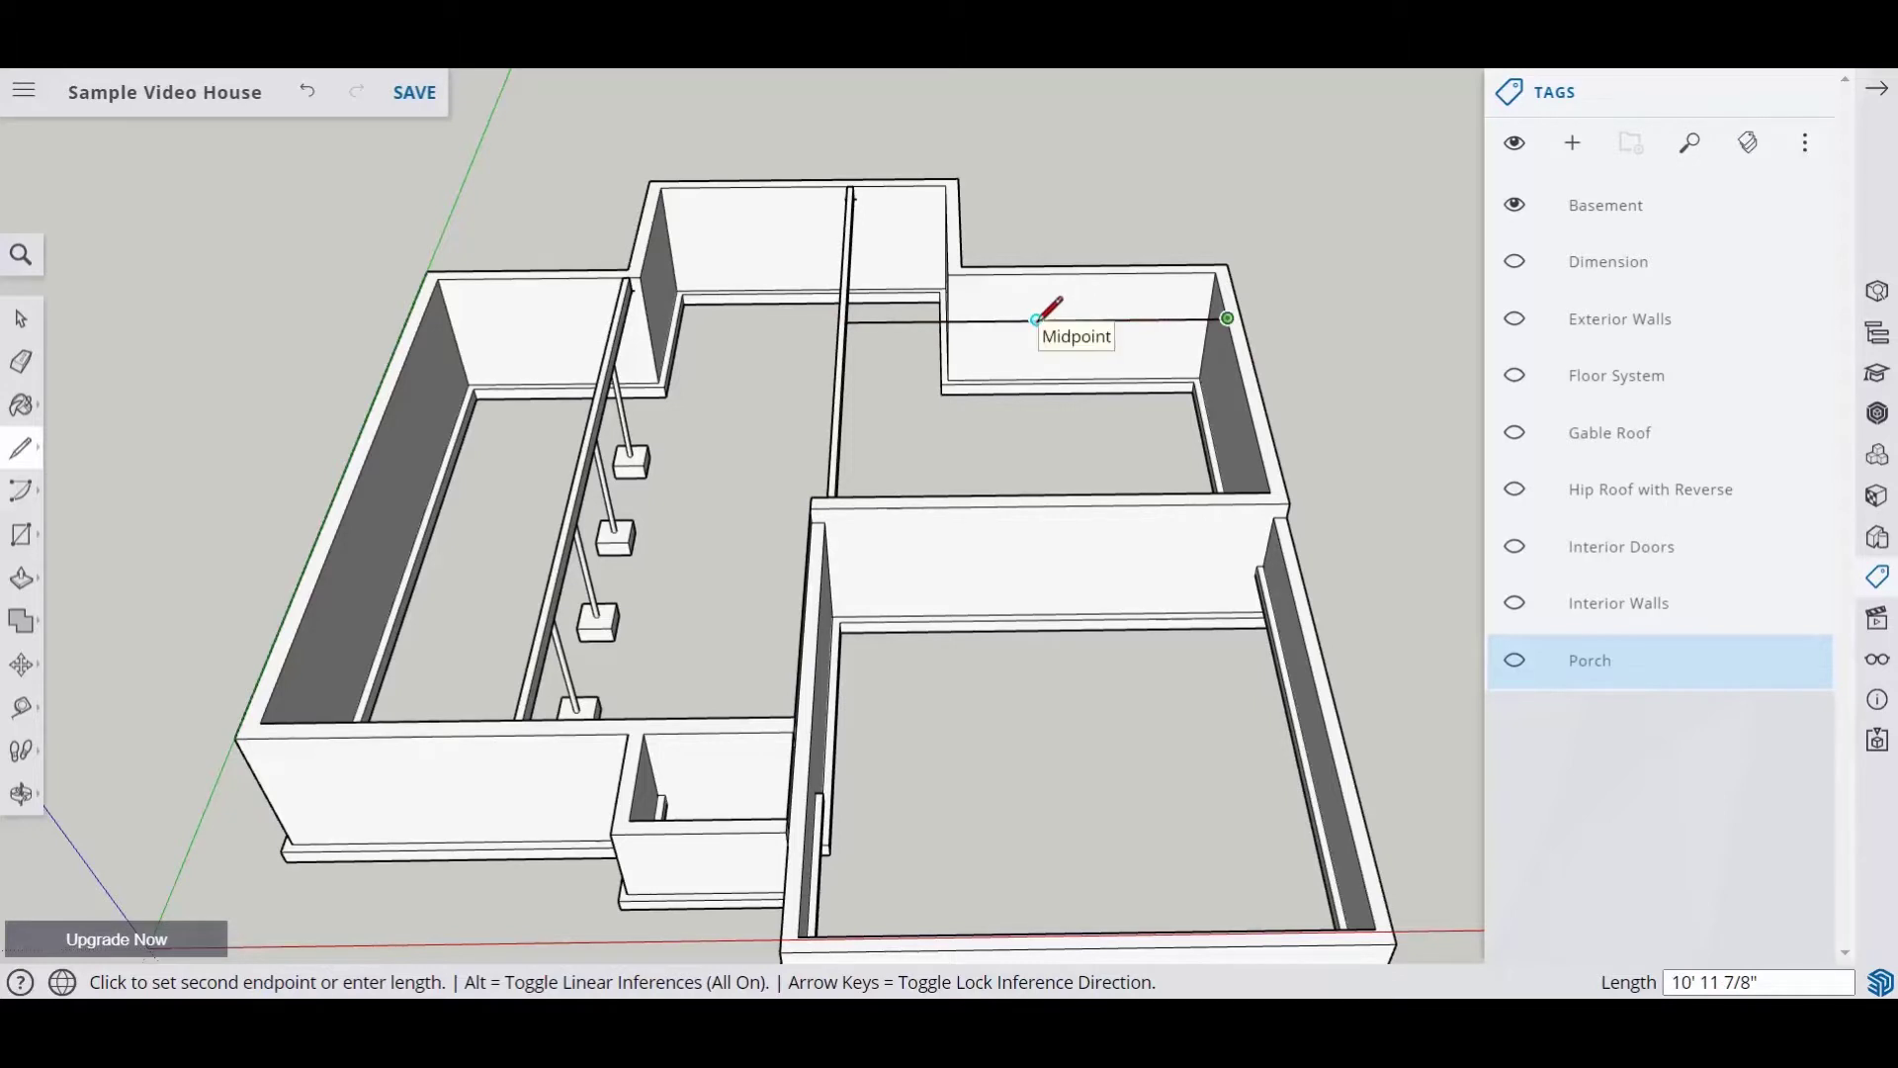
pyautogui.press('Escape')
pyautogui.click(1031, 273)
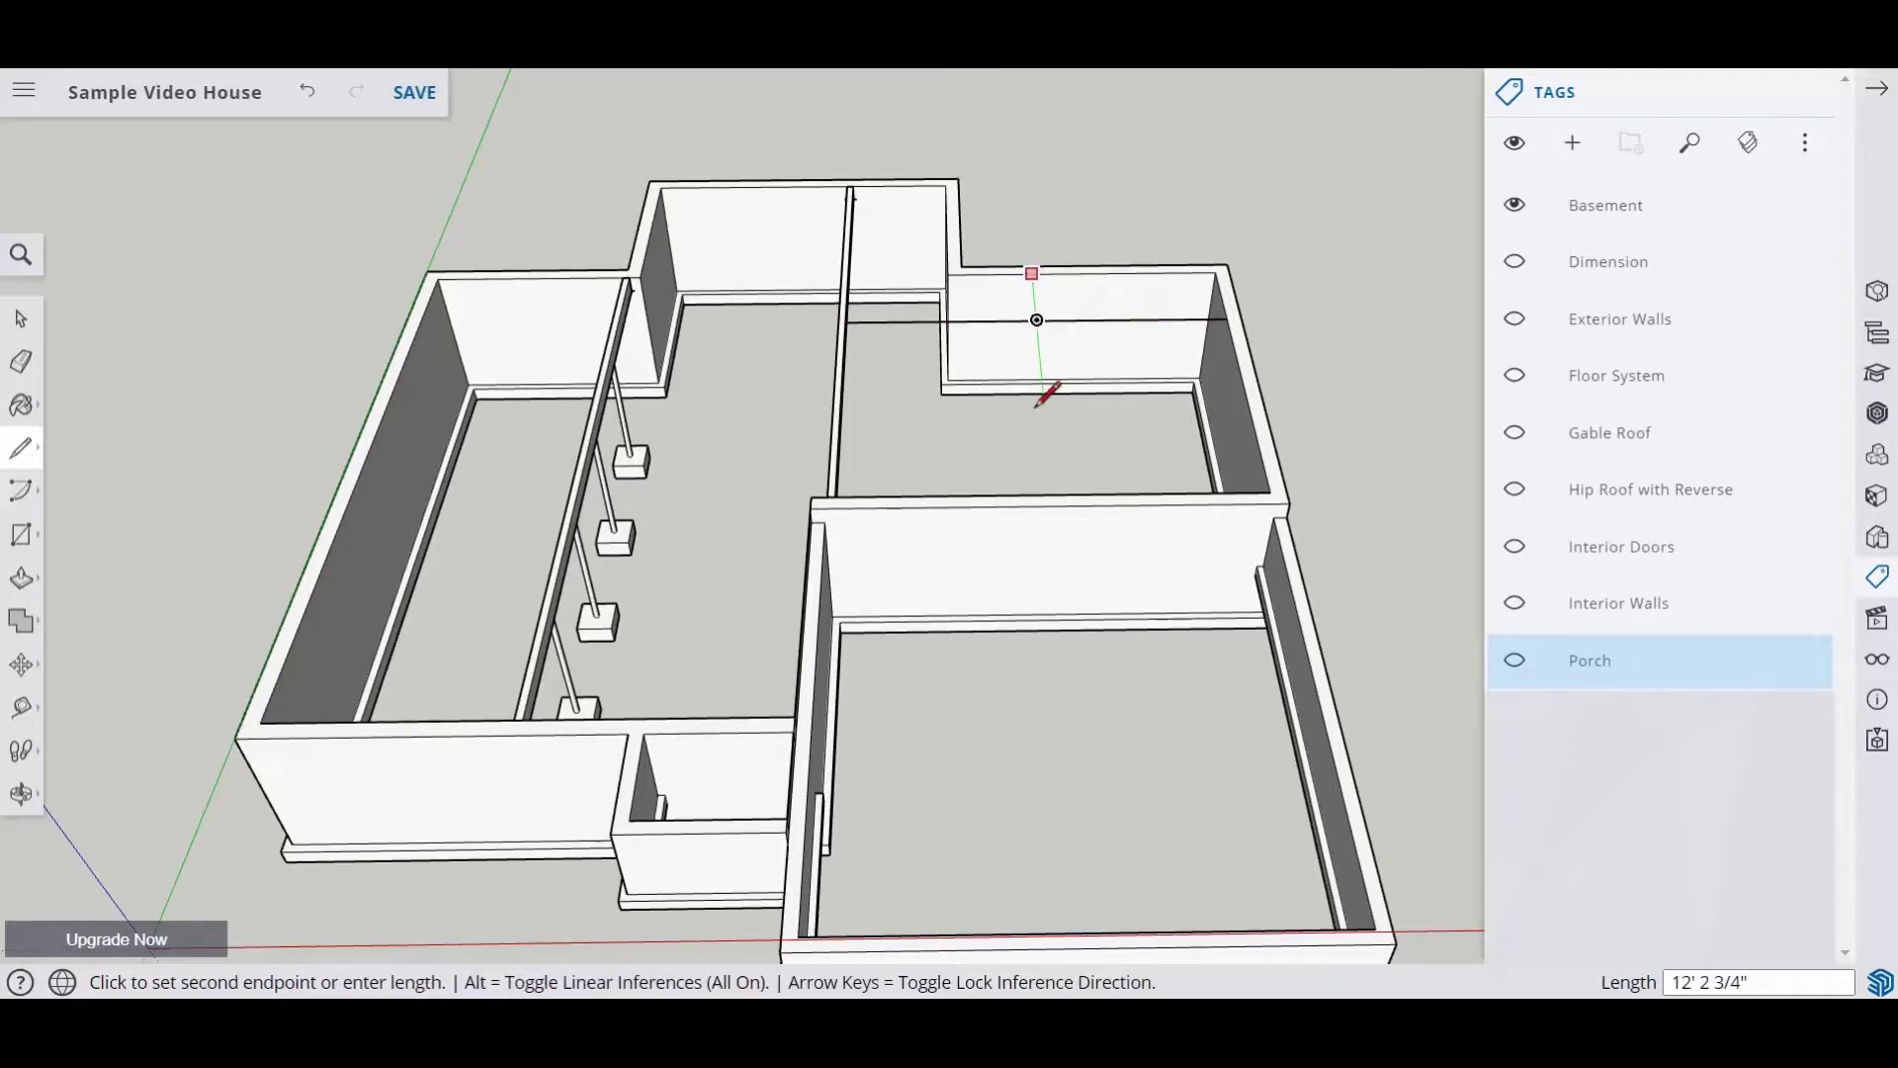
pyautogui.press('Escape')
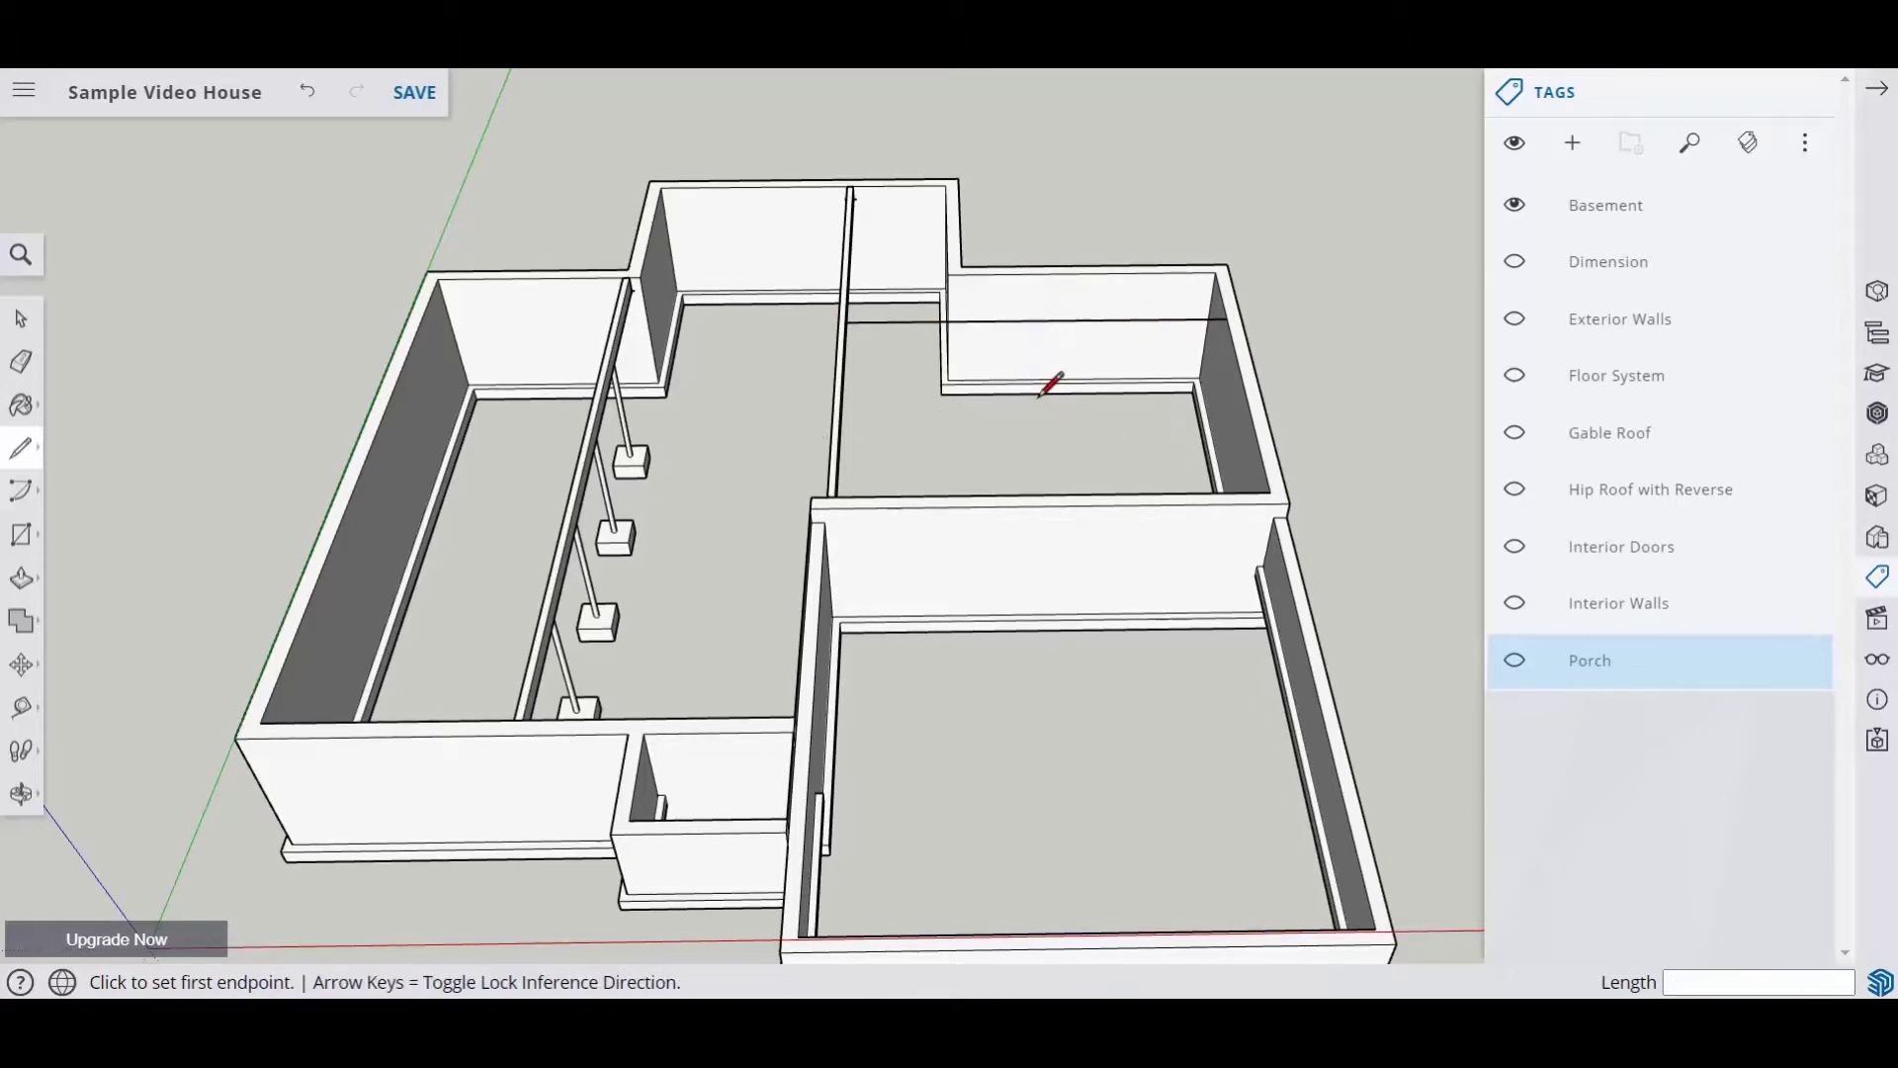
# Step: Place a guide through the helper line's midpoint parallel to the right-hand beam, and erase the helper line
pyautogui.click(20, 712)
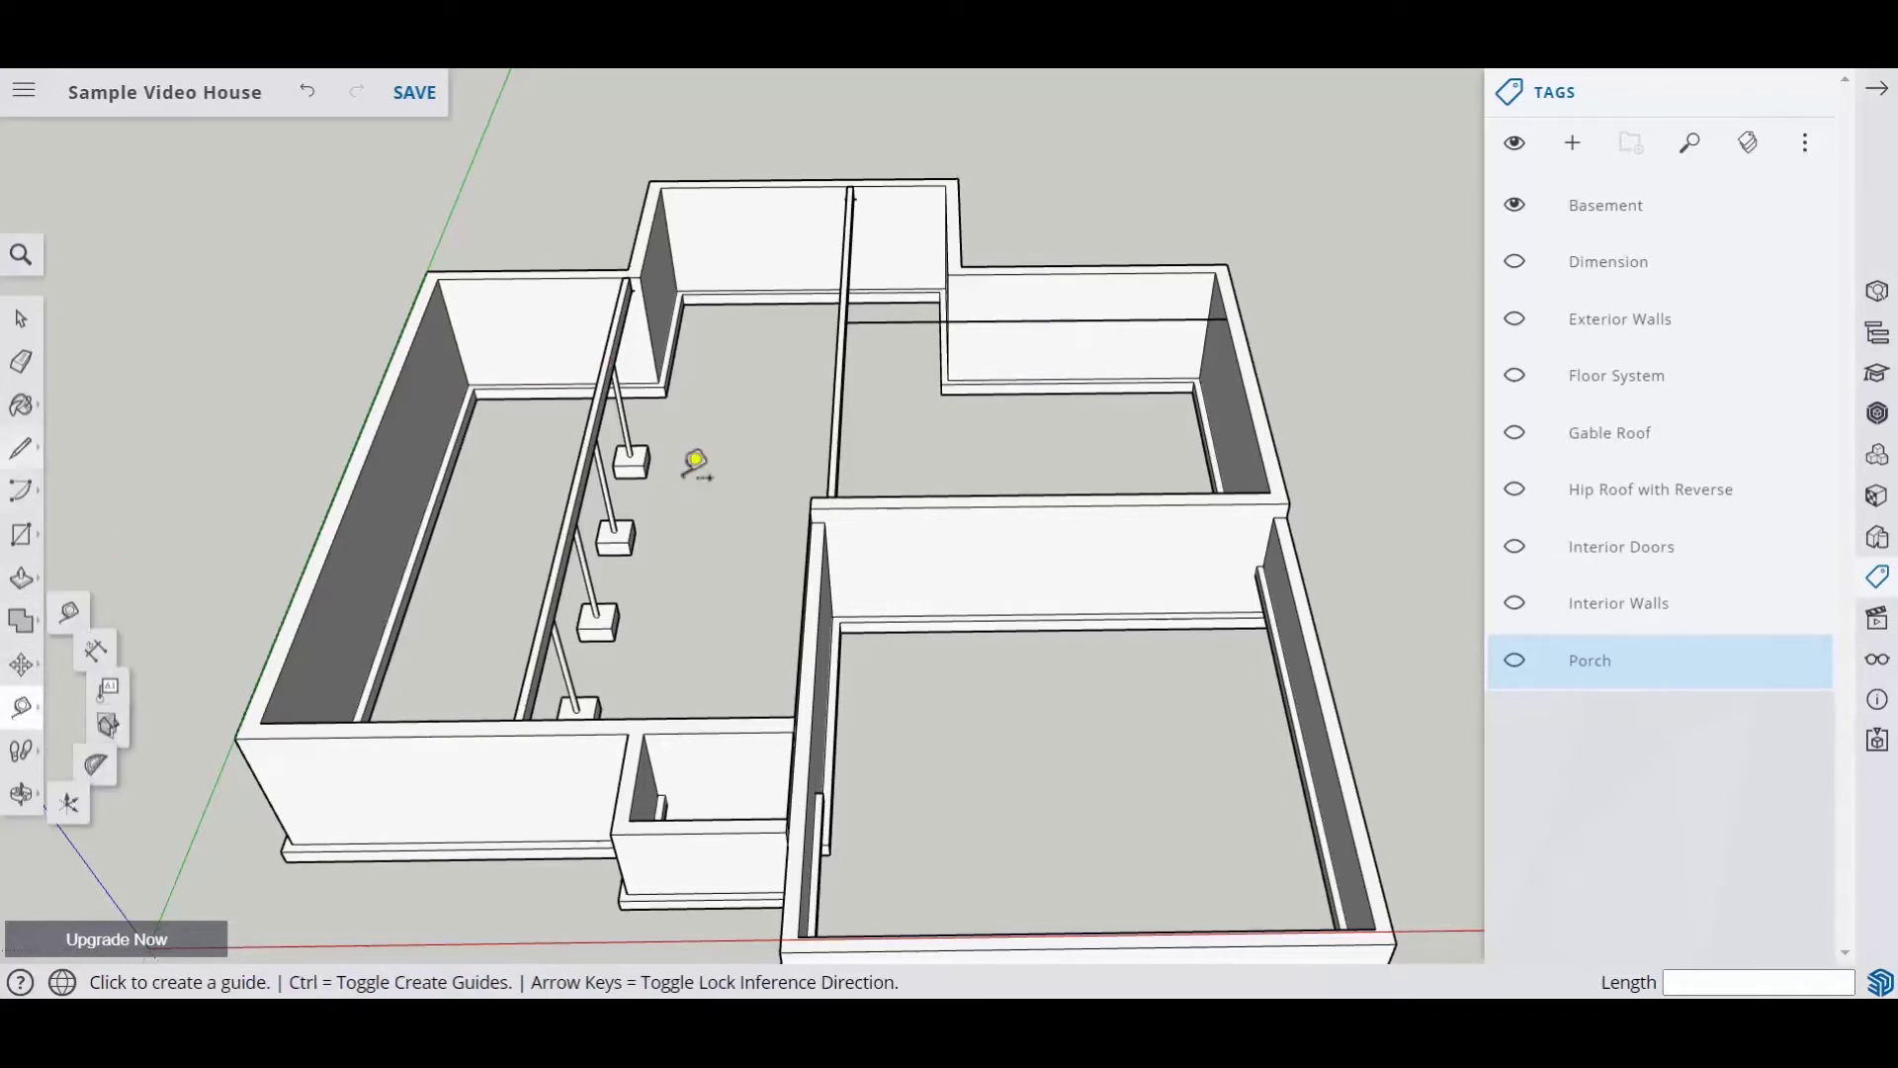
pyautogui.click(1038, 319)
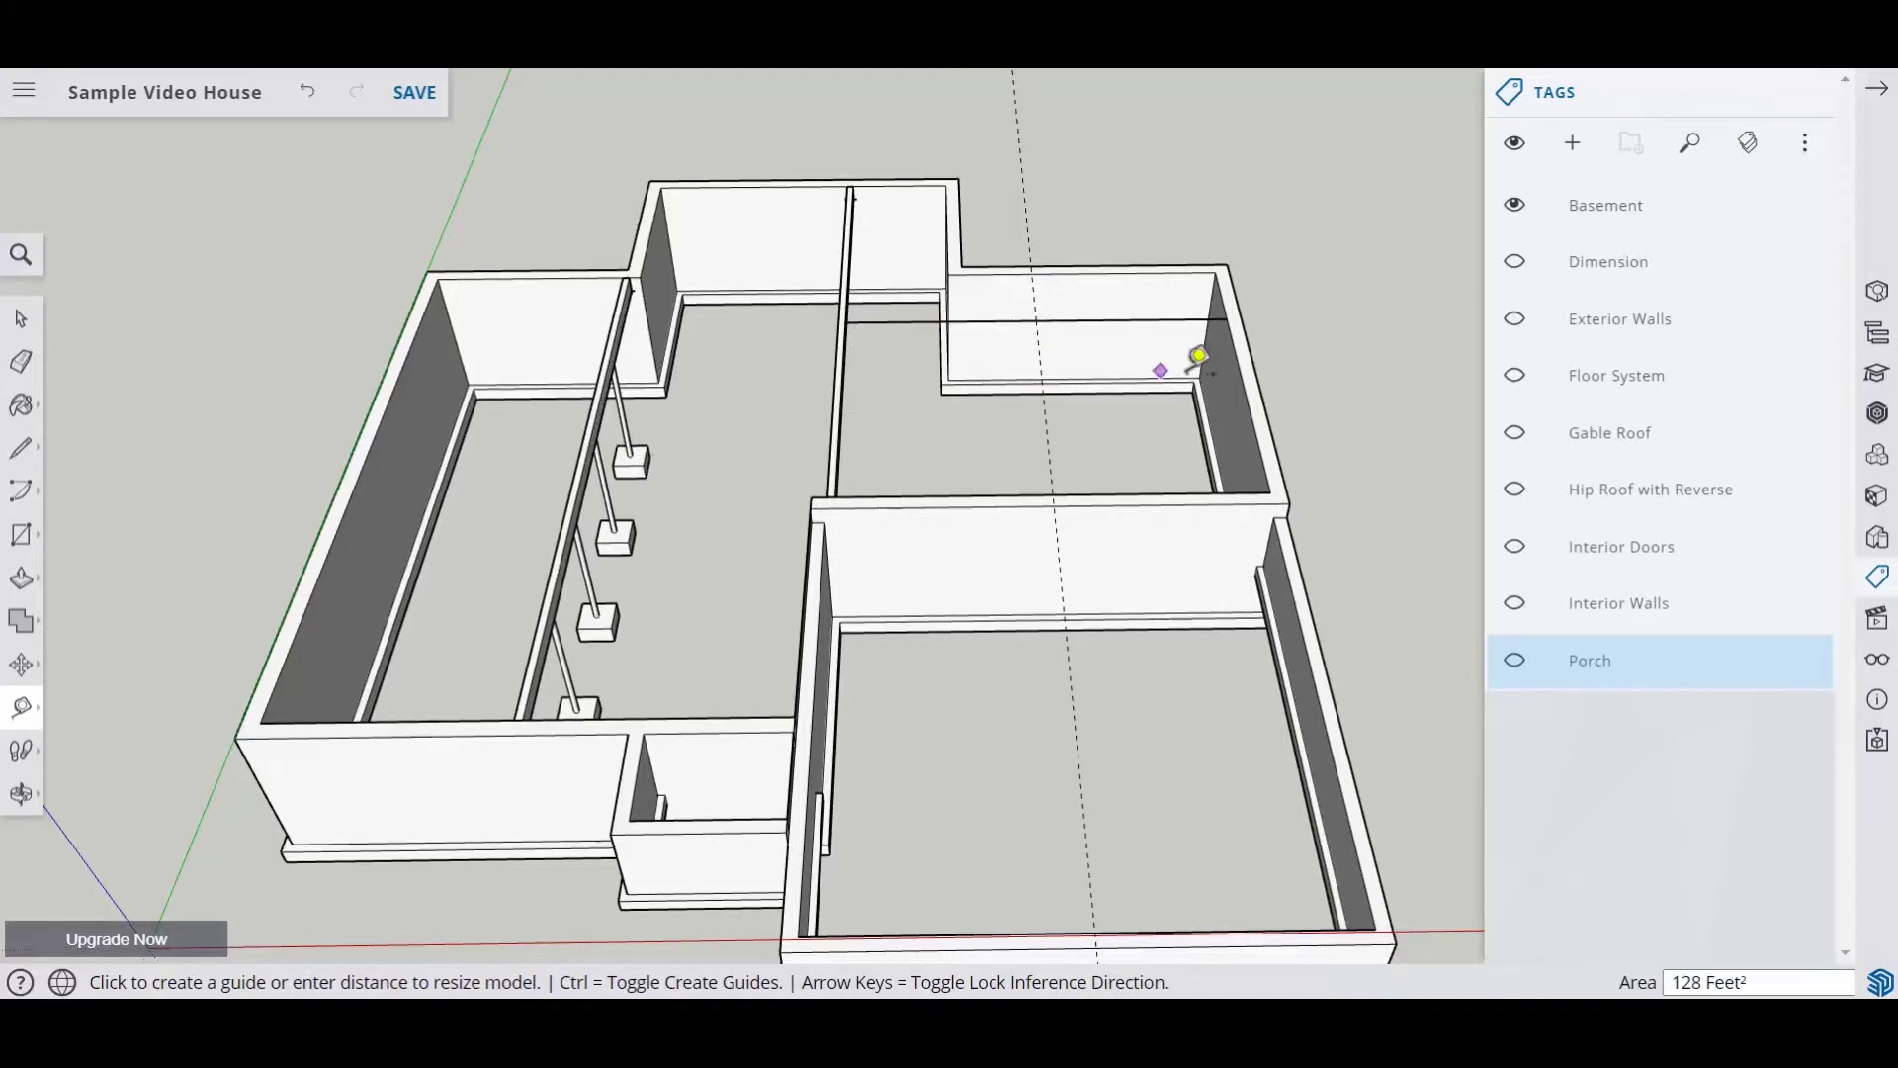
pyautogui.click(28, 366)
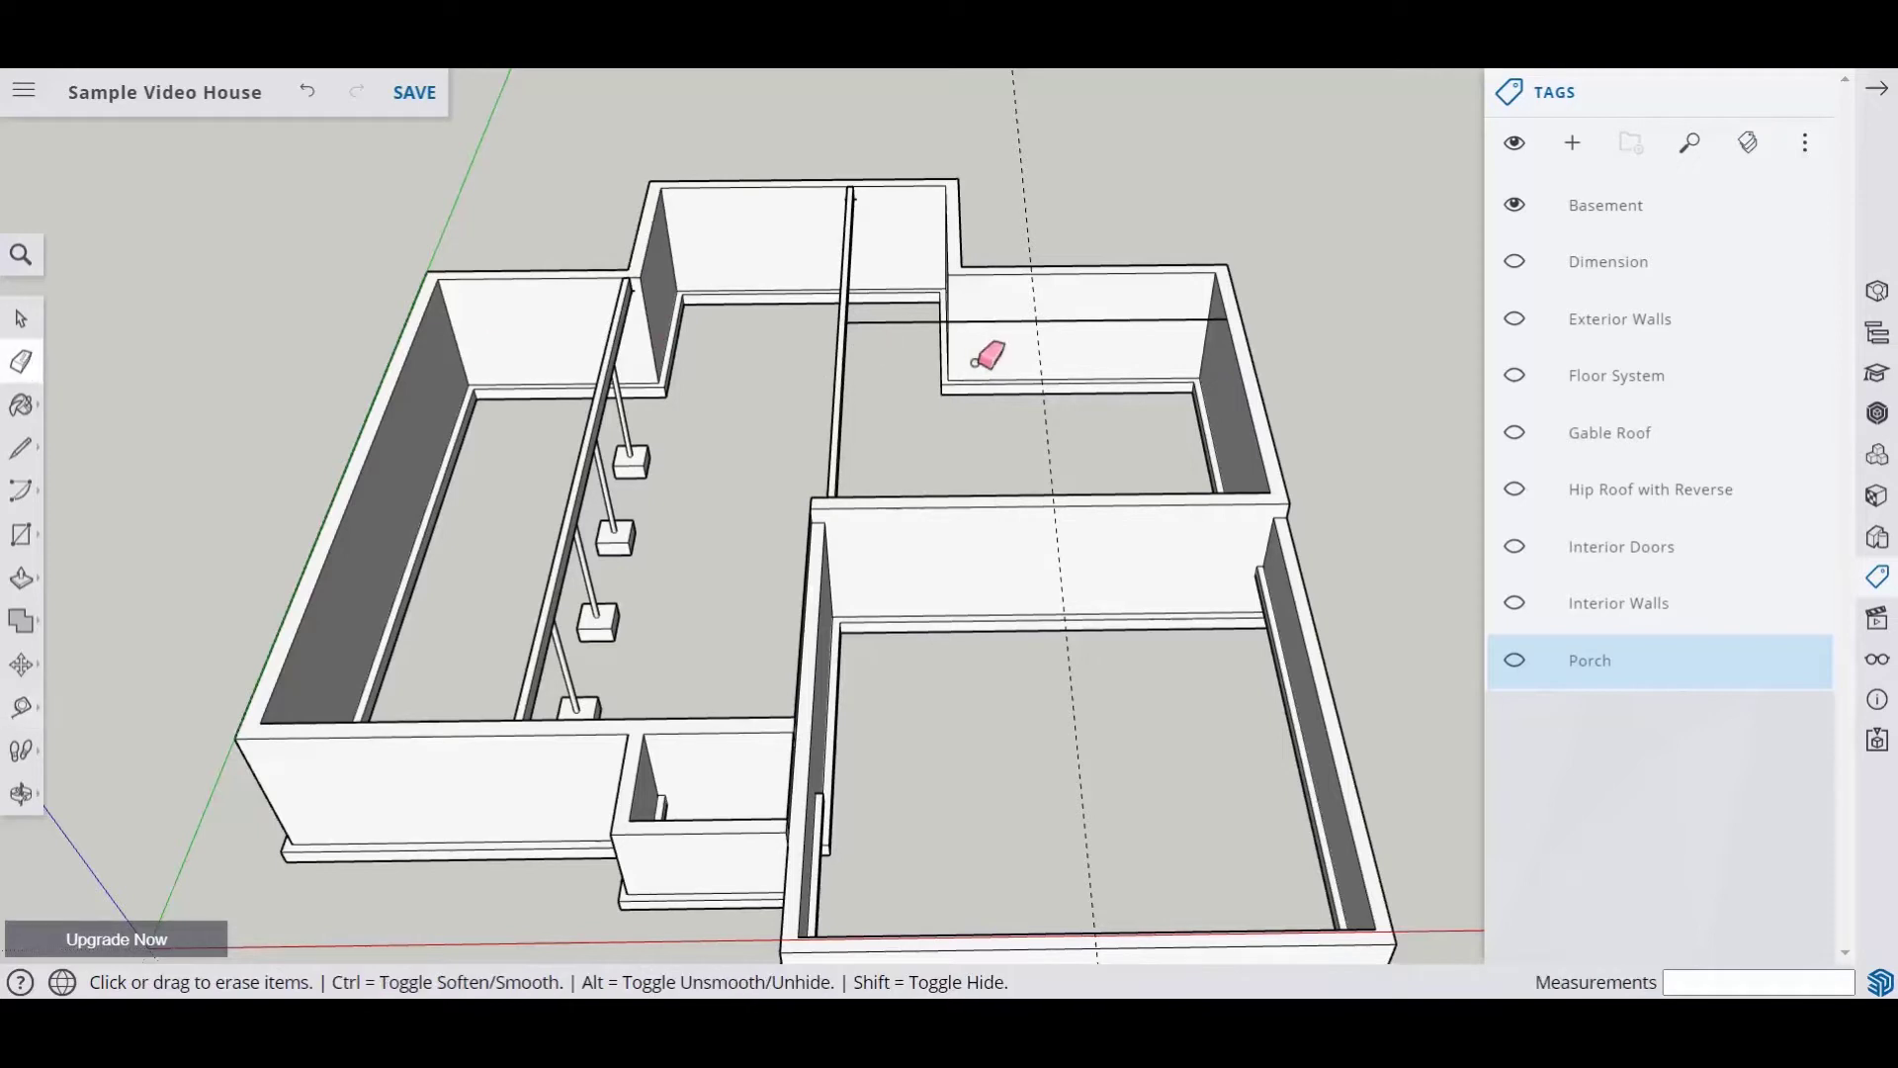
pyautogui.click(900, 320)
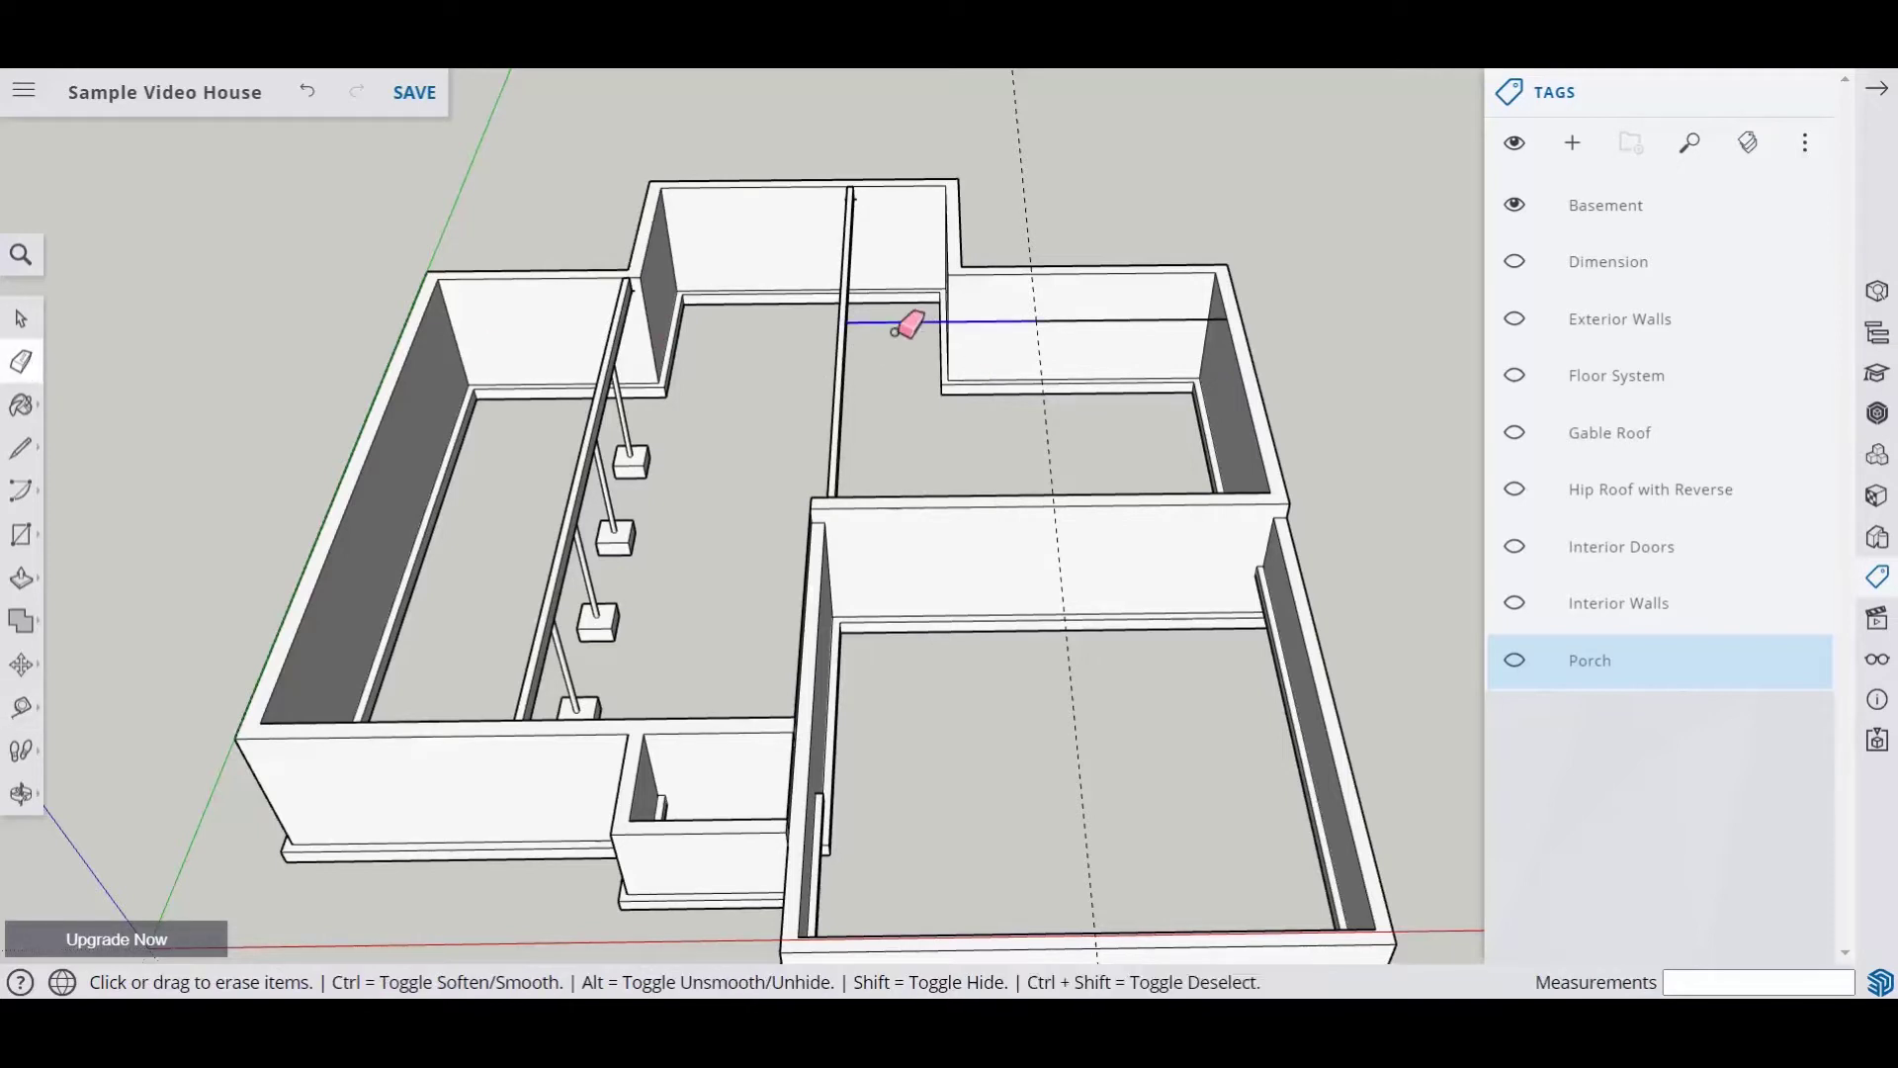
pyautogui.click(1122, 323)
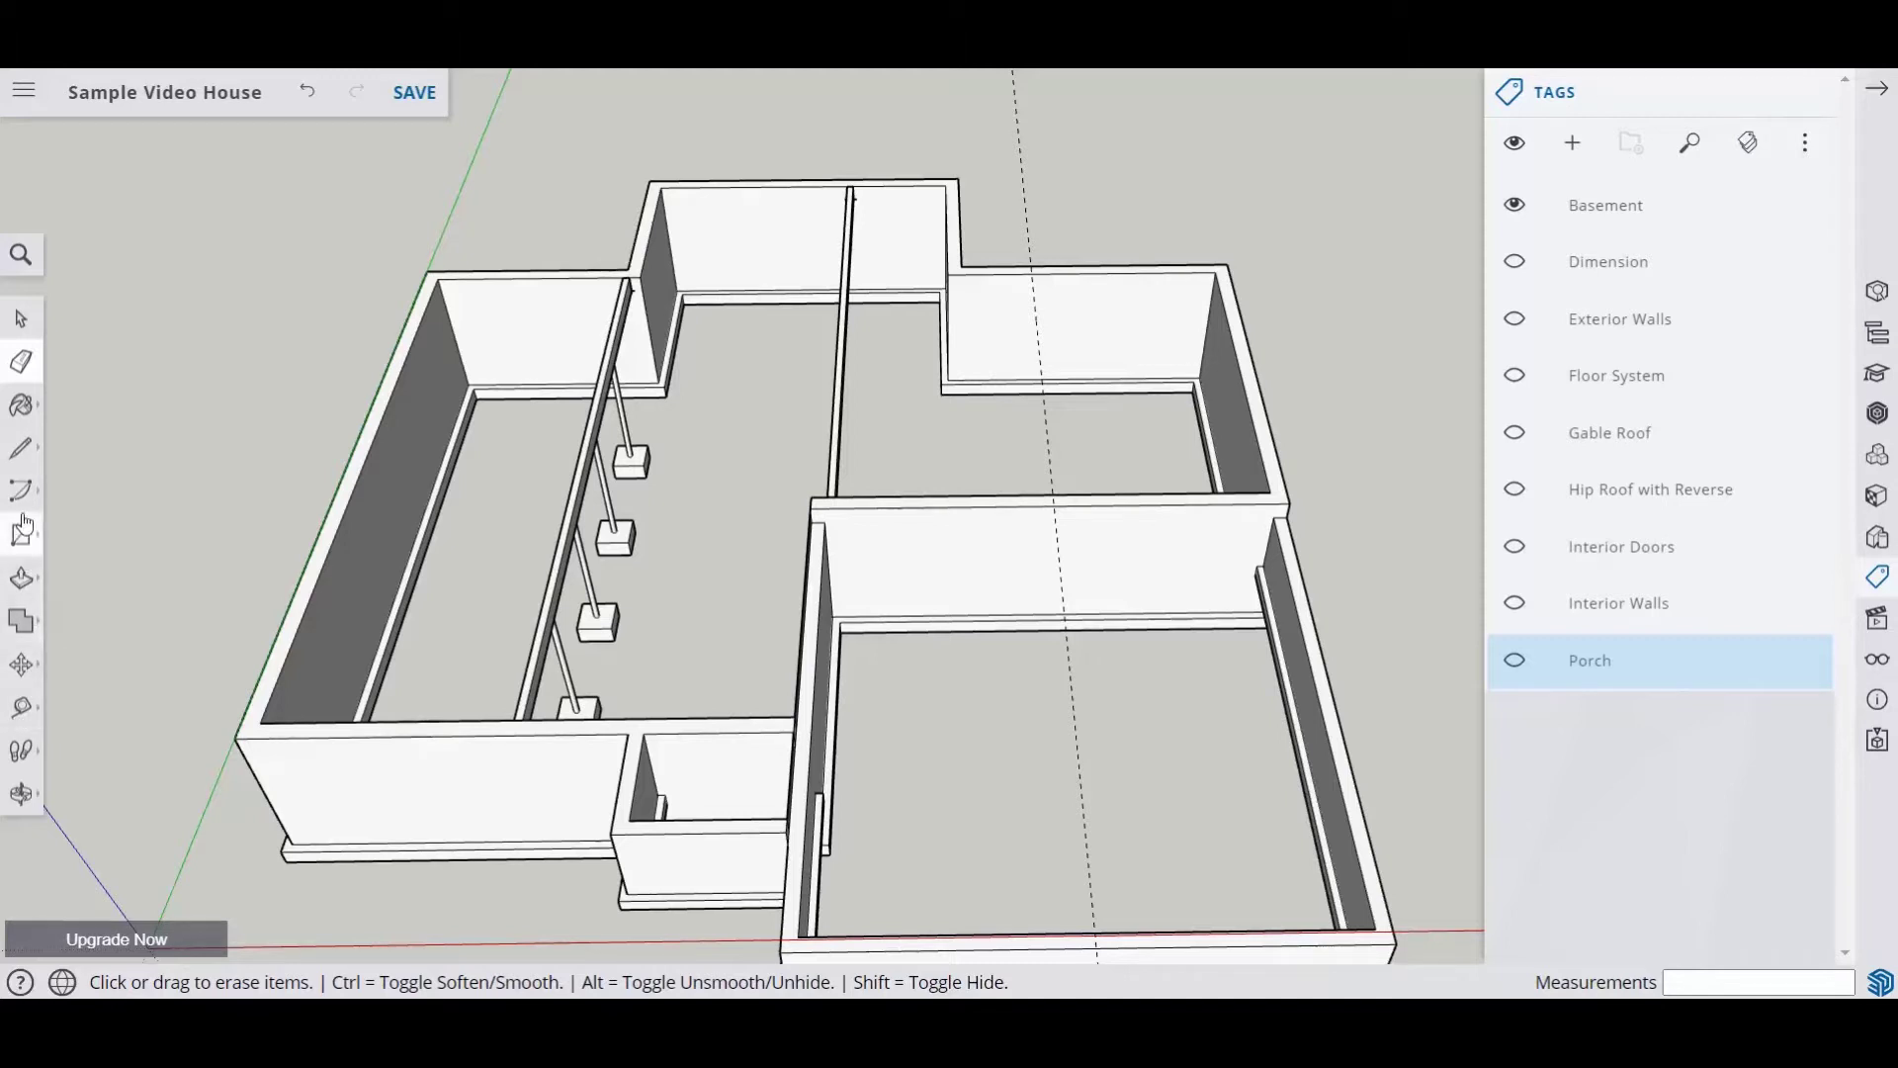
# Step: Add a parallel guide offset 2.25 inches from the centre guide, toward the outer right wall
pyautogui.click(23, 708)
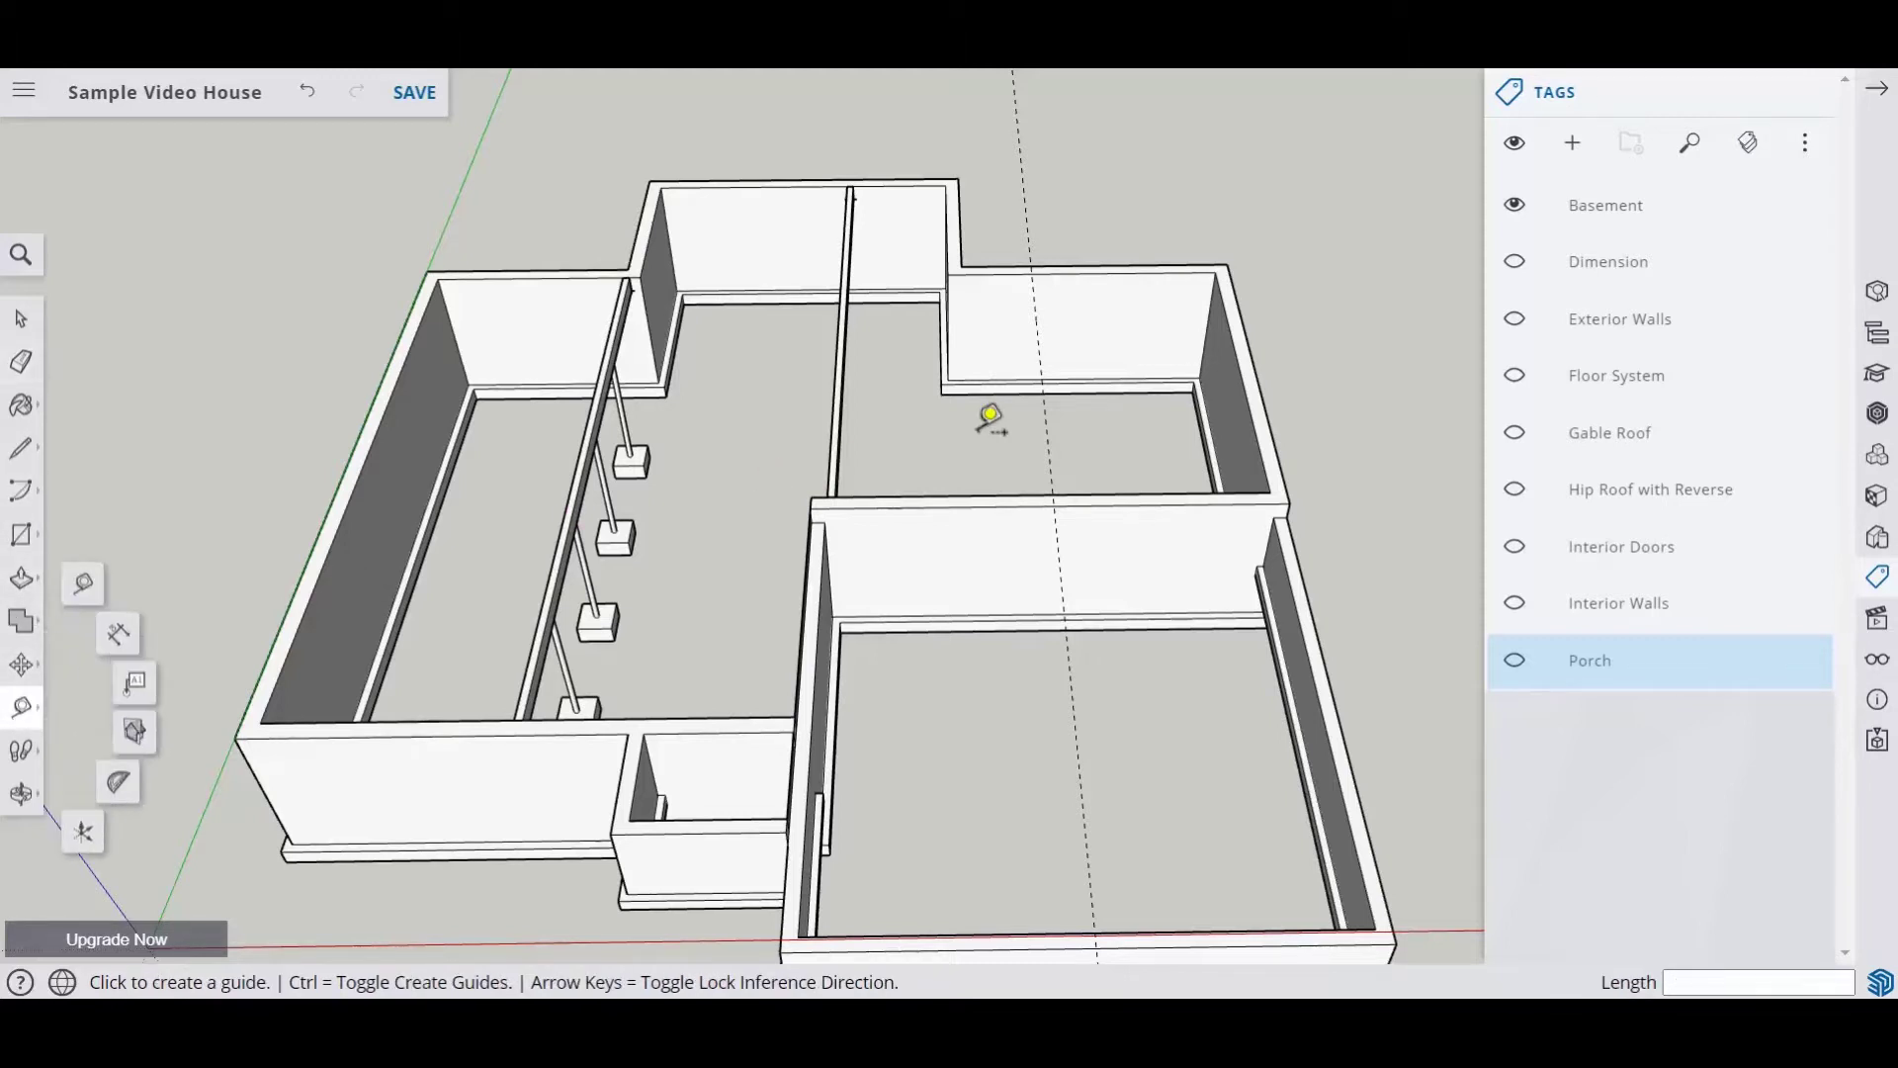
pyautogui.click(1038, 318)
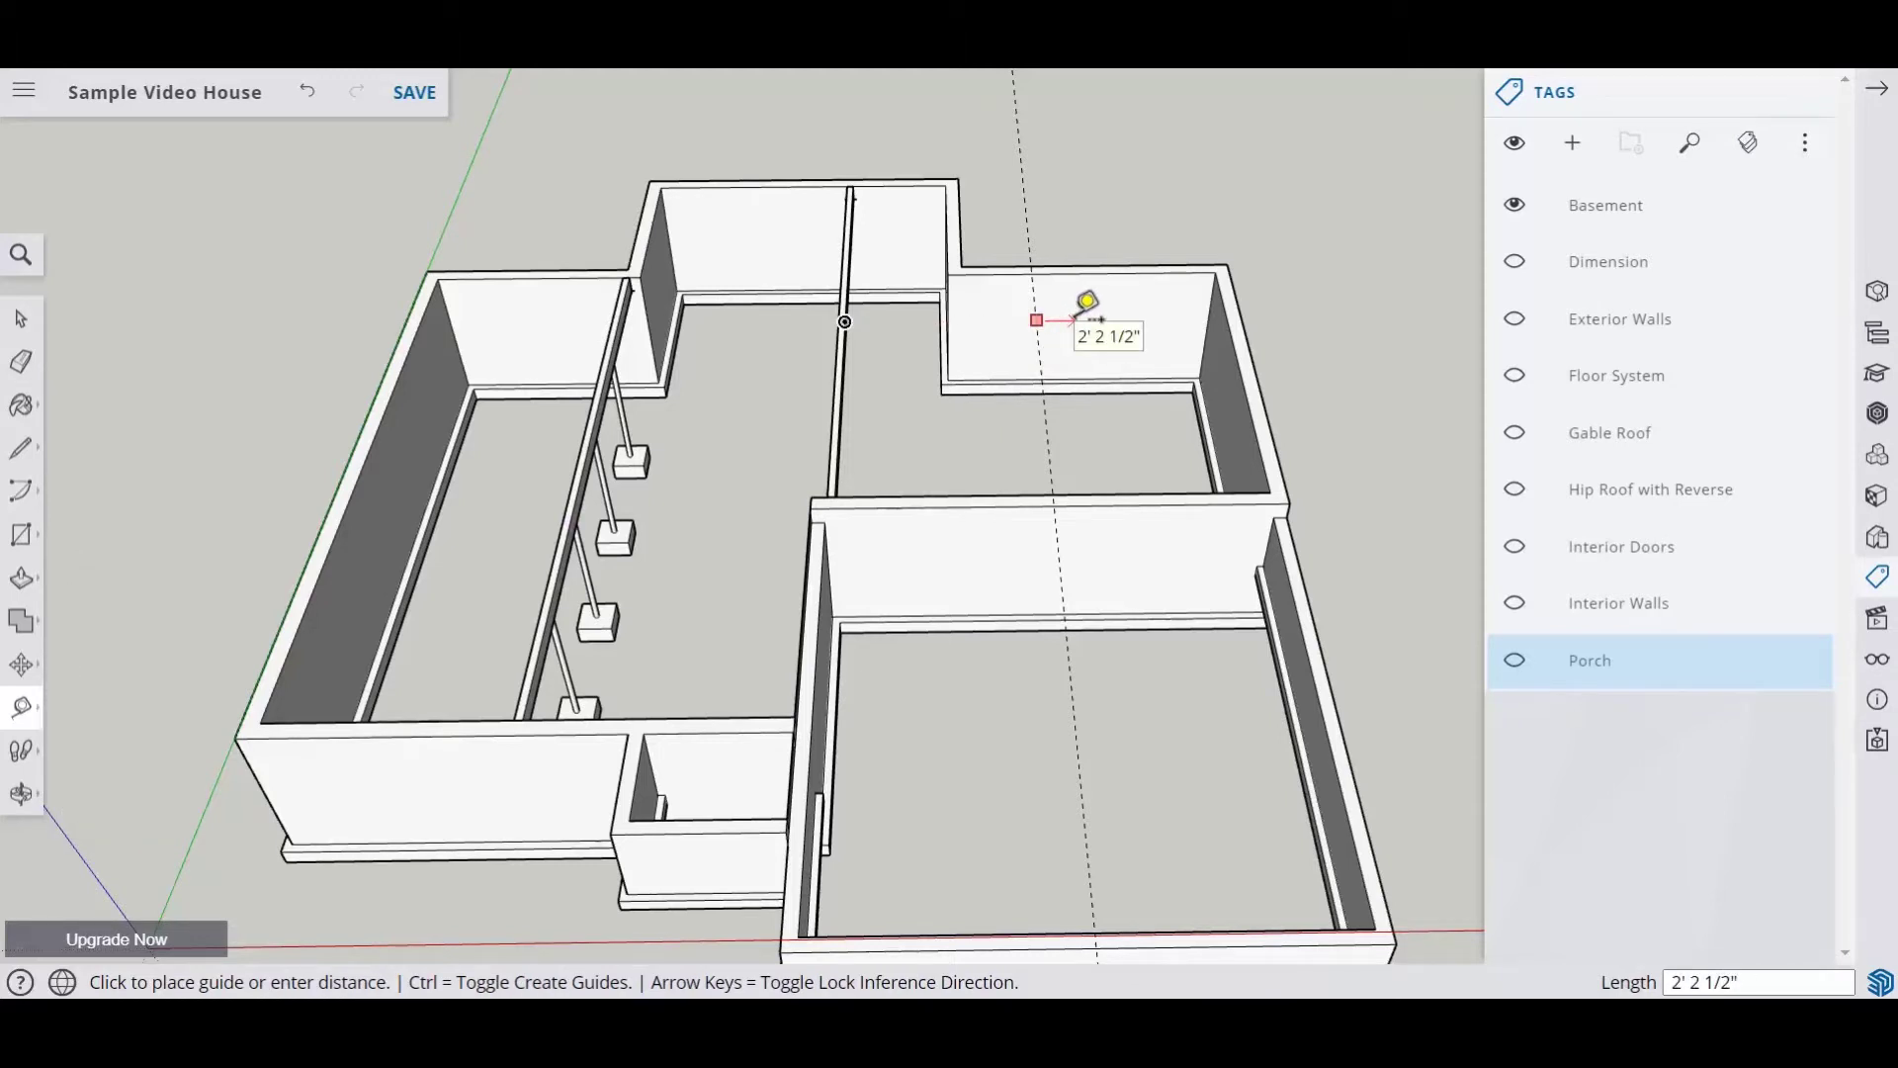
pyautogui.press('Escape')
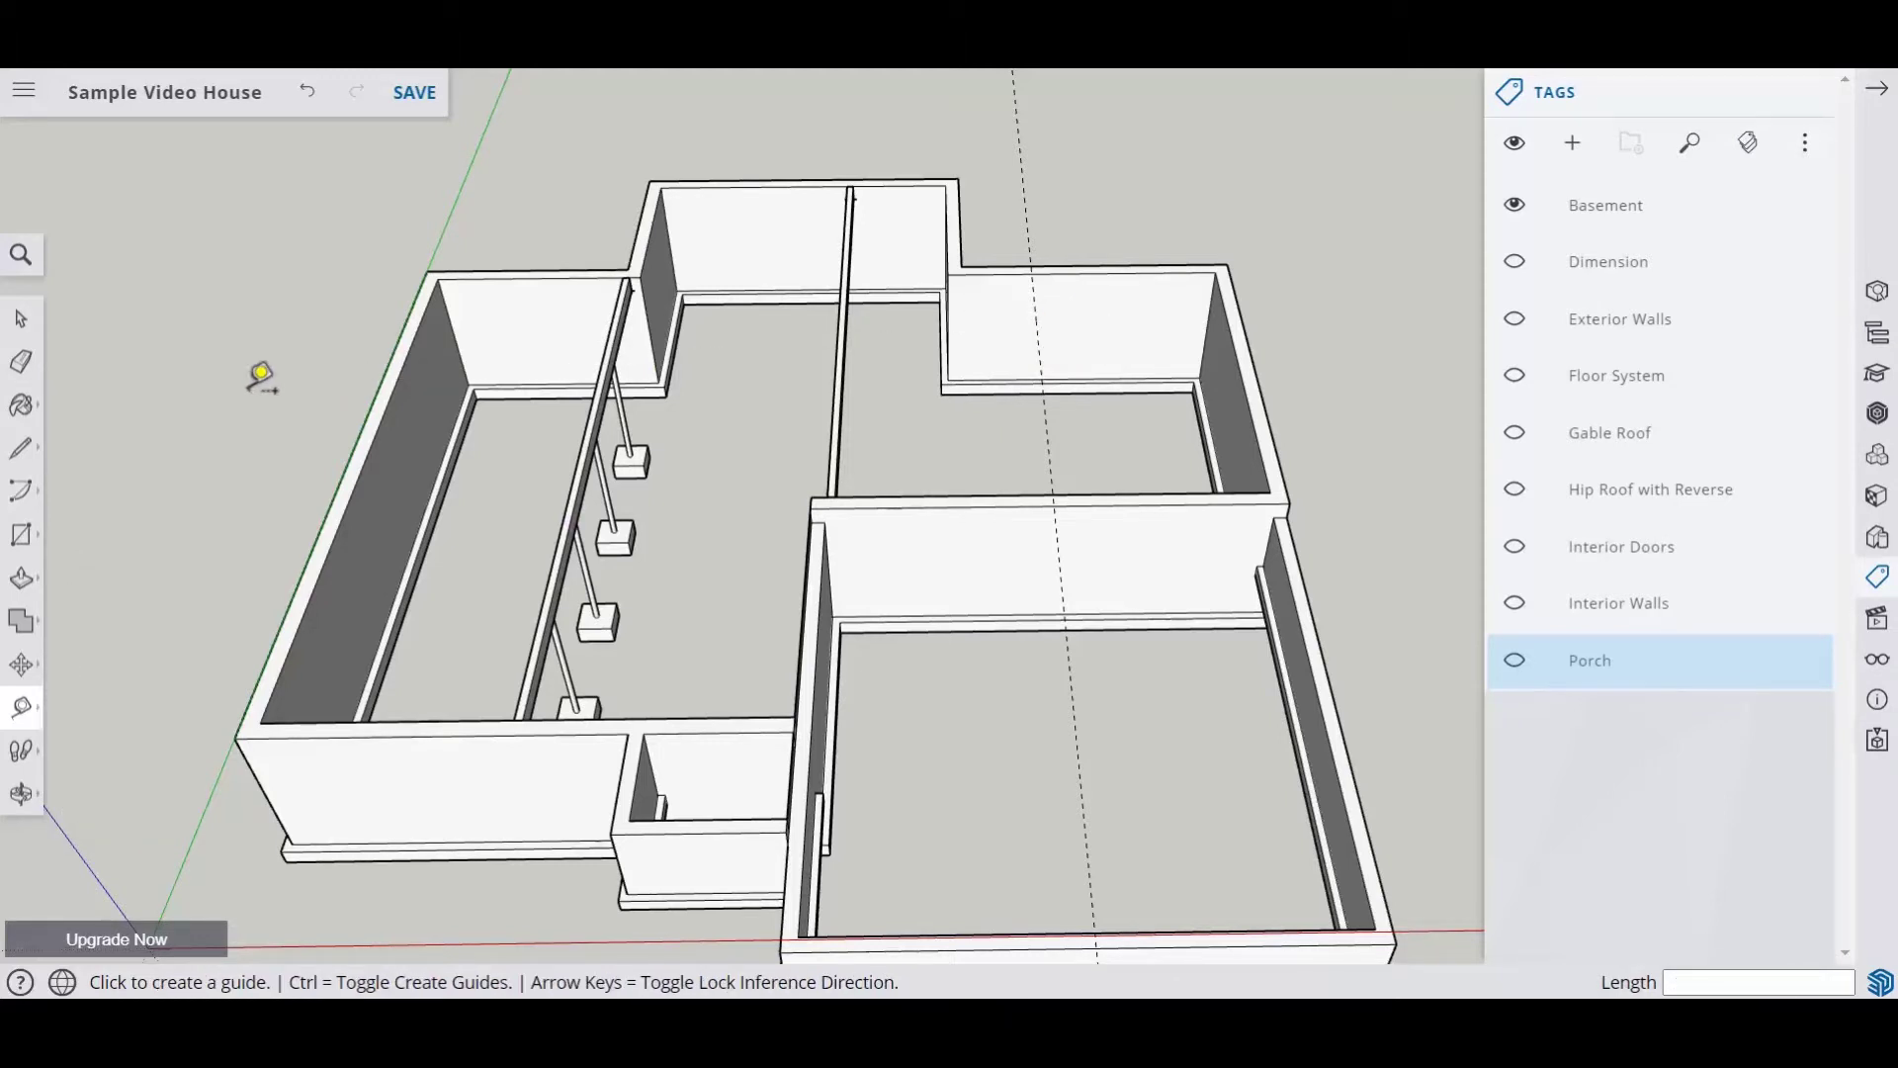
pyautogui.click(1042, 287)
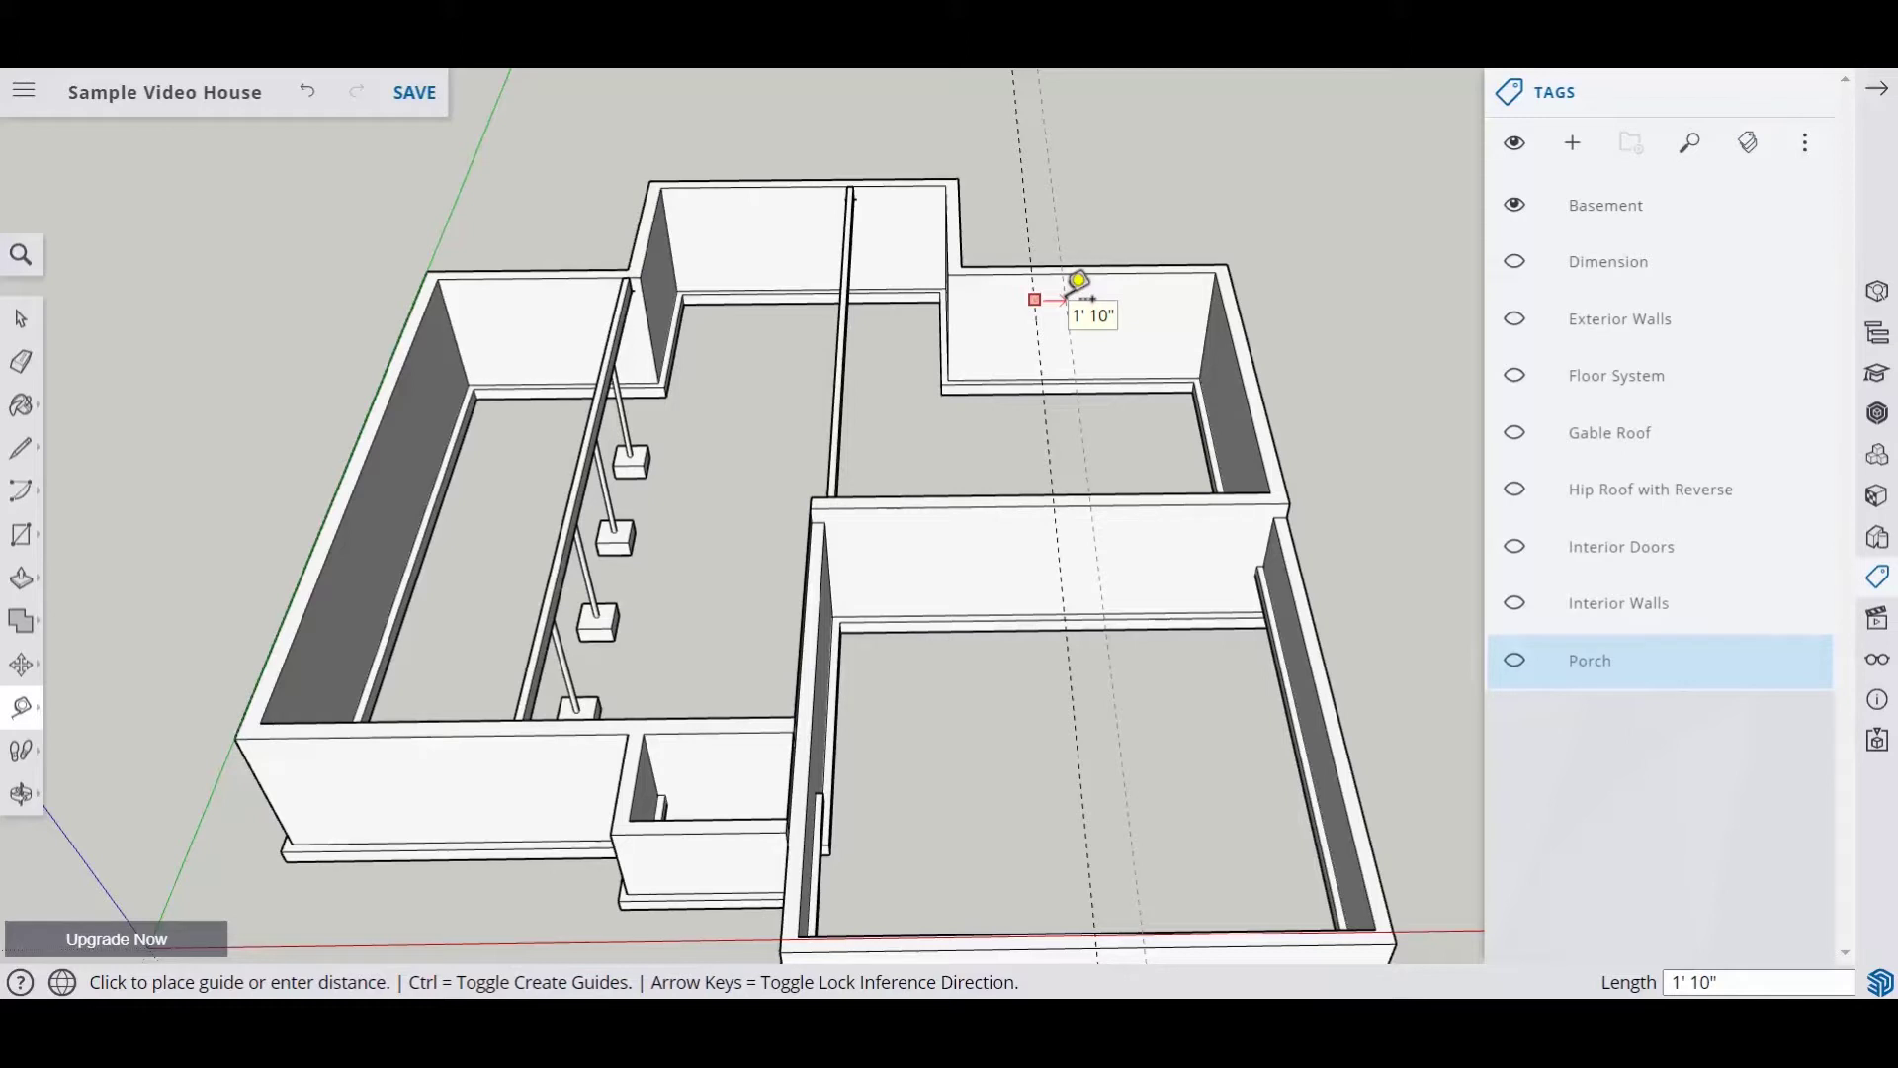
pyautogui.write('2.25')
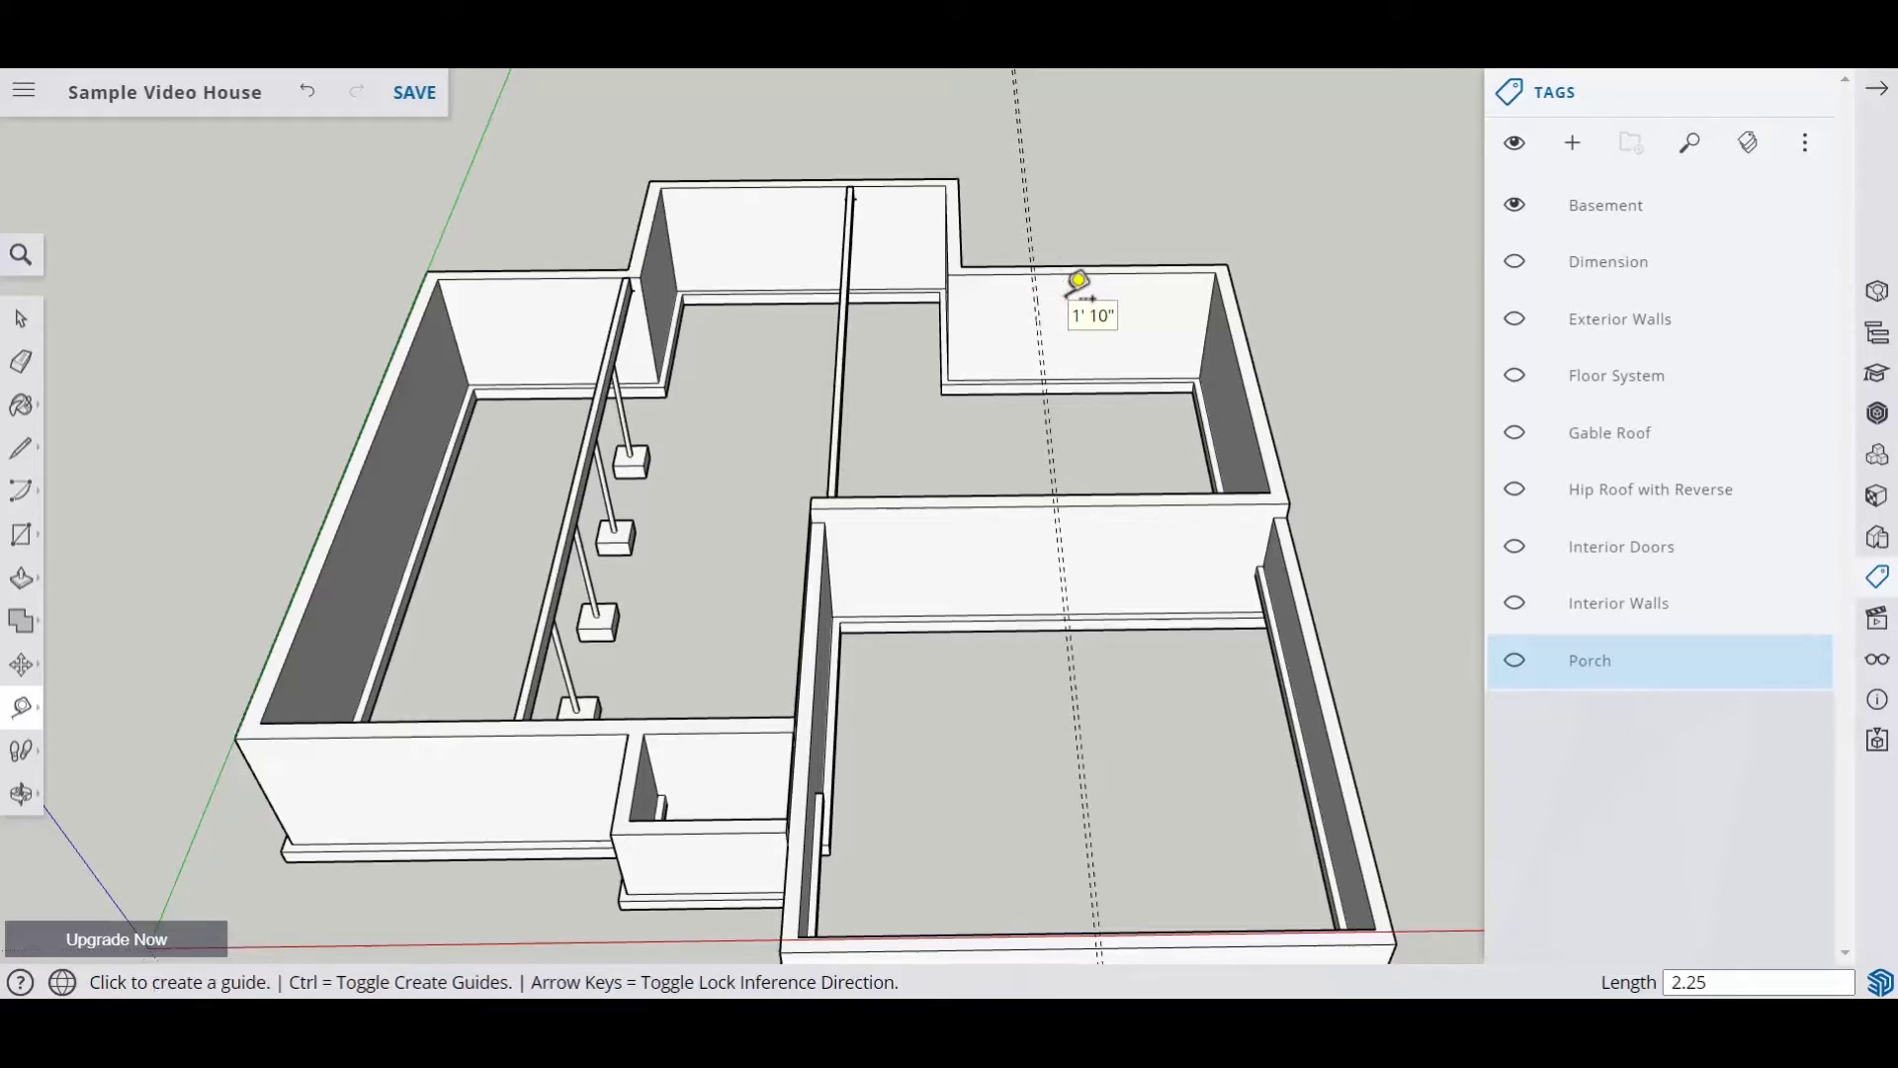
# Step: Add a parallel guide offset 2.25 inches from the centre guide, on the side toward the existing right-hand beam
pyautogui.scroll(5, 1078, 281)
pyautogui.click(1066, 289)
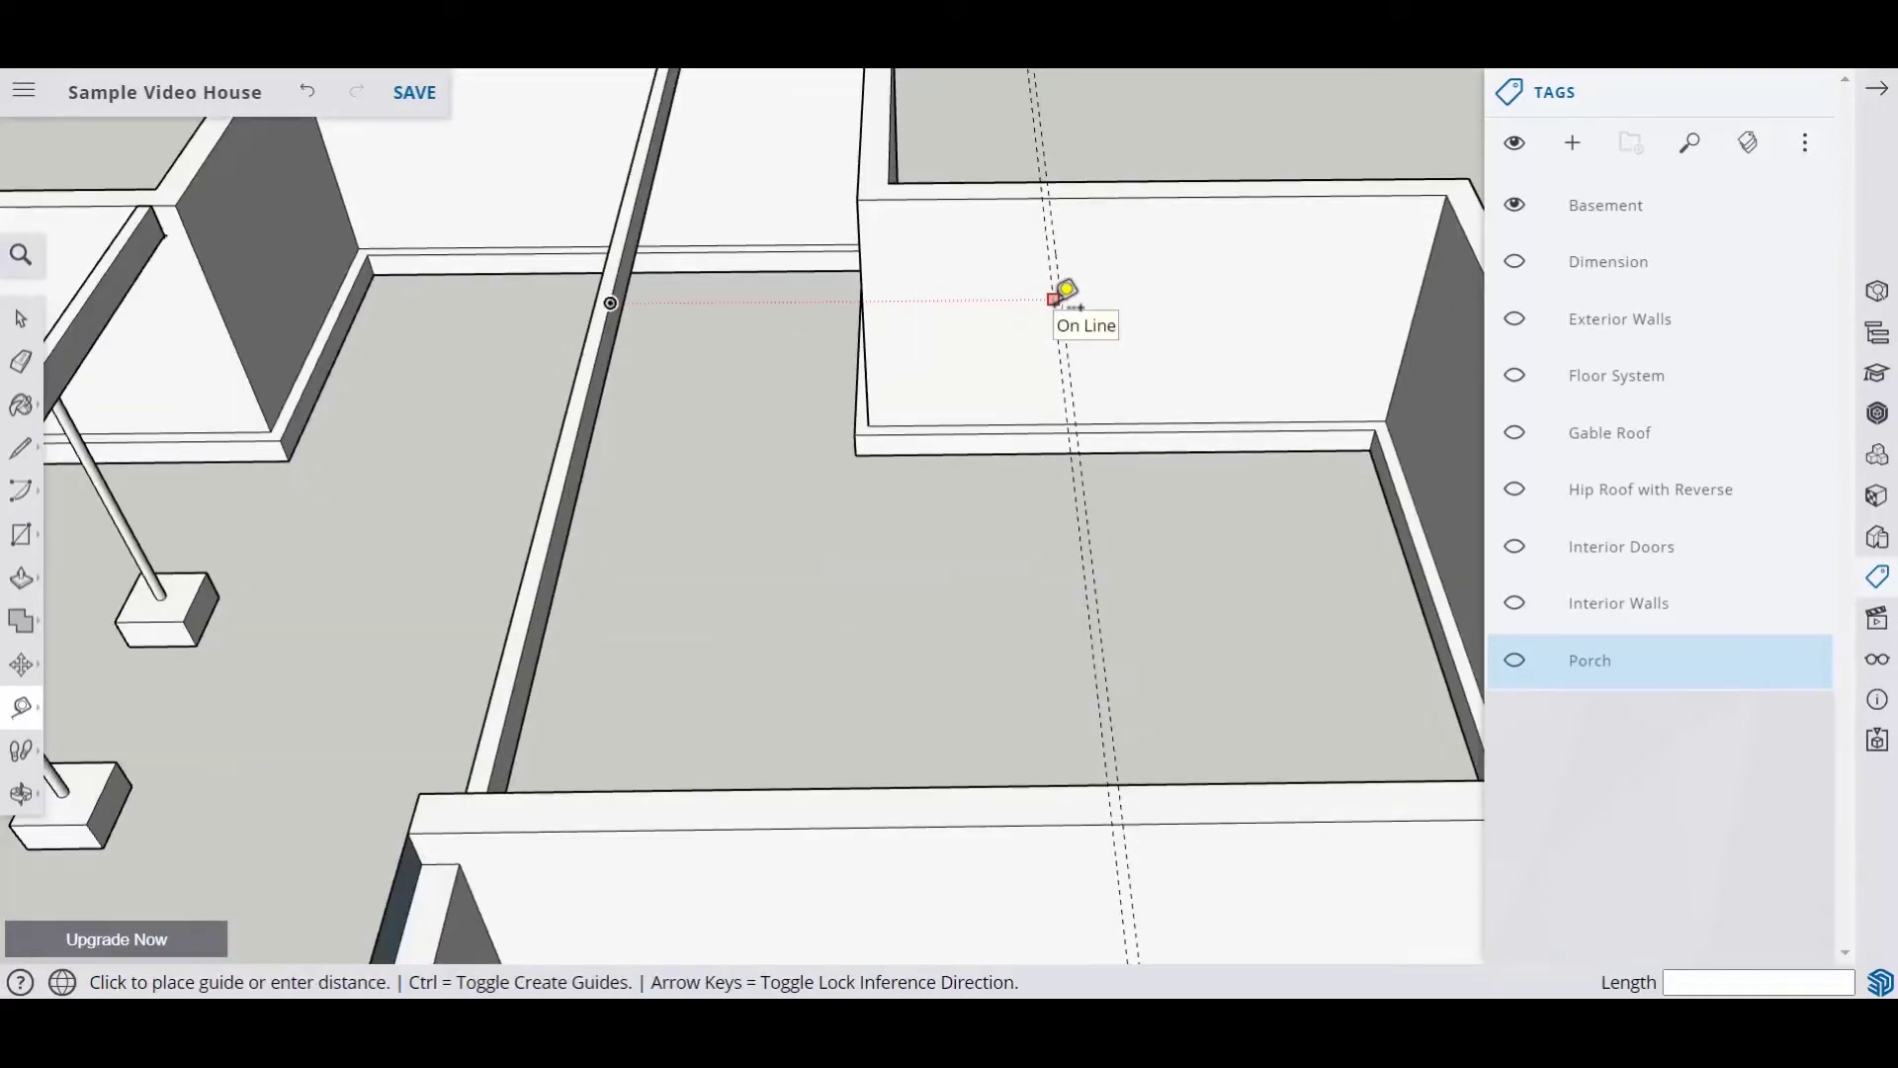
pyautogui.click(1062, 268)
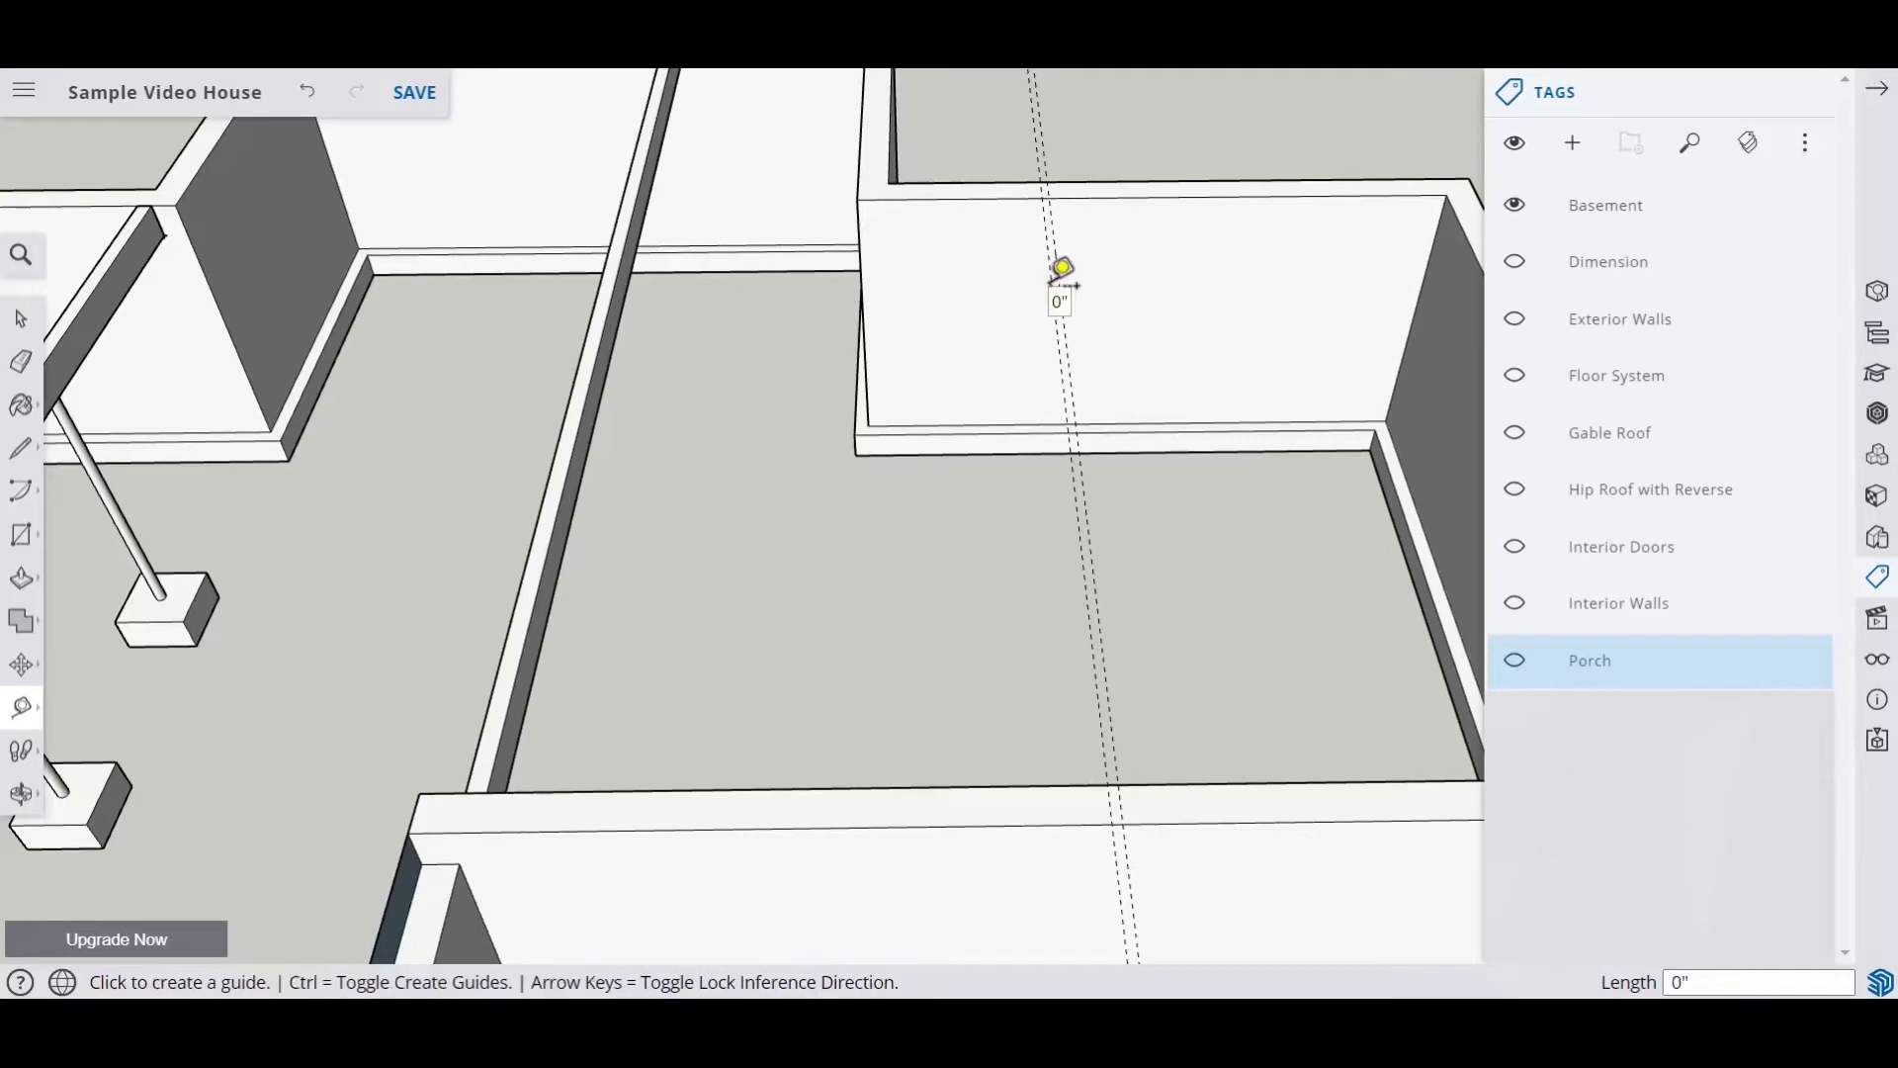
pyautogui.click(1057, 259)
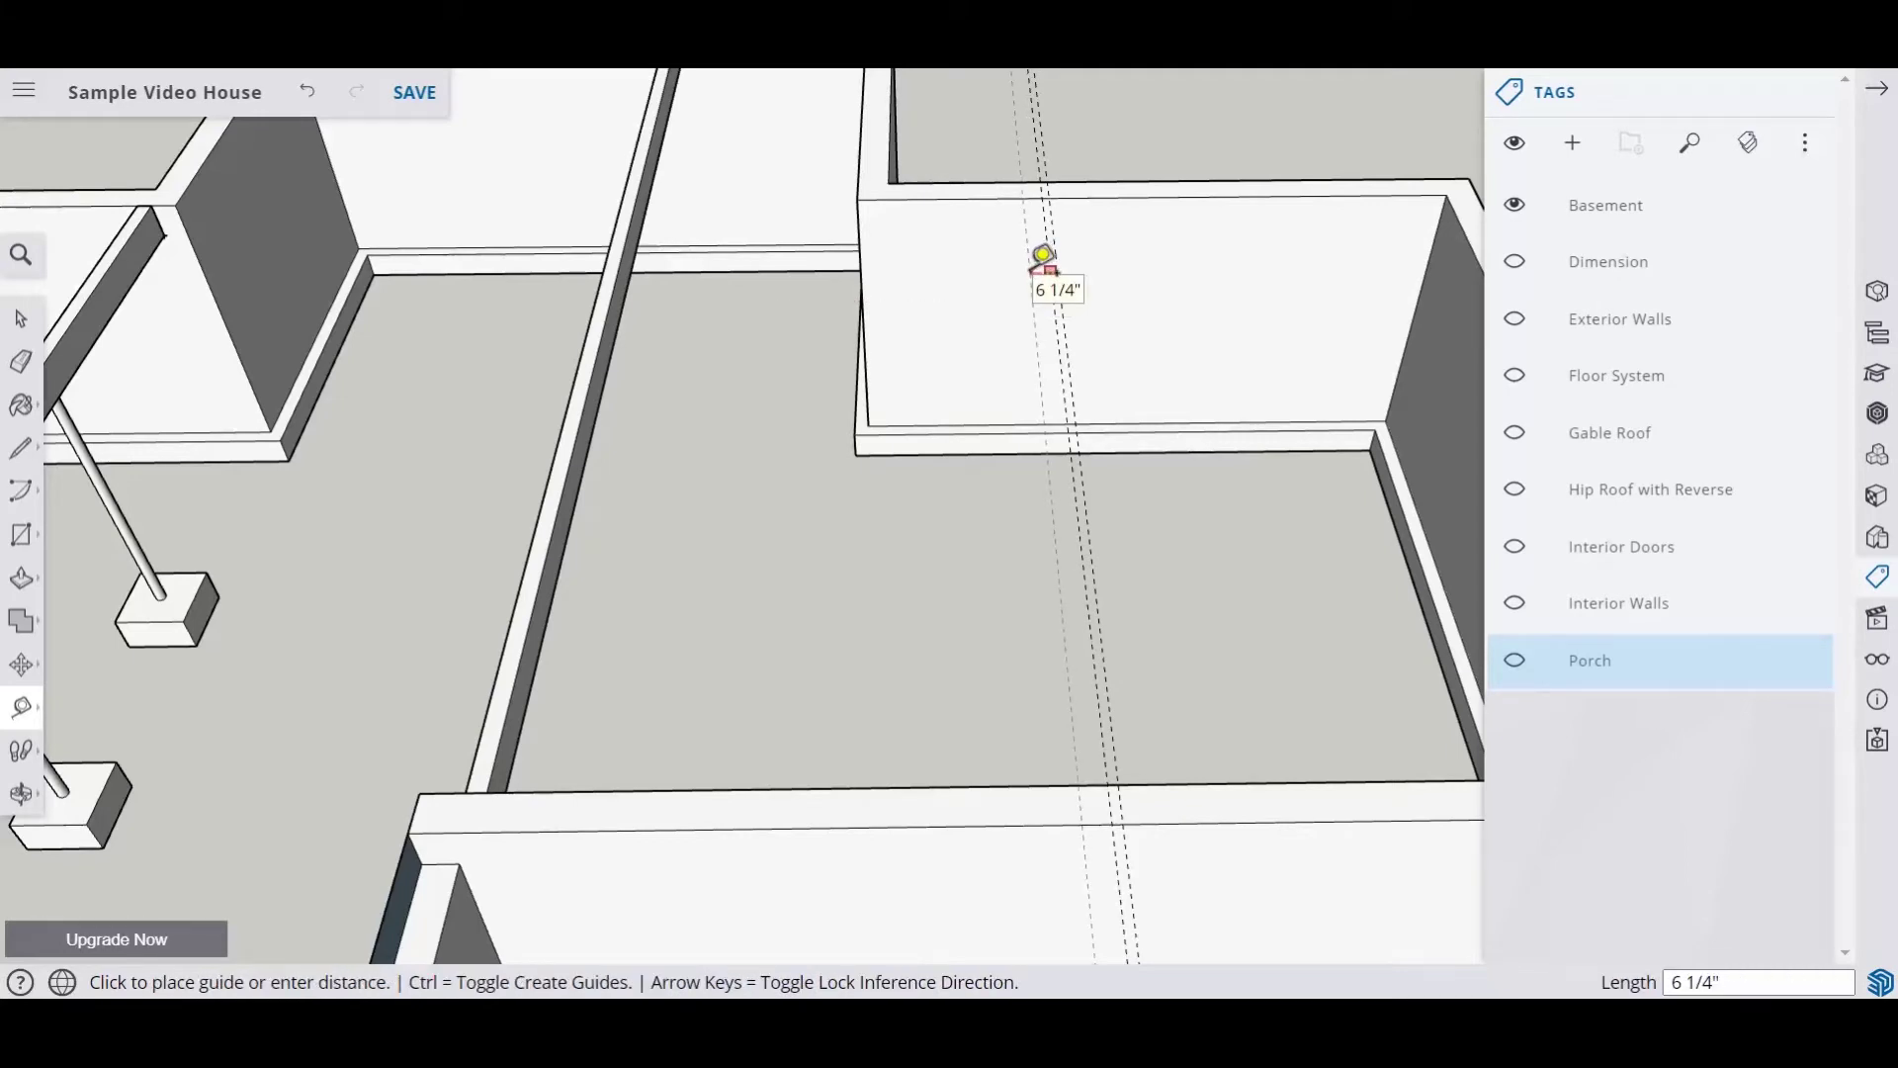
pyautogui.write('2.25')
pyautogui.press('Return')
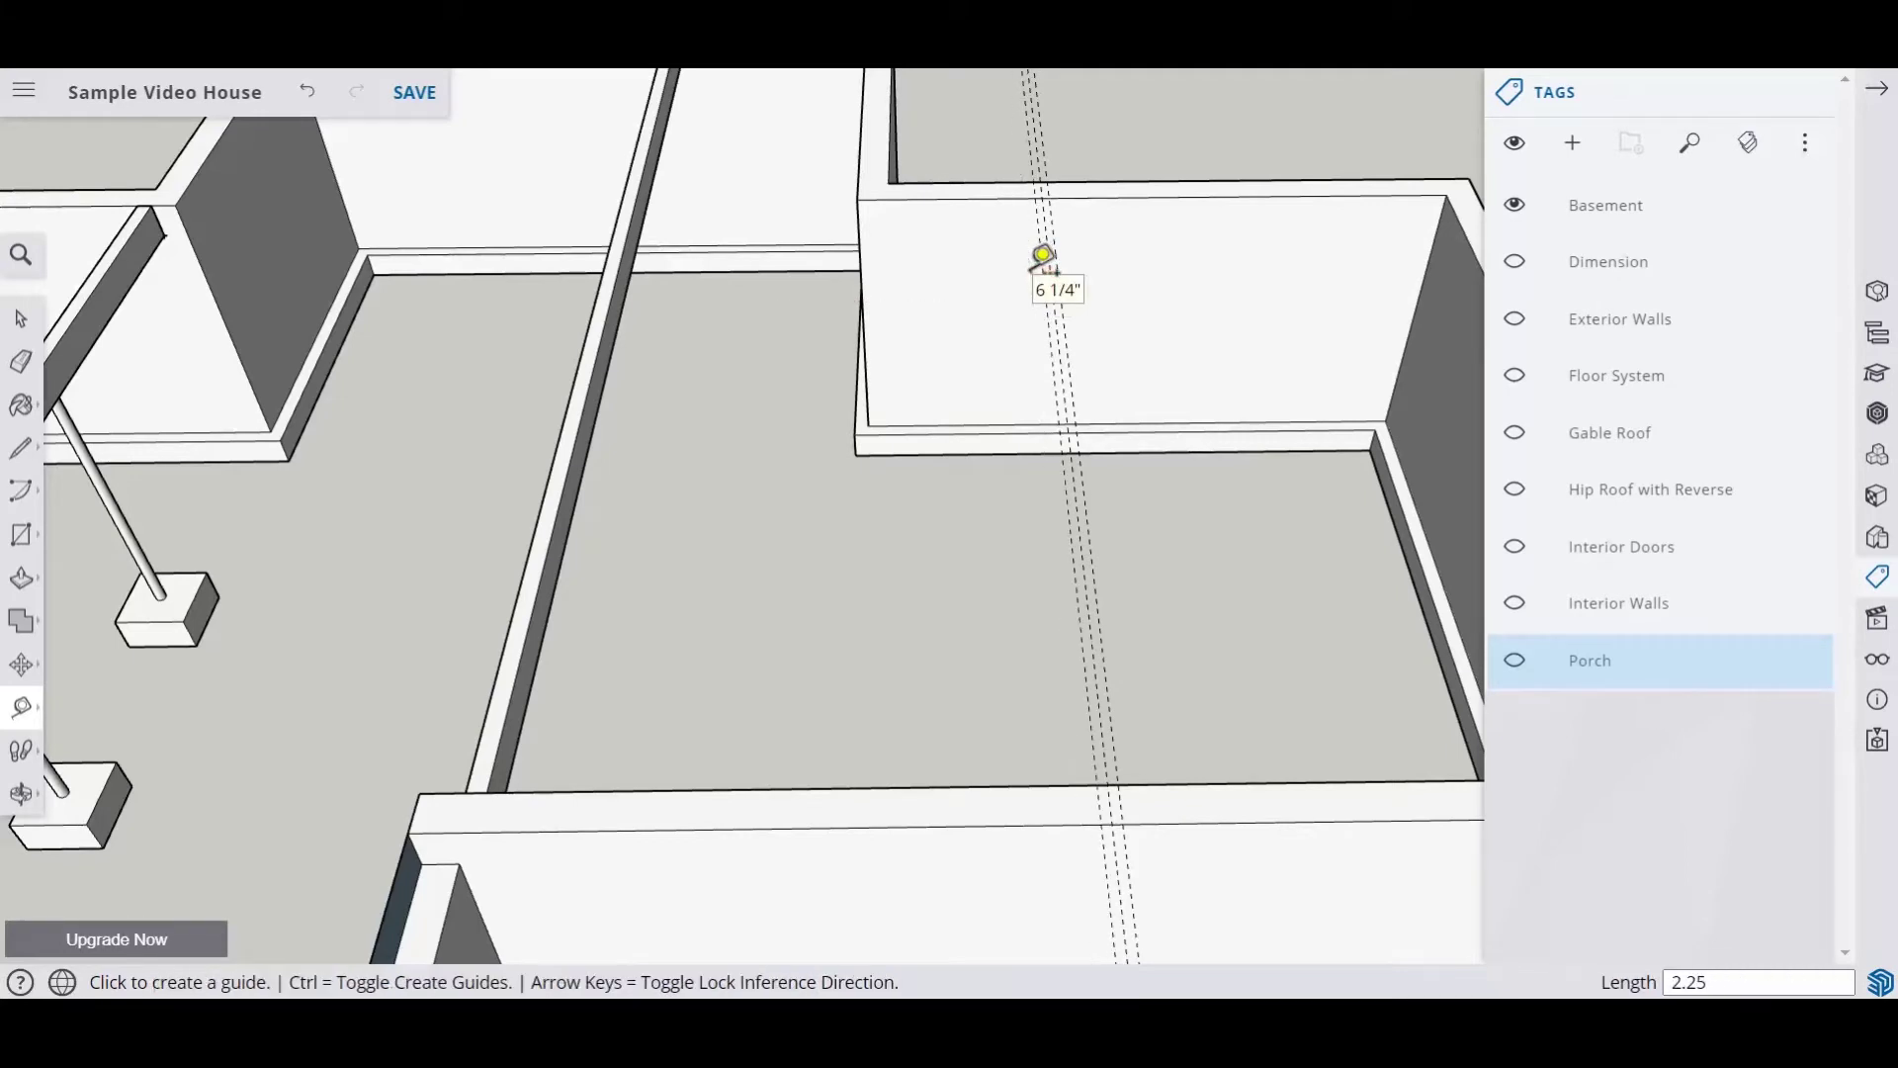
# Step: Add a horizontal guide on the back basement wall's inner face, 11.25 inches below its top edge
pyautogui.click(1107, 196)
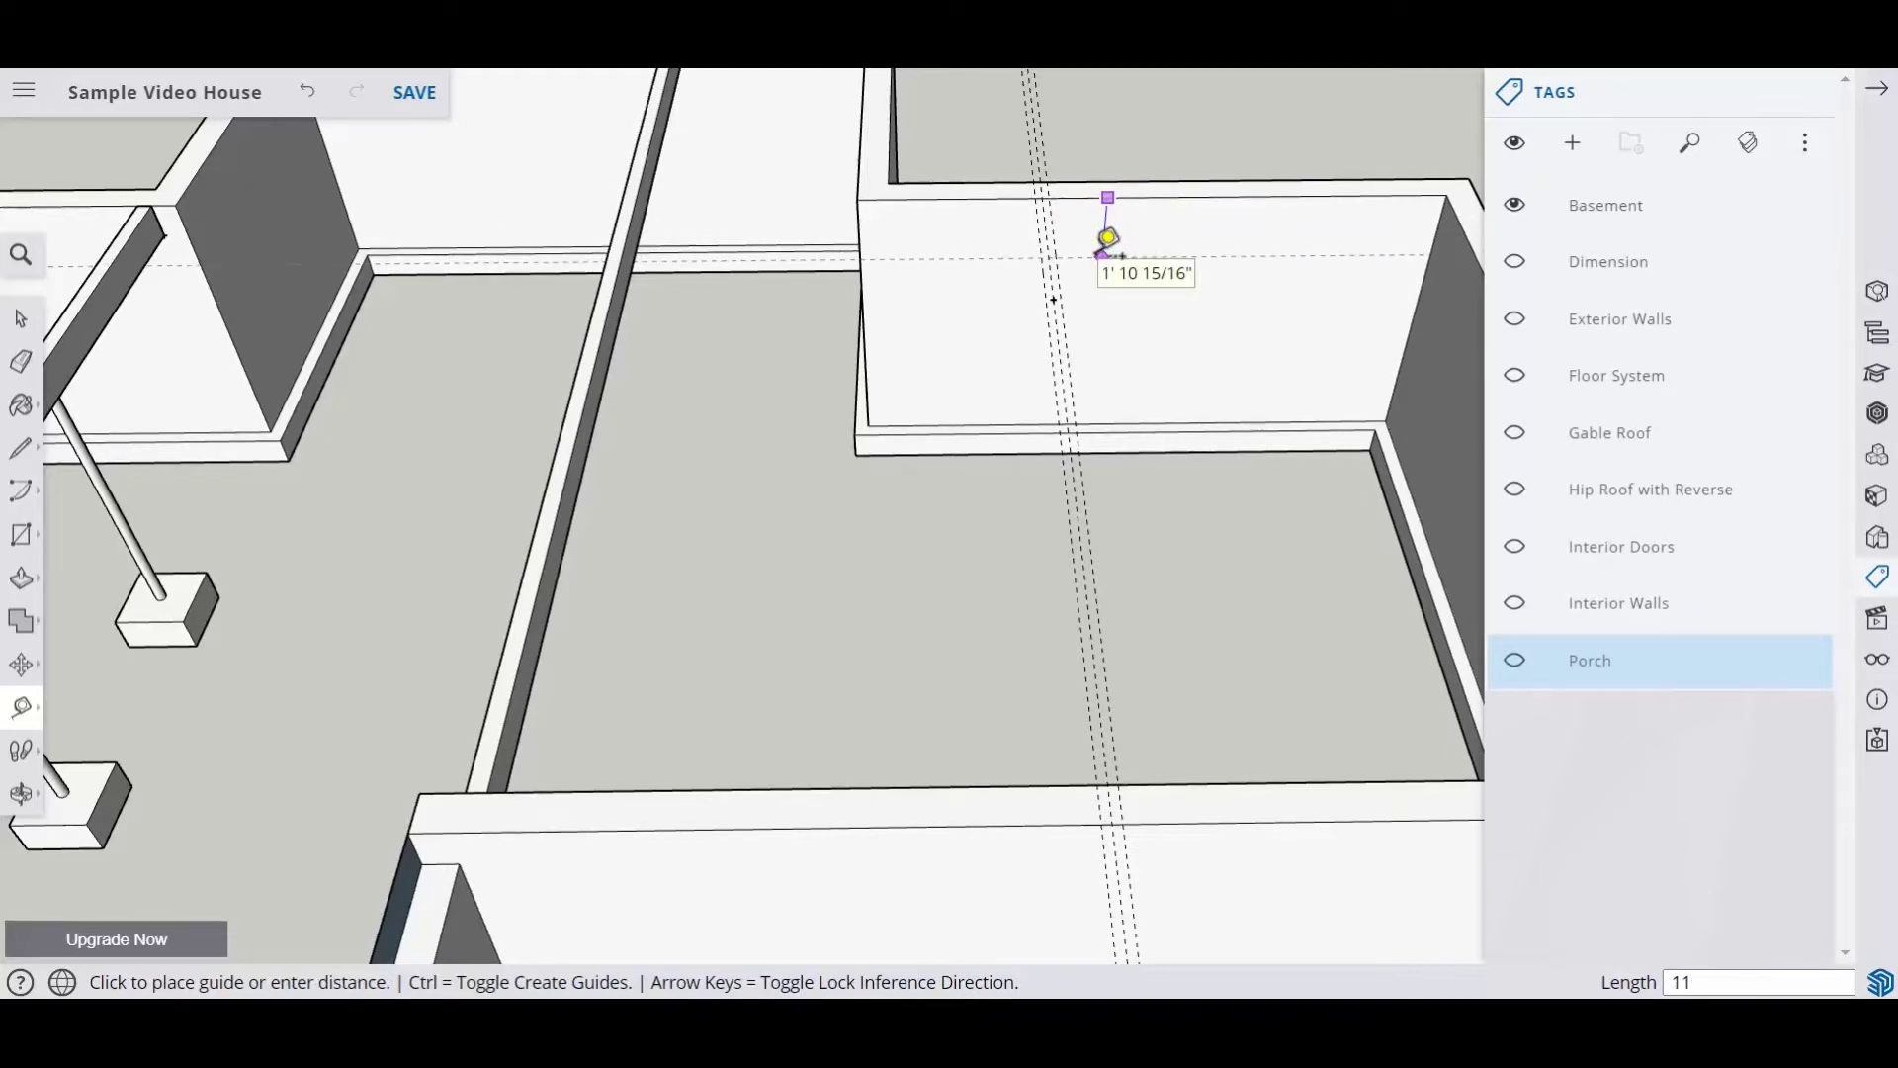
pyautogui.press('Return')
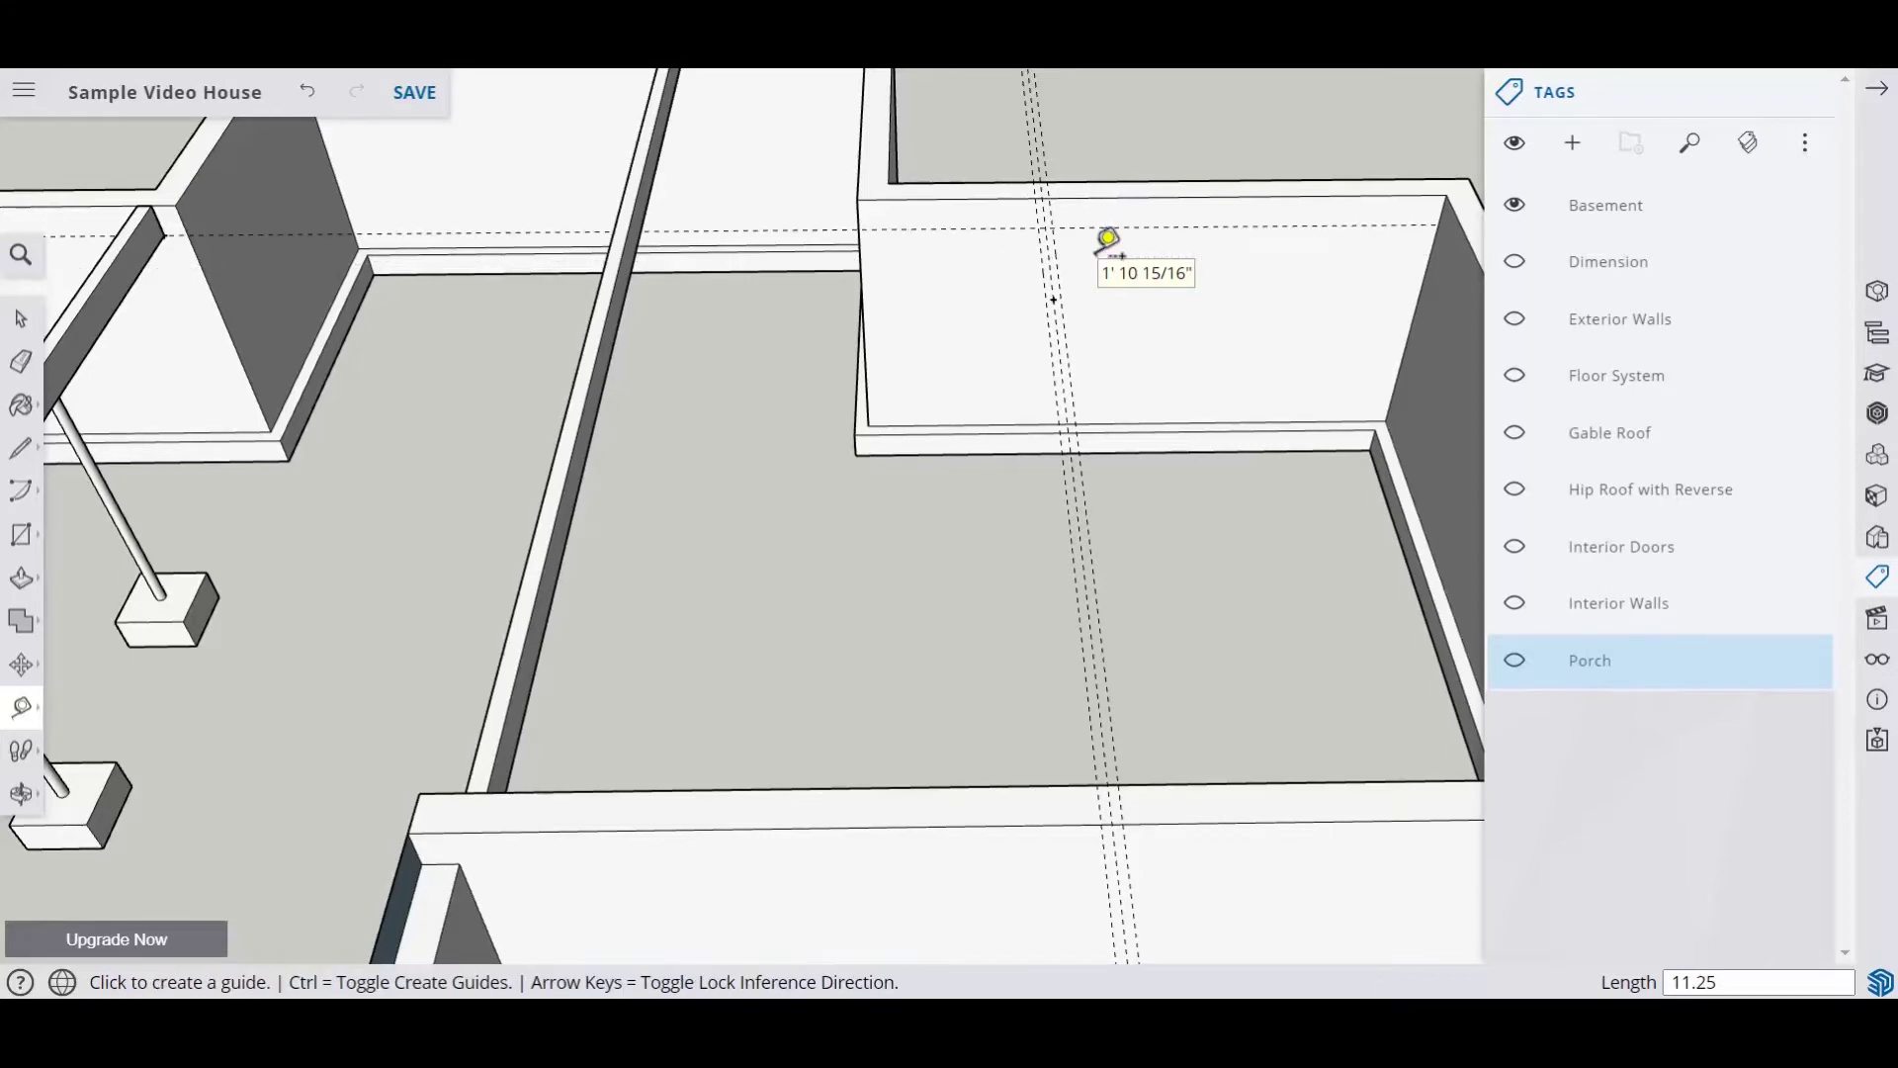
# Step: Add two vertical guides down the back wall's inner face from where the two outer beam guides cross its top edge
pyautogui.press('o')
pyautogui.moveTo(1005, 284); pyautogui.dragTo(849, 321)
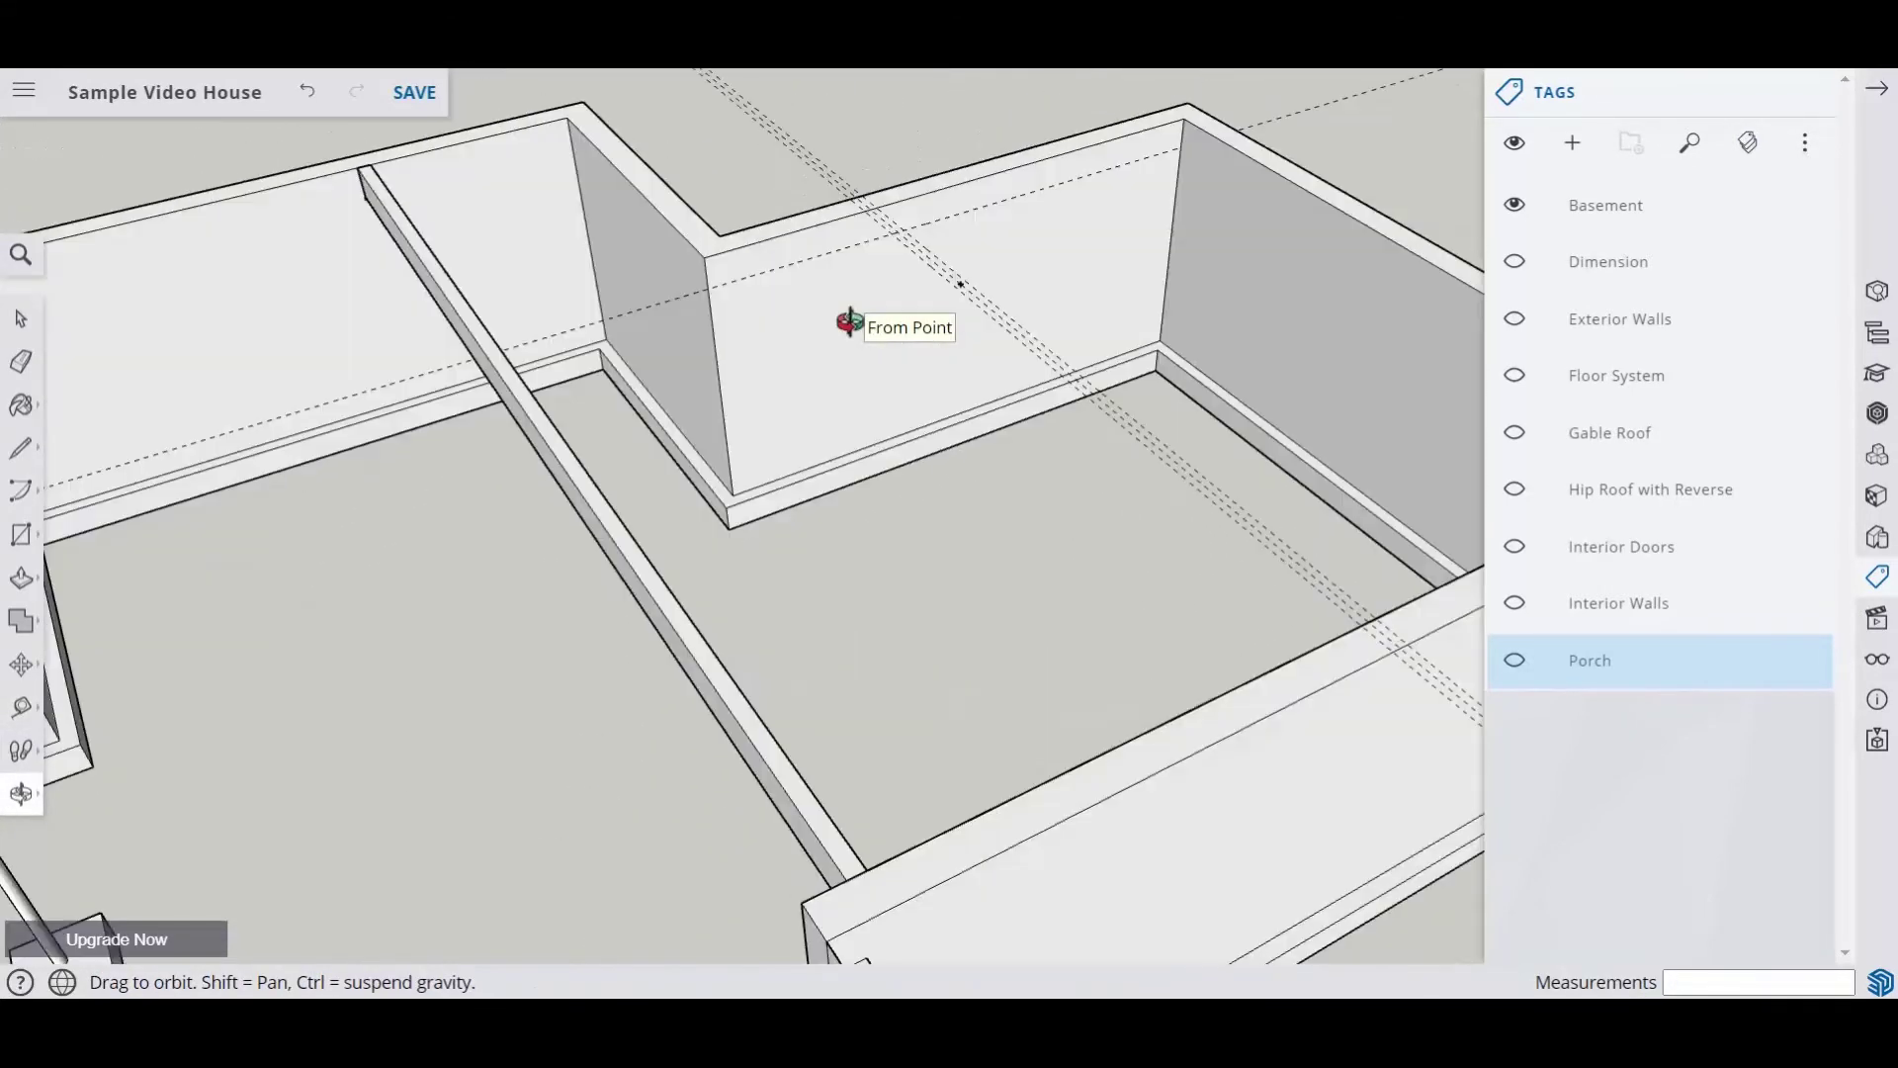
pyautogui.moveTo(848, 321); pyautogui.dragTo(836, 267, button='middle')
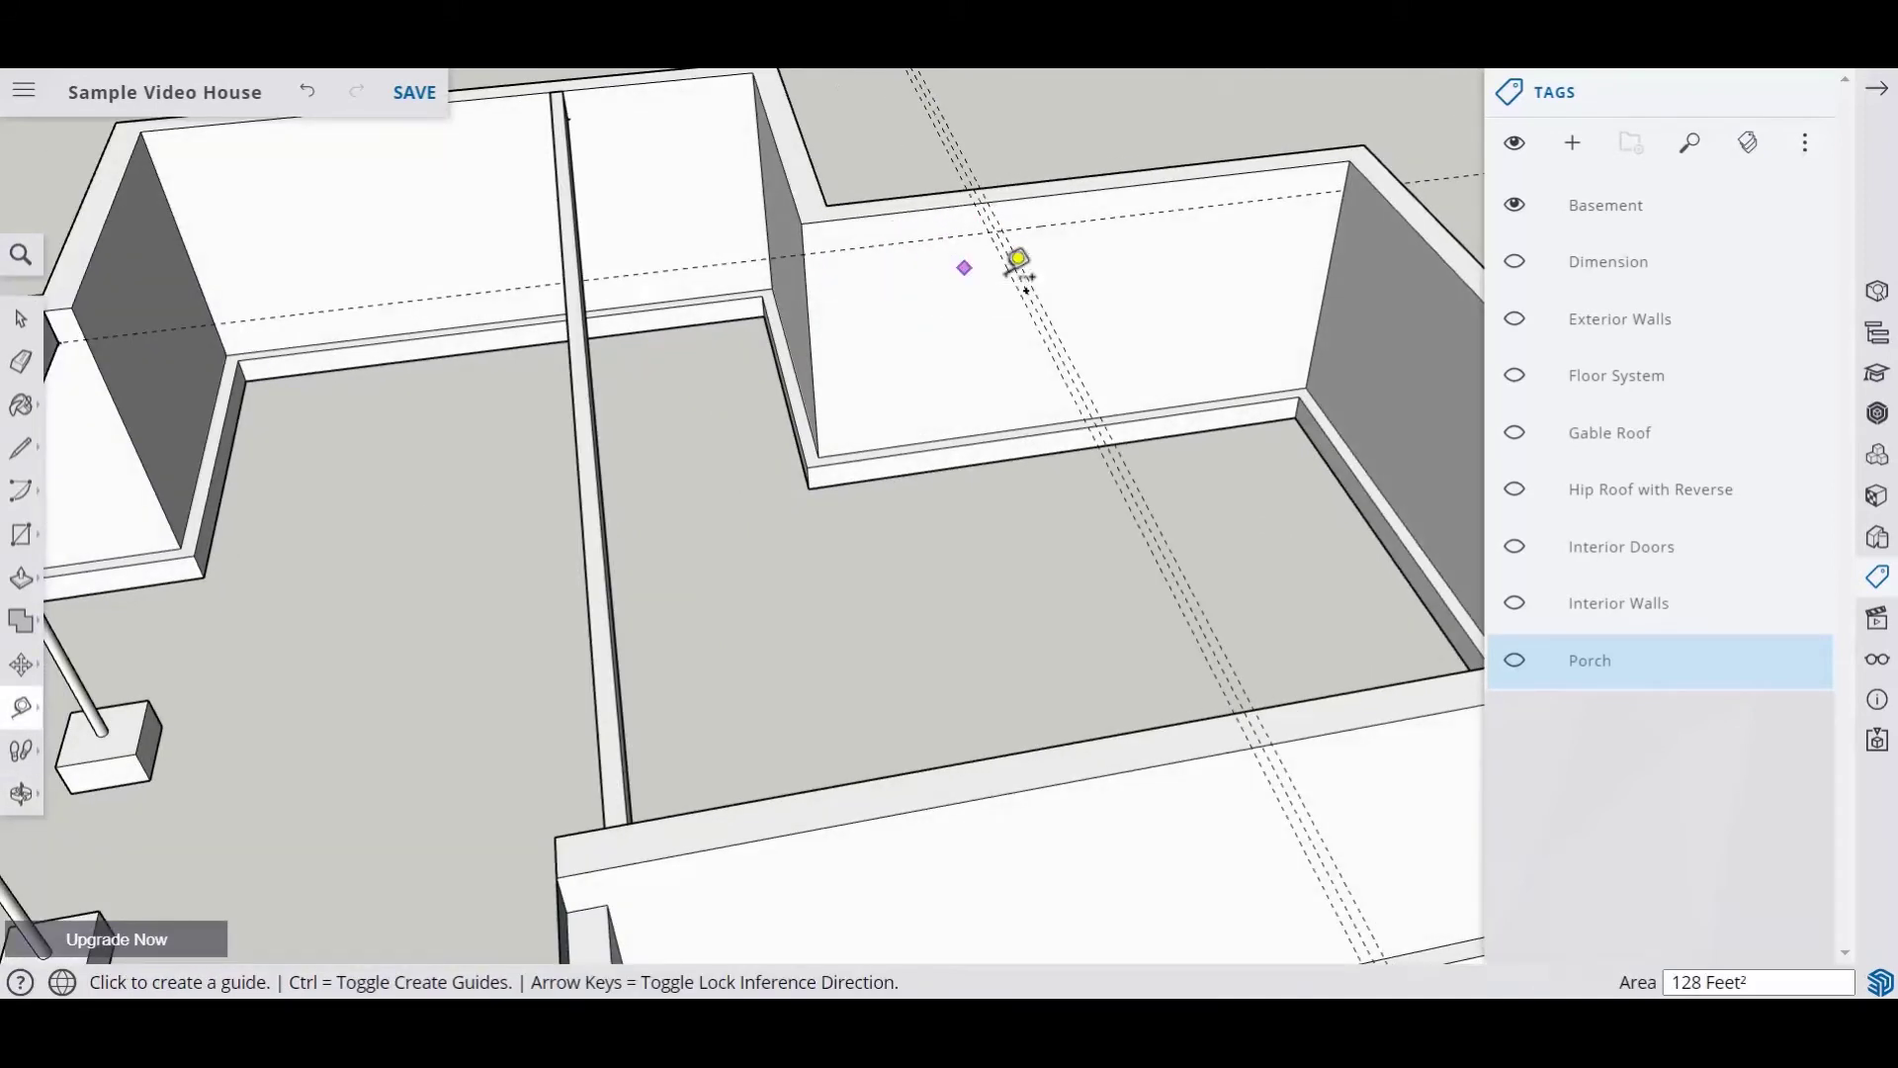
pyautogui.moveTo(1018, 262); pyautogui.dragTo(953, 263, button='middle')
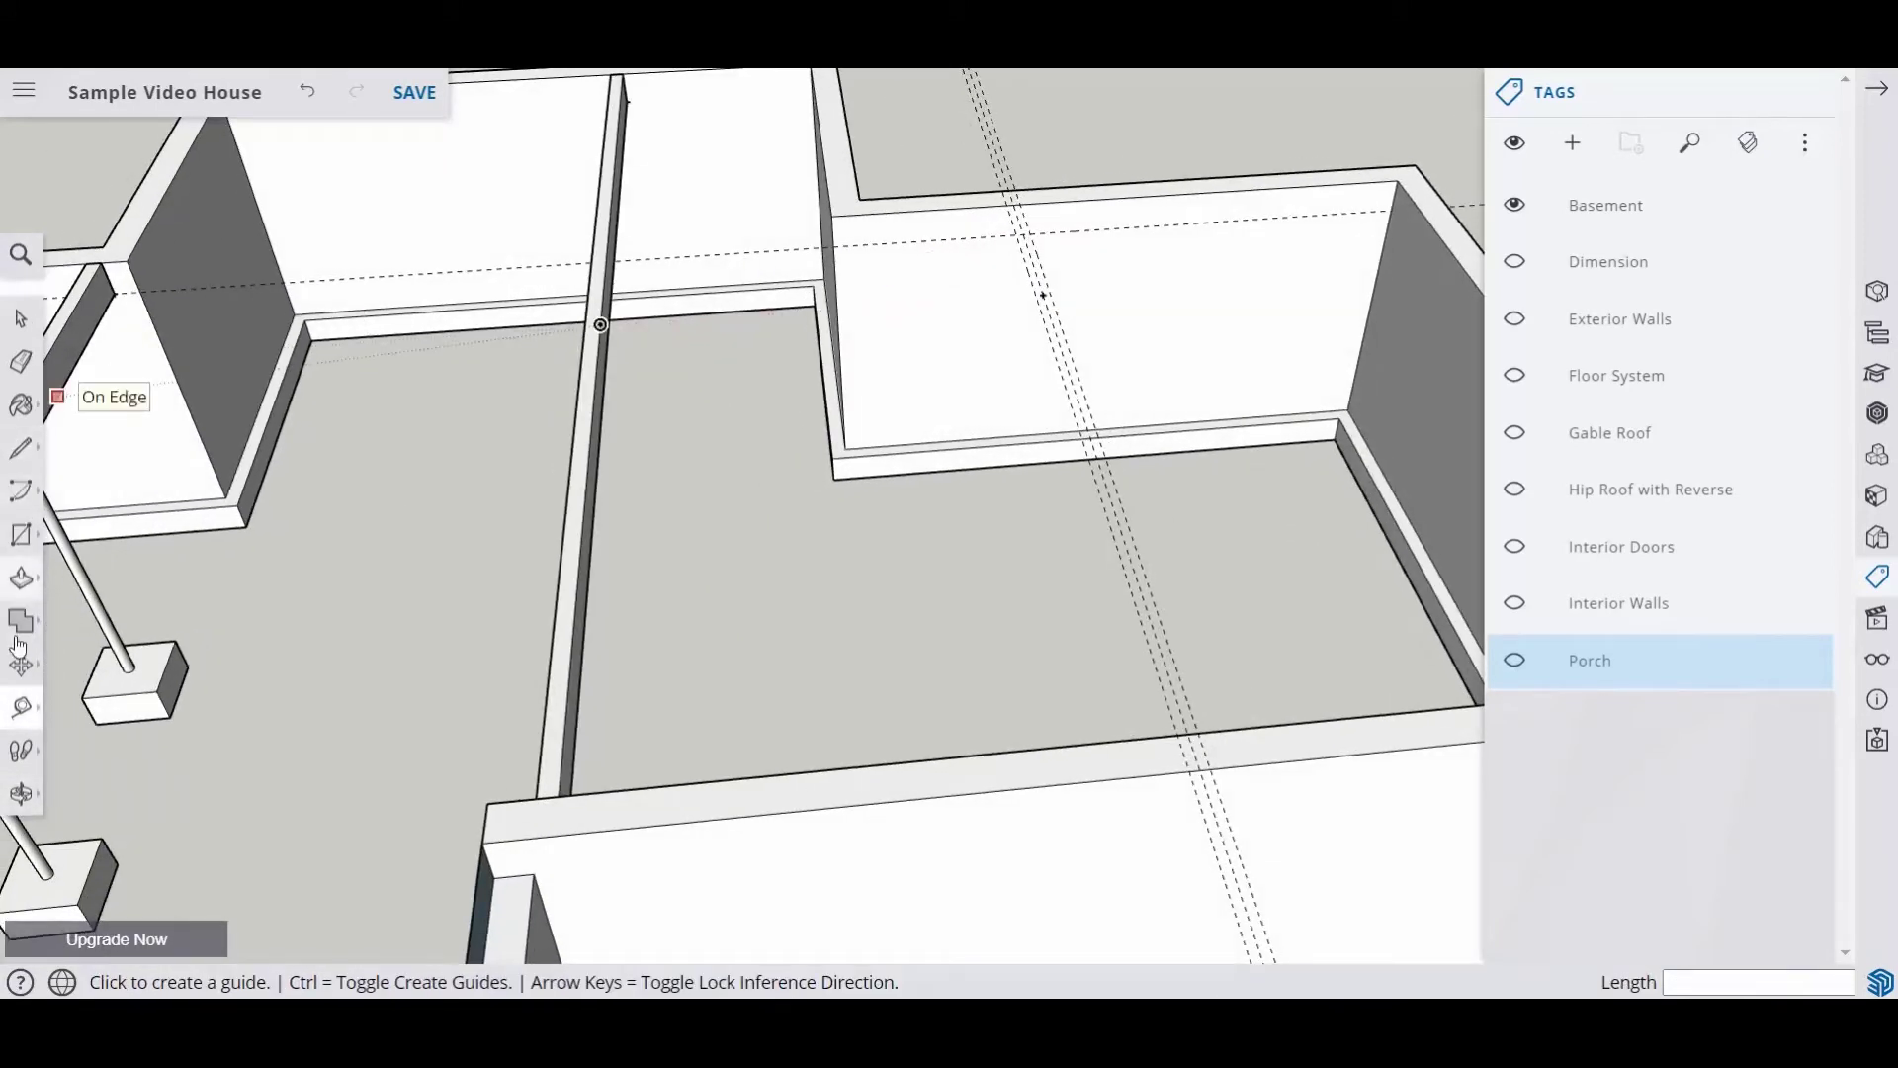
pyautogui.click(24, 711)
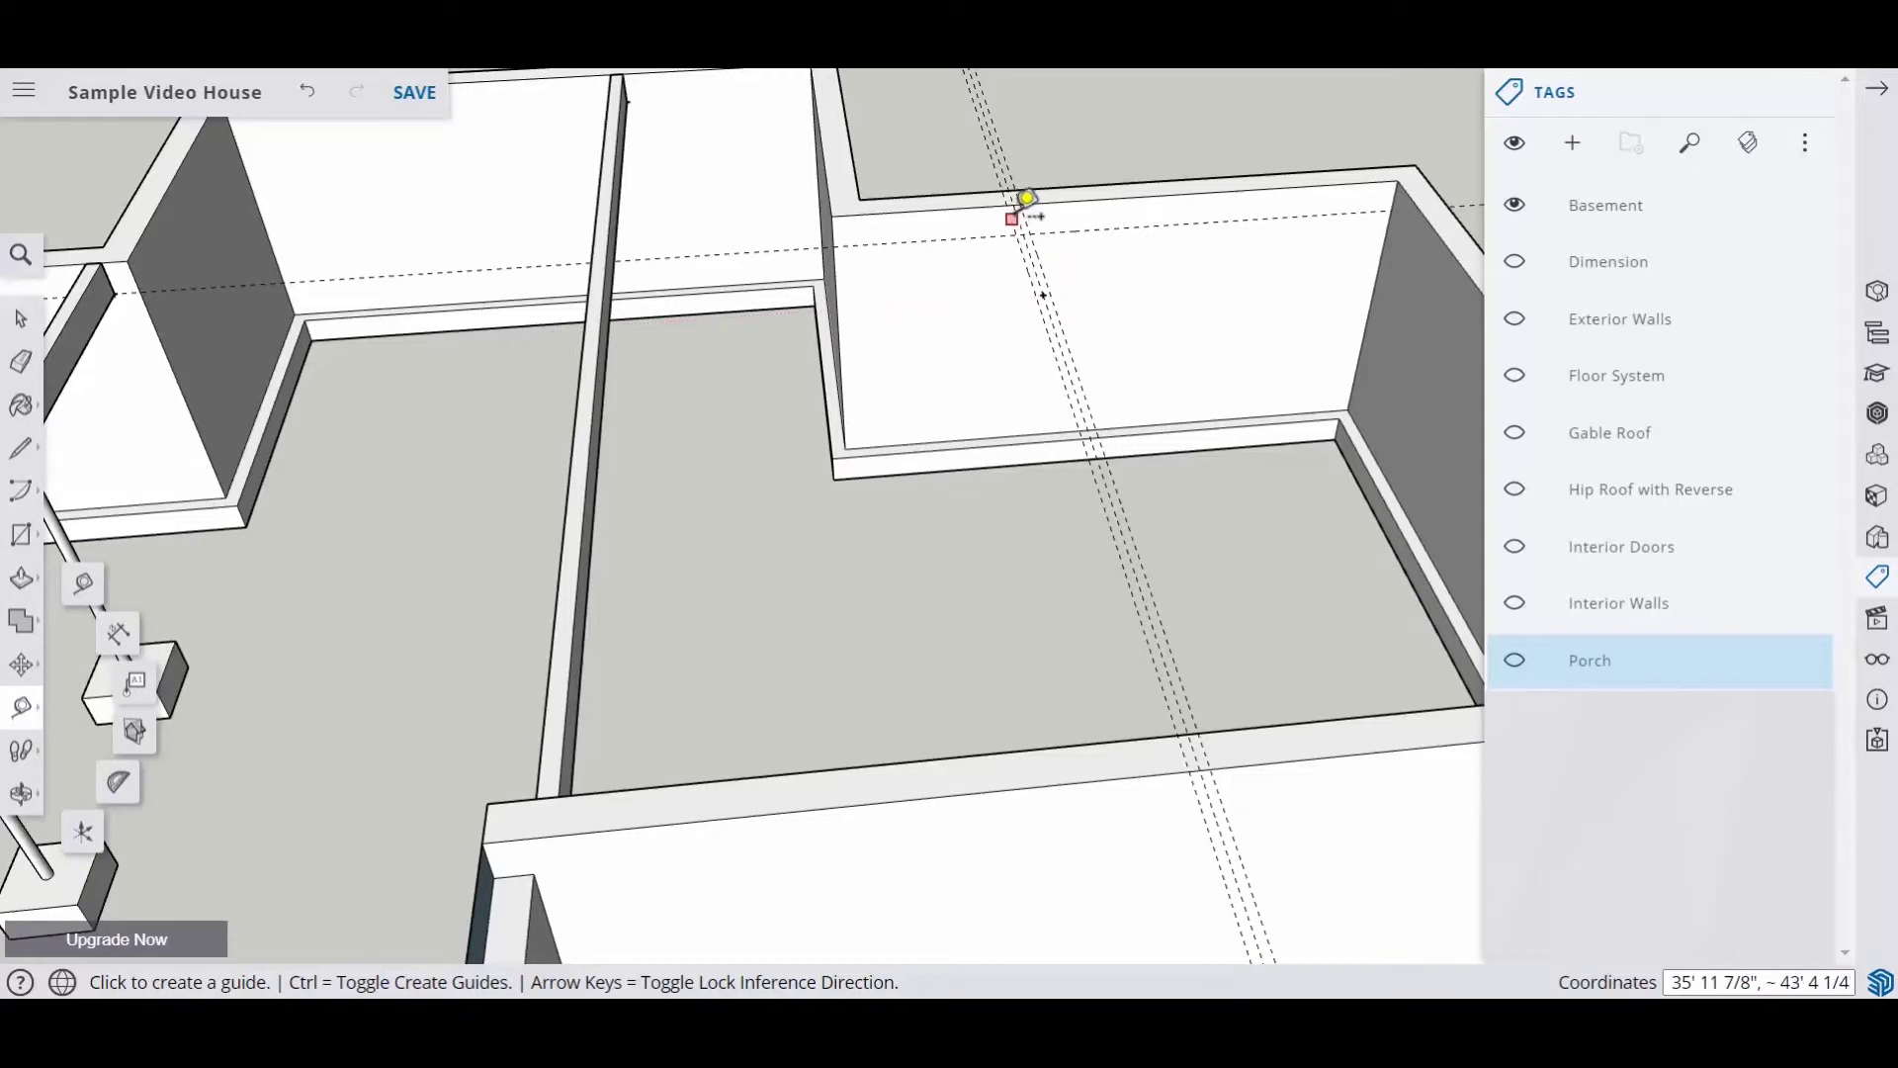
pyautogui.click(1007, 206)
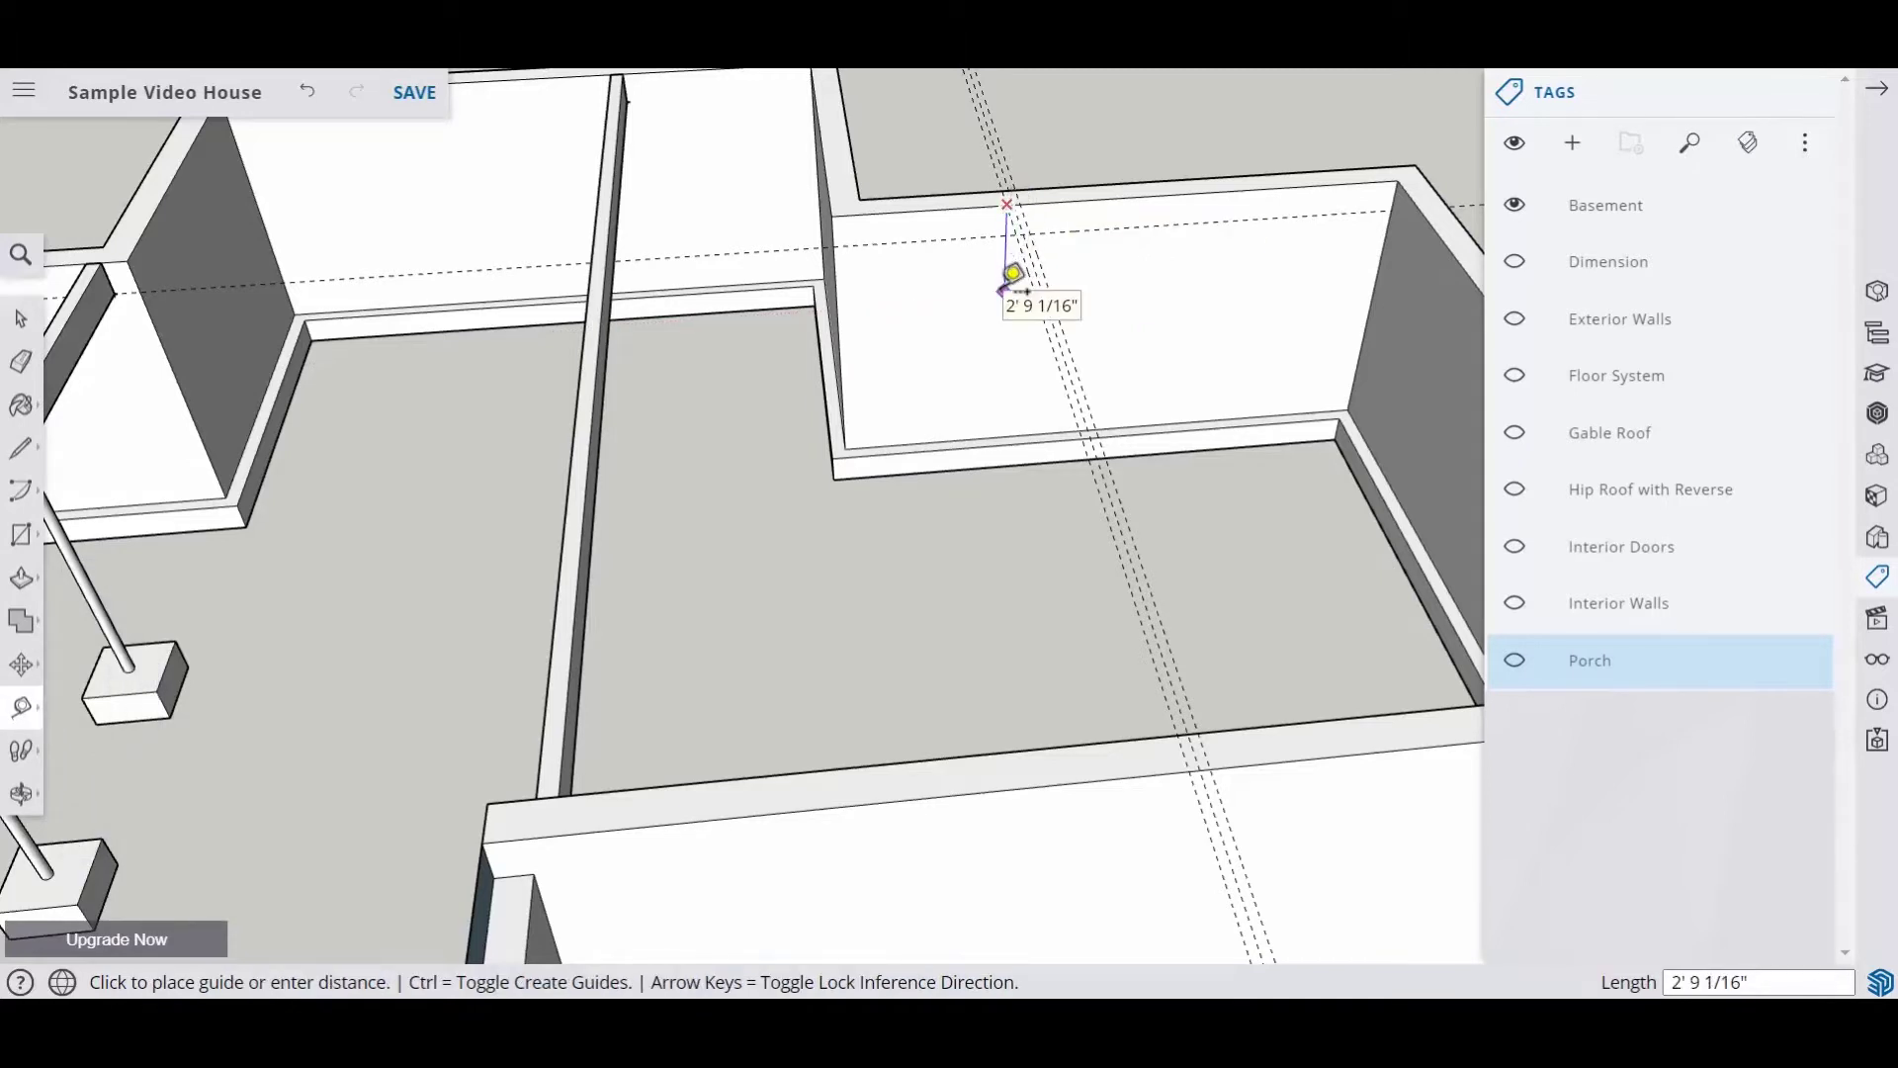
pyautogui.click(1005, 293)
pyautogui.click(1052, 231)
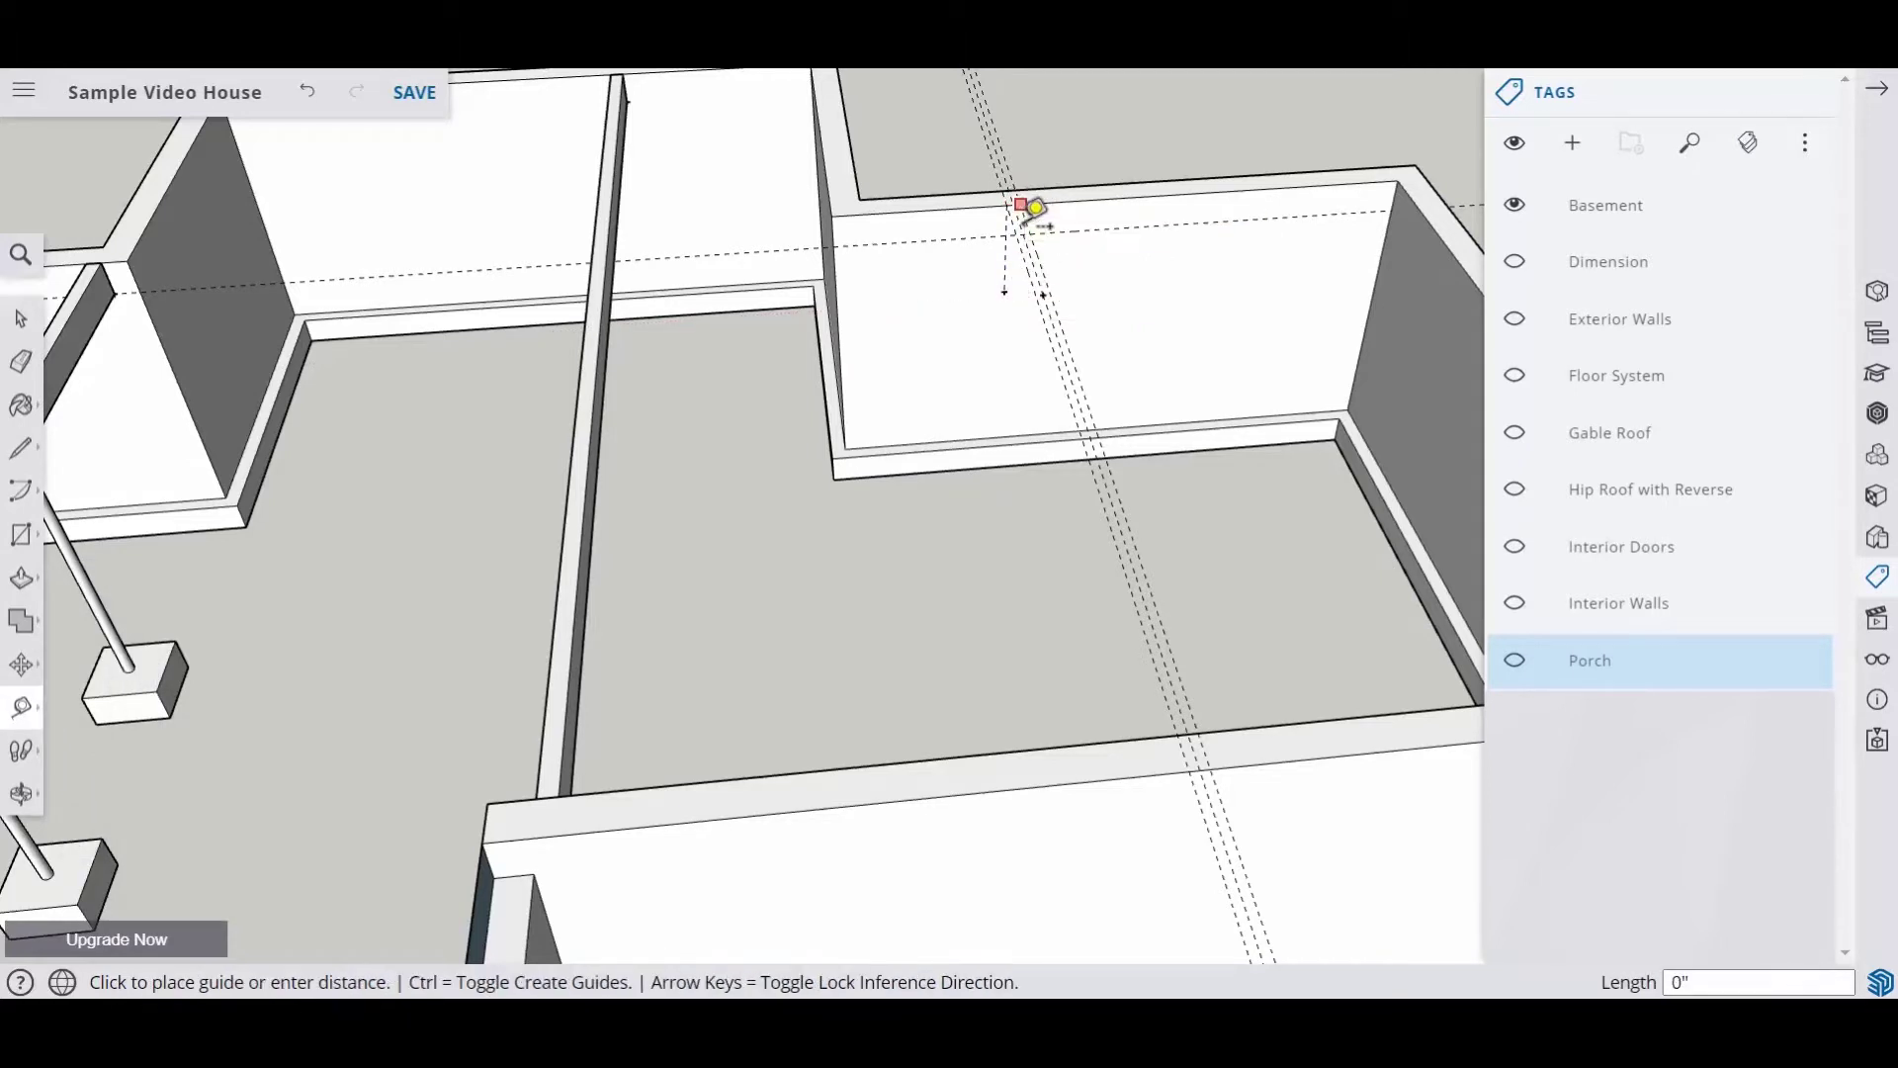
pyautogui.click(1019, 336)
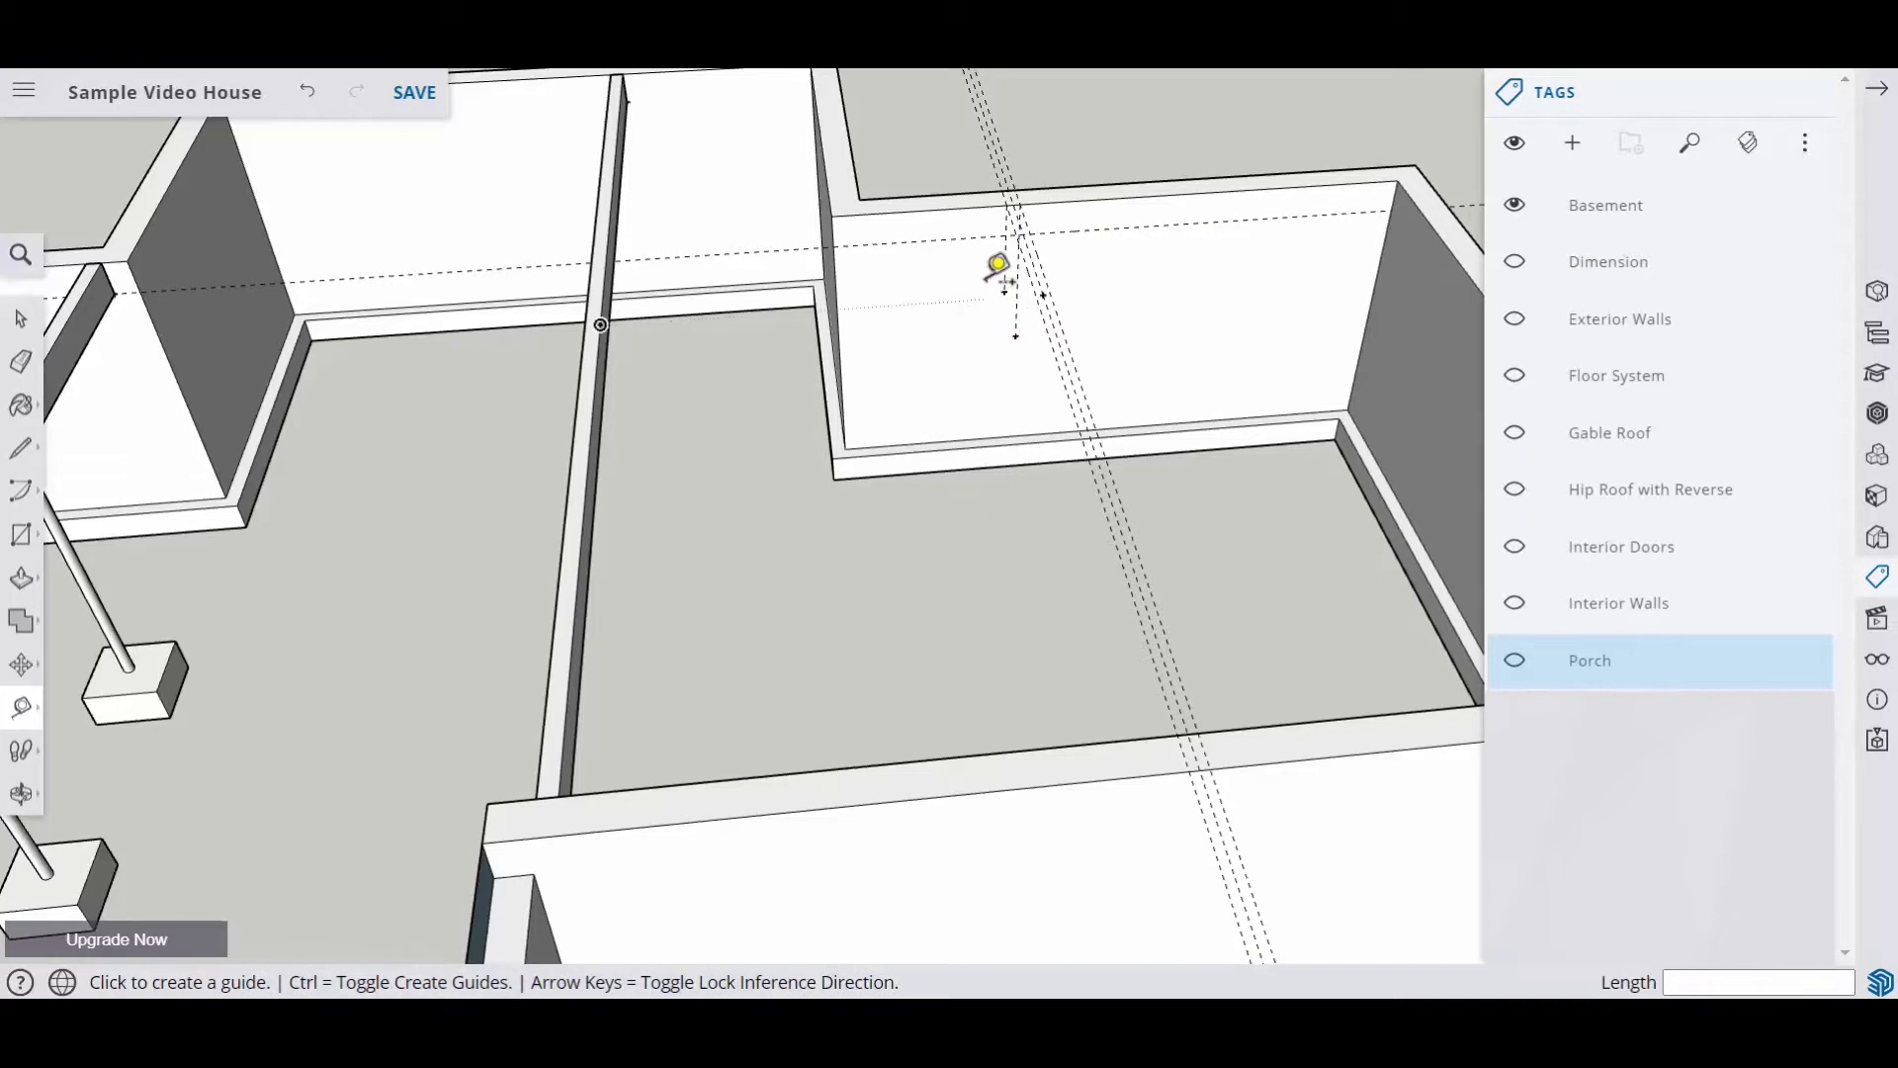
# Step: Draw a 4.5 by 11.25 inch beam-end rectangle on the wall face, from its top edge down to the horizontal guide
pyautogui.moveTo(1000, 267); pyautogui.dragTo(680, 366, button='middle')
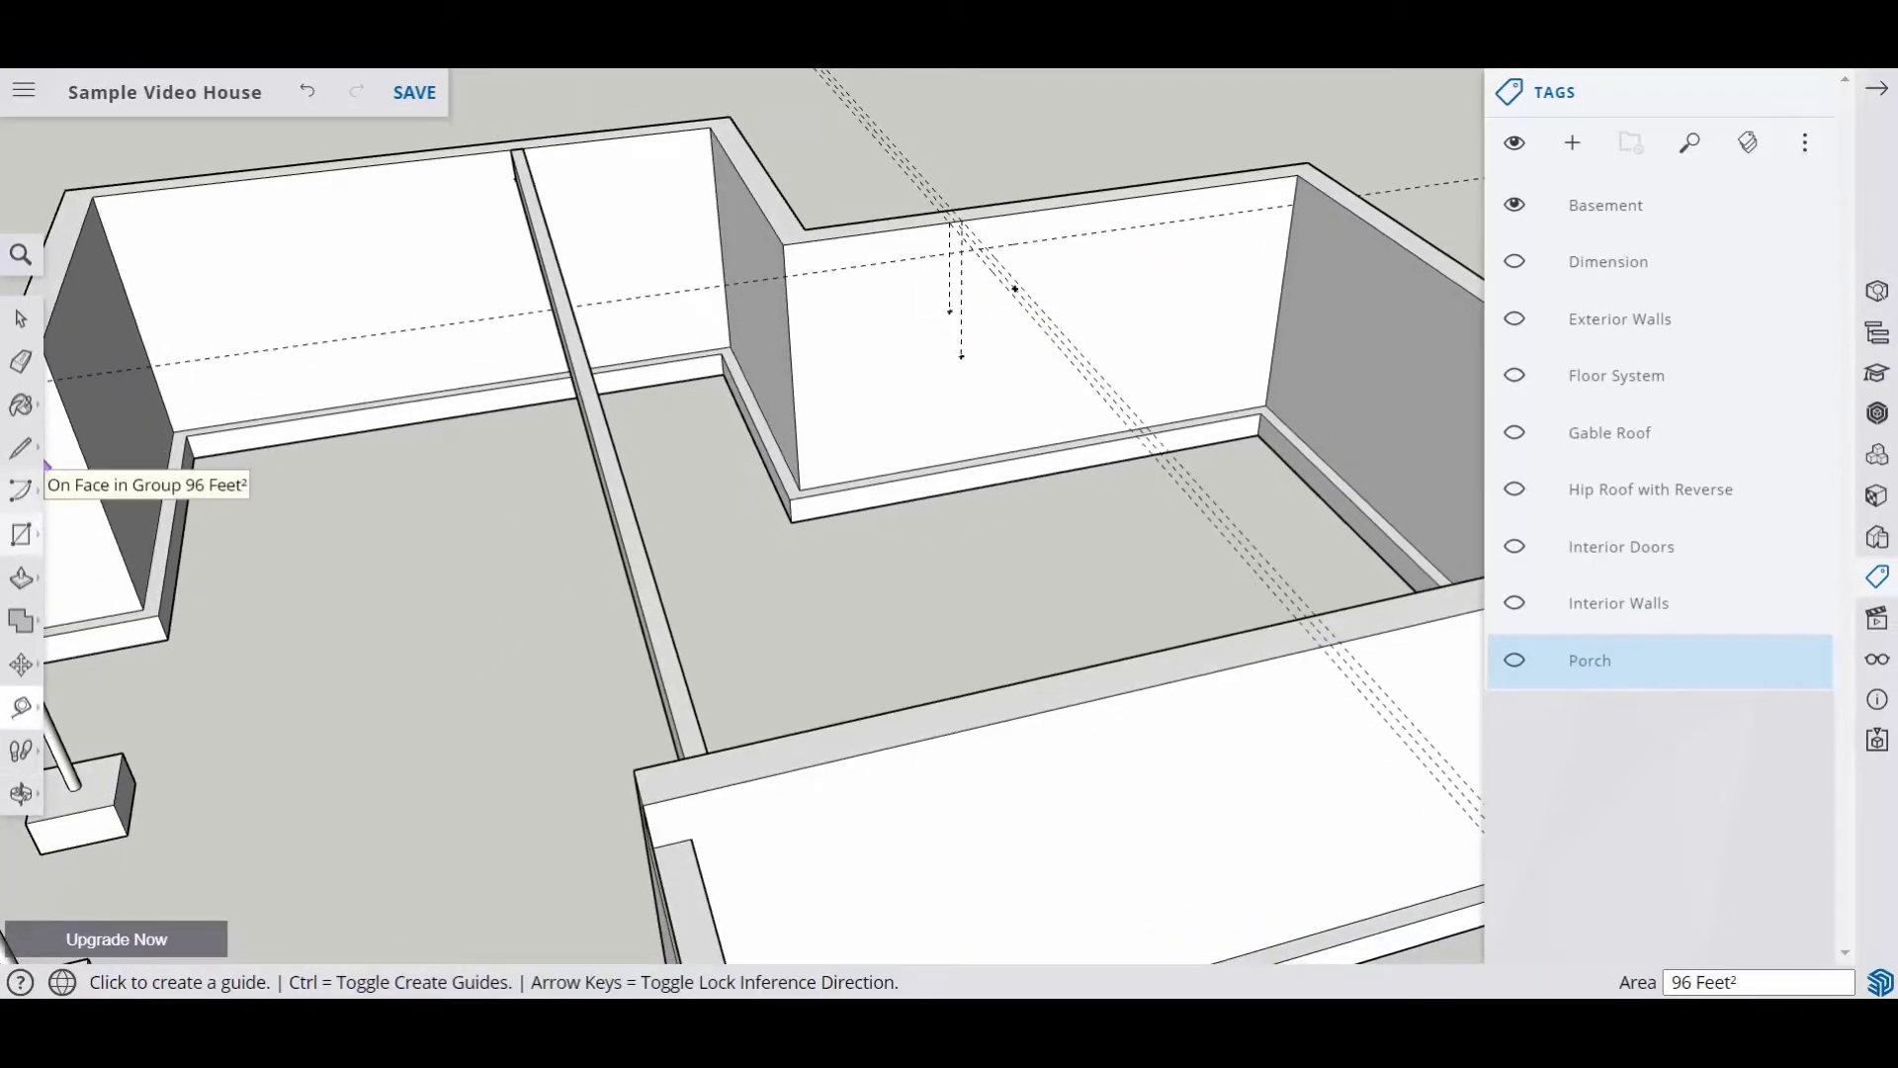
pyautogui.click(22, 534)
pyautogui.click(951, 224)
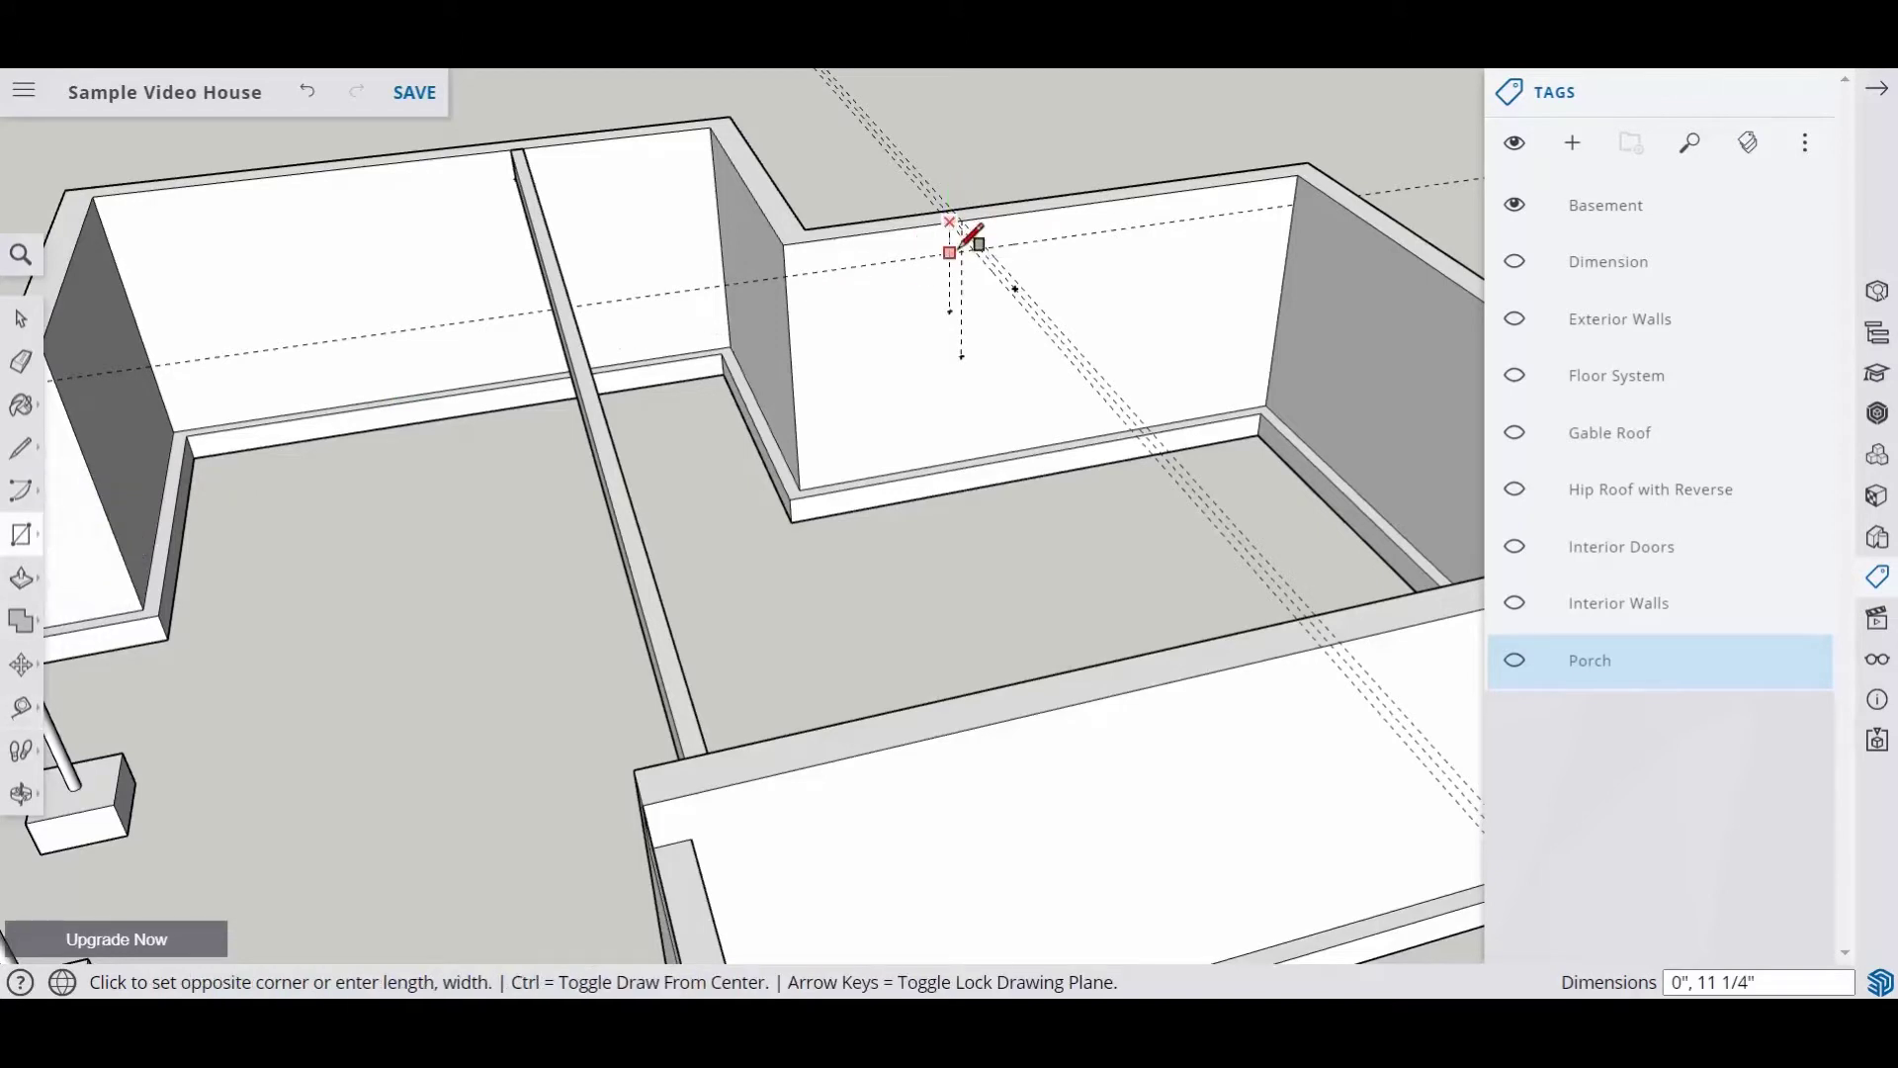
pyautogui.scroll(6, 977, 241)
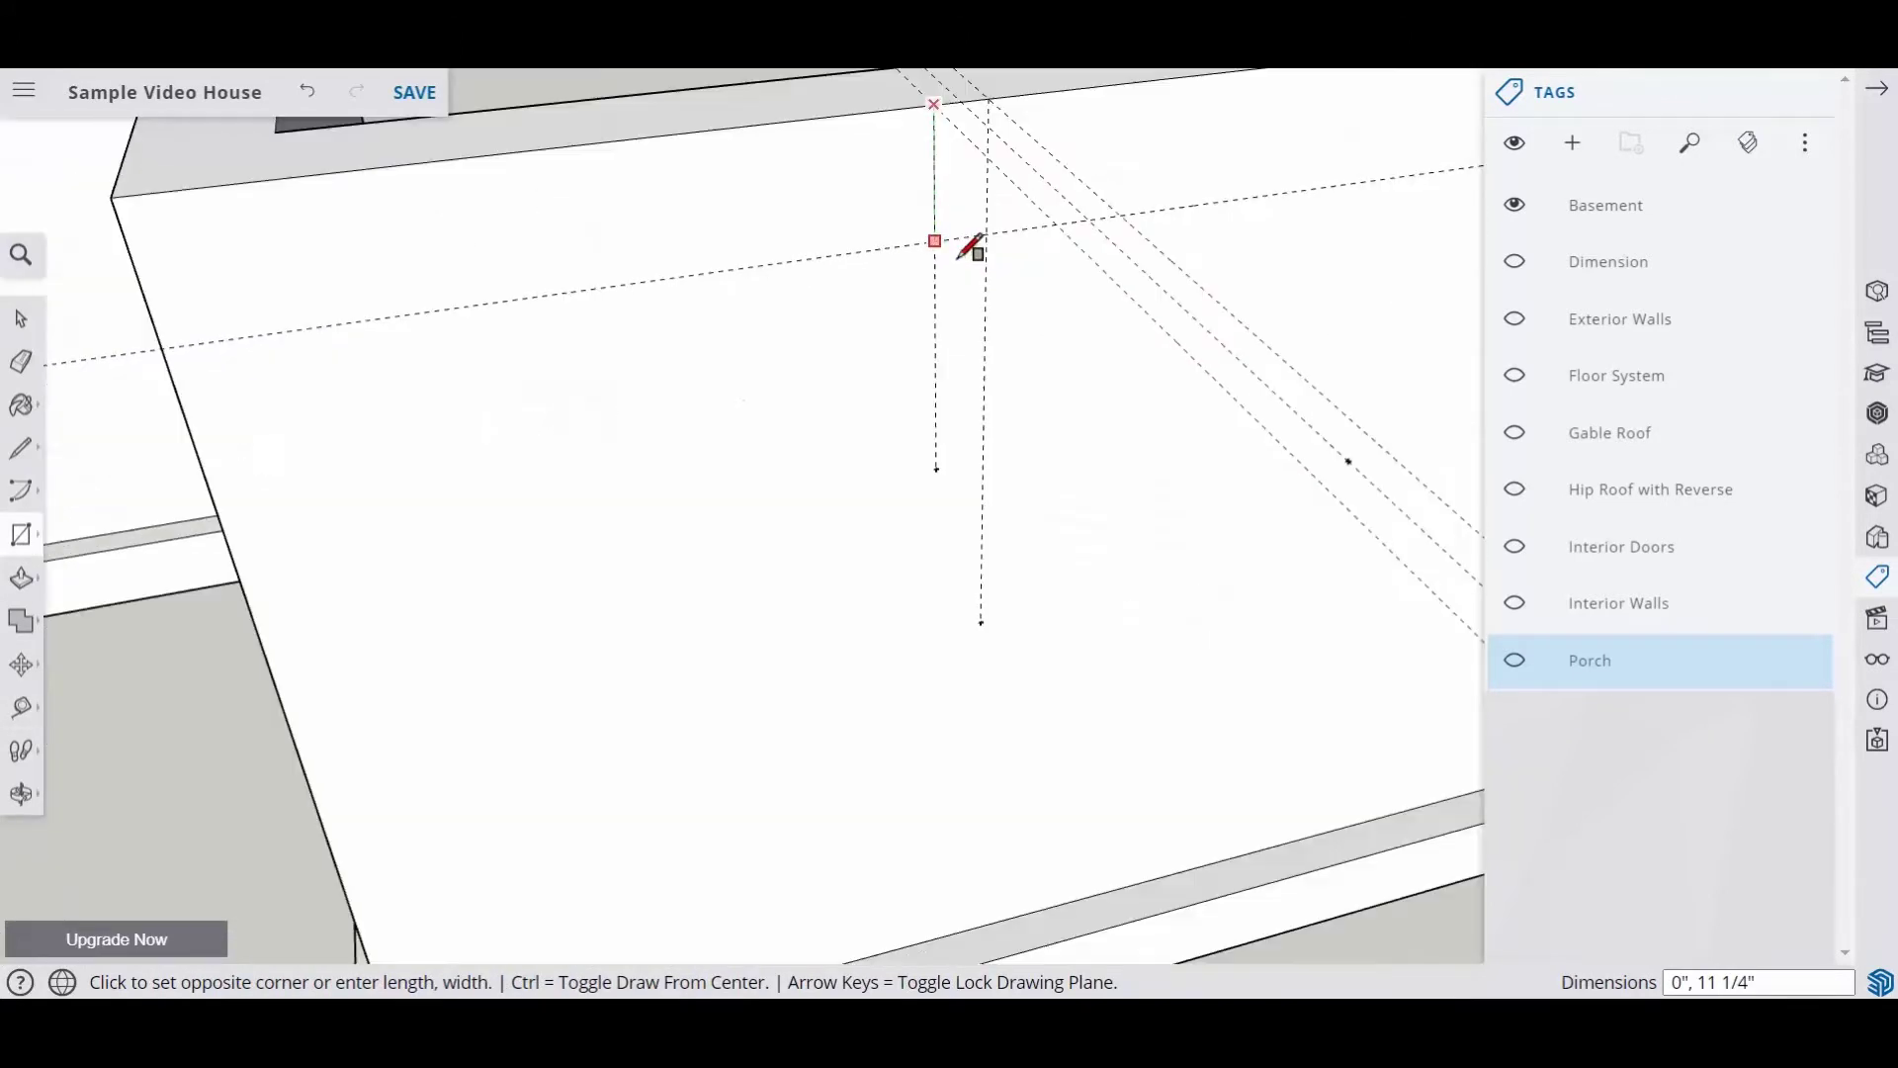
pyautogui.moveTo(979, 236); pyautogui.dragTo(1029, 280, button='middle')
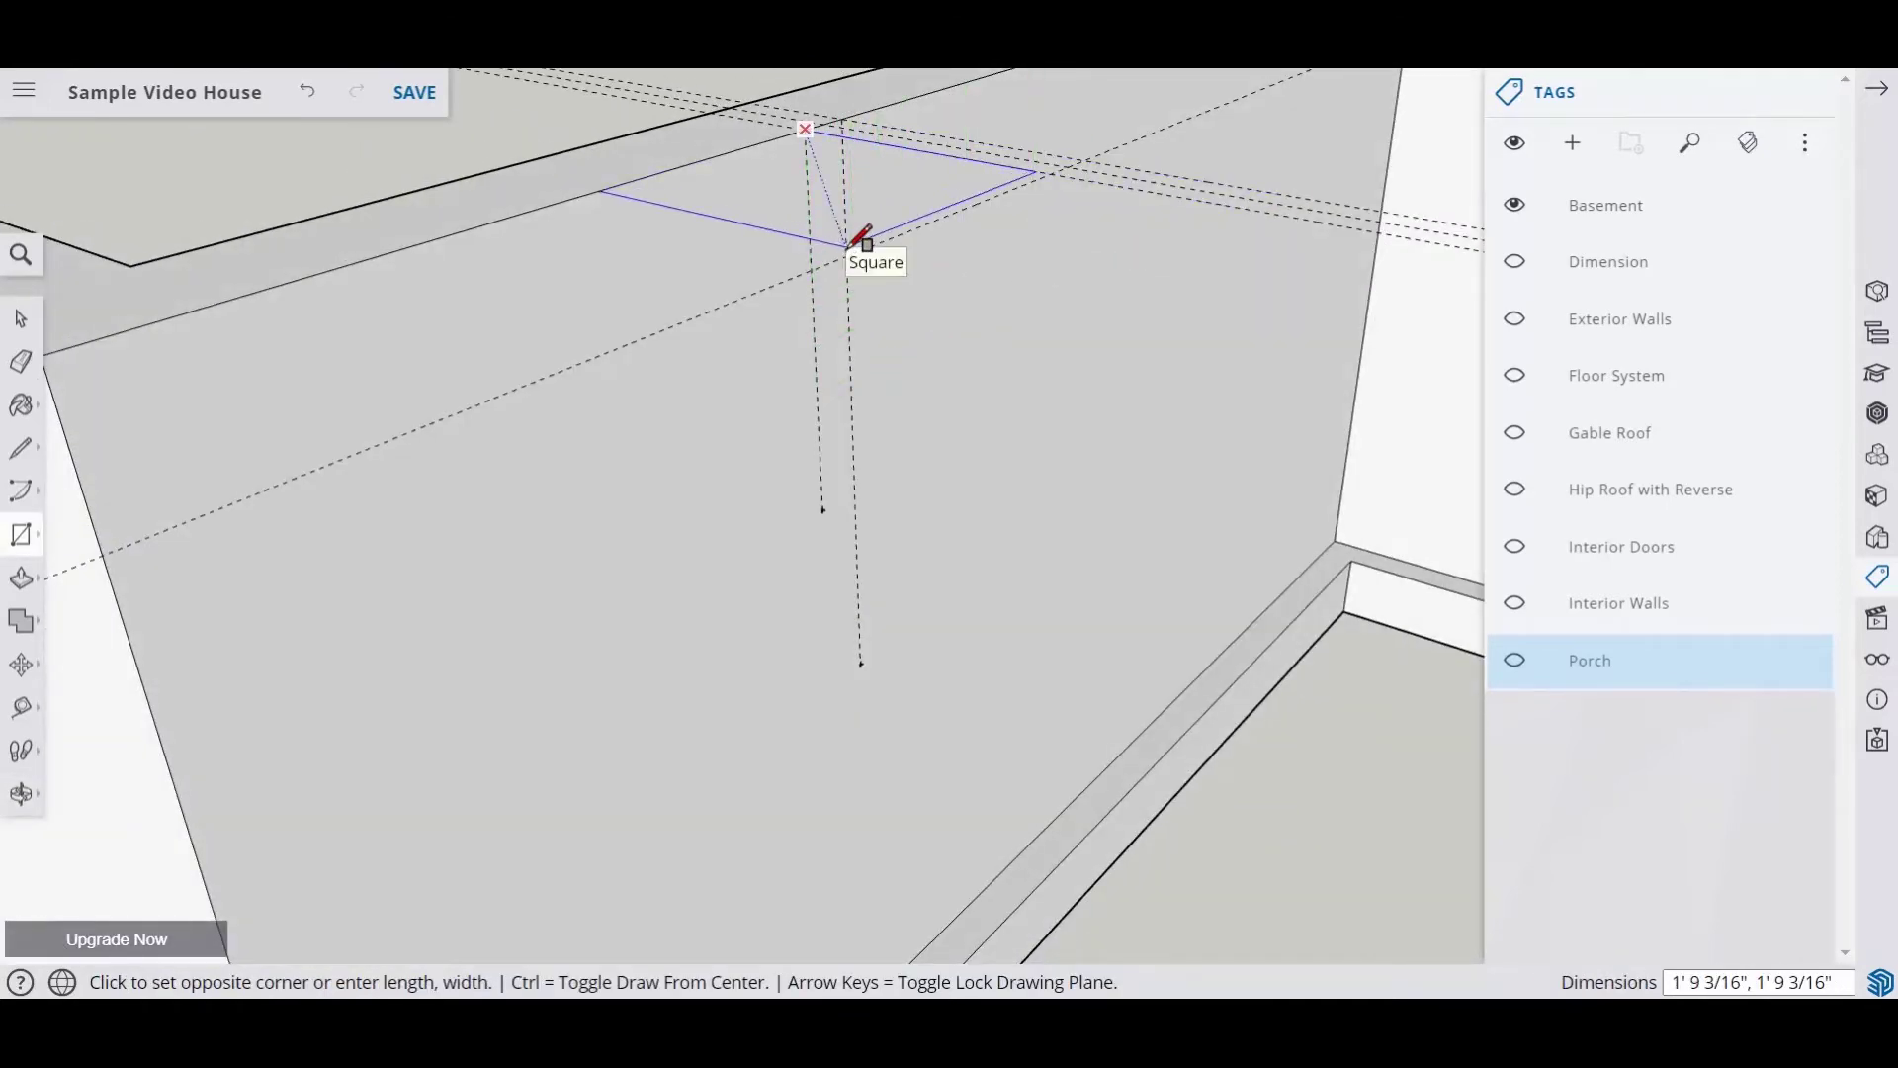
pyautogui.press('Escape')
pyautogui.moveTo(885, 252)
pyautogui.mouseDown(button='middle')
pyautogui.moveTo(1136, 250)
pyautogui.moveTo(1319, 211)
pyautogui.moveTo(895, 285)
pyautogui.mouseUp(button='middle')
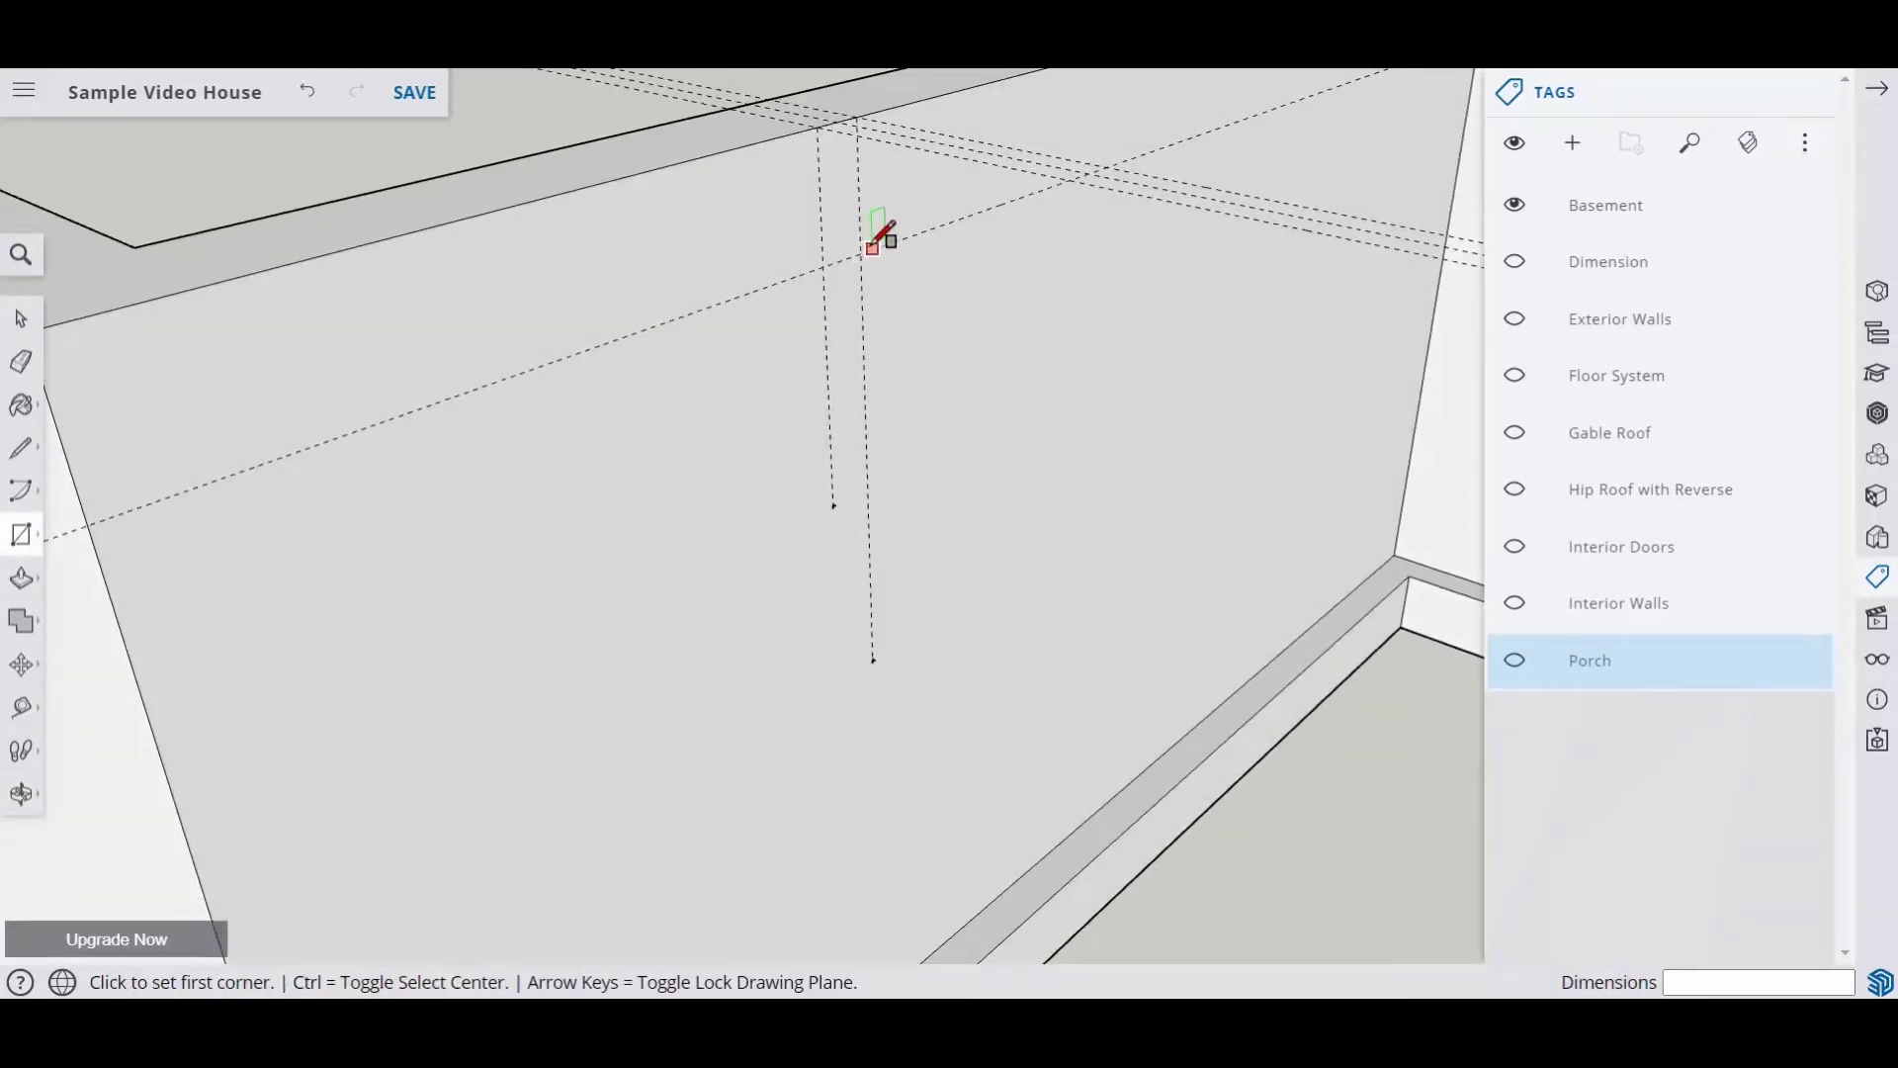
pyautogui.click(818, 124)
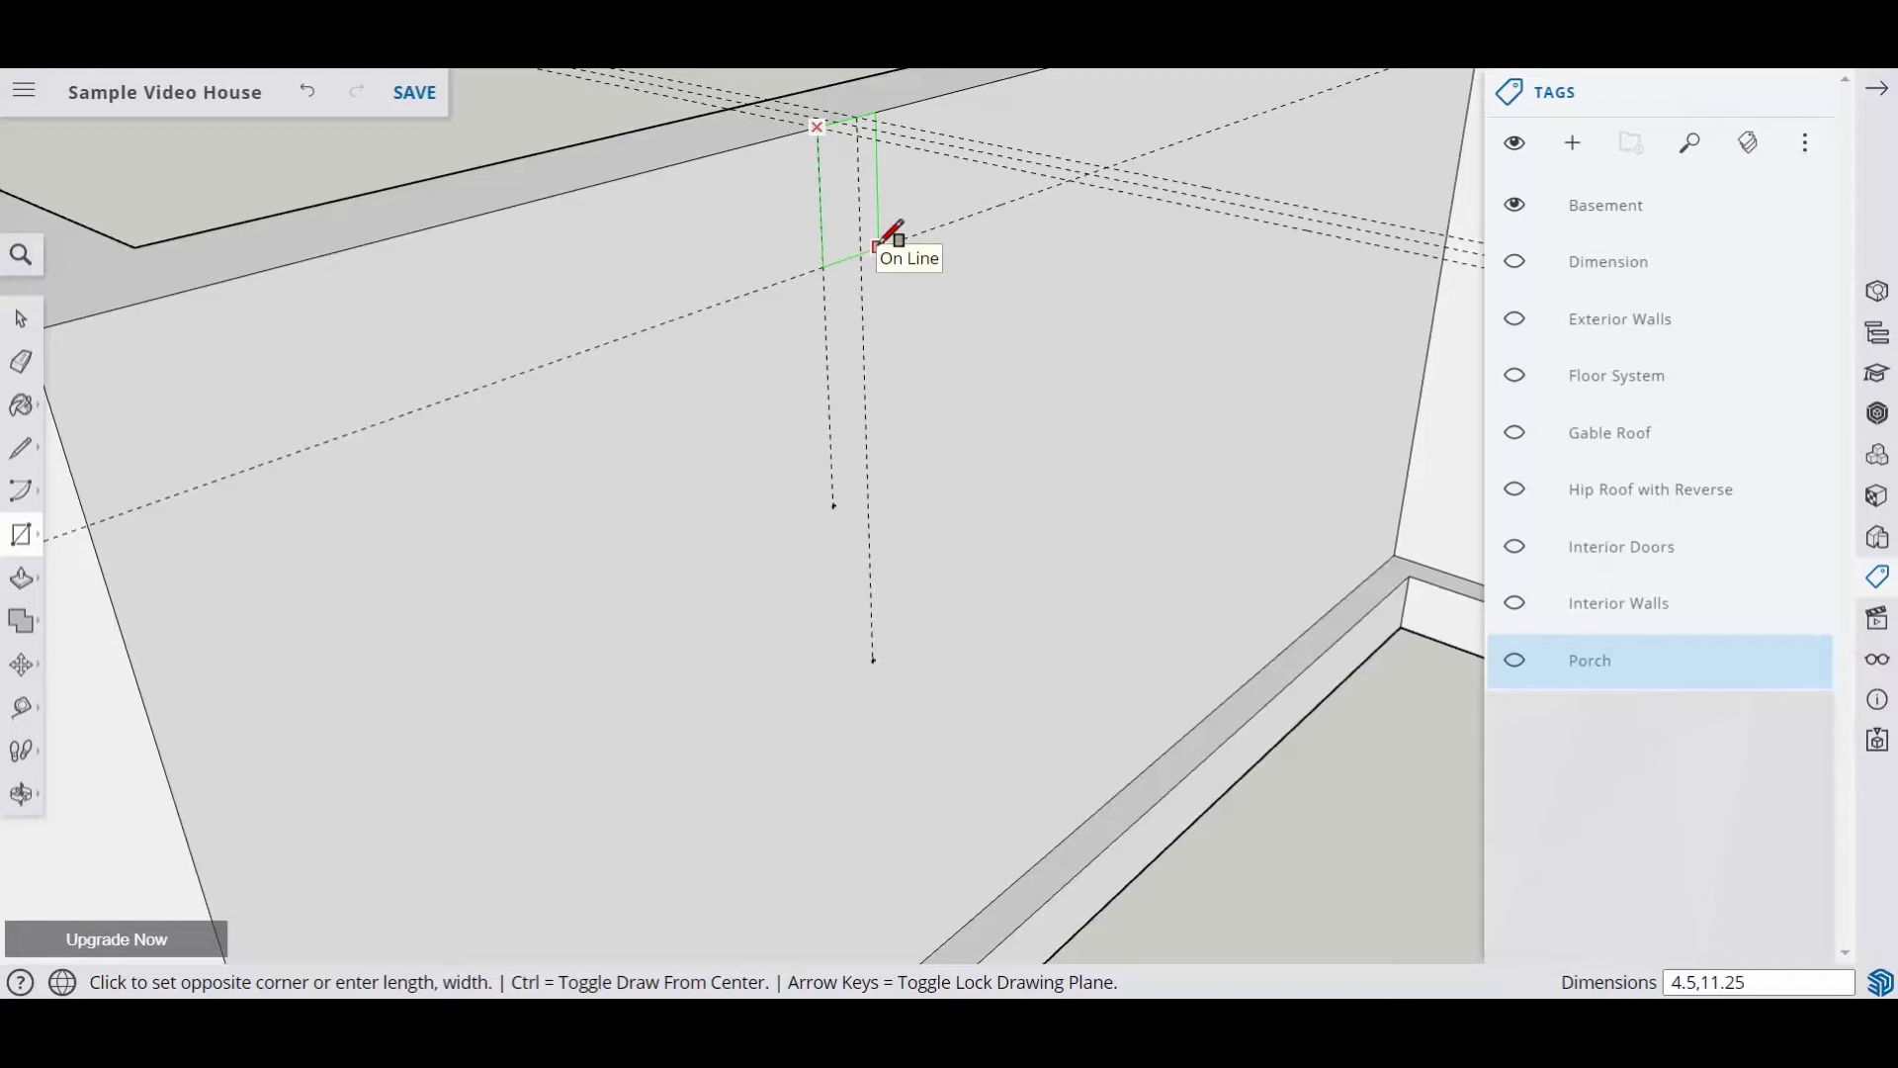
pyautogui.click(877, 244)
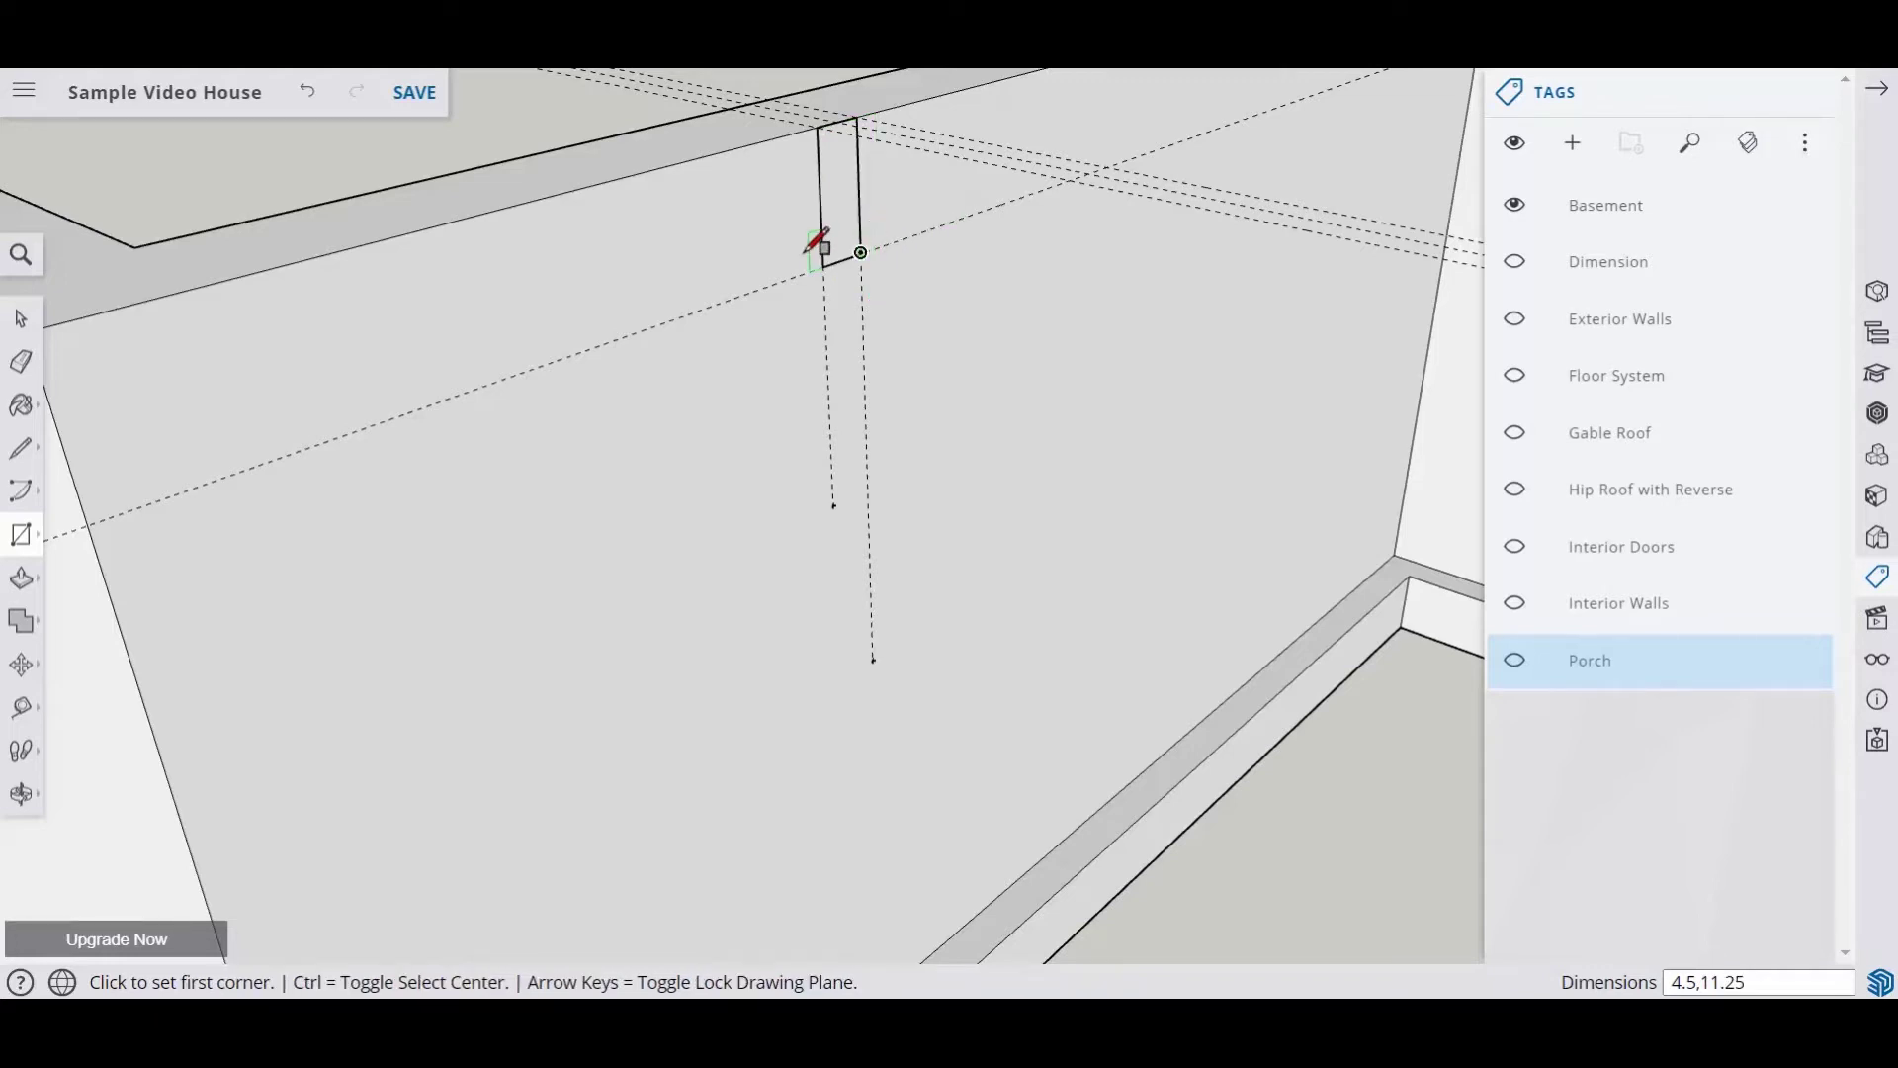
# Step: Push/Pull the rectangle 19' 4" along the guides to the opposite basement wall to form the new beam
pyautogui.scroll(-3, 819, 243)
pyautogui.moveTo(866, 253); pyautogui.dragTo(495, 352, button='middle')
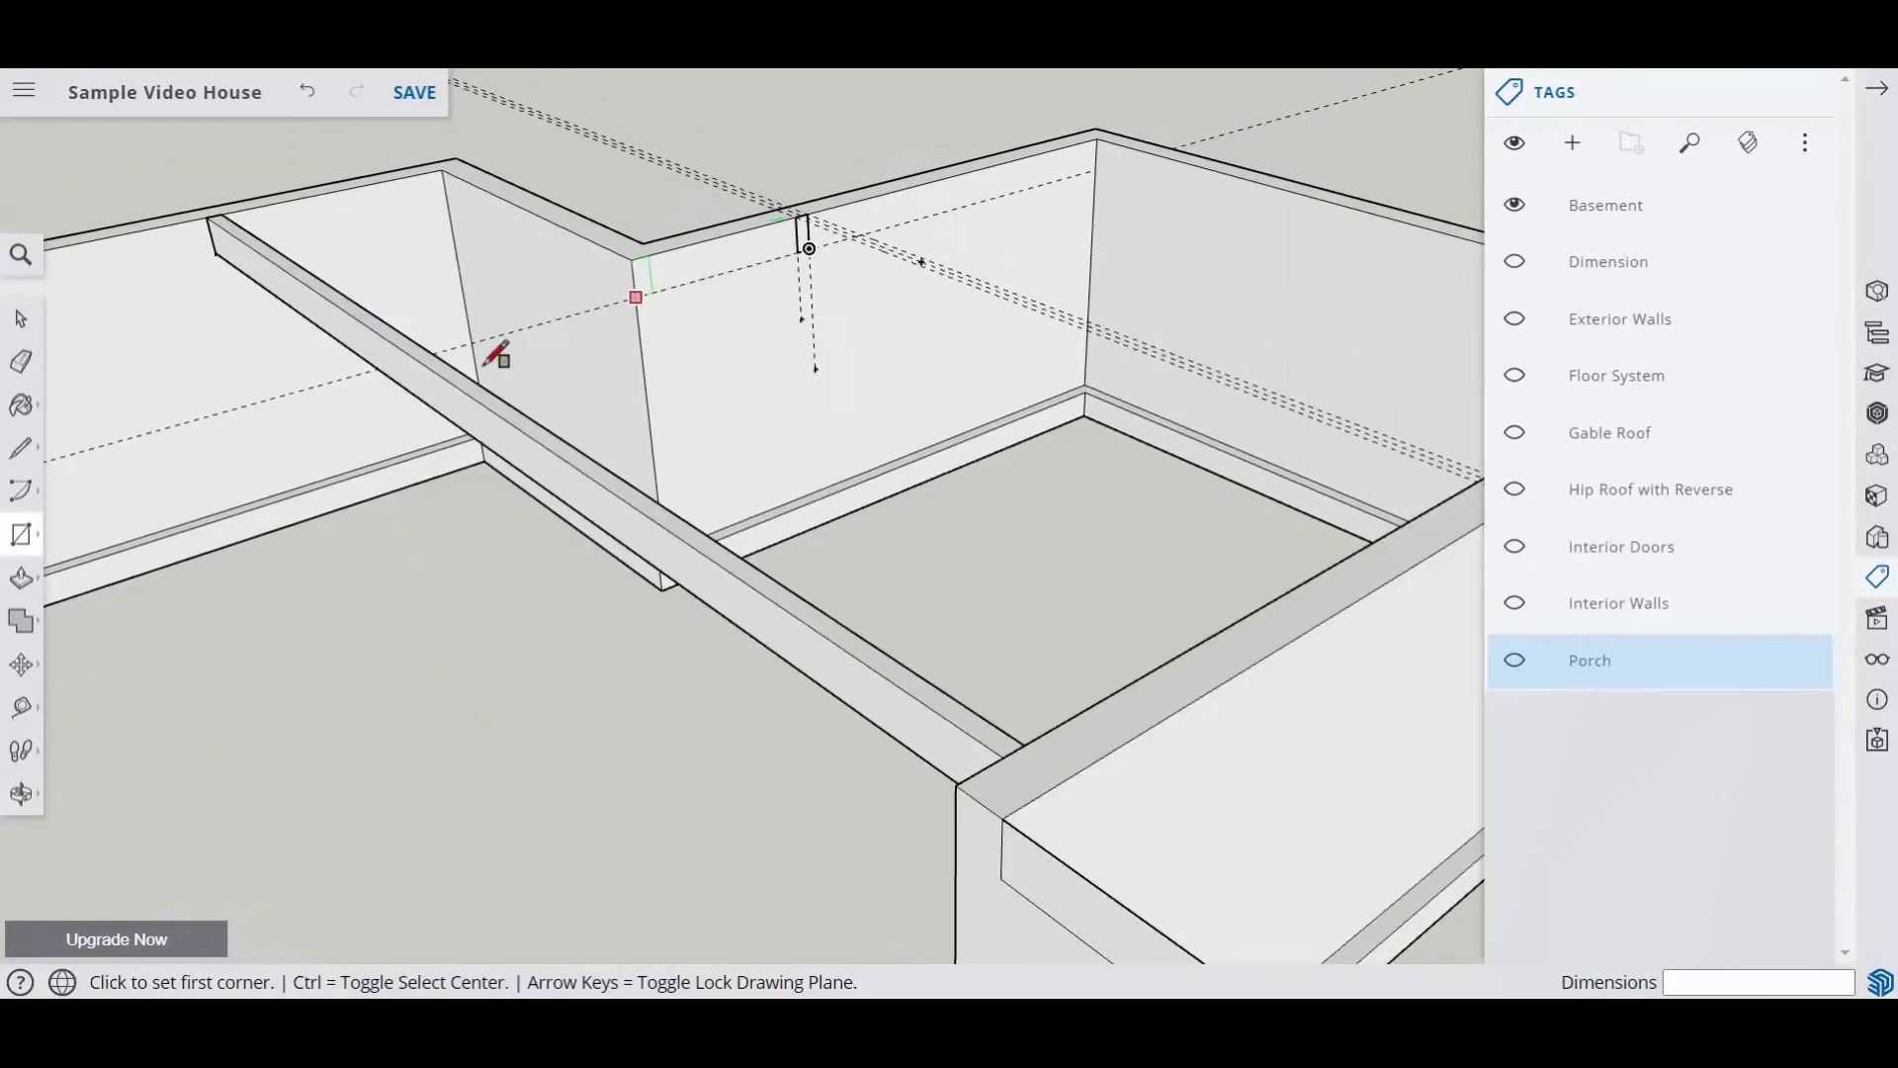
pyautogui.click(21, 578)
pyautogui.click(809, 255)
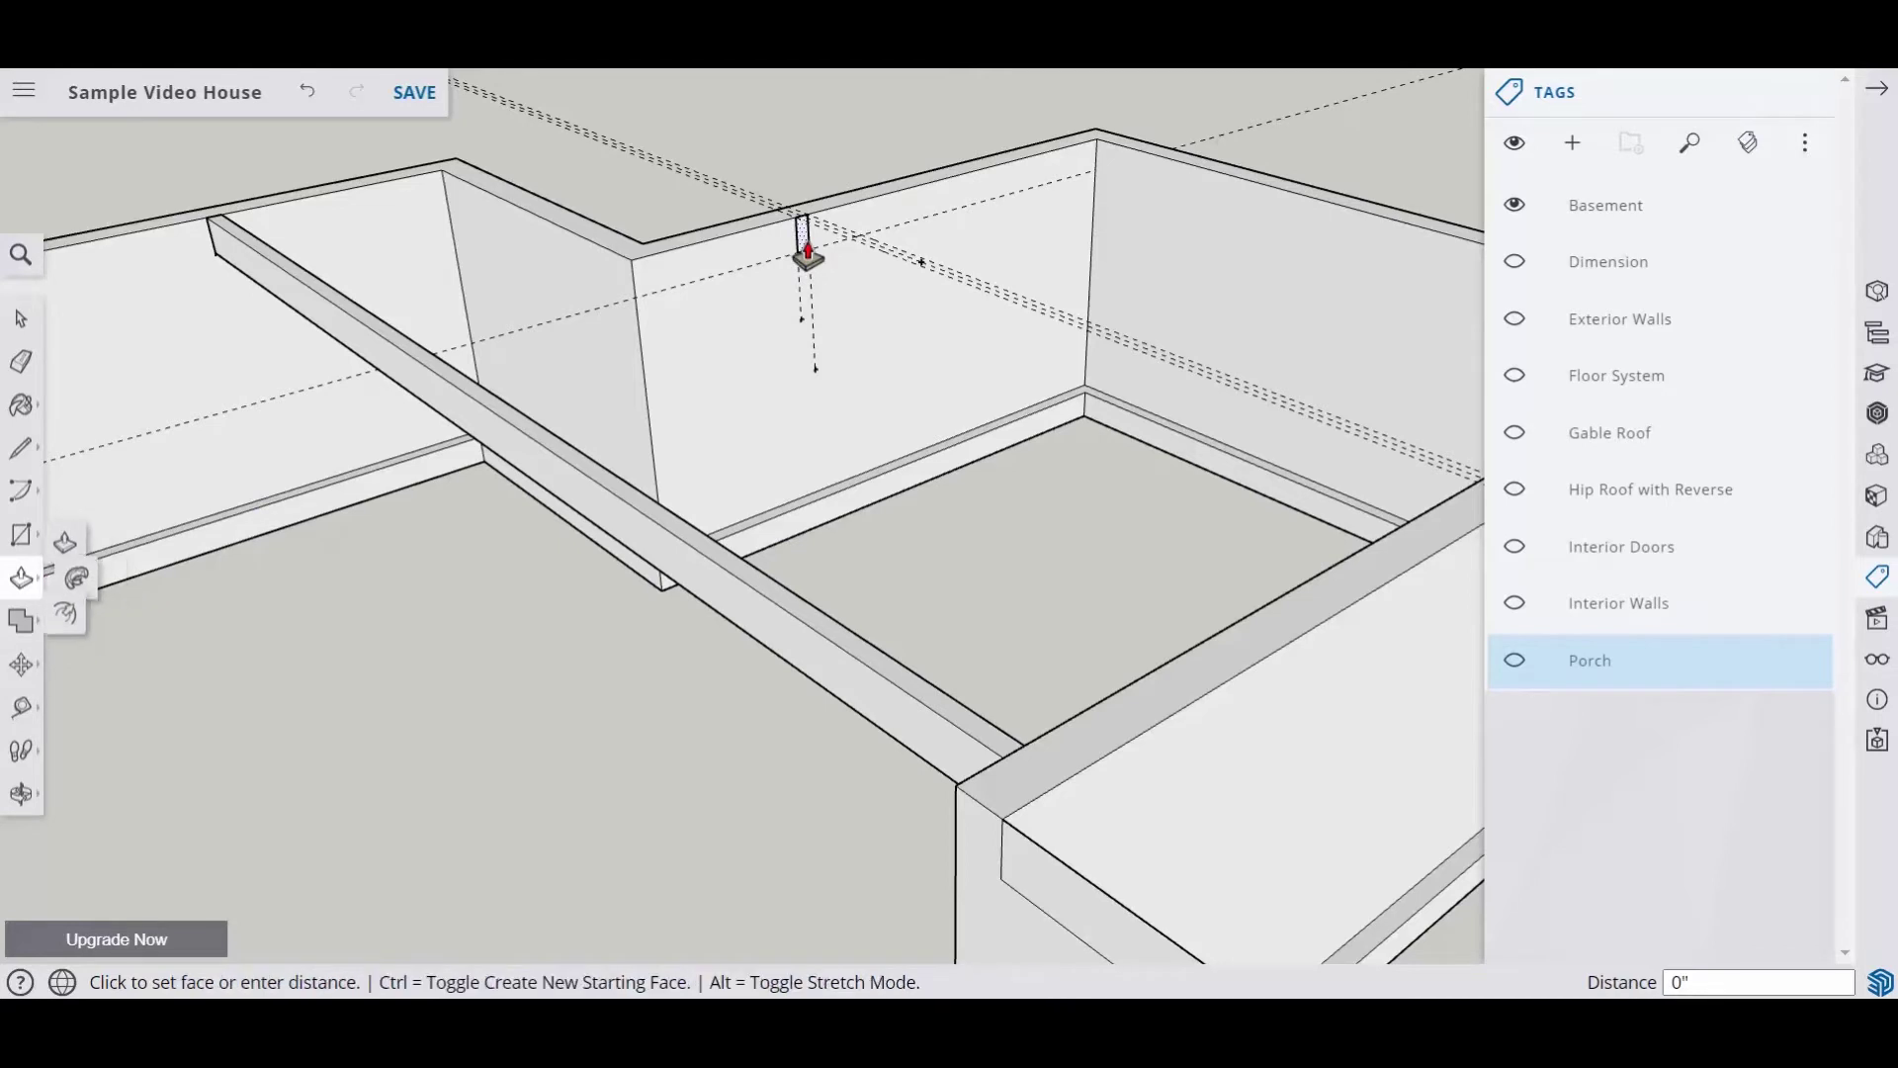
pyautogui.scroll(-3, 1427, 485)
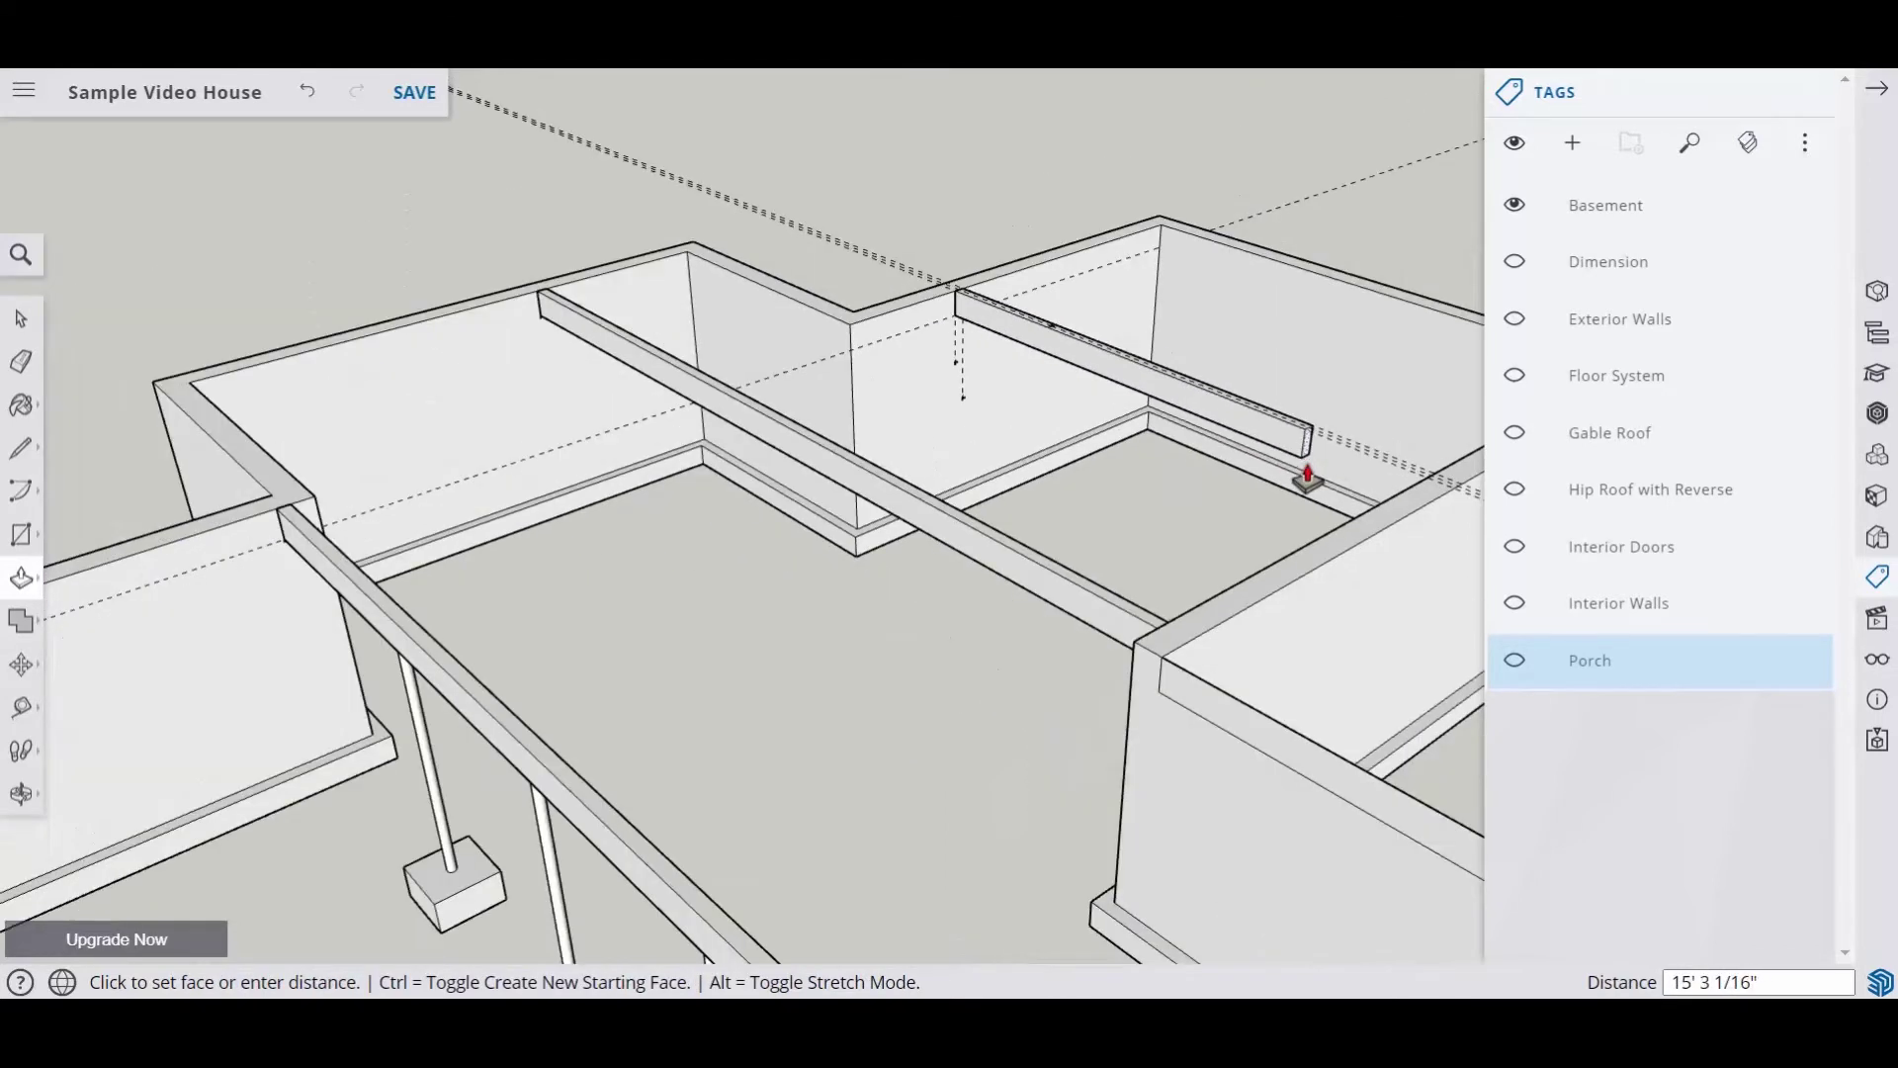
pyautogui.click(1439, 492)
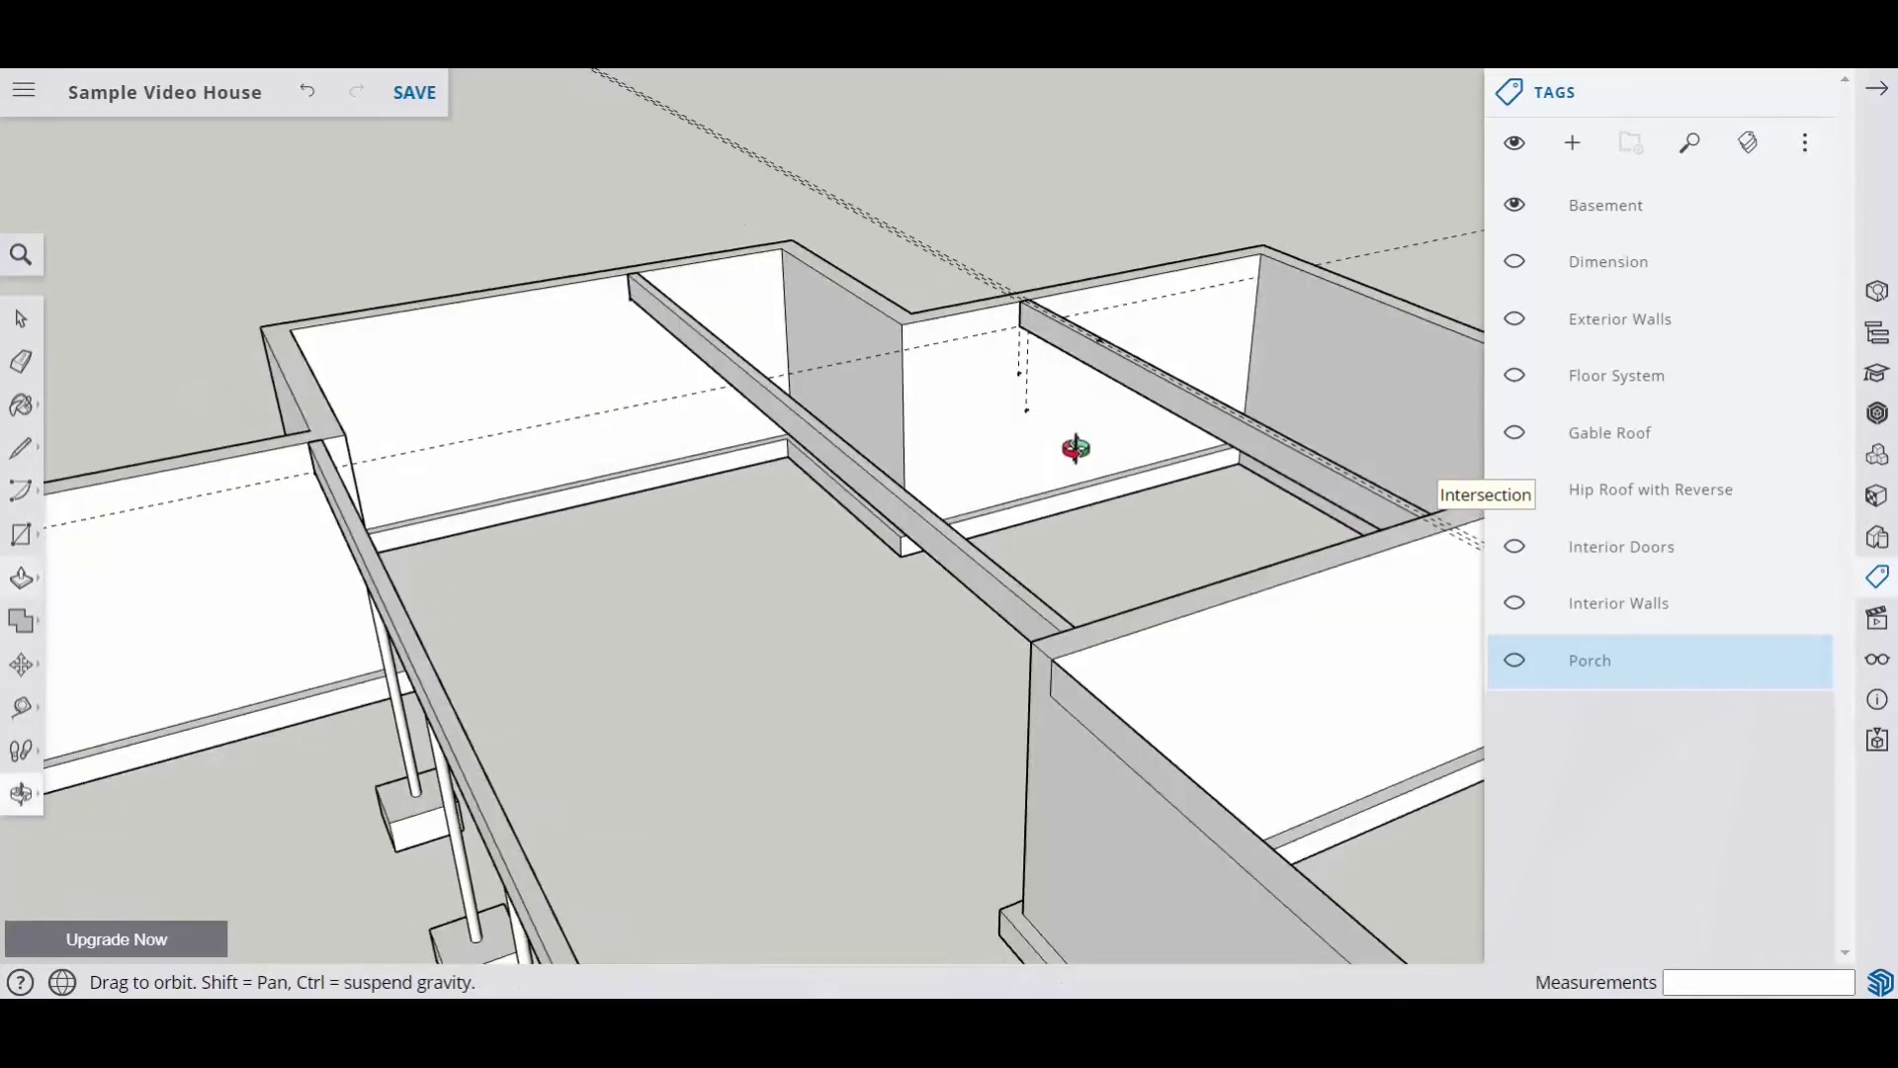
# Step: Erase the long layout guides and the short vertical guides around the new beam
pyautogui.moveTo(1261, 483); pyautogui.dragTo(1115, 462, button='middle')
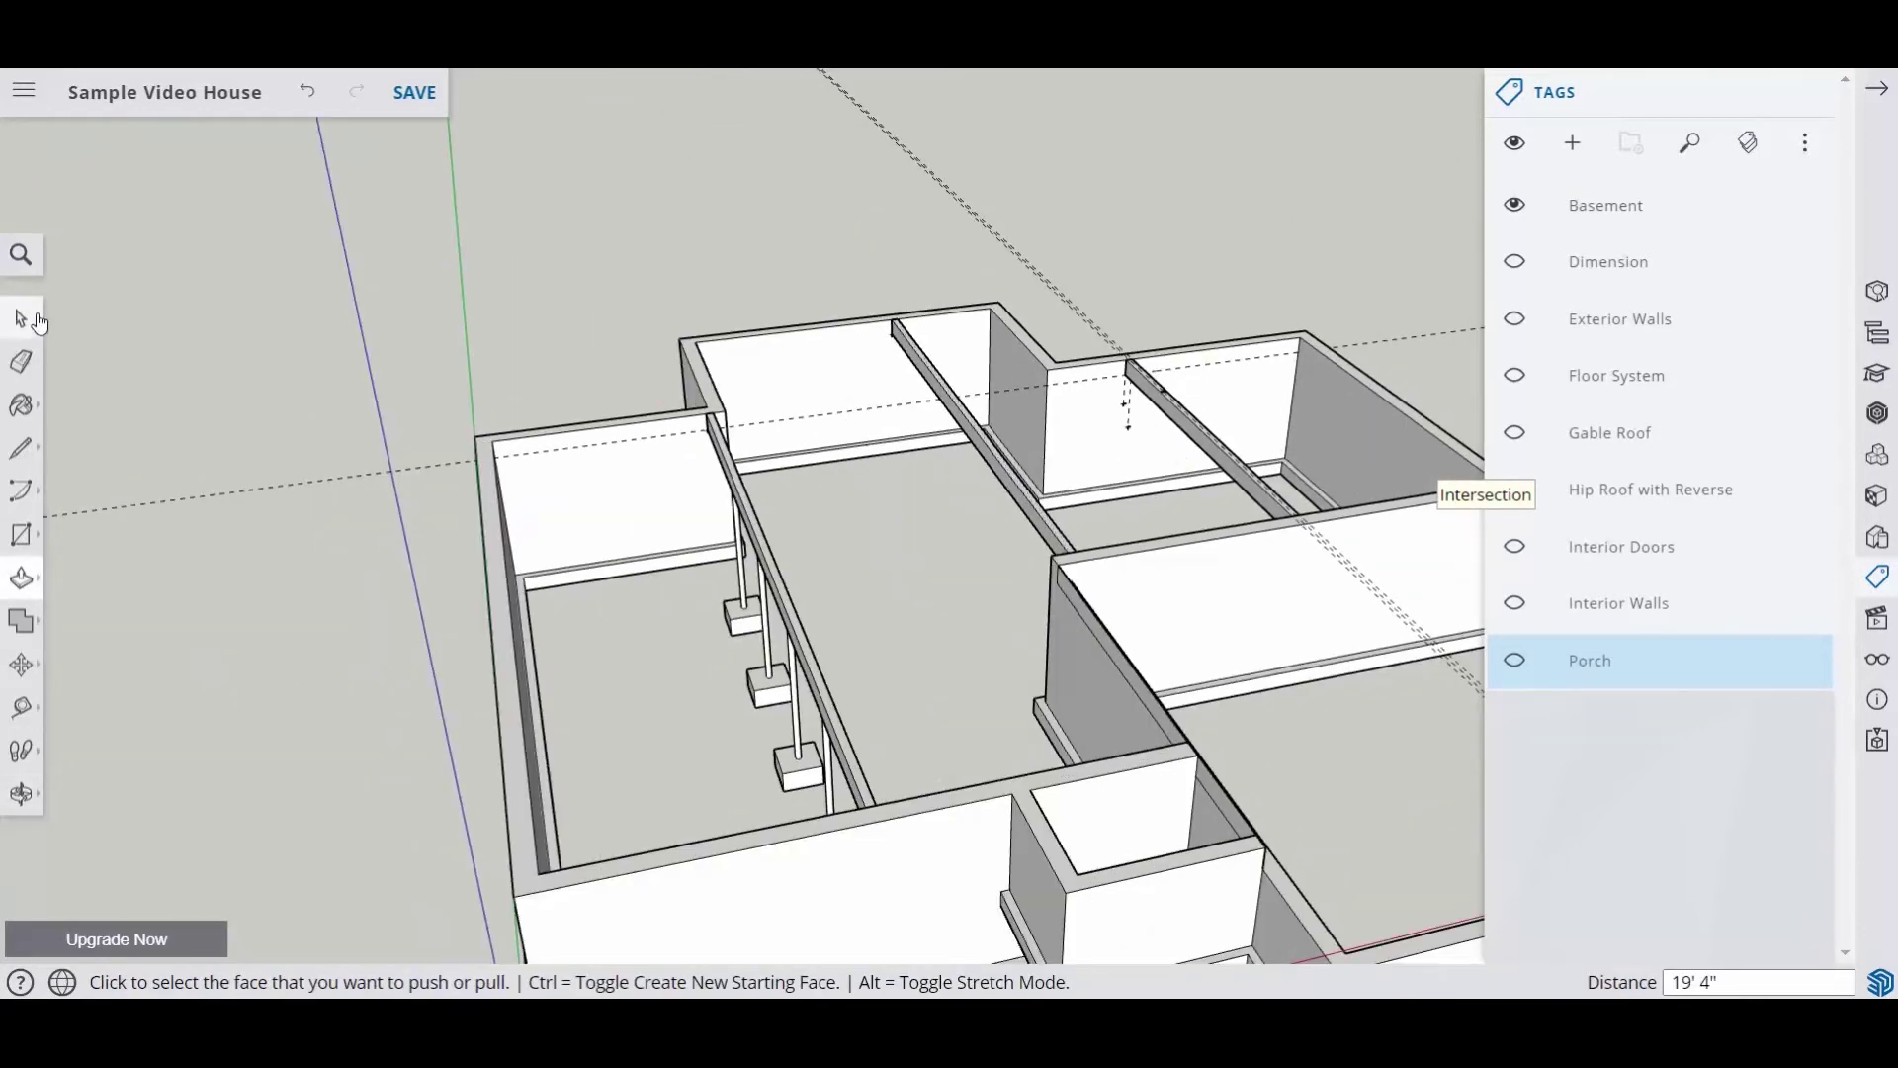
pyautogui.click(20, 362)
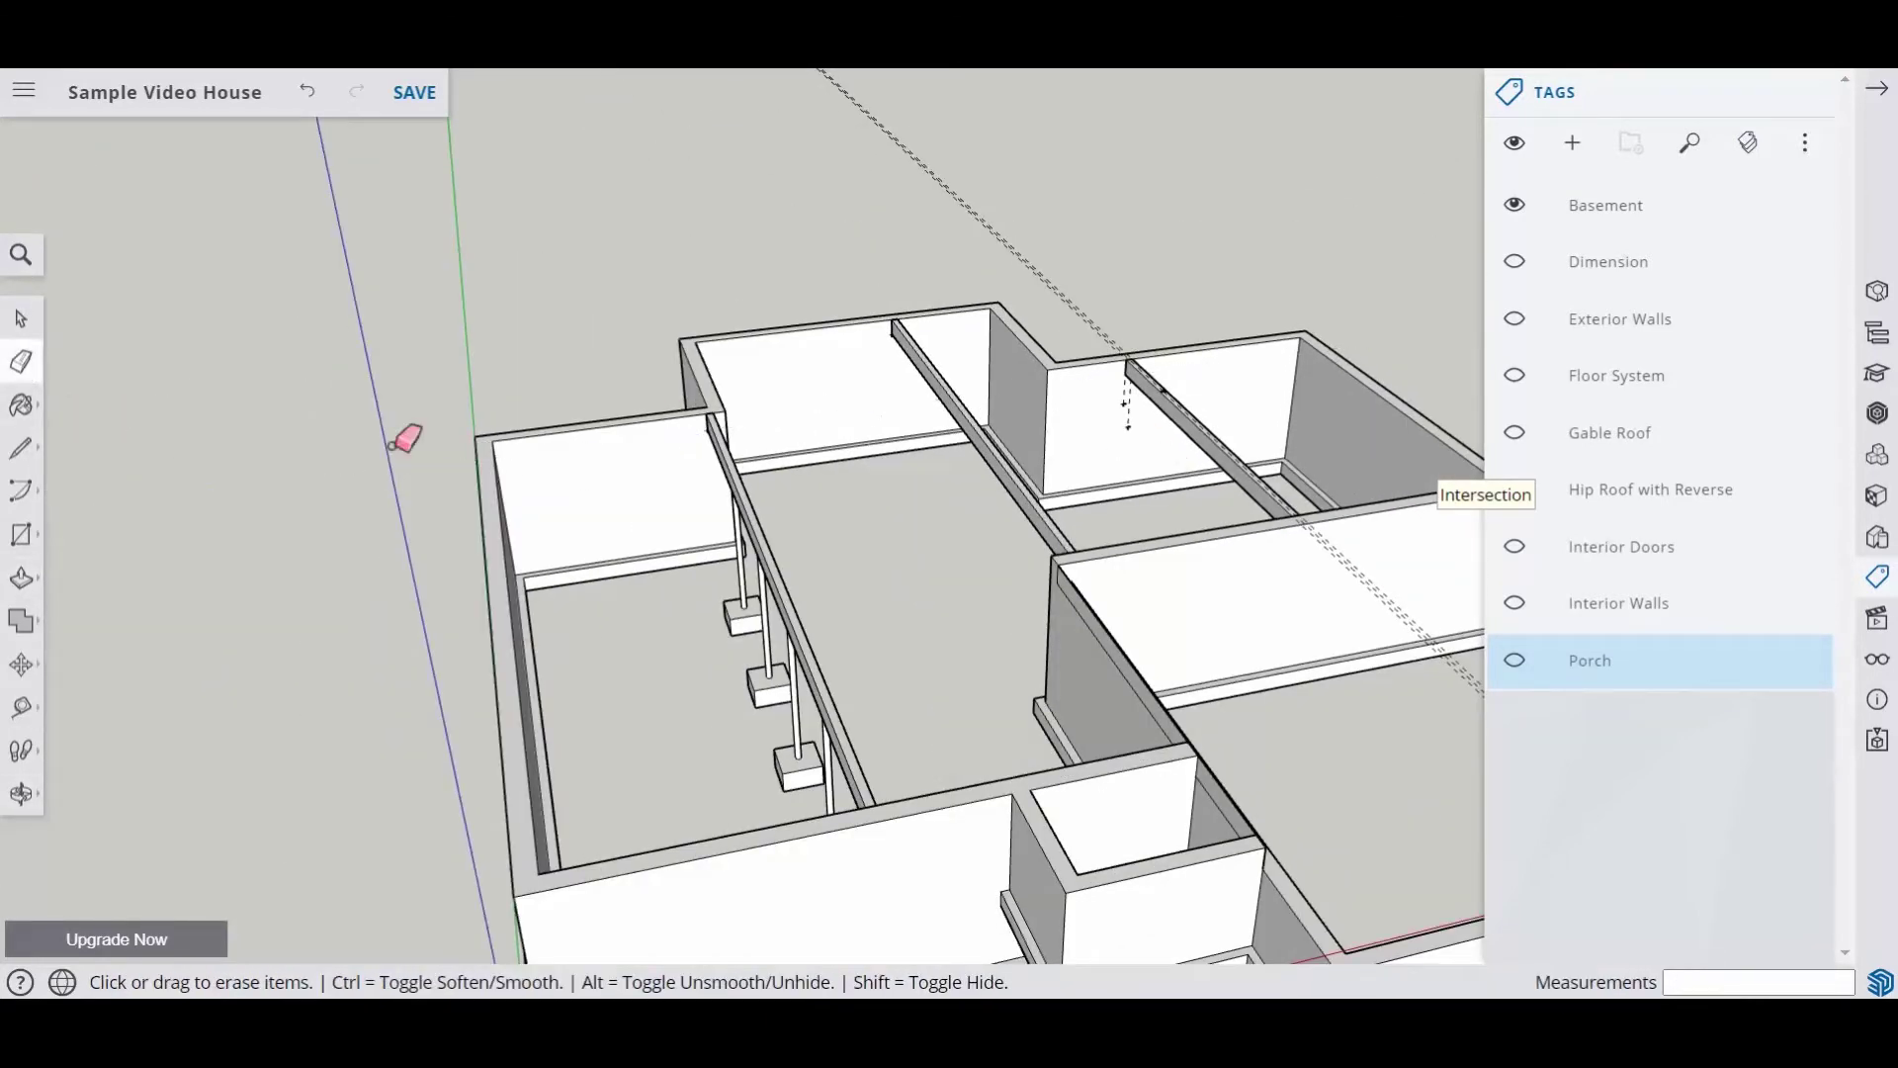
pyautogui.click(1009, 232)
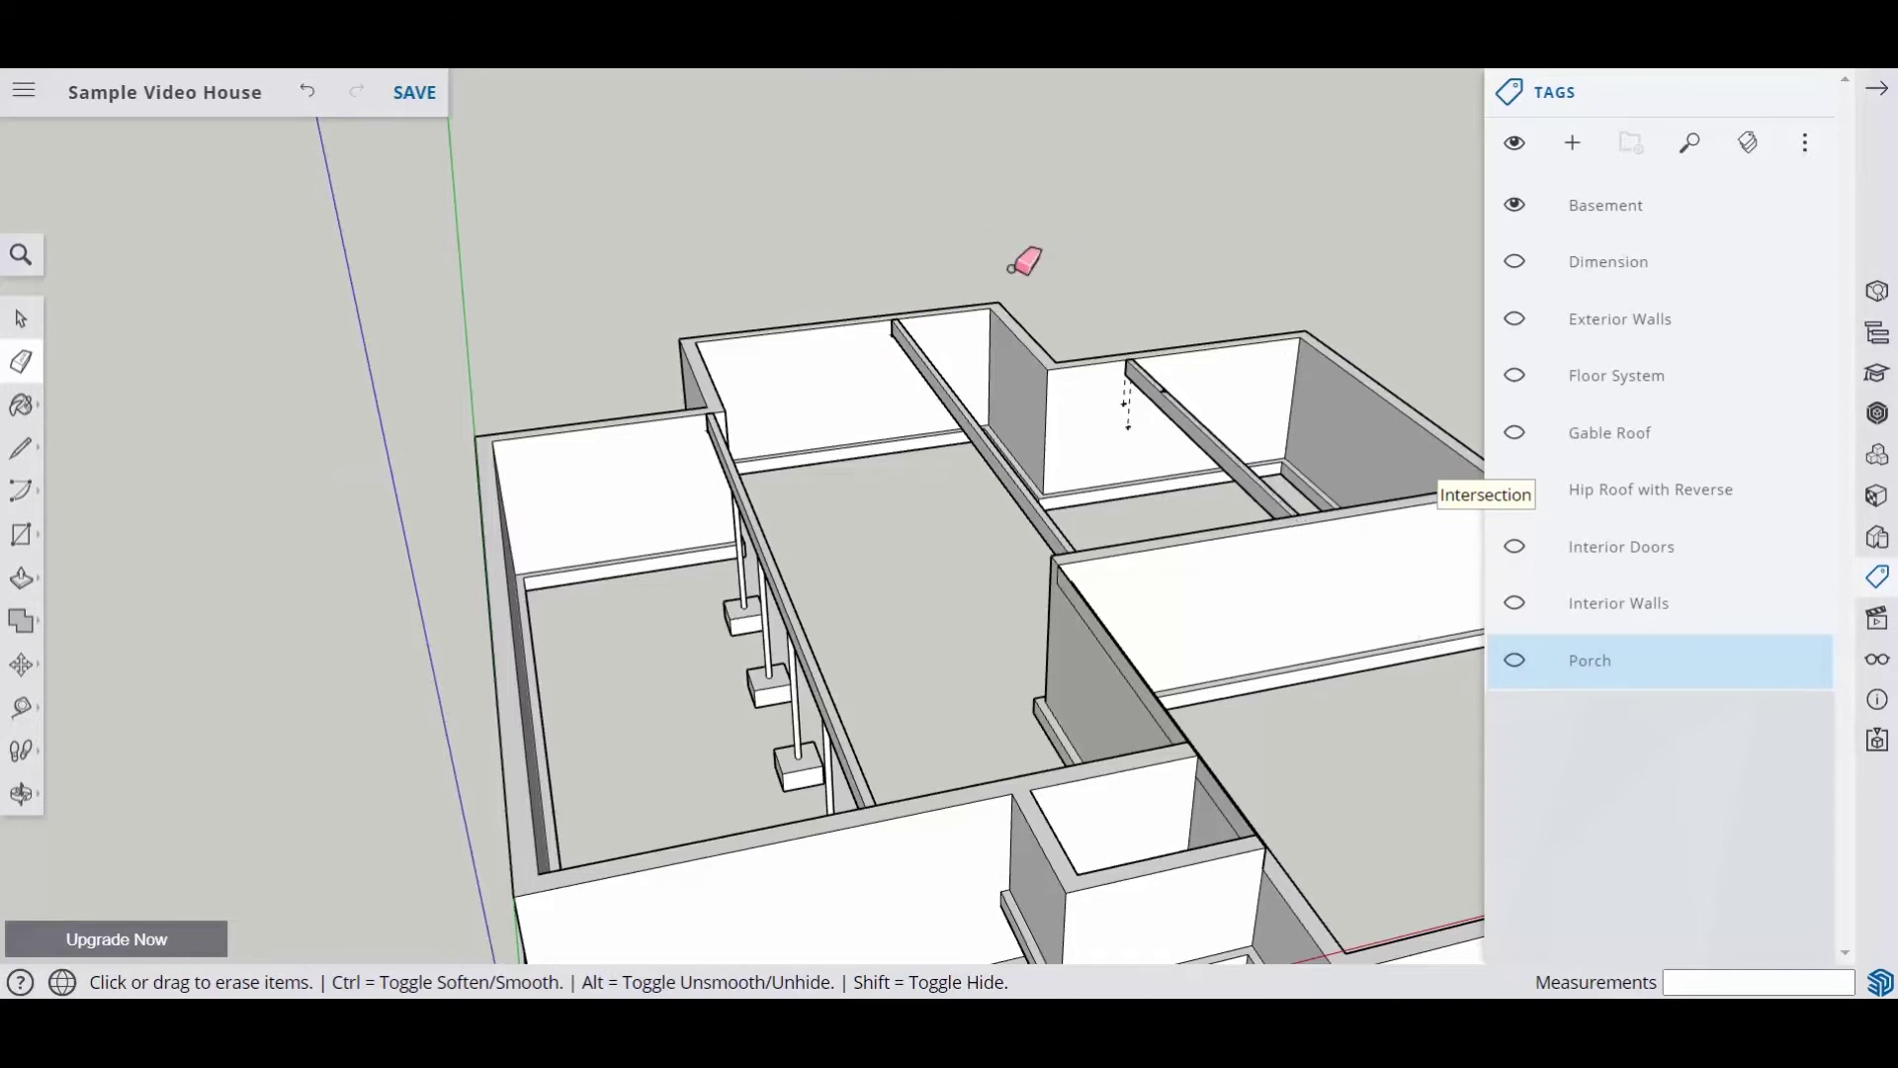
pyautogui.scroll(-5, 1056, 364)
pyautogui.scroll(8, 1088, 348)
pyautogui.scroll(3, 1085, 351)
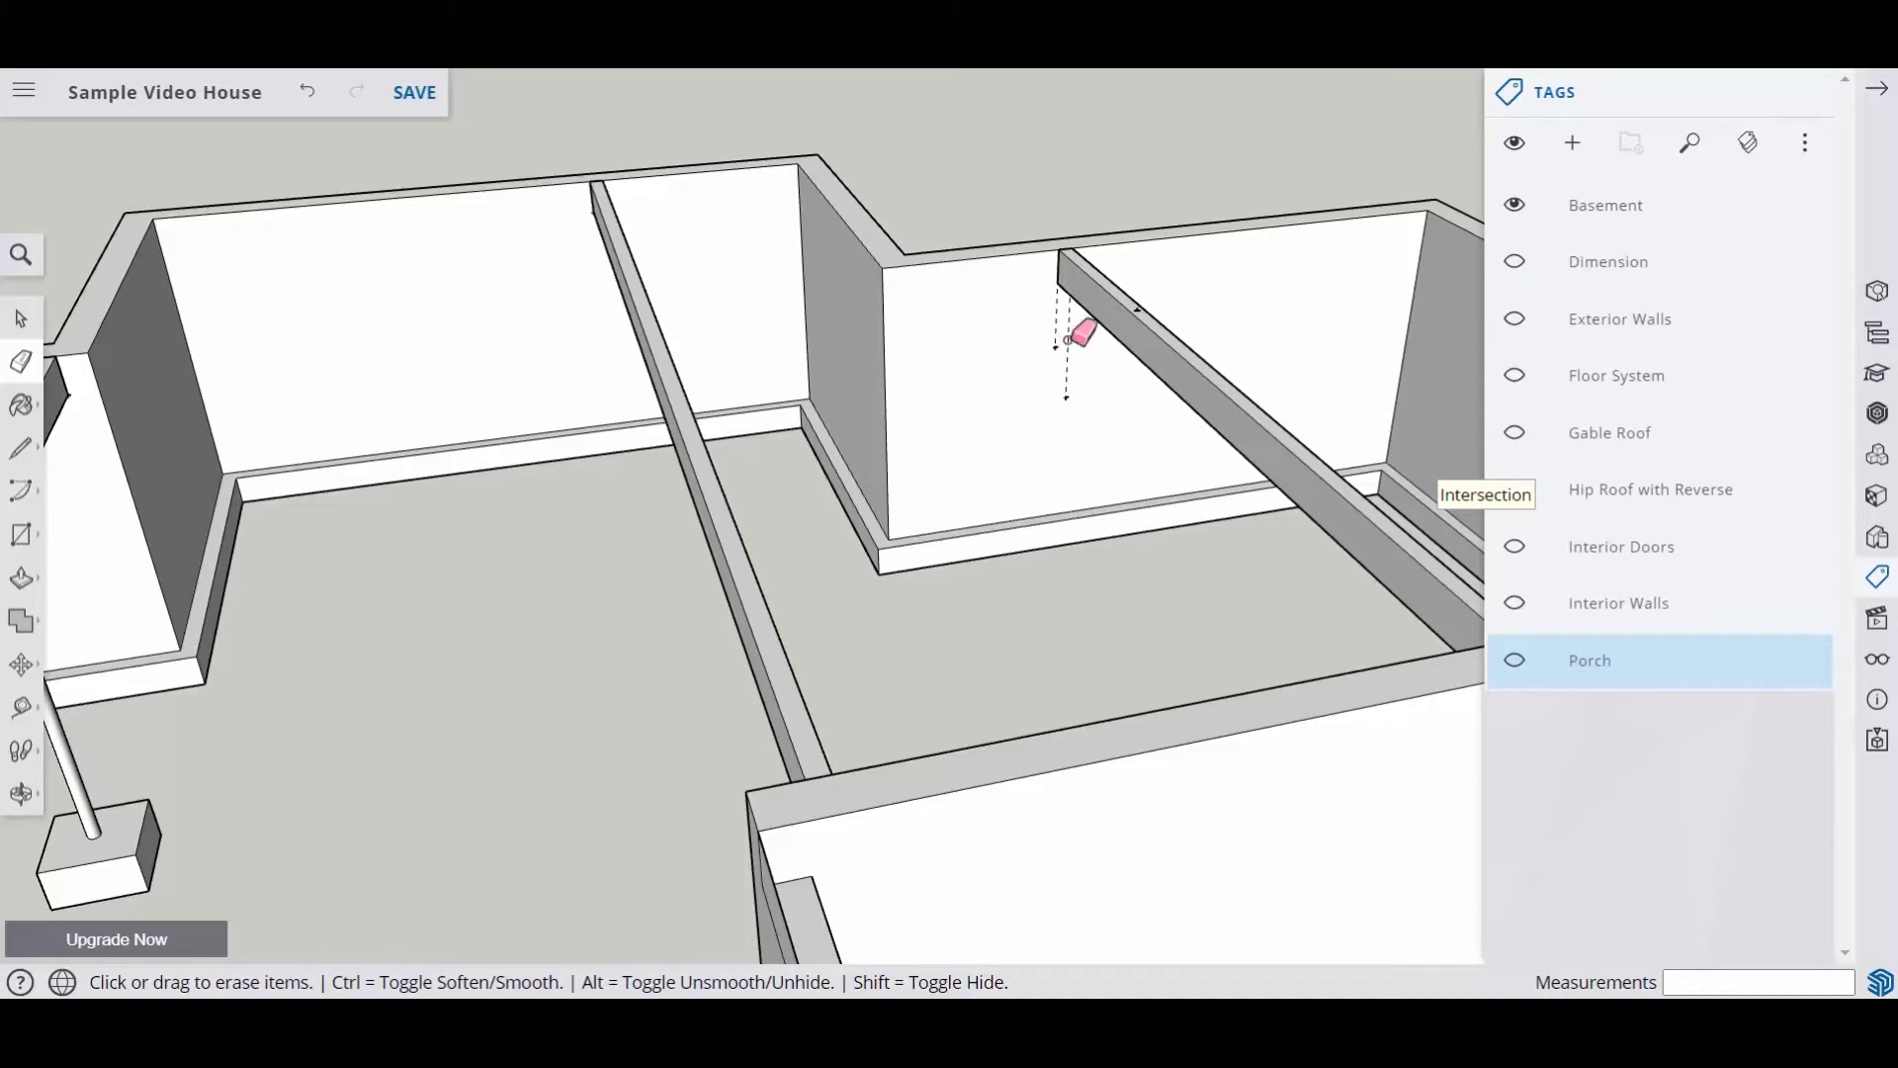
pyautogui.click(1066, 380)
pyautogui.scroll(6, 1129, 316)
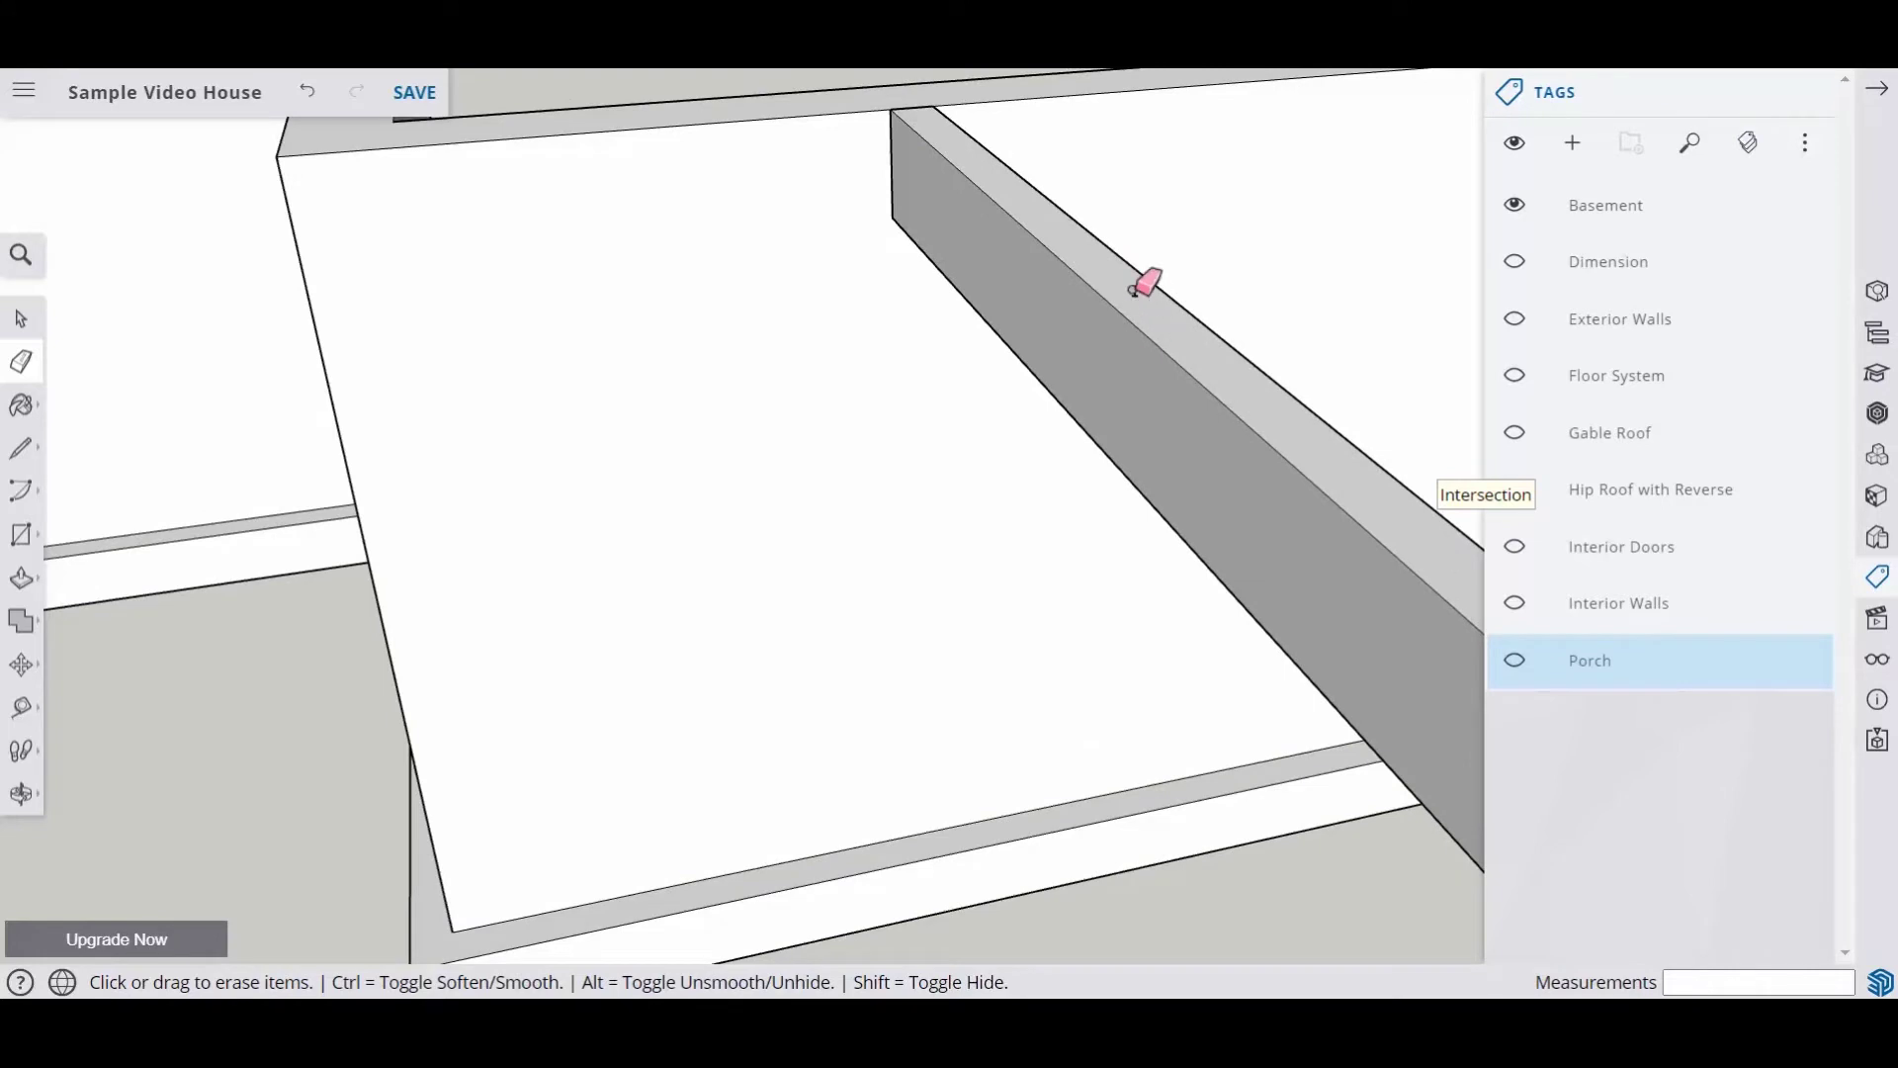
# Step: Measure the new beam's length from end to end between the two basement walls
pyautogui.scroll(-5, 754, 373)
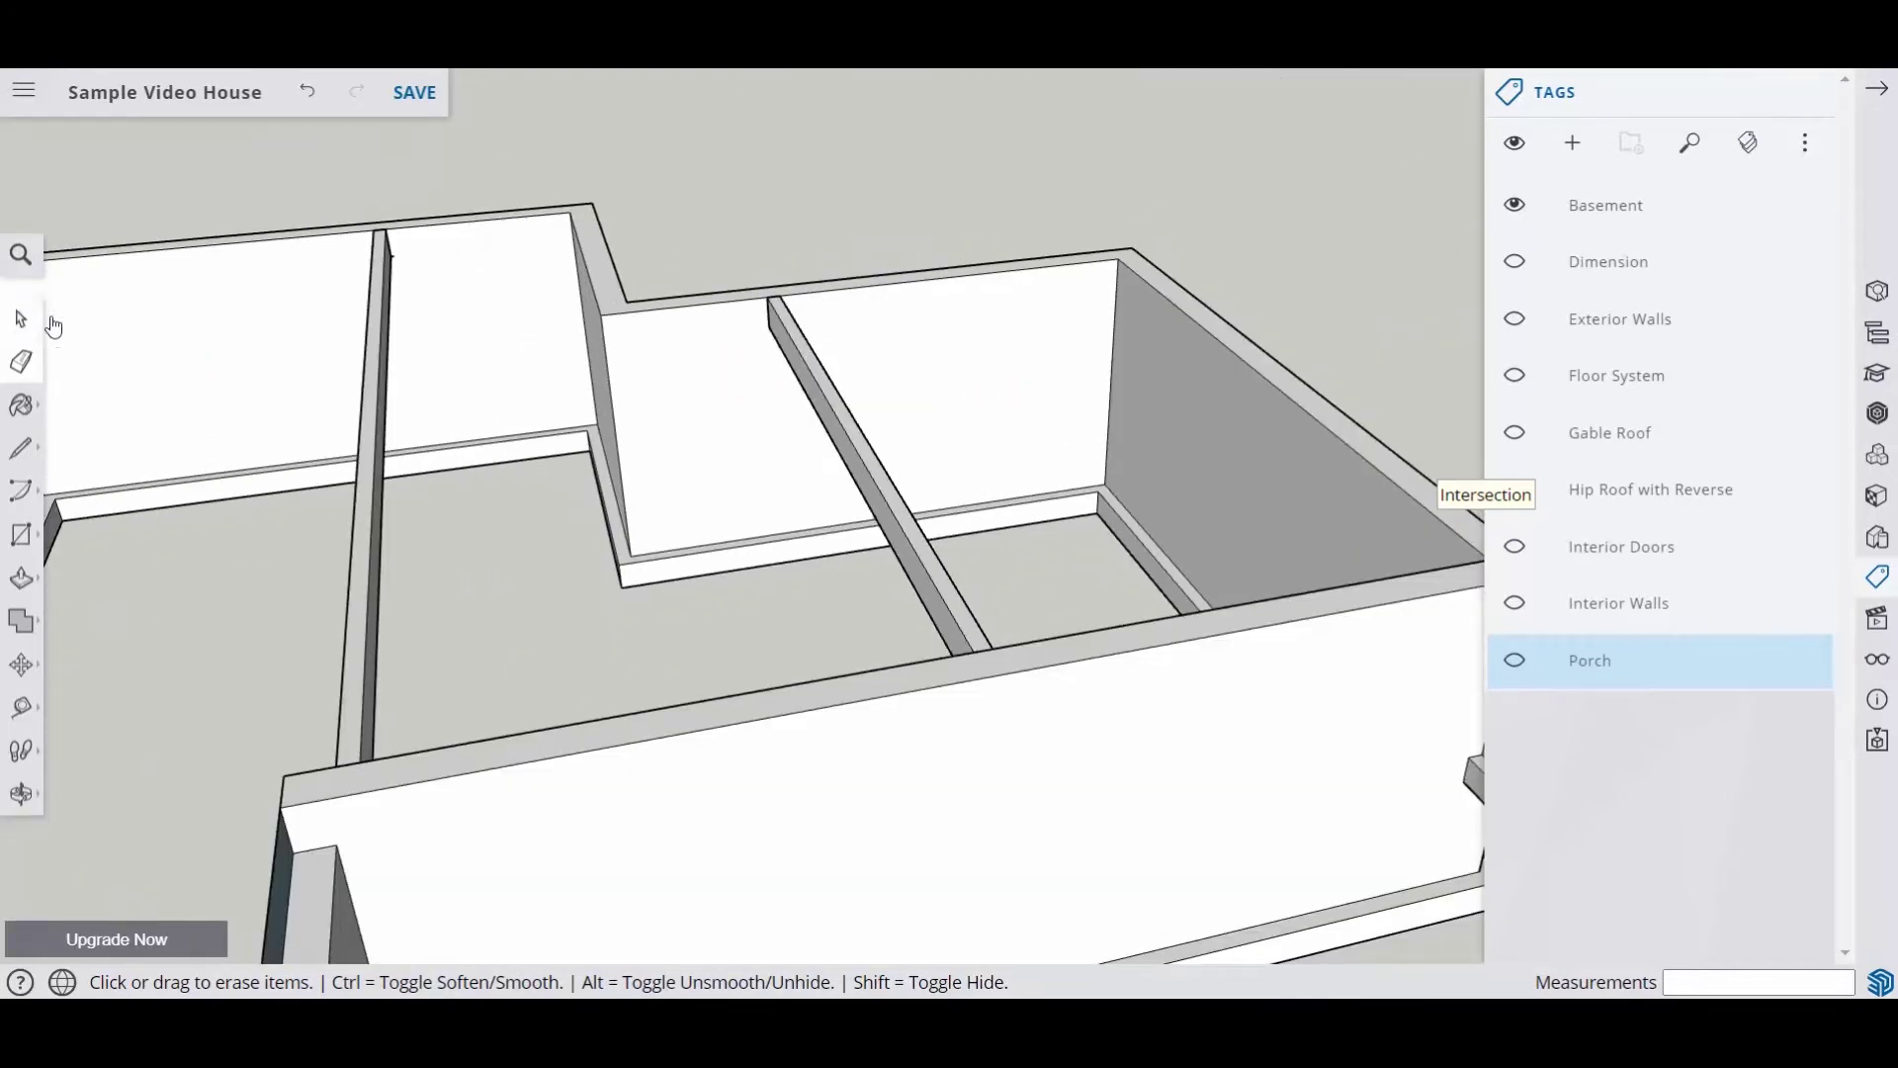
pyautogui.click(21, 318)
pyautogui.moveTo(795, 368); pyautogui.dragTo(656, 519, button='middle')
pyautogui.scroll(-3, 618, 336)
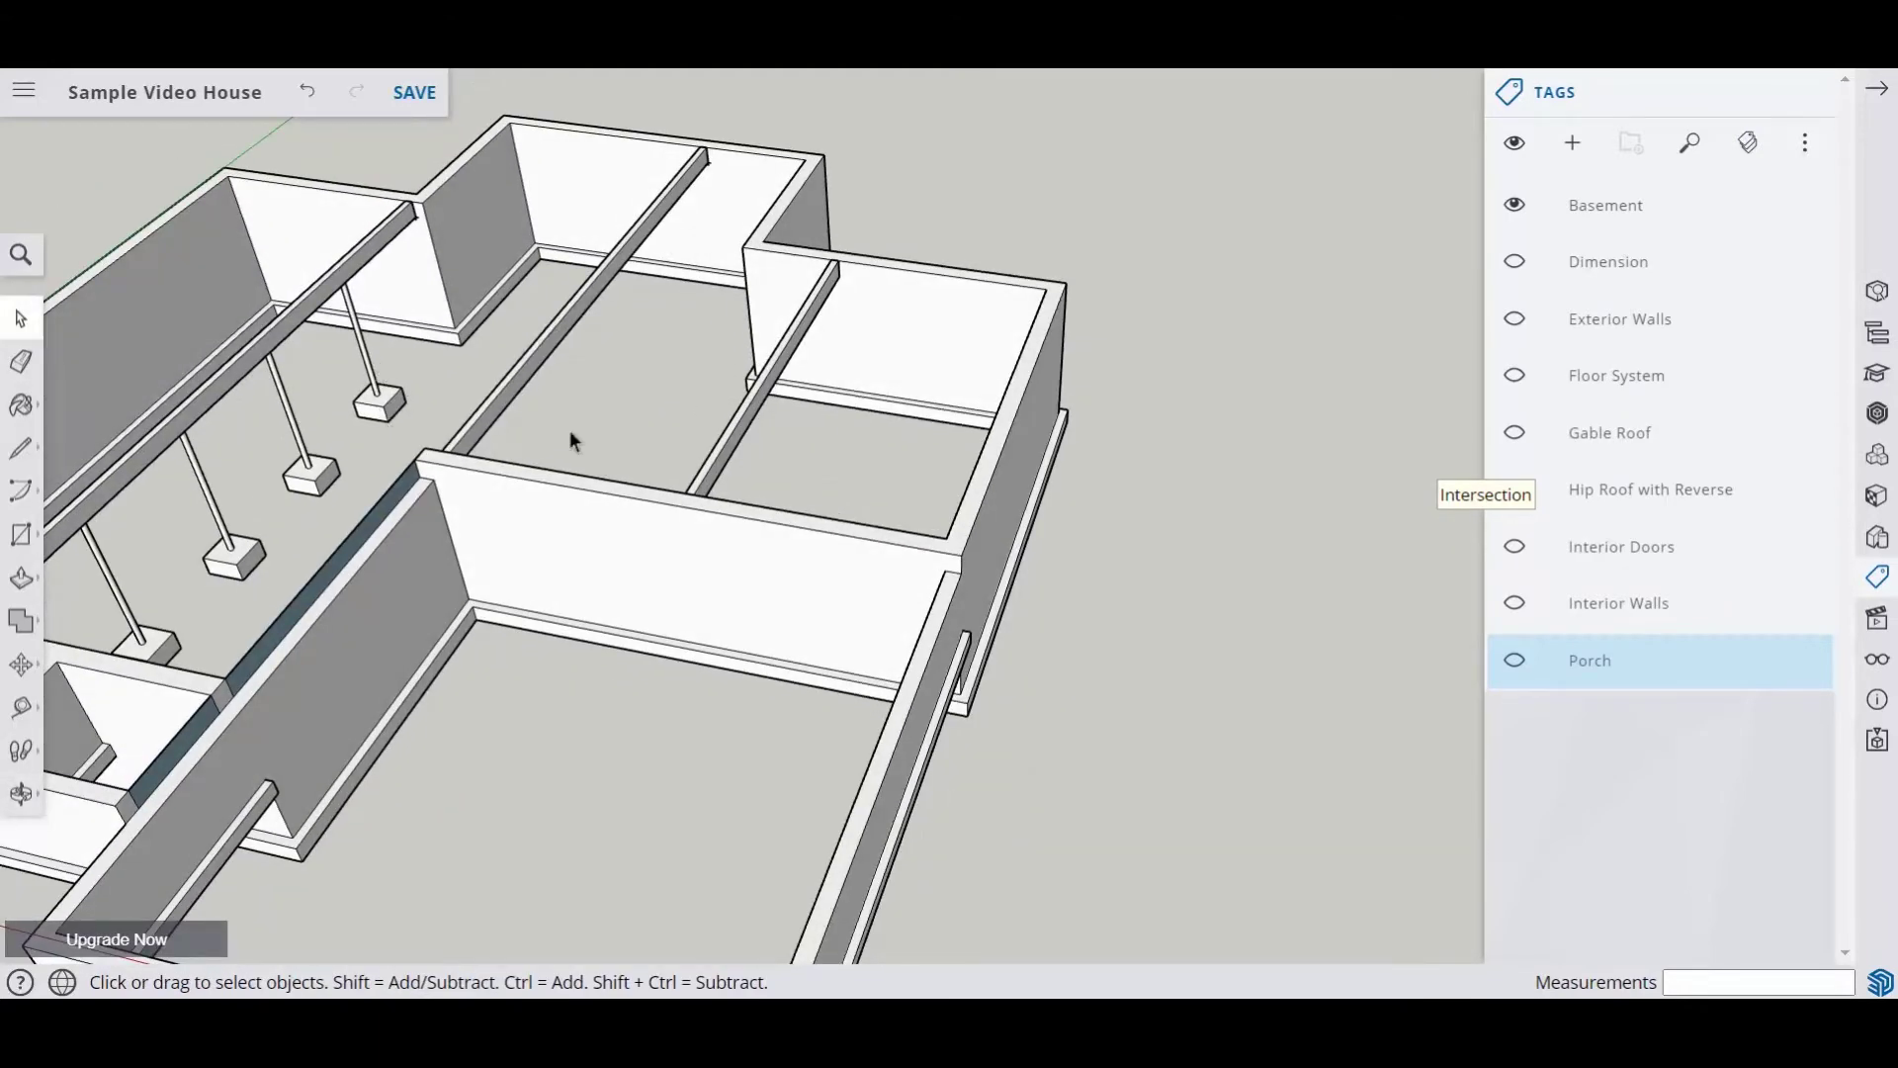
pyautogui.scroll(-3, 799, 392)
pyautogui.moveTo(807, 402); pyautogui.dragTo(742, 399, button='middle')
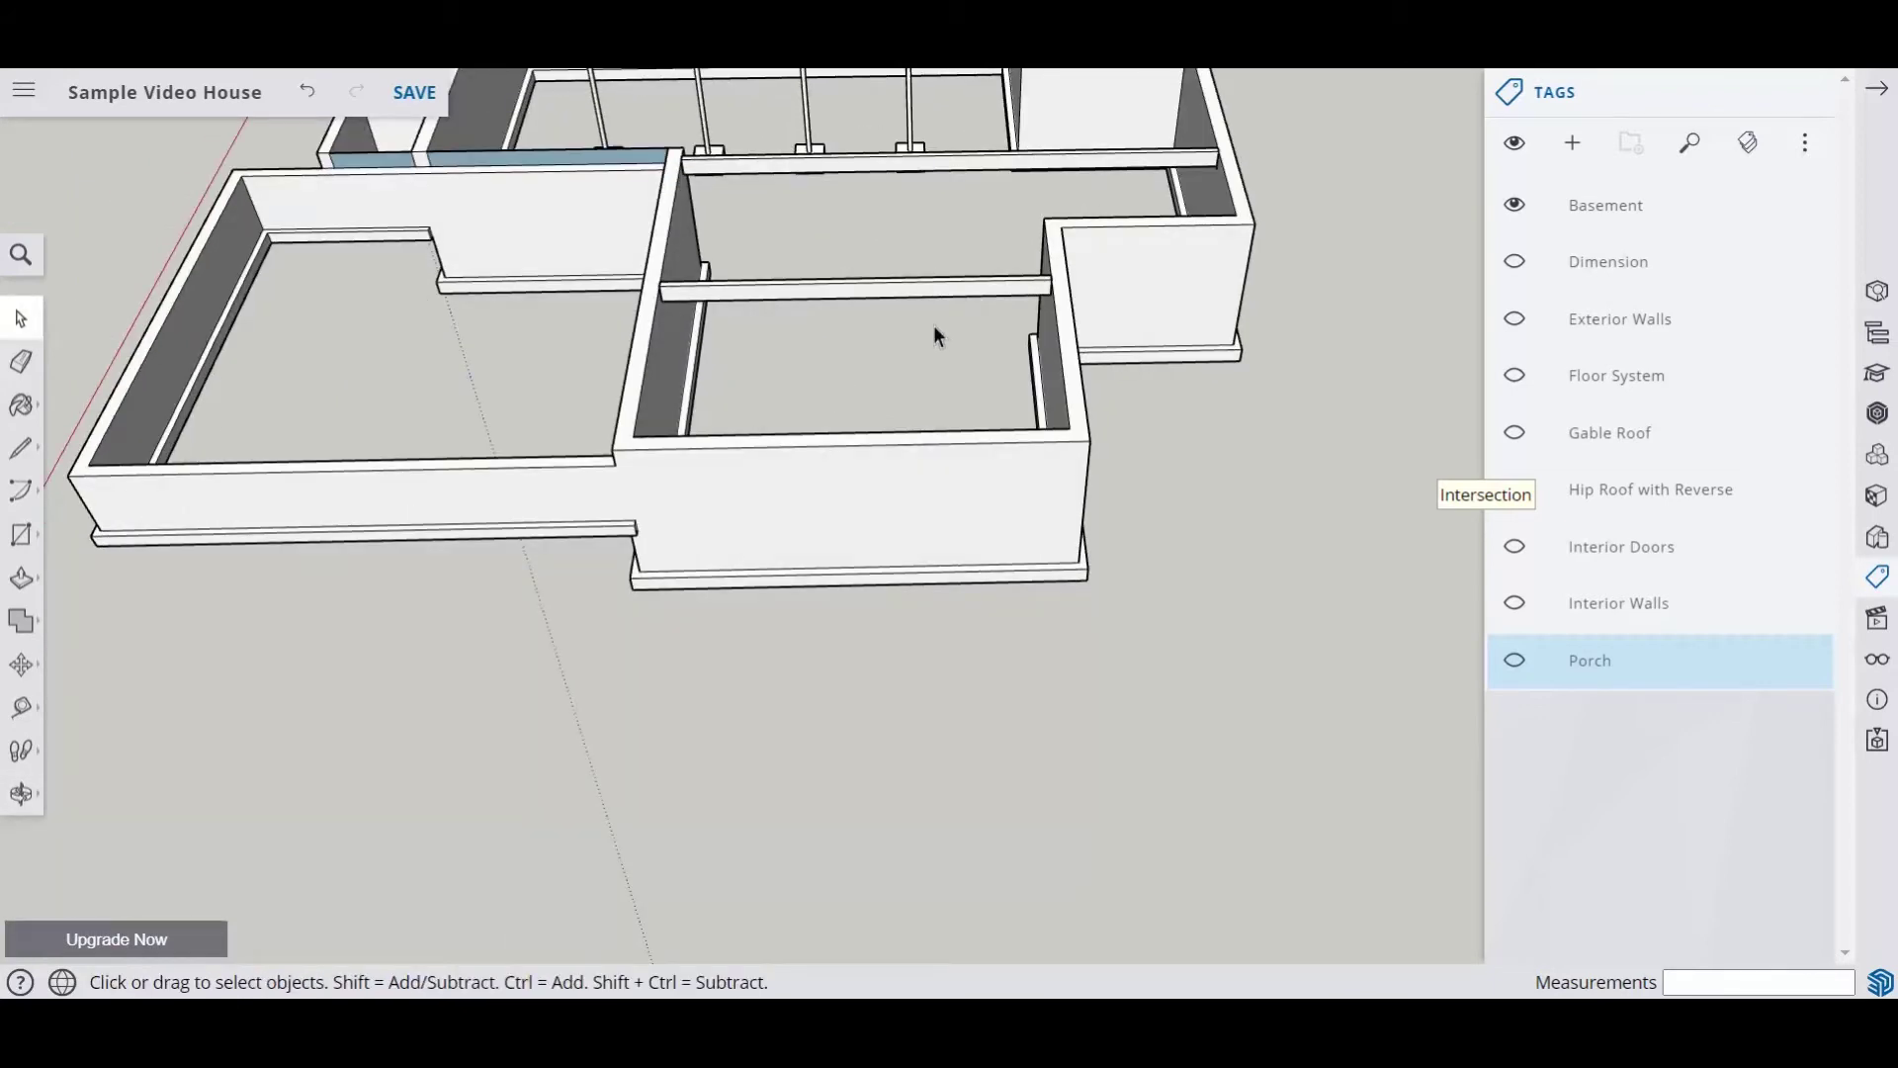
pyautogui.click(22, 708)
pyautogui.scroll(5, 676, 277)
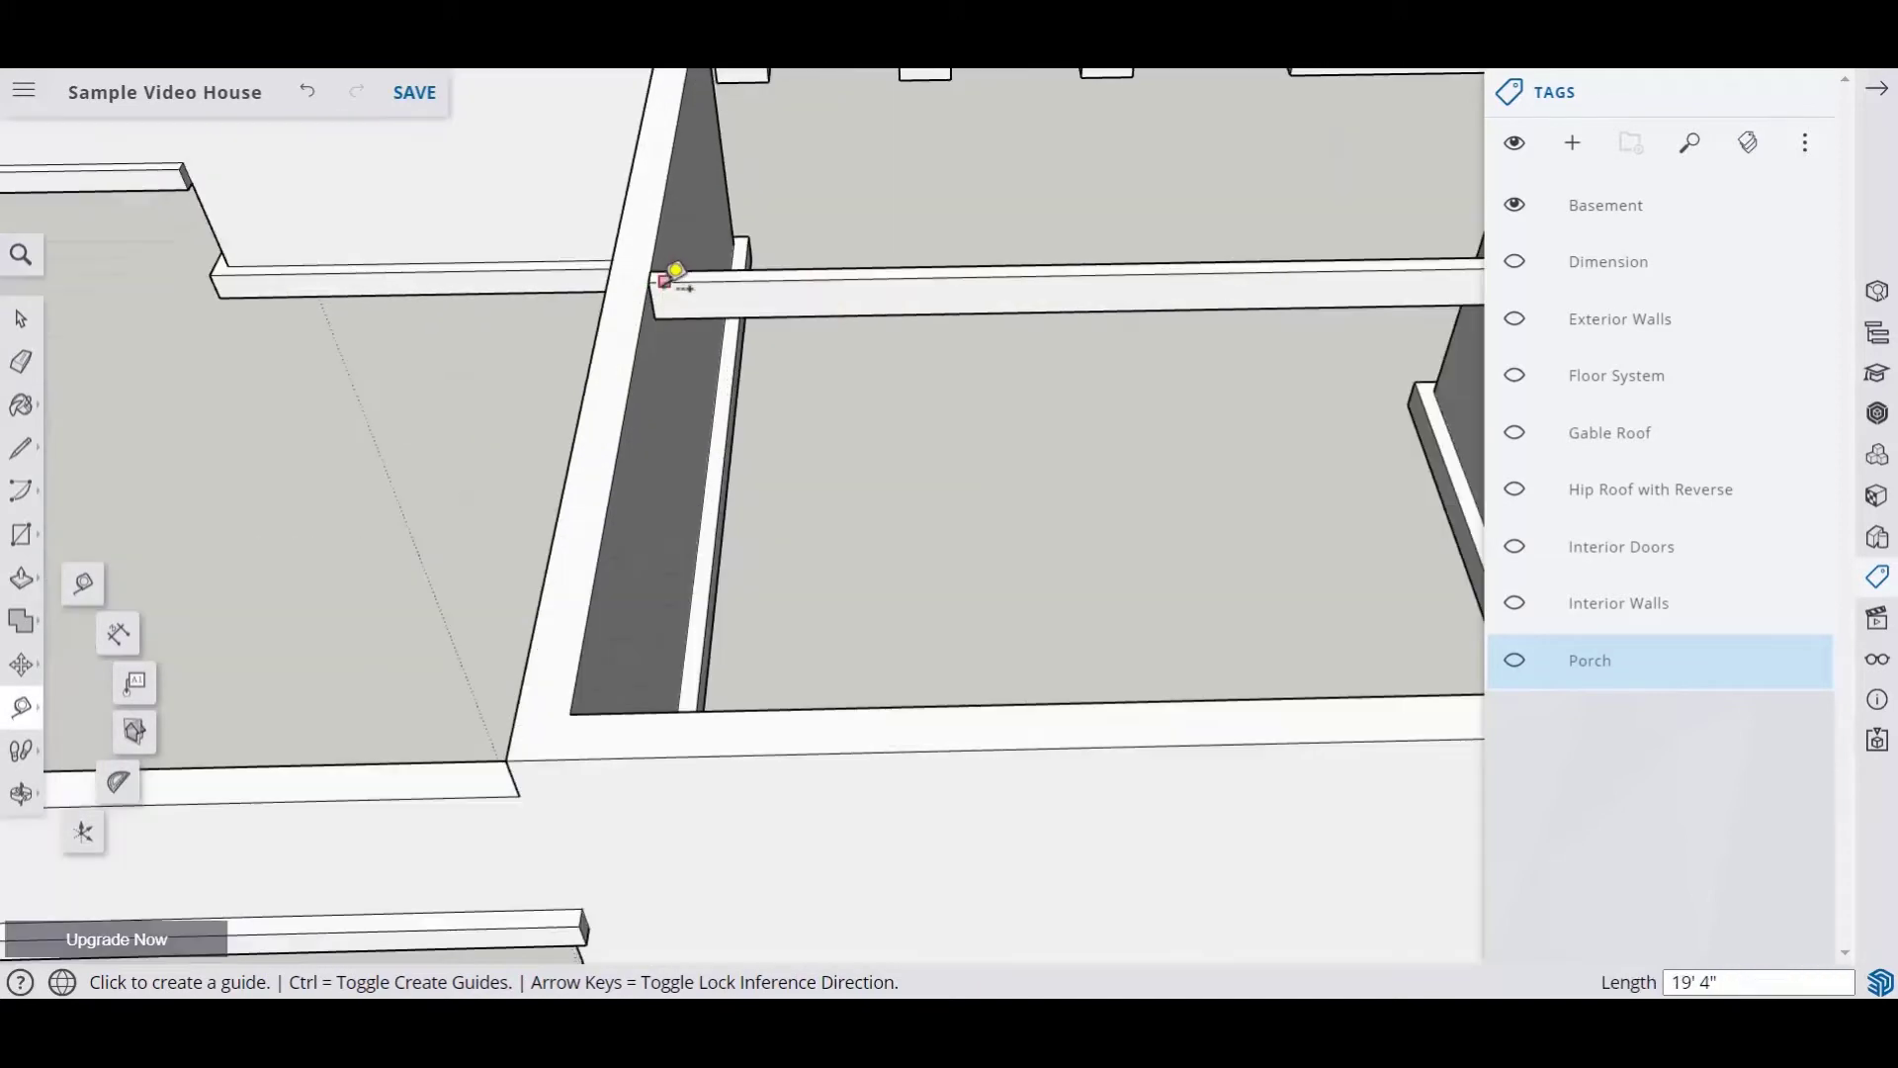
pyautogui.click(667, 269)
pyautogui.scroll(-4, 1200, 267)
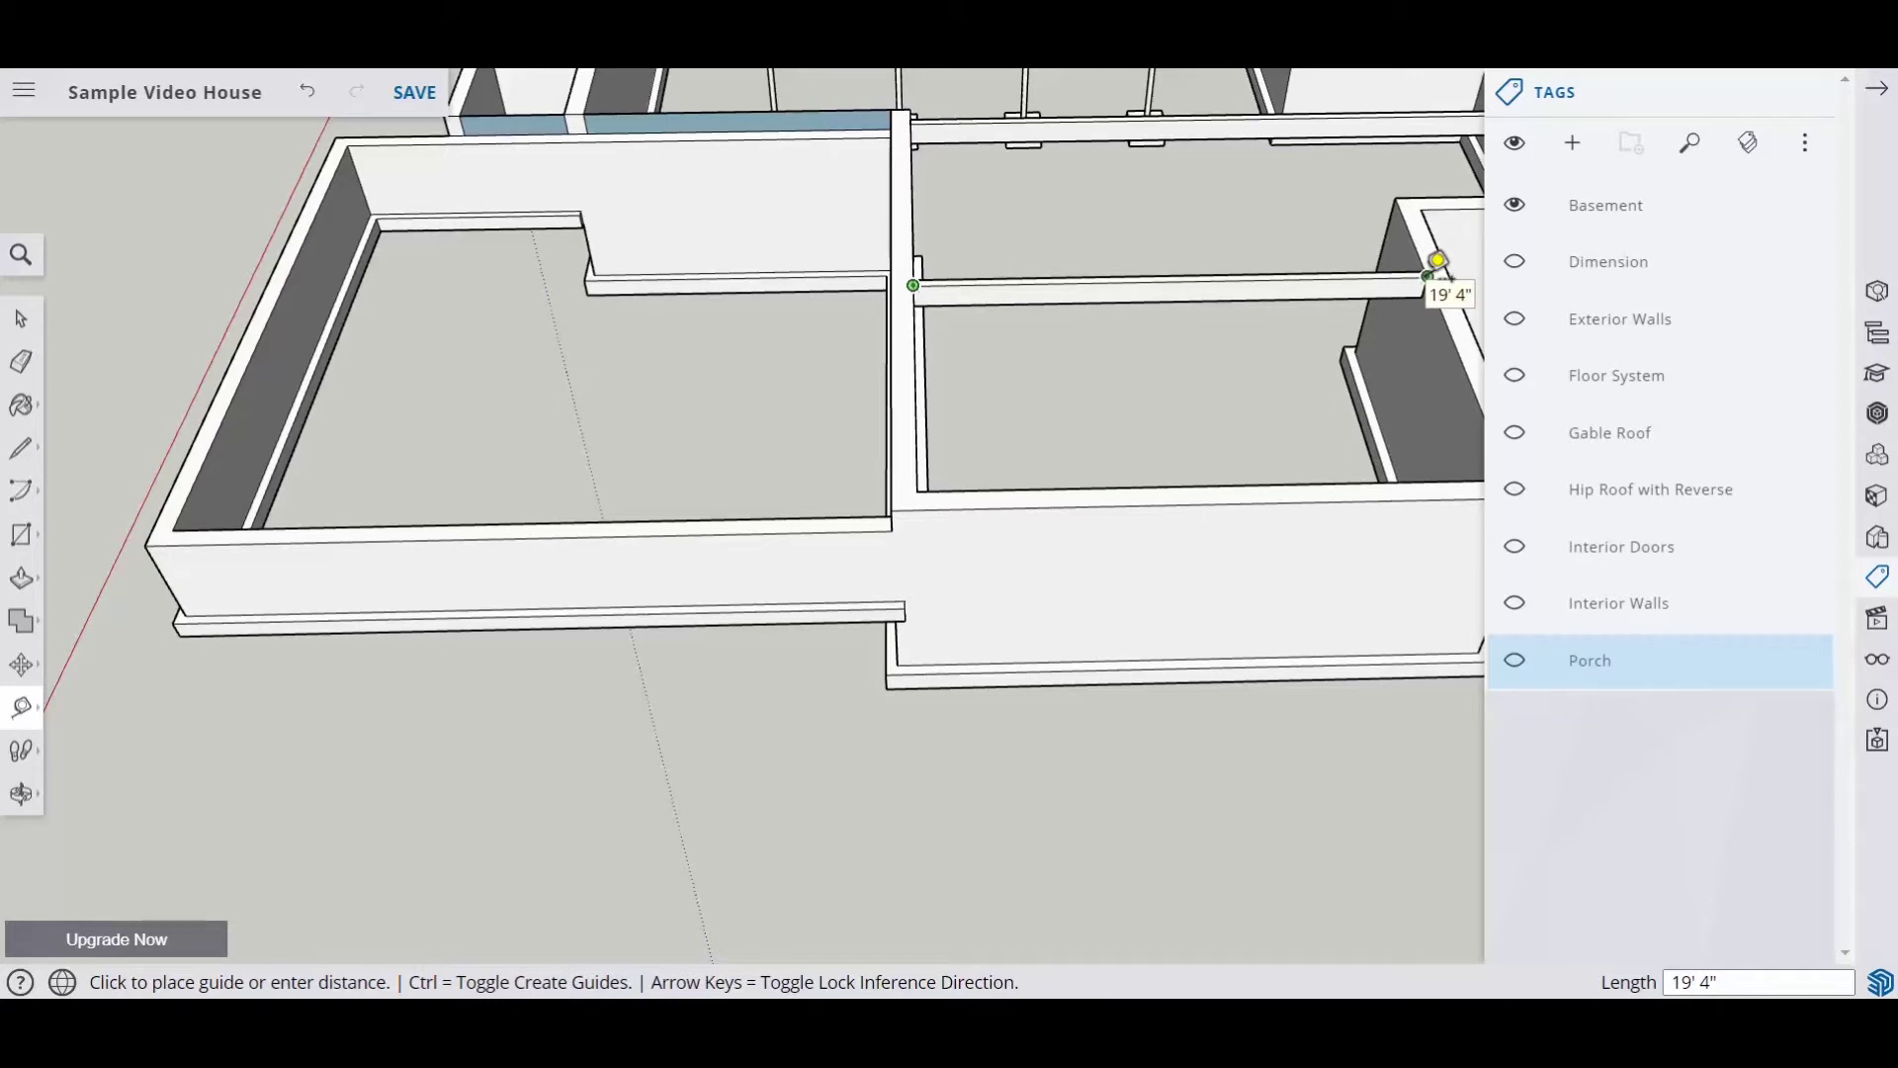
pyautogui.click(1439, 262)
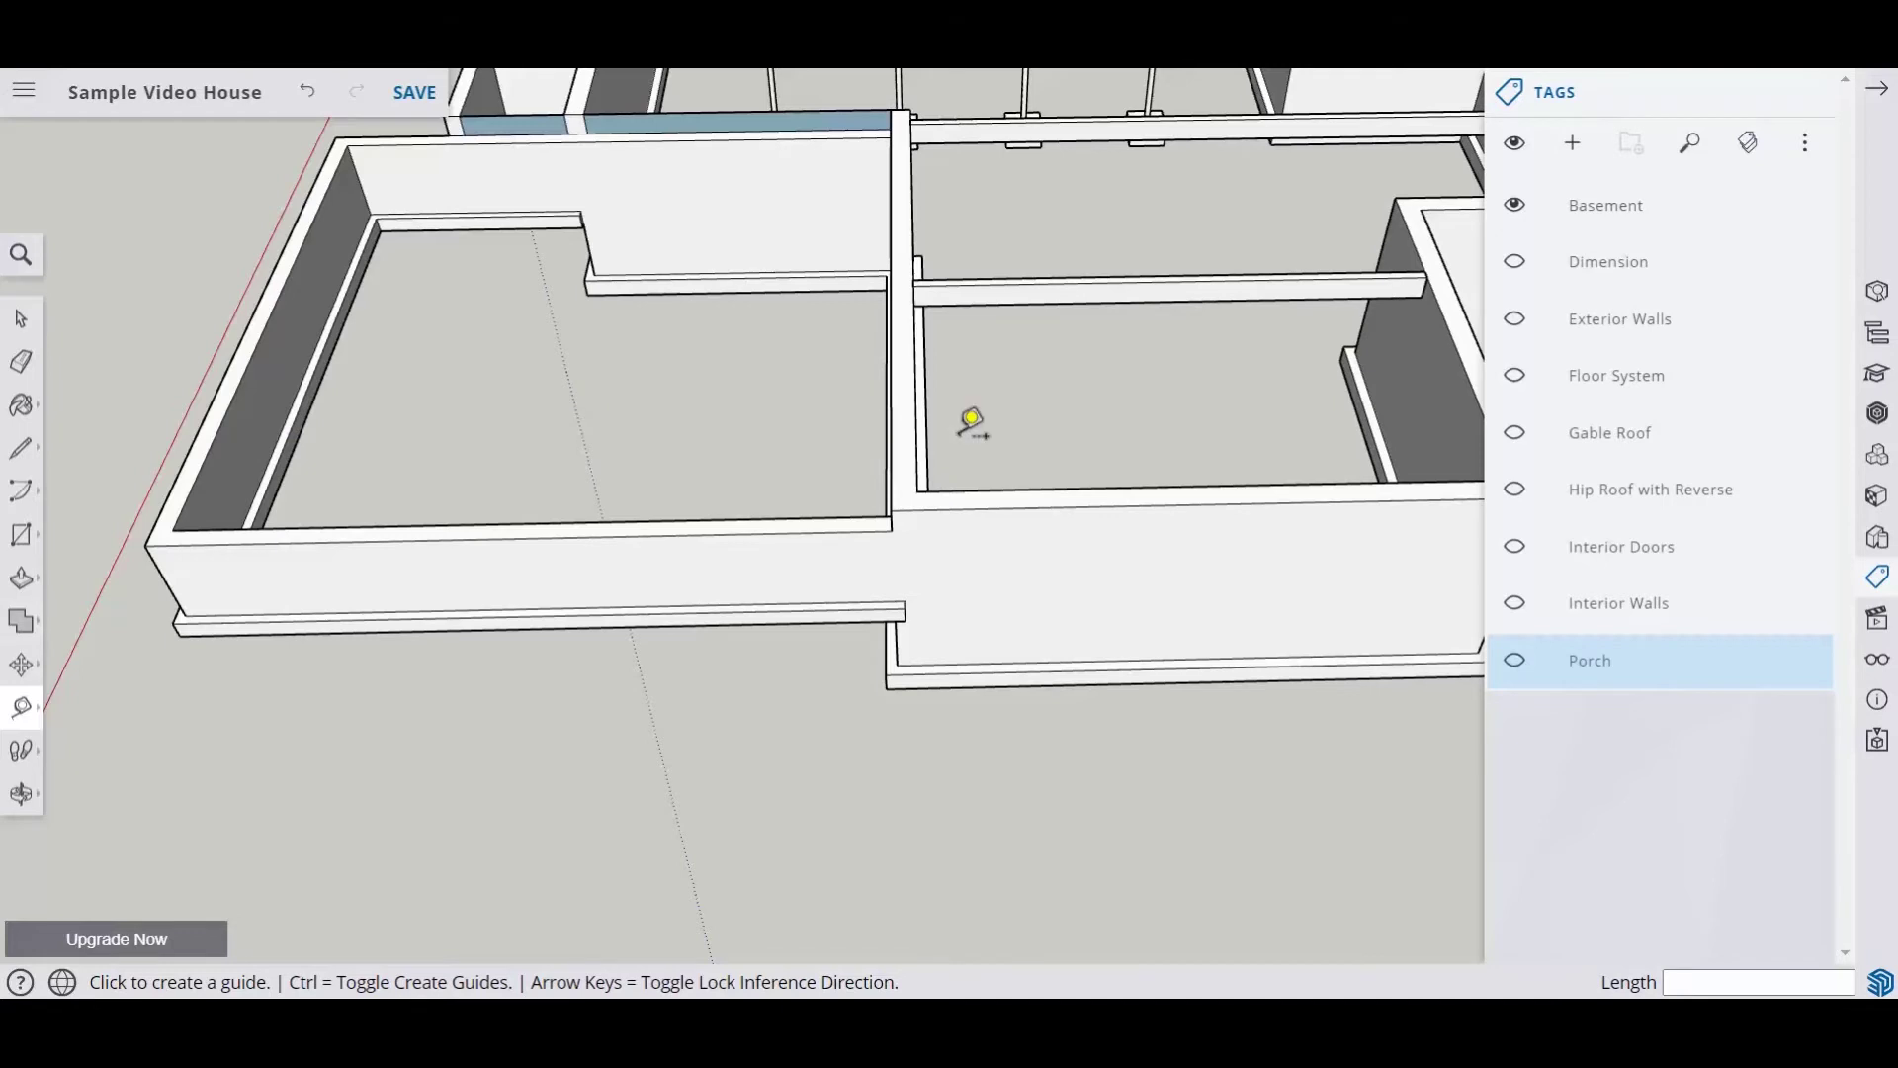
# Step: Place two parallel guides across the beam's room, the first 77.325 inches from the wall base and the second 77.325 inches beyond it
pyautogui.moveTo(970, 420); pyautogui.dragTo(937, 288, button='middle')
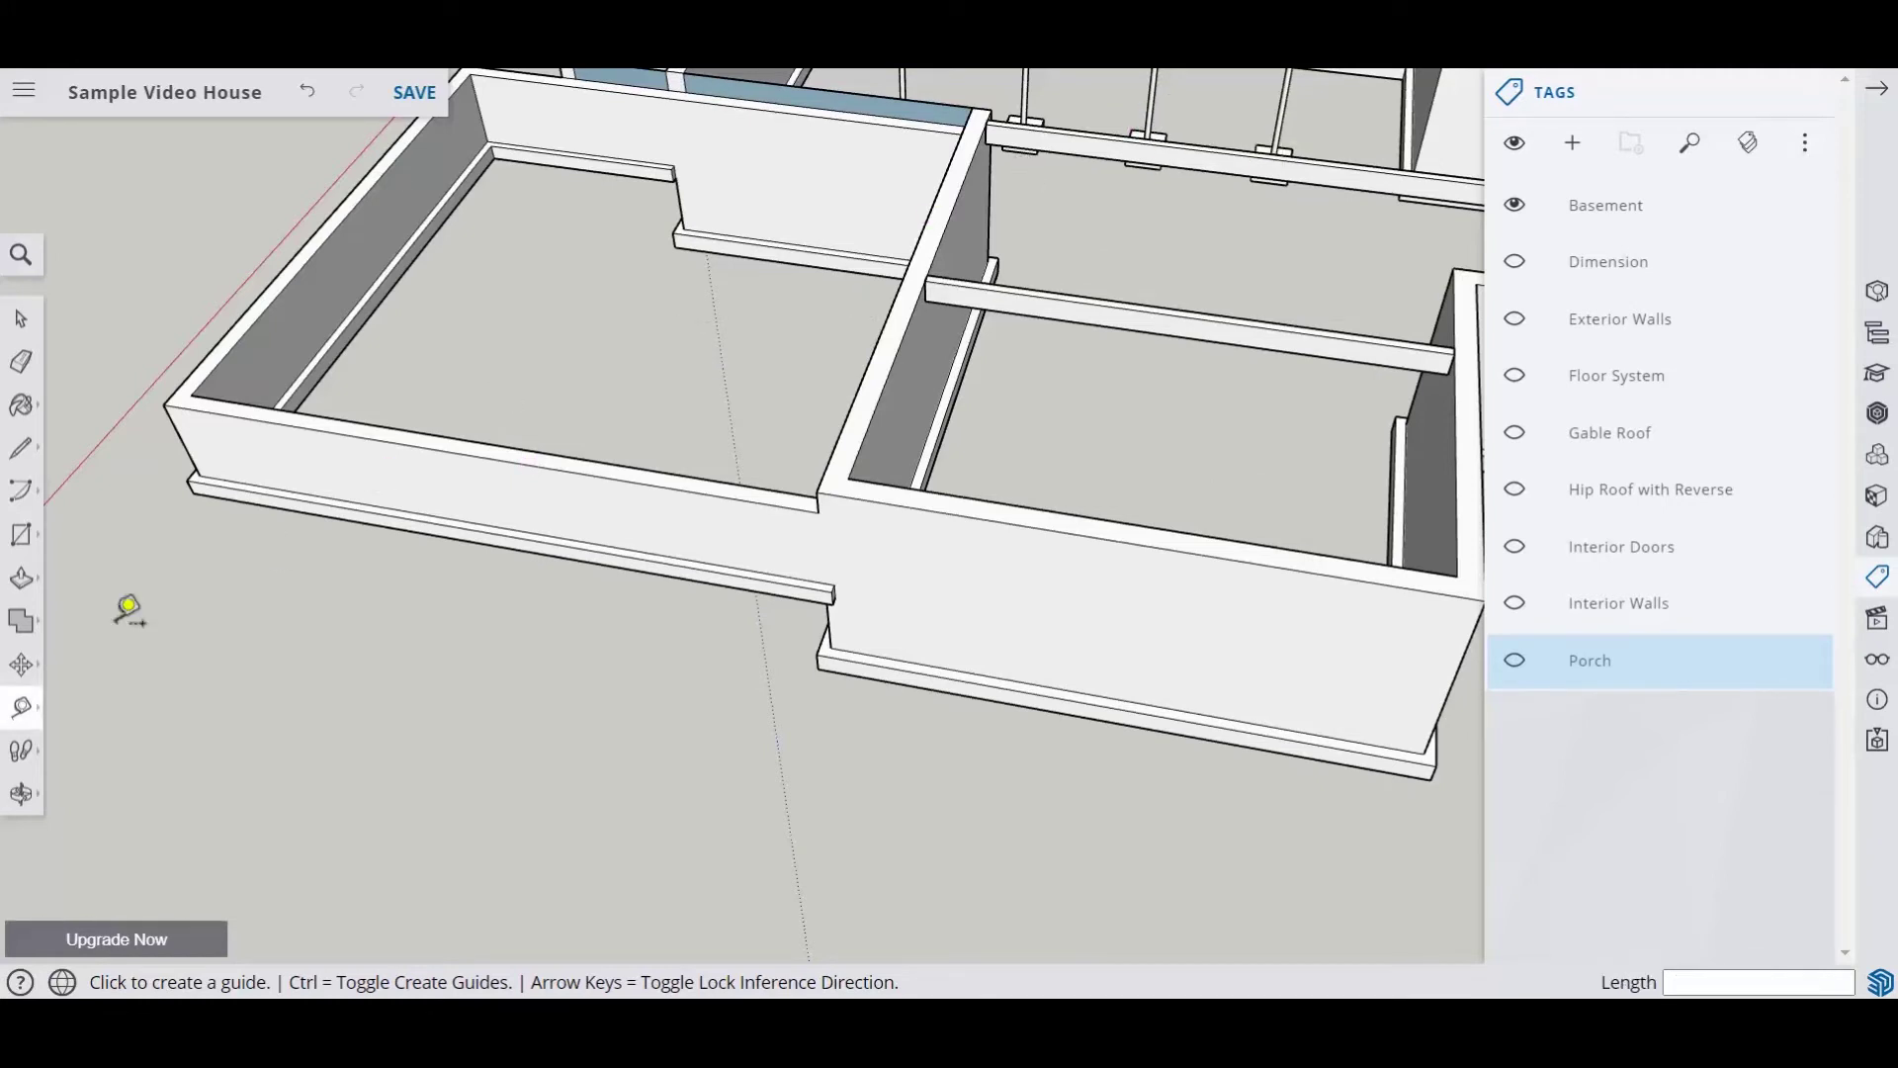
pyautogui.click(21, 707)
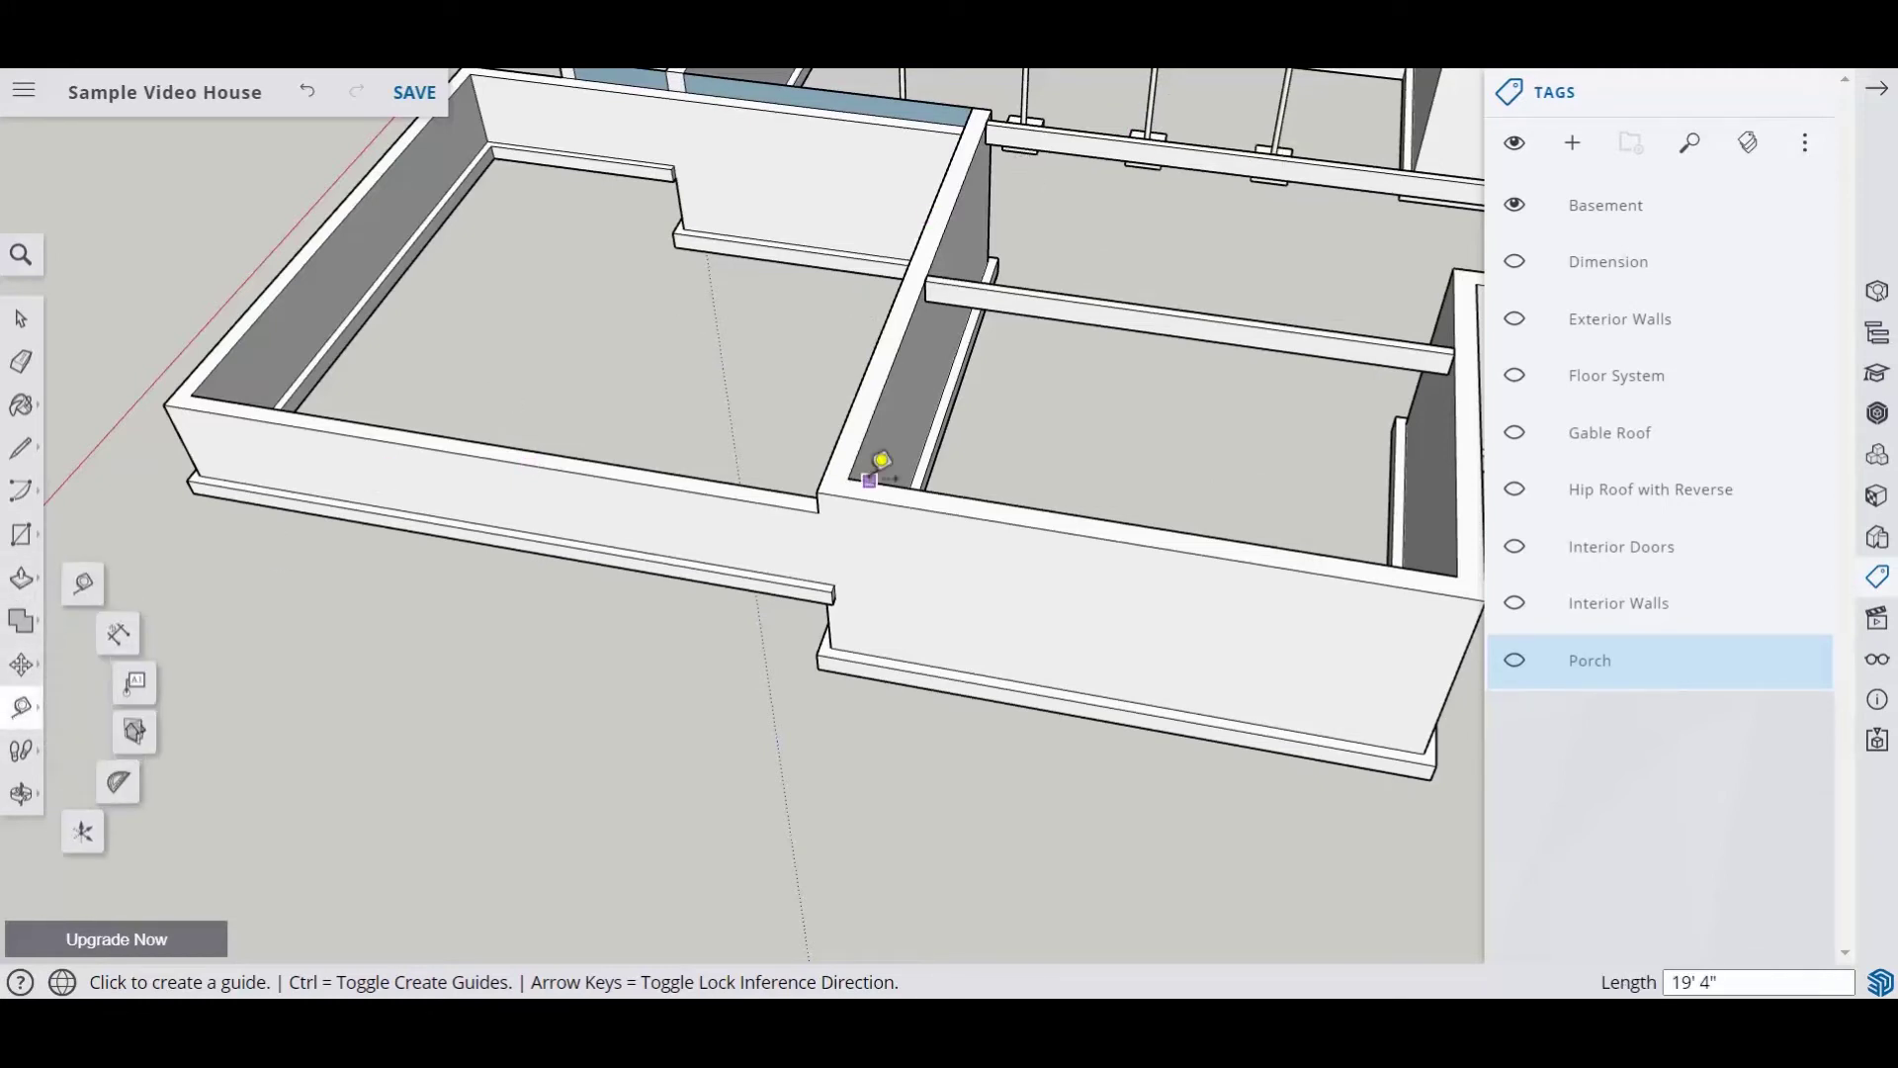
pyautogui.click(935, 420)
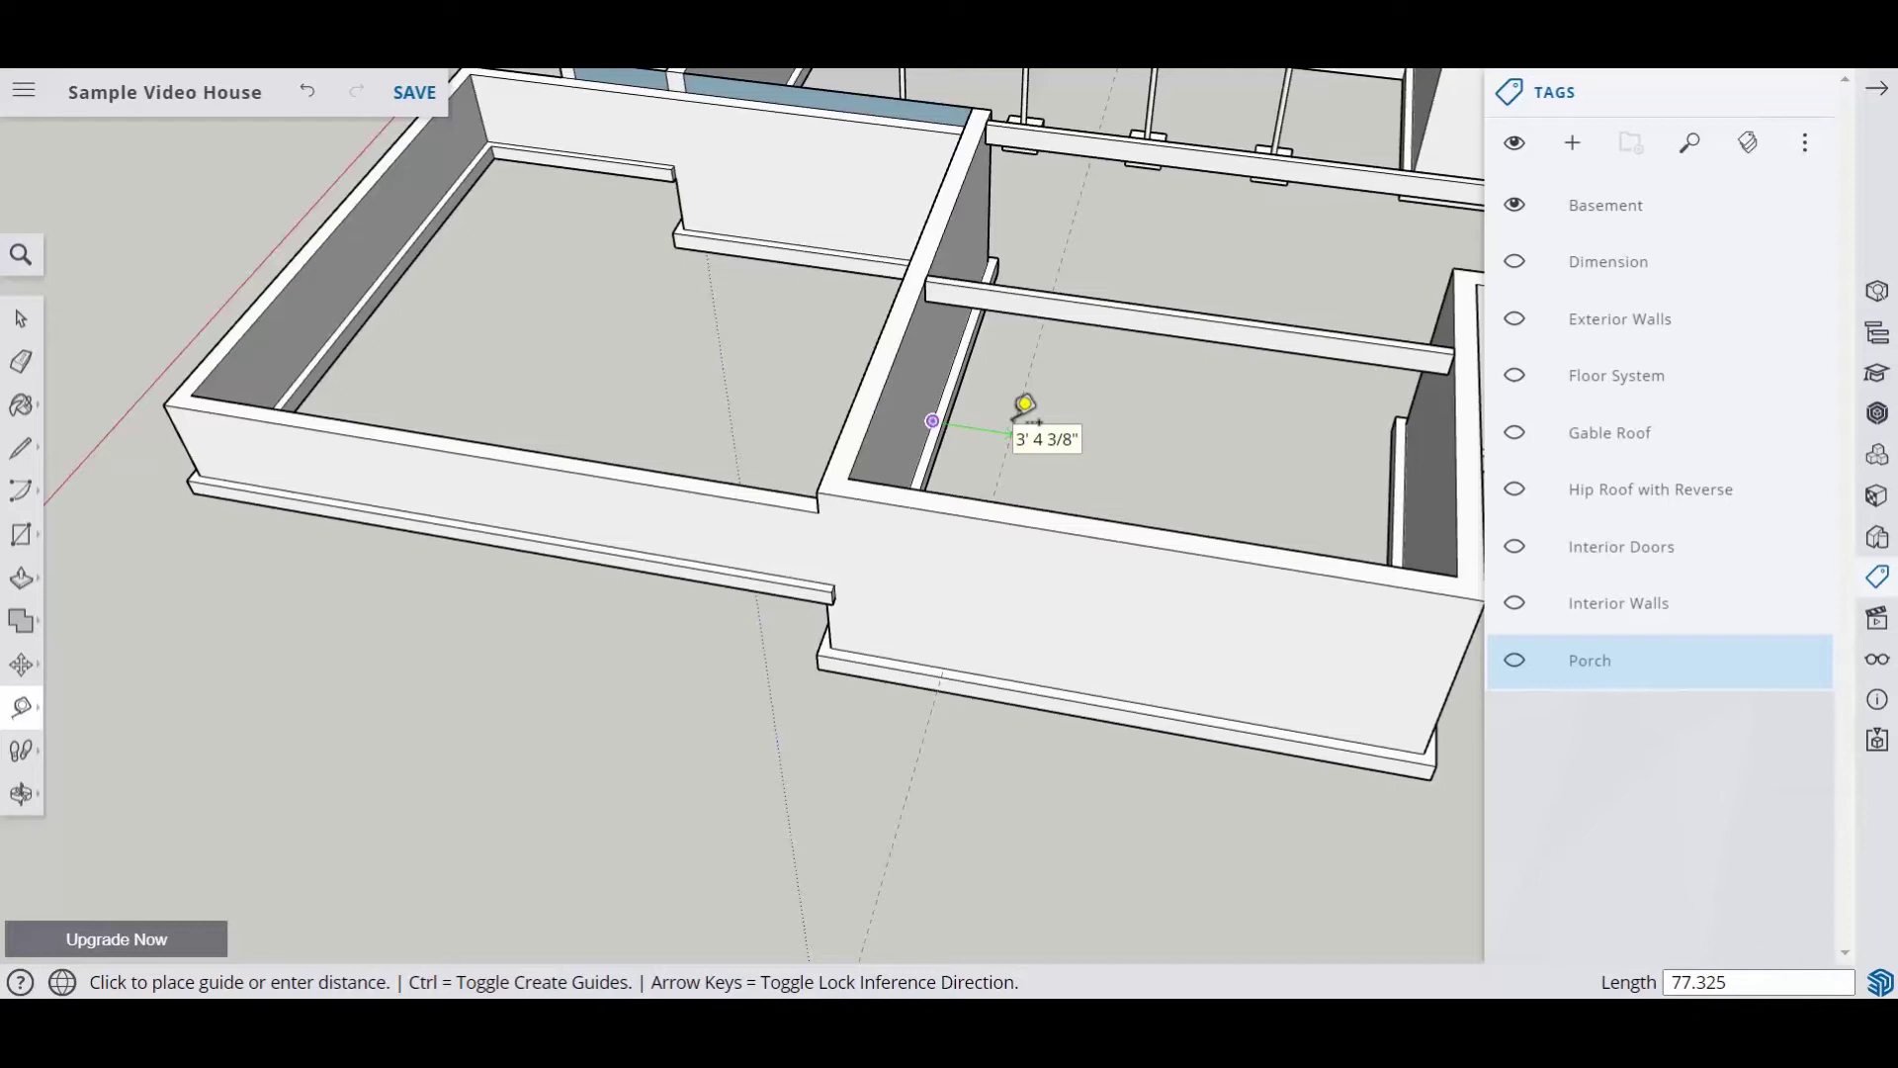
pyautogui.click(1026, 403)
pyautogui.click(1091, 419)
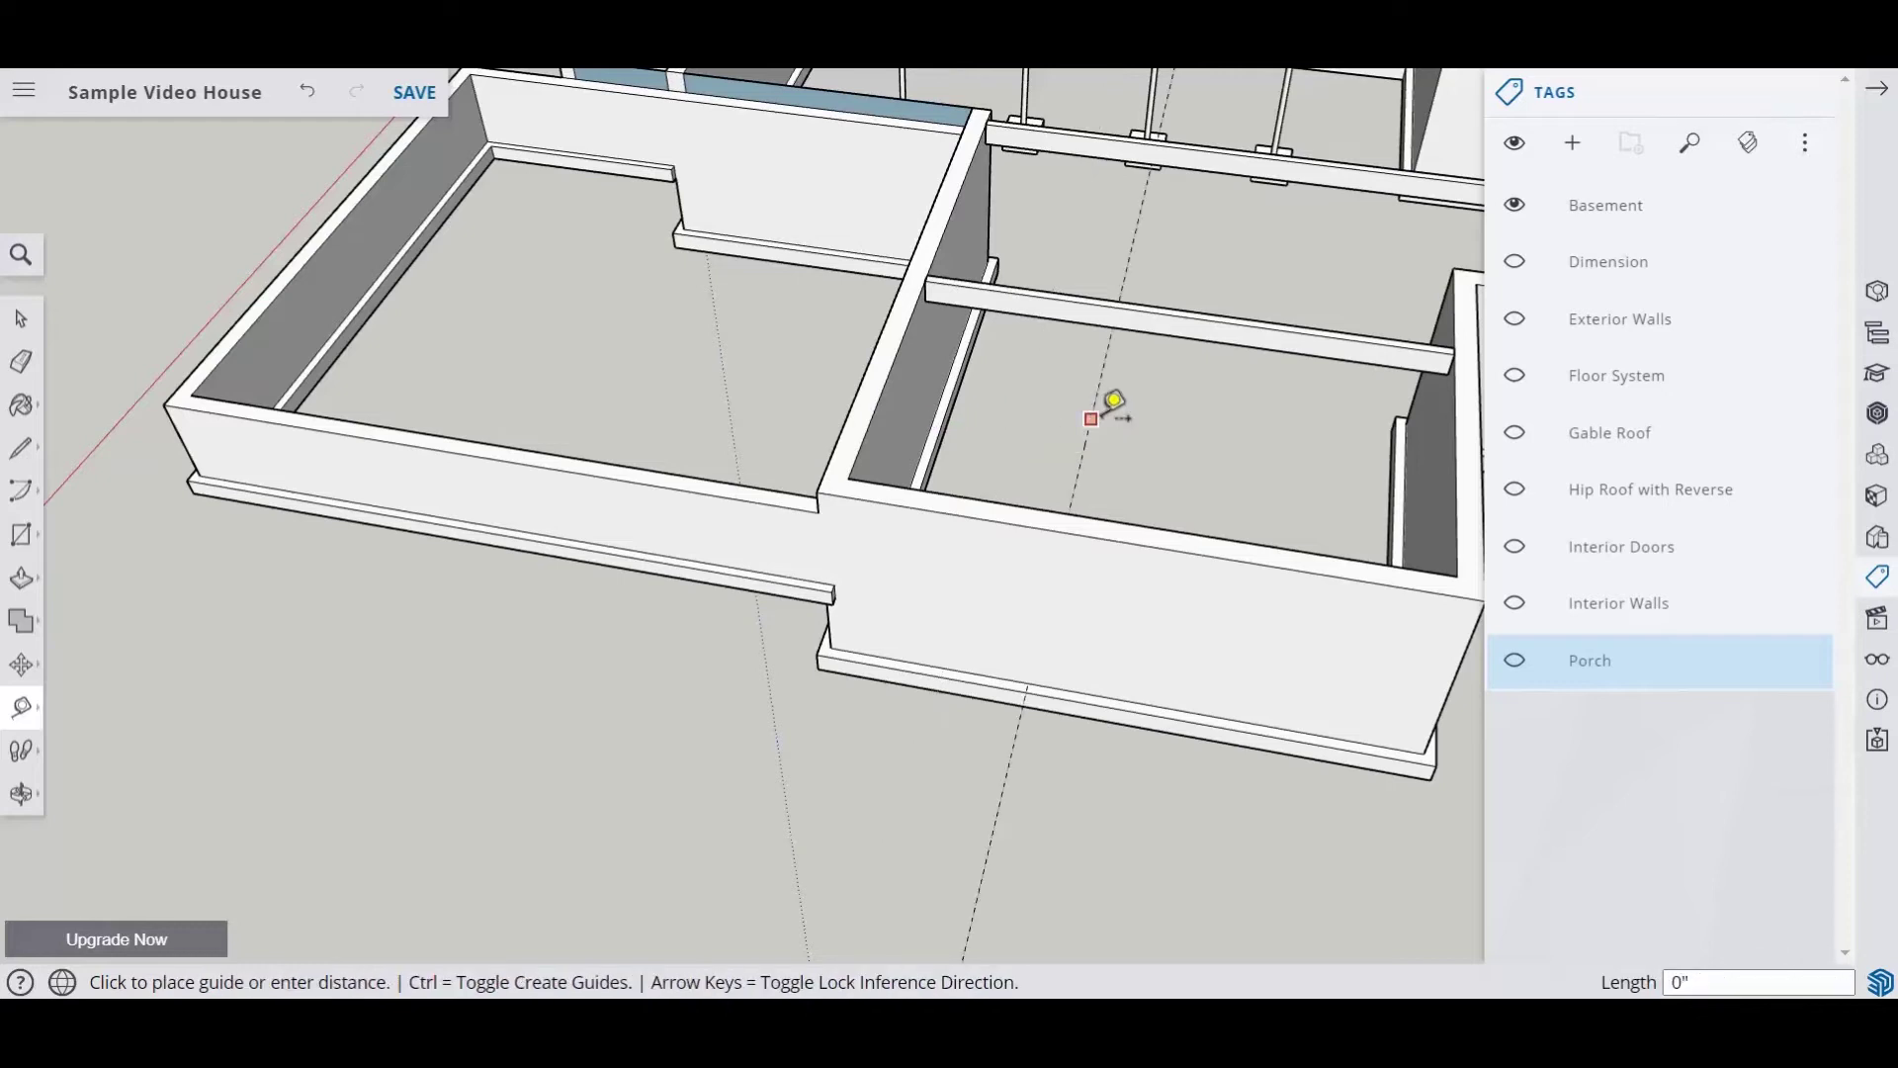
pyautogui.click(1219, 408)
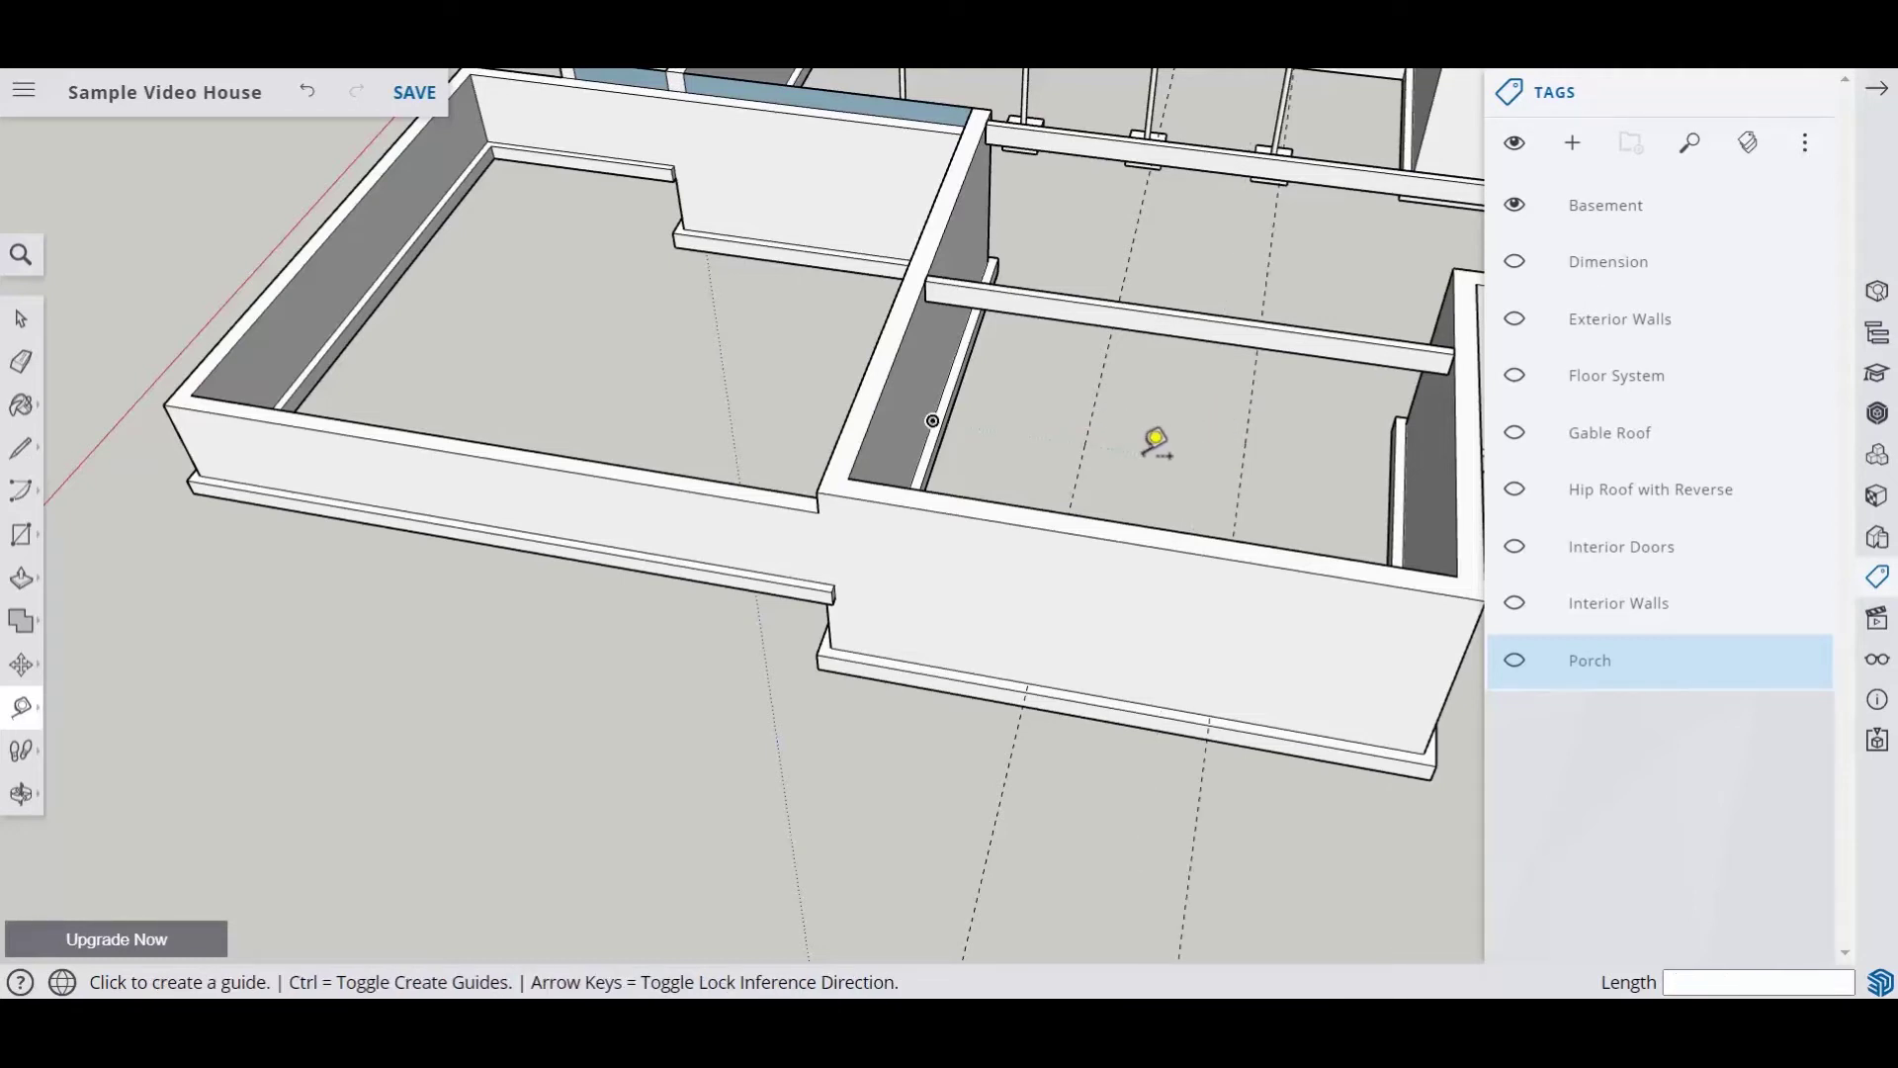
# Step: Add a parallel guide 12 inches to each side of the first 77.325-inch guide
pyautogui.moveTo(1190, 403)
pyautogui.mouseDown(button='middle')
pyautogui.moveTo(1030, 436)
pyautogui.moveTo(1252, 440)
pyautogui.moveTo(1191, 411)
pyautogui.mouseUp(button='middle')
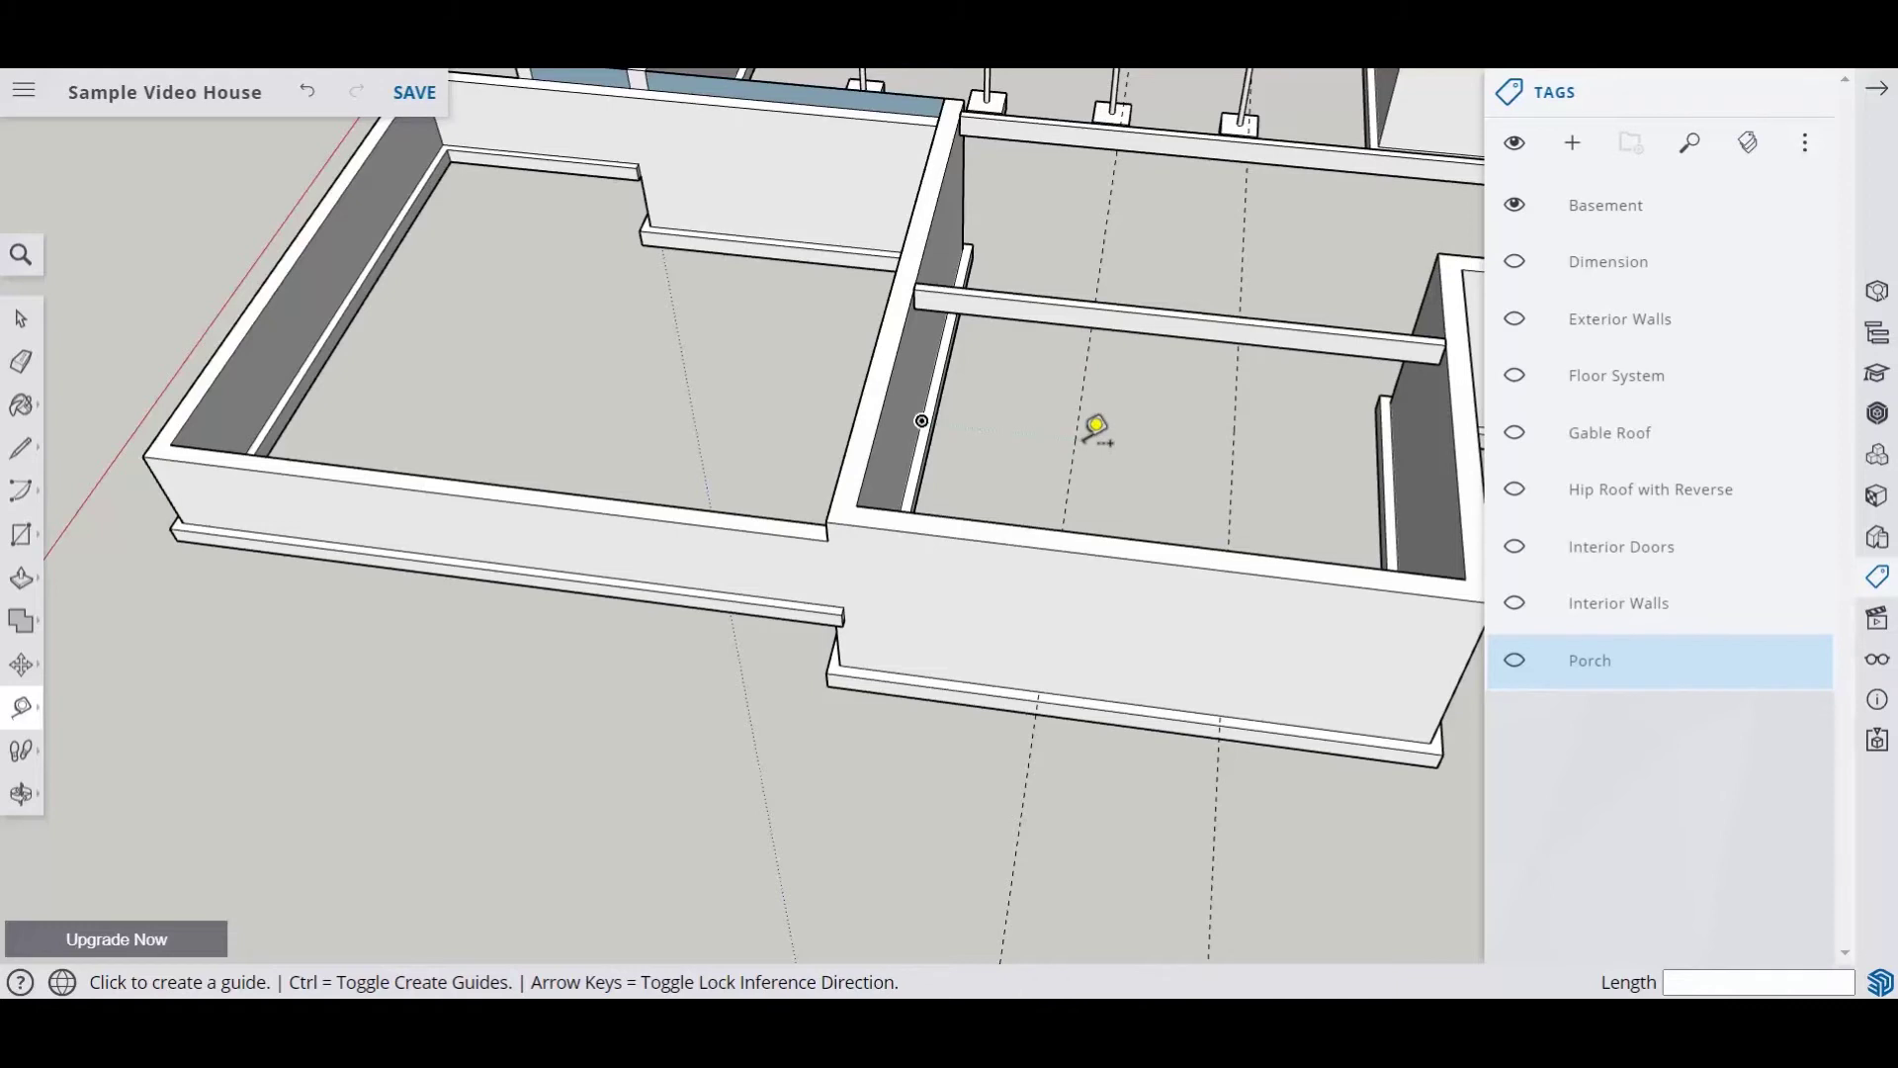
pyautogui.moveTo(1004, 377)
pyautogui.mouseDown(button='middle')
pyautogui.moveTo(903, 364)
pyautogui.moveTo(970, 390)
pyautogui.mouseUp(button='middle')
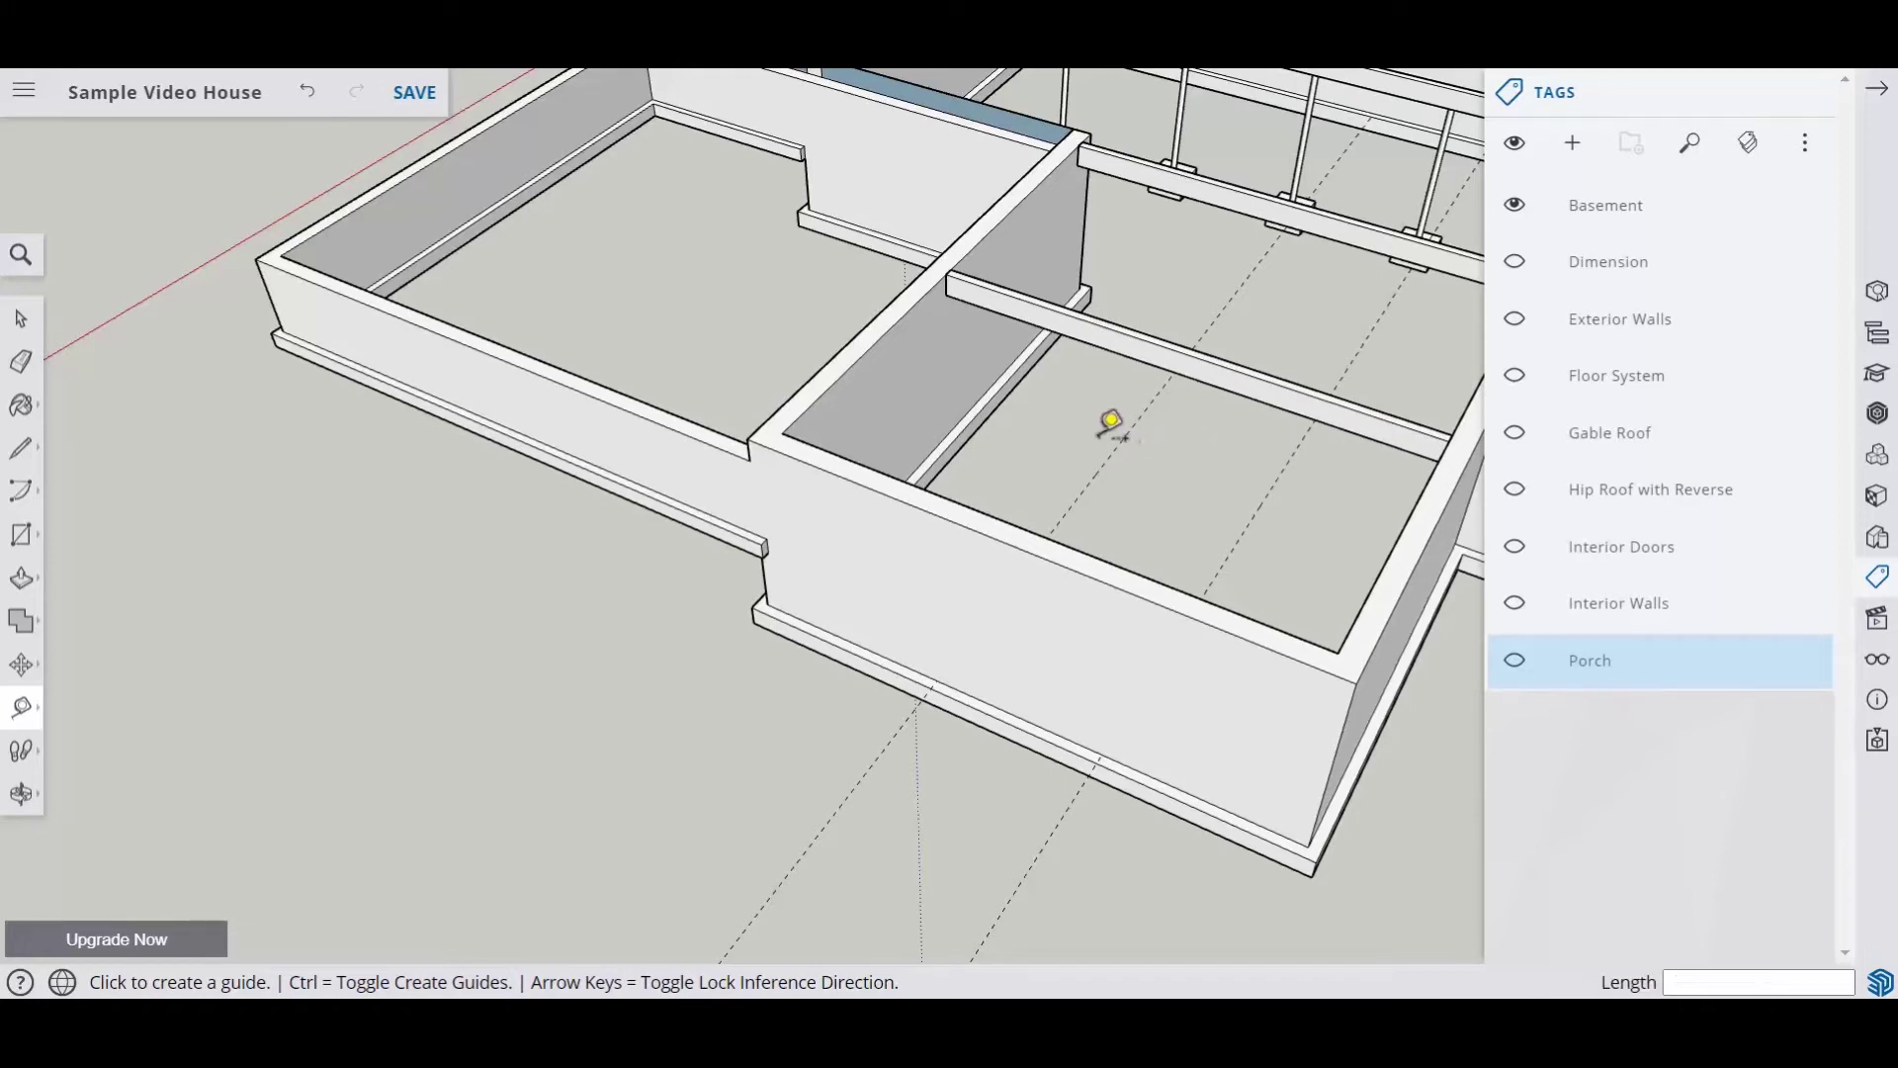
pyautogui.moveTo(1305, 199); pyautogui.dragTo(1292, 263, button='middle')
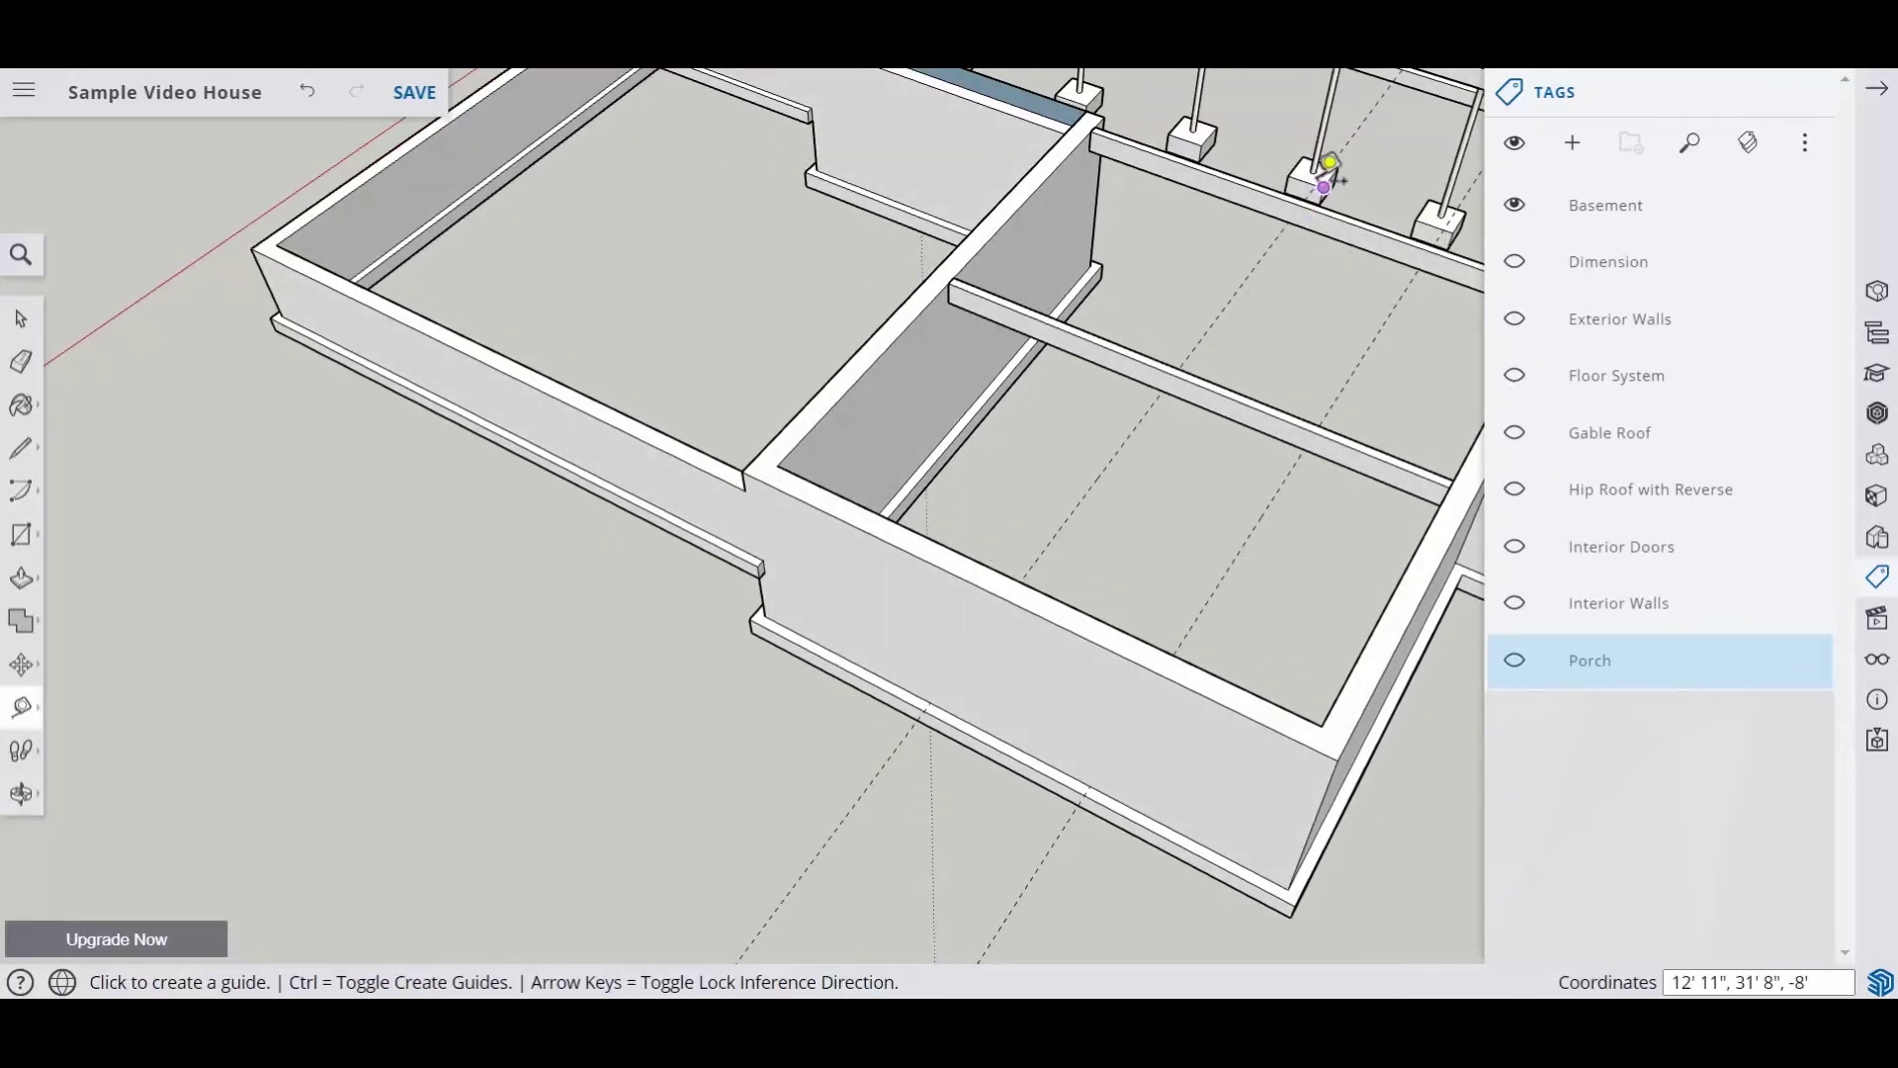
pyautogui.moveTo(1139, 453); pyautogui.dragTo(1191, 365, button='middle')
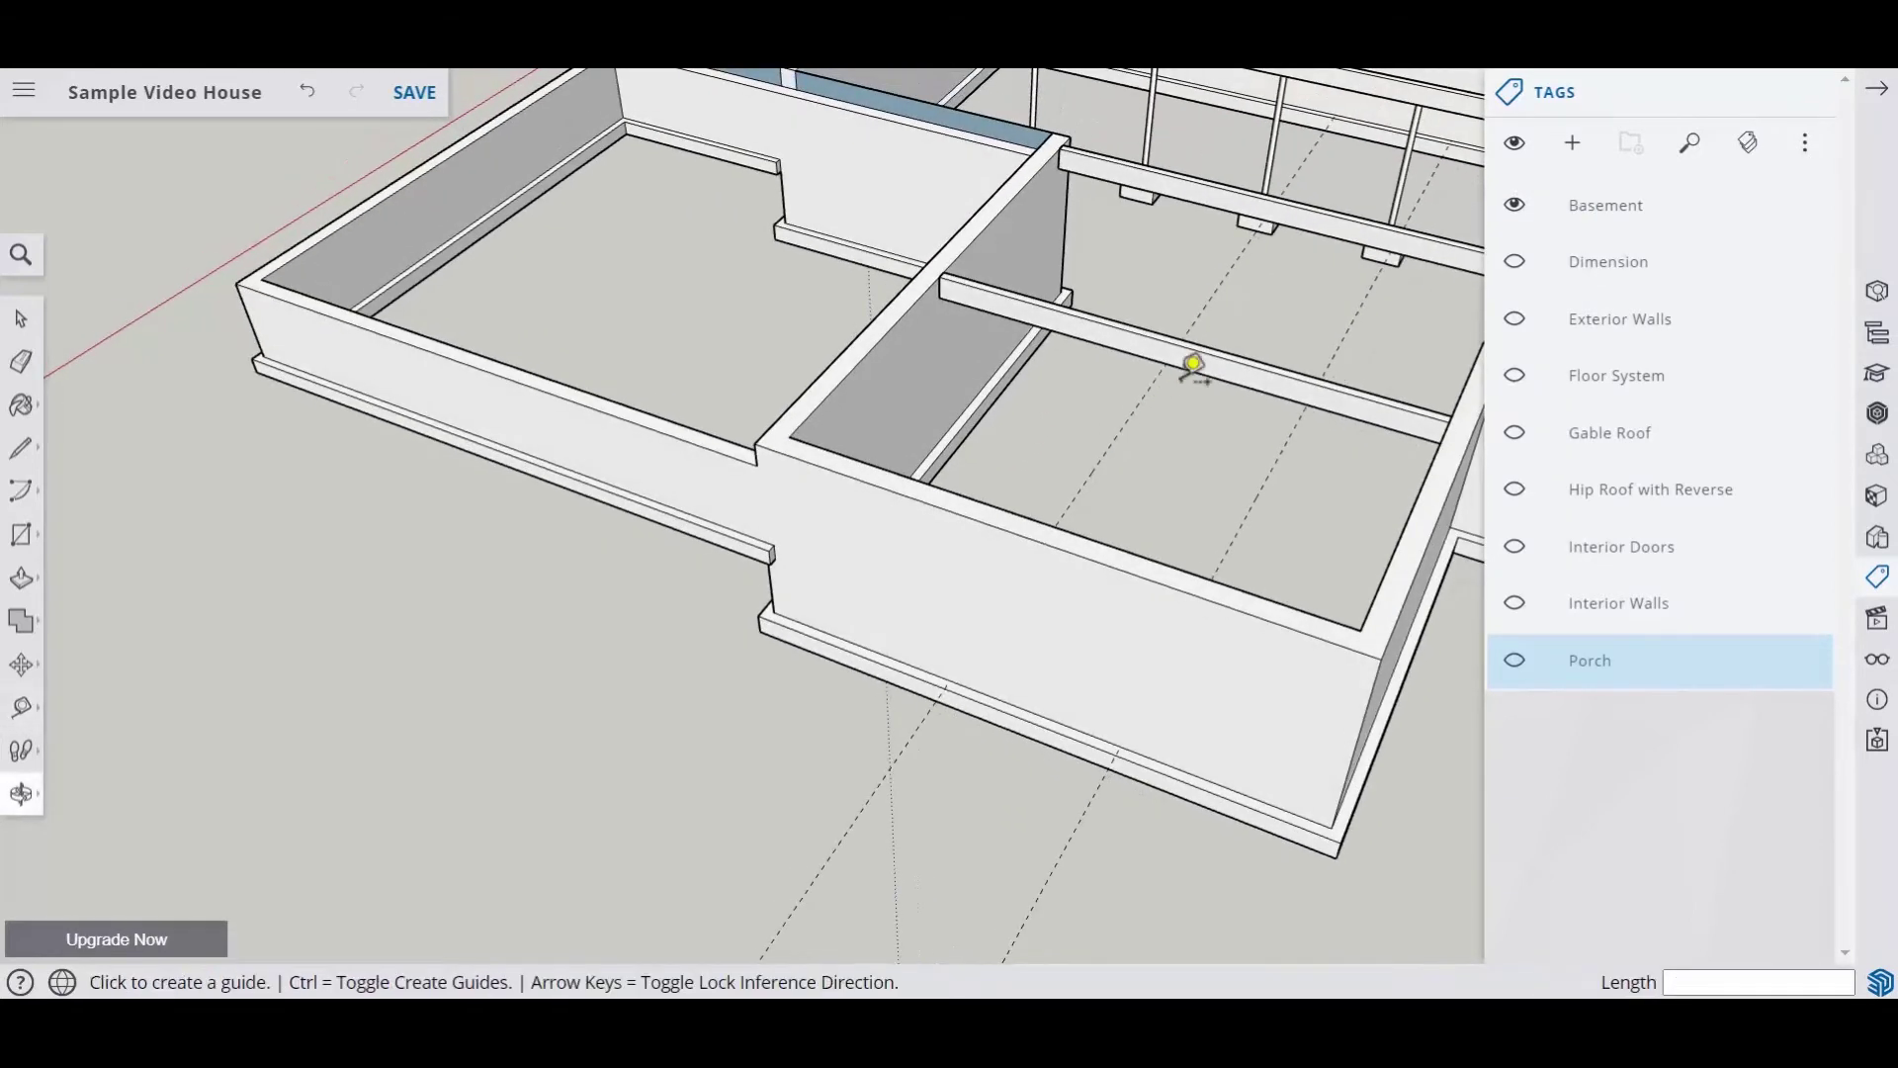
pyautogui.click(1118, 433)
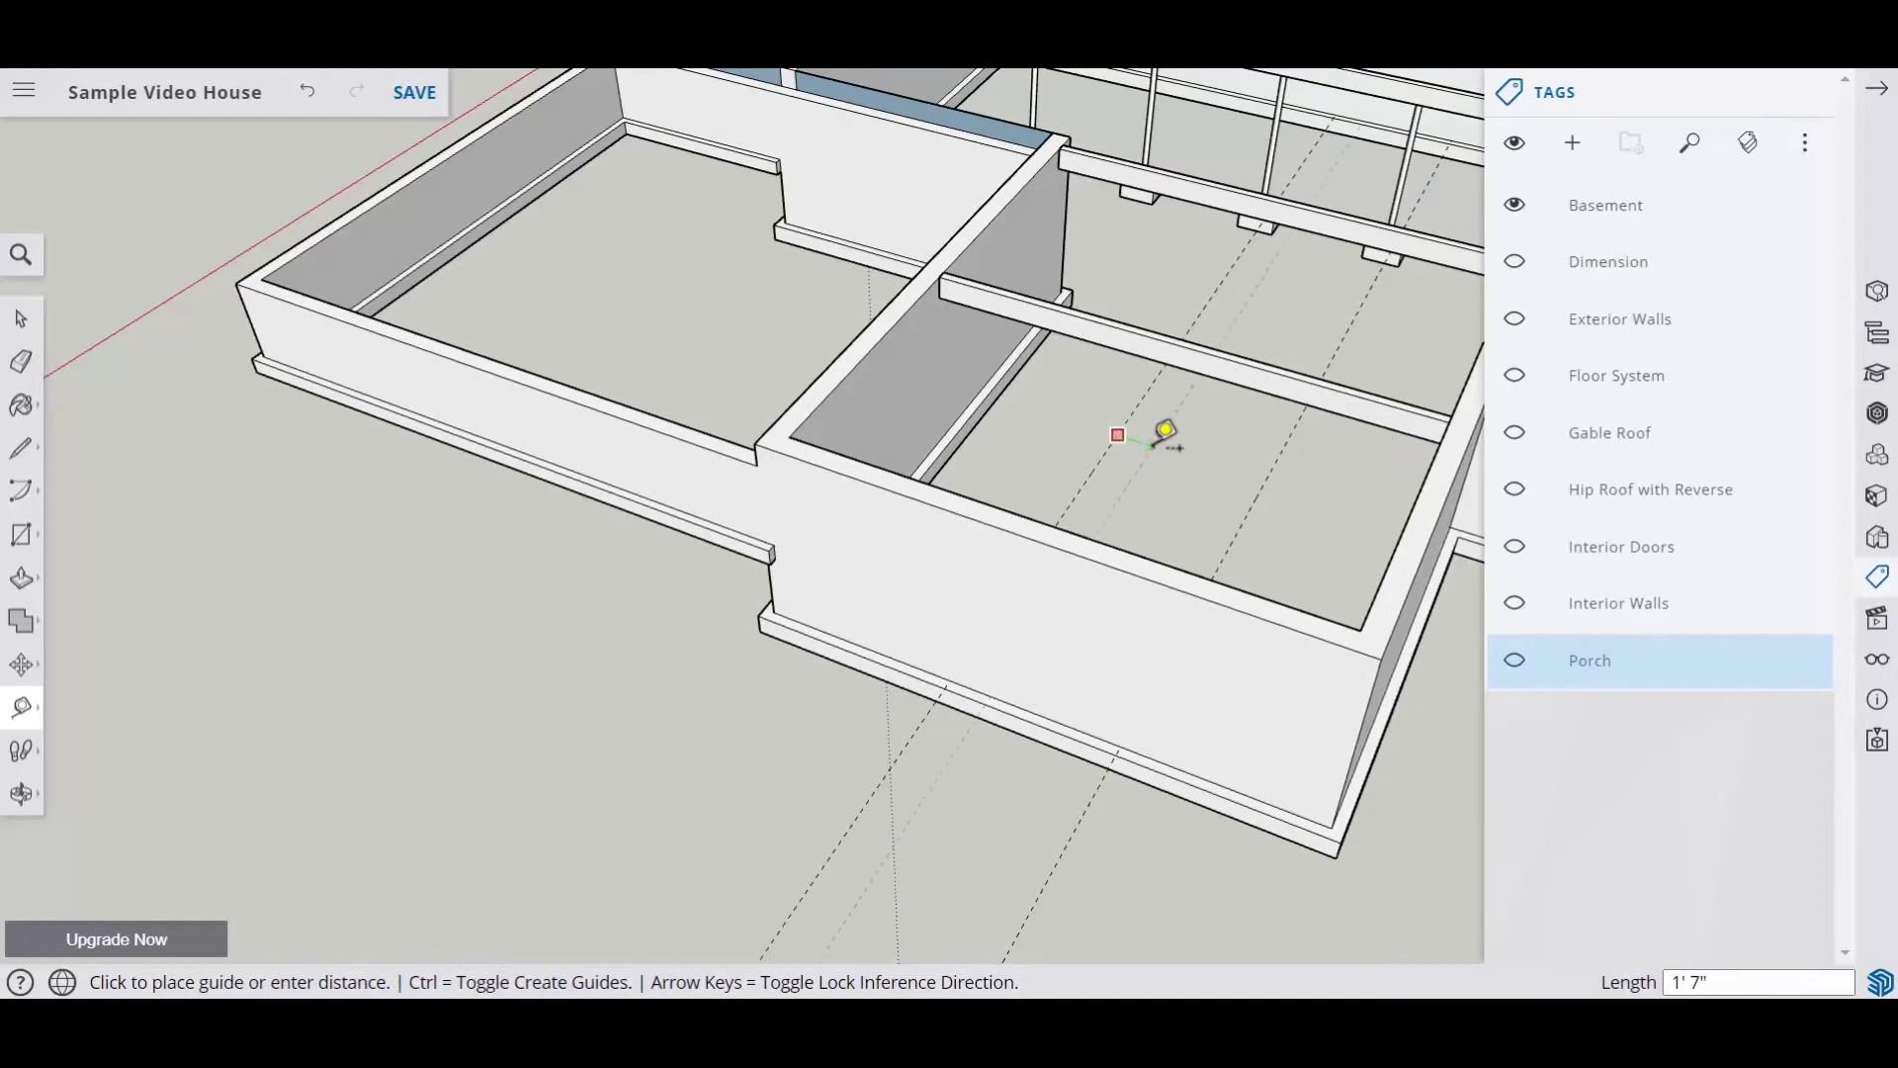
pyautogui.write('12')
pyautogui.press('Return')
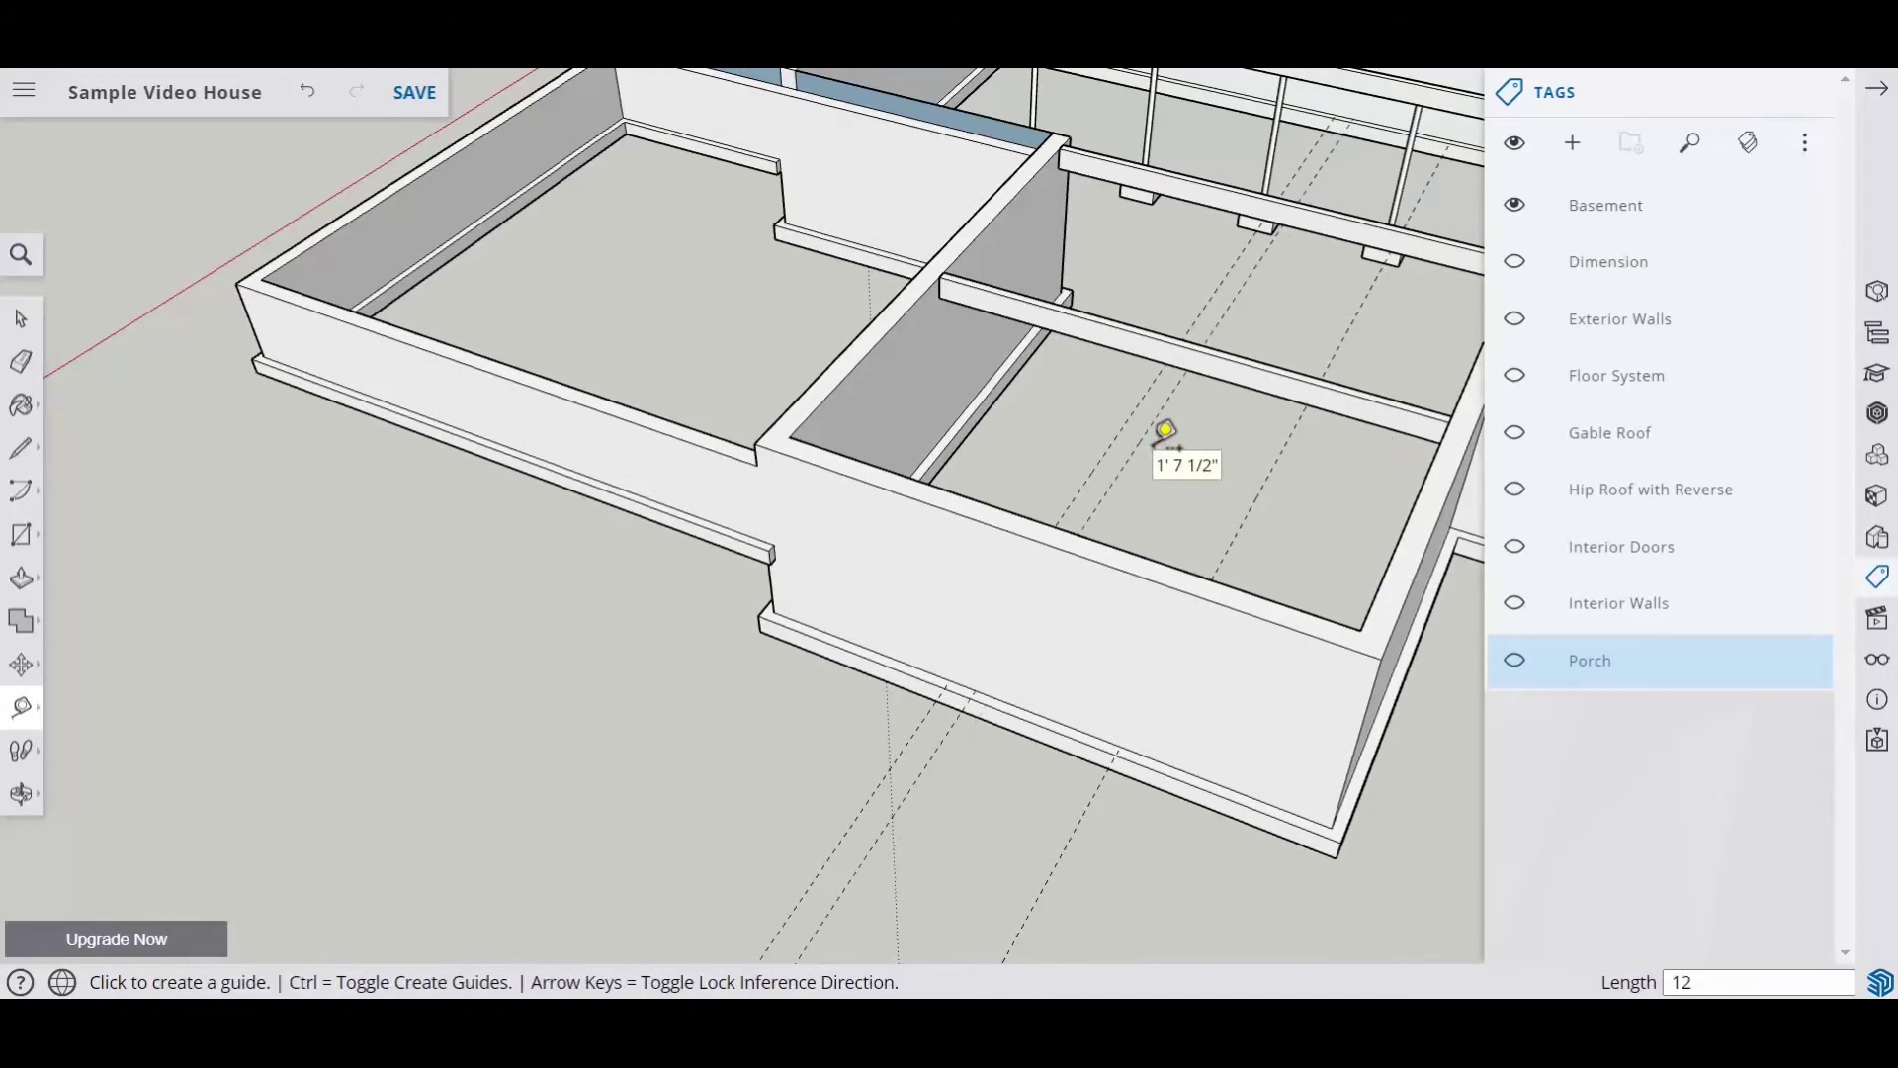
pyautogui.click(1118, 441)
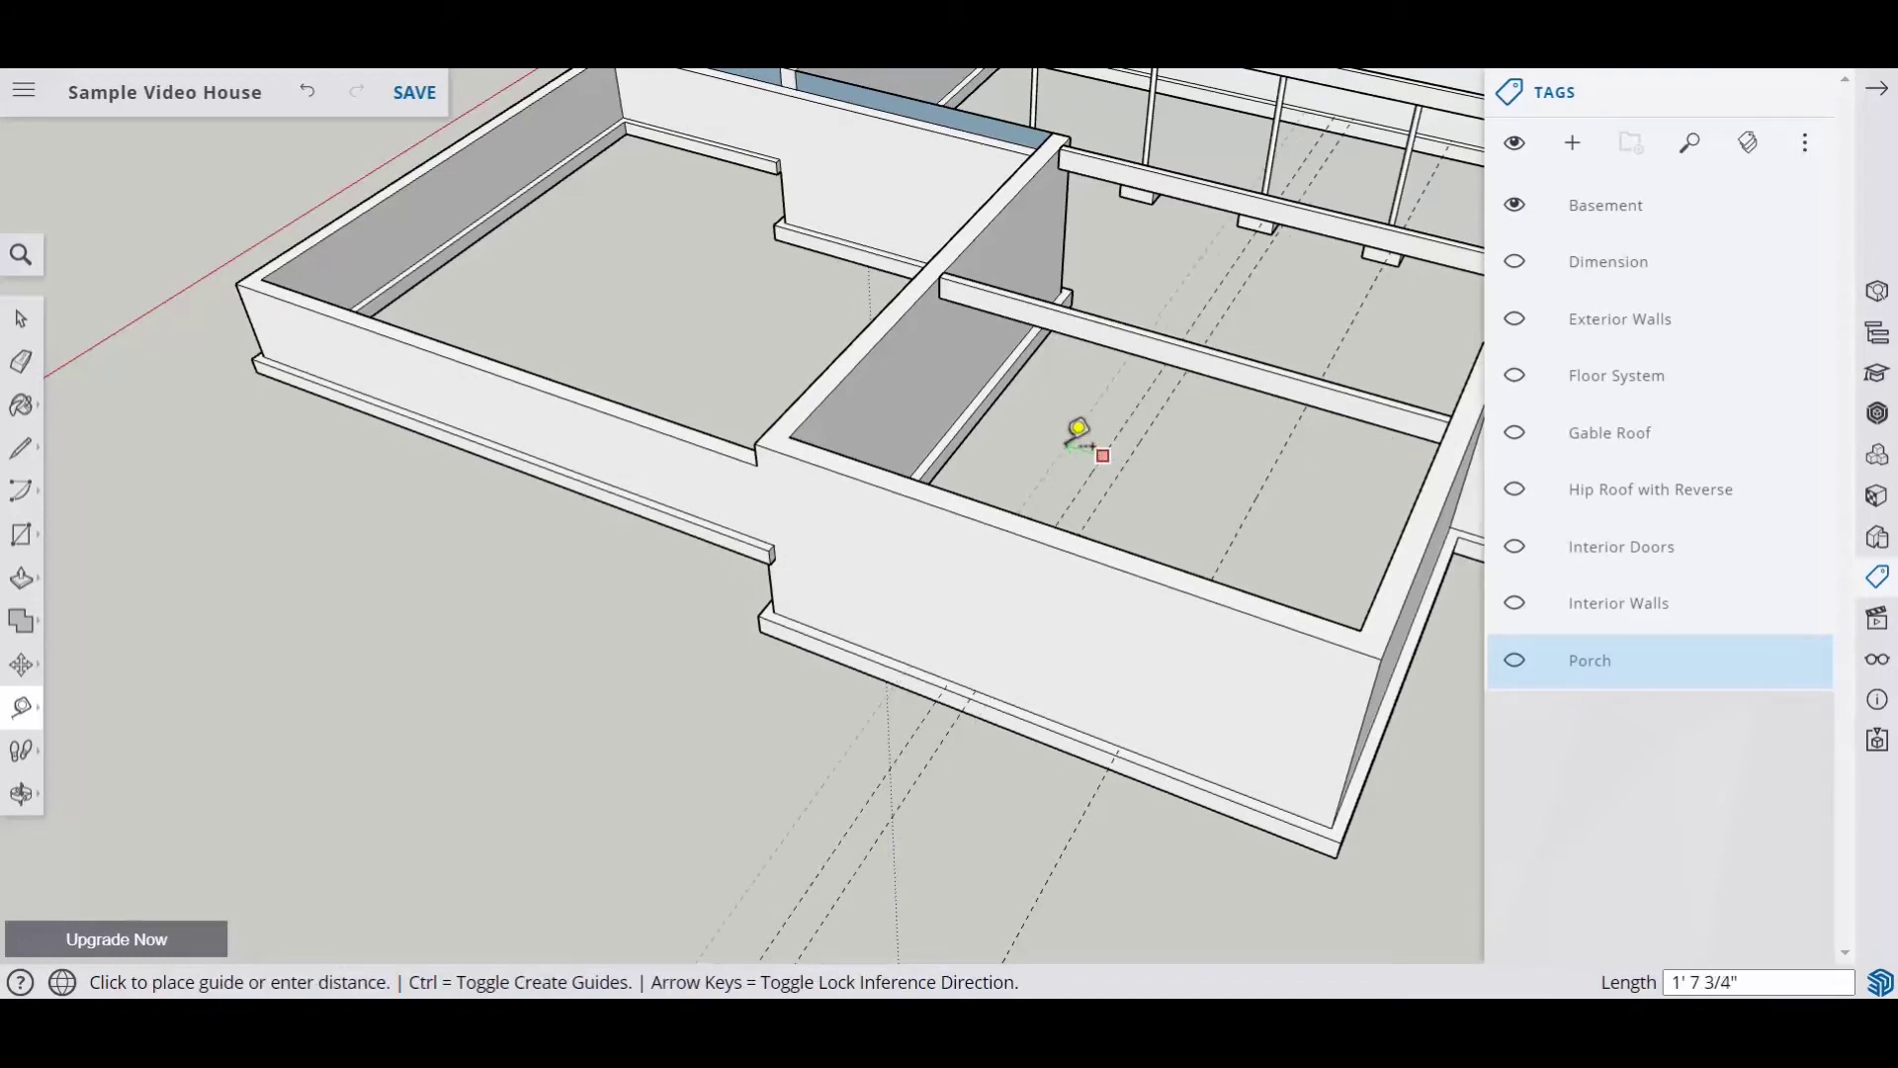
pyautogui.click(1078, 433)
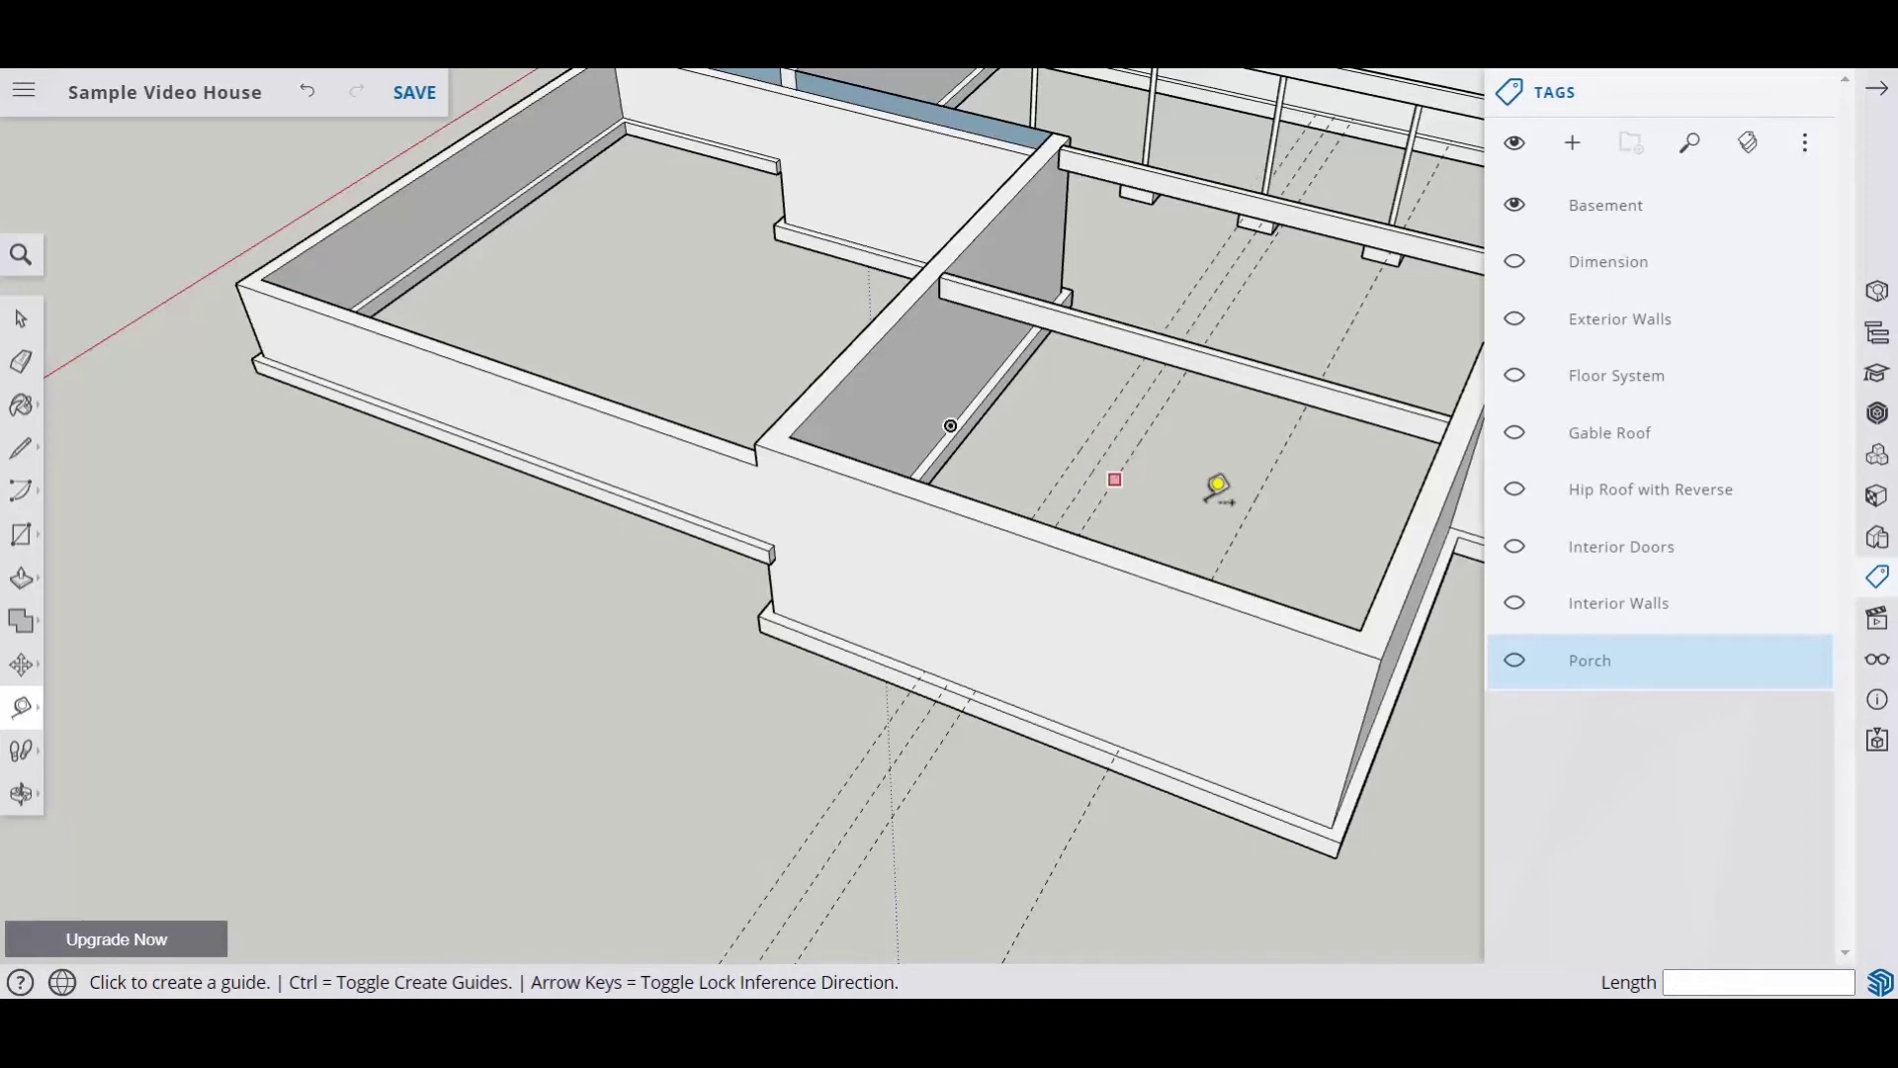
pyautogui.click(1244, 521)
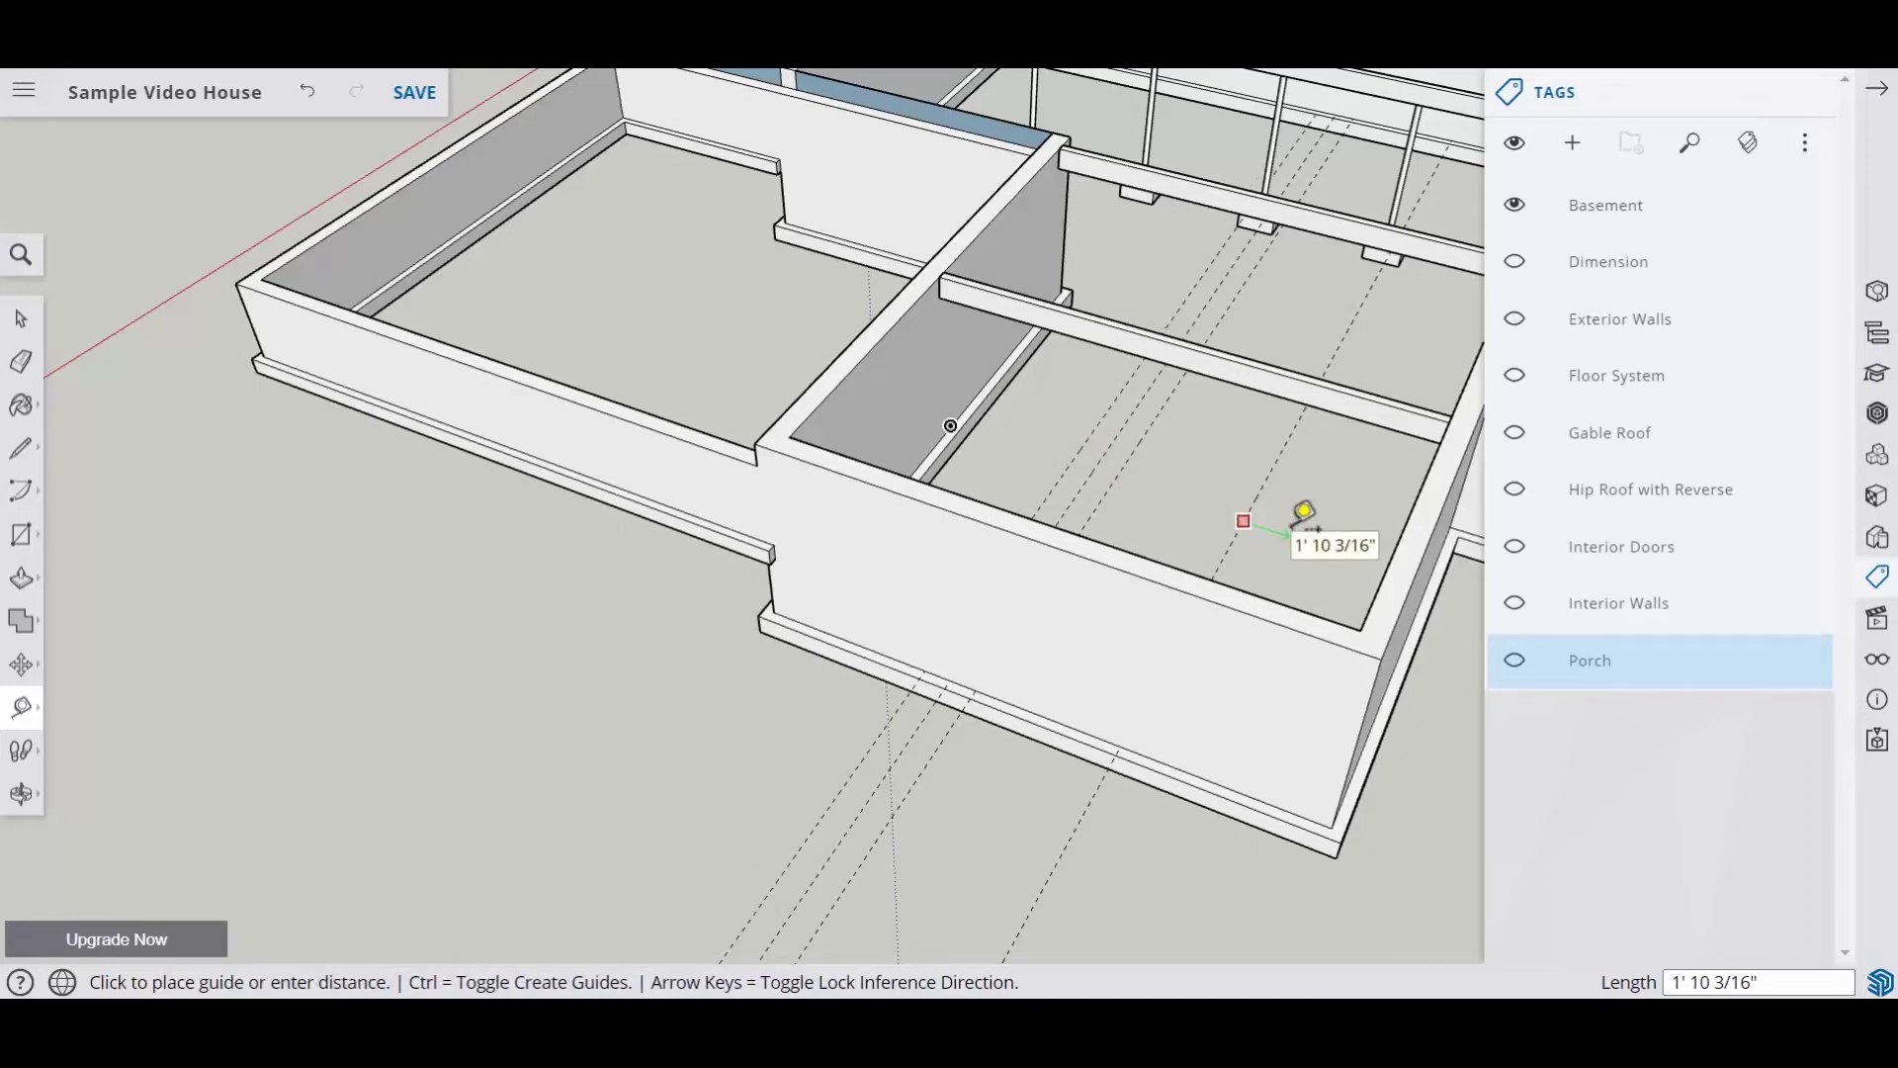
pyautogui.write('12')
pyautogui.press('Return')
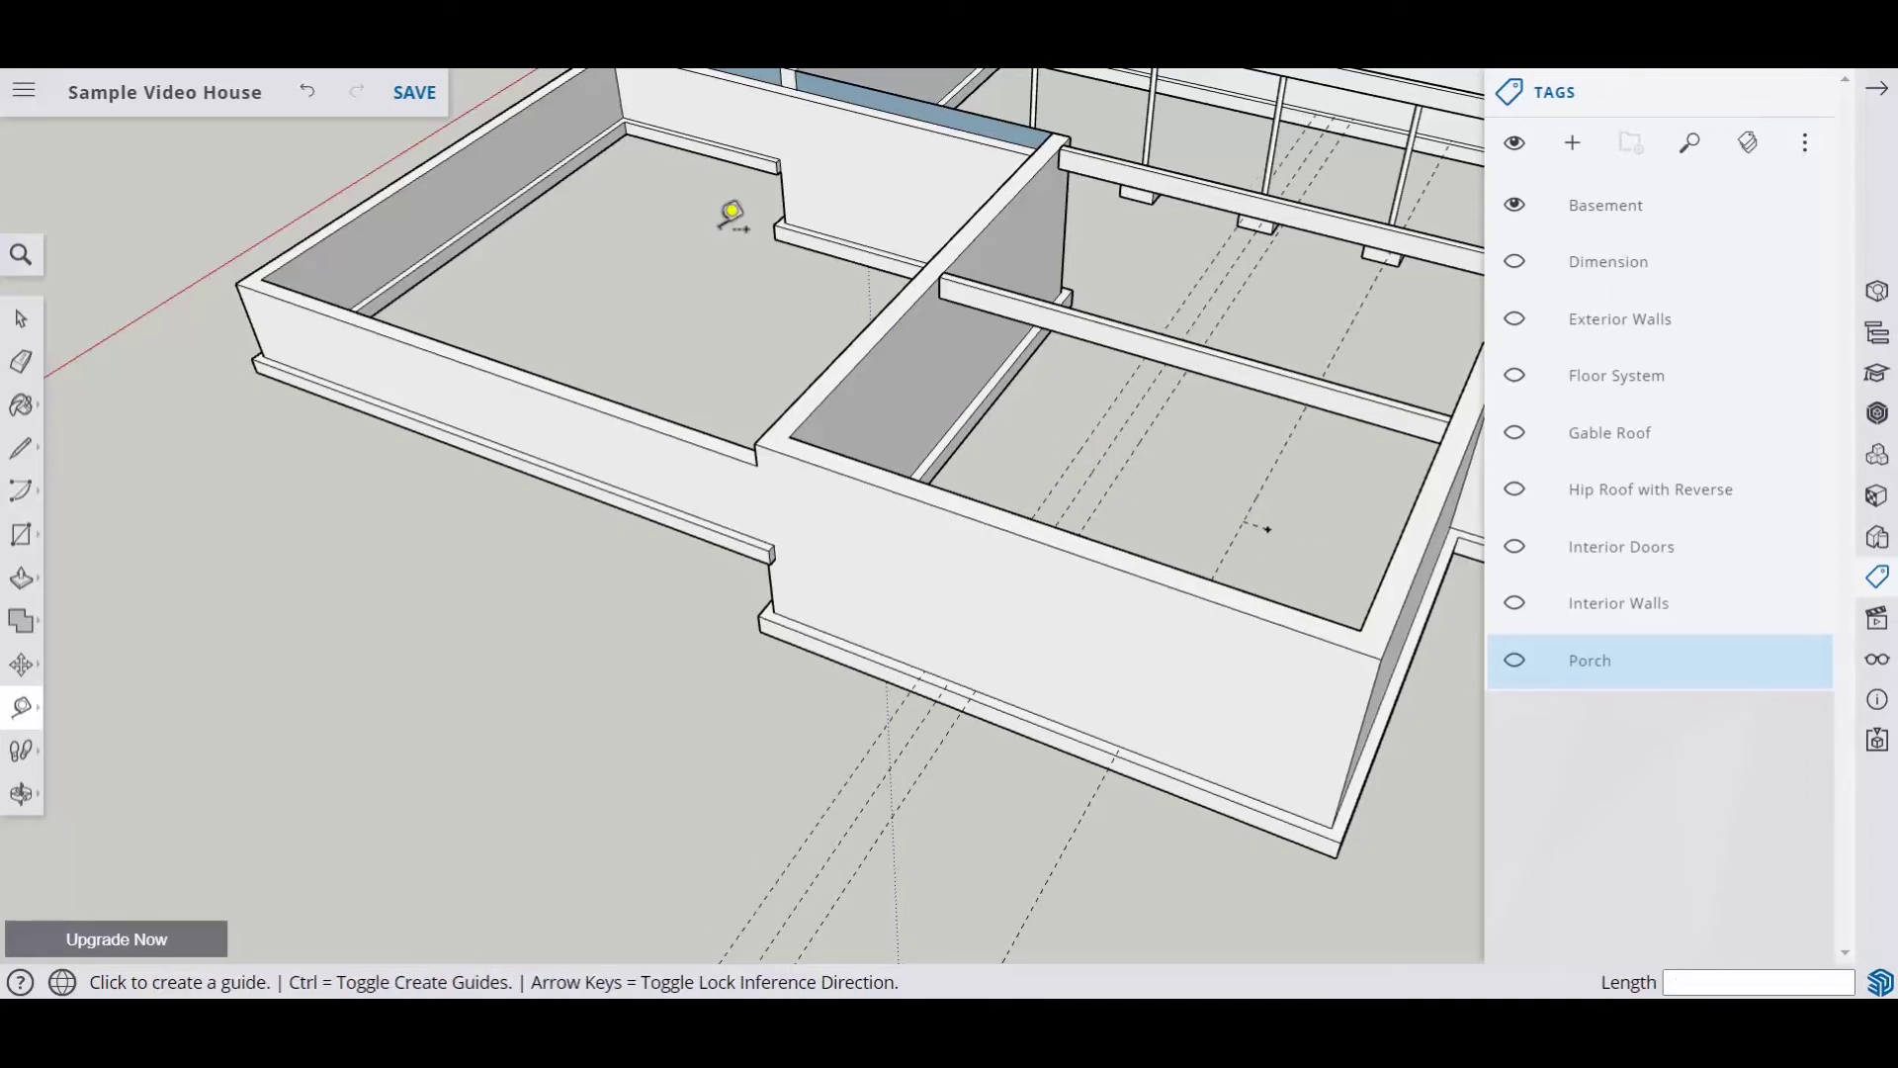
pyautogui.click(307, 91)
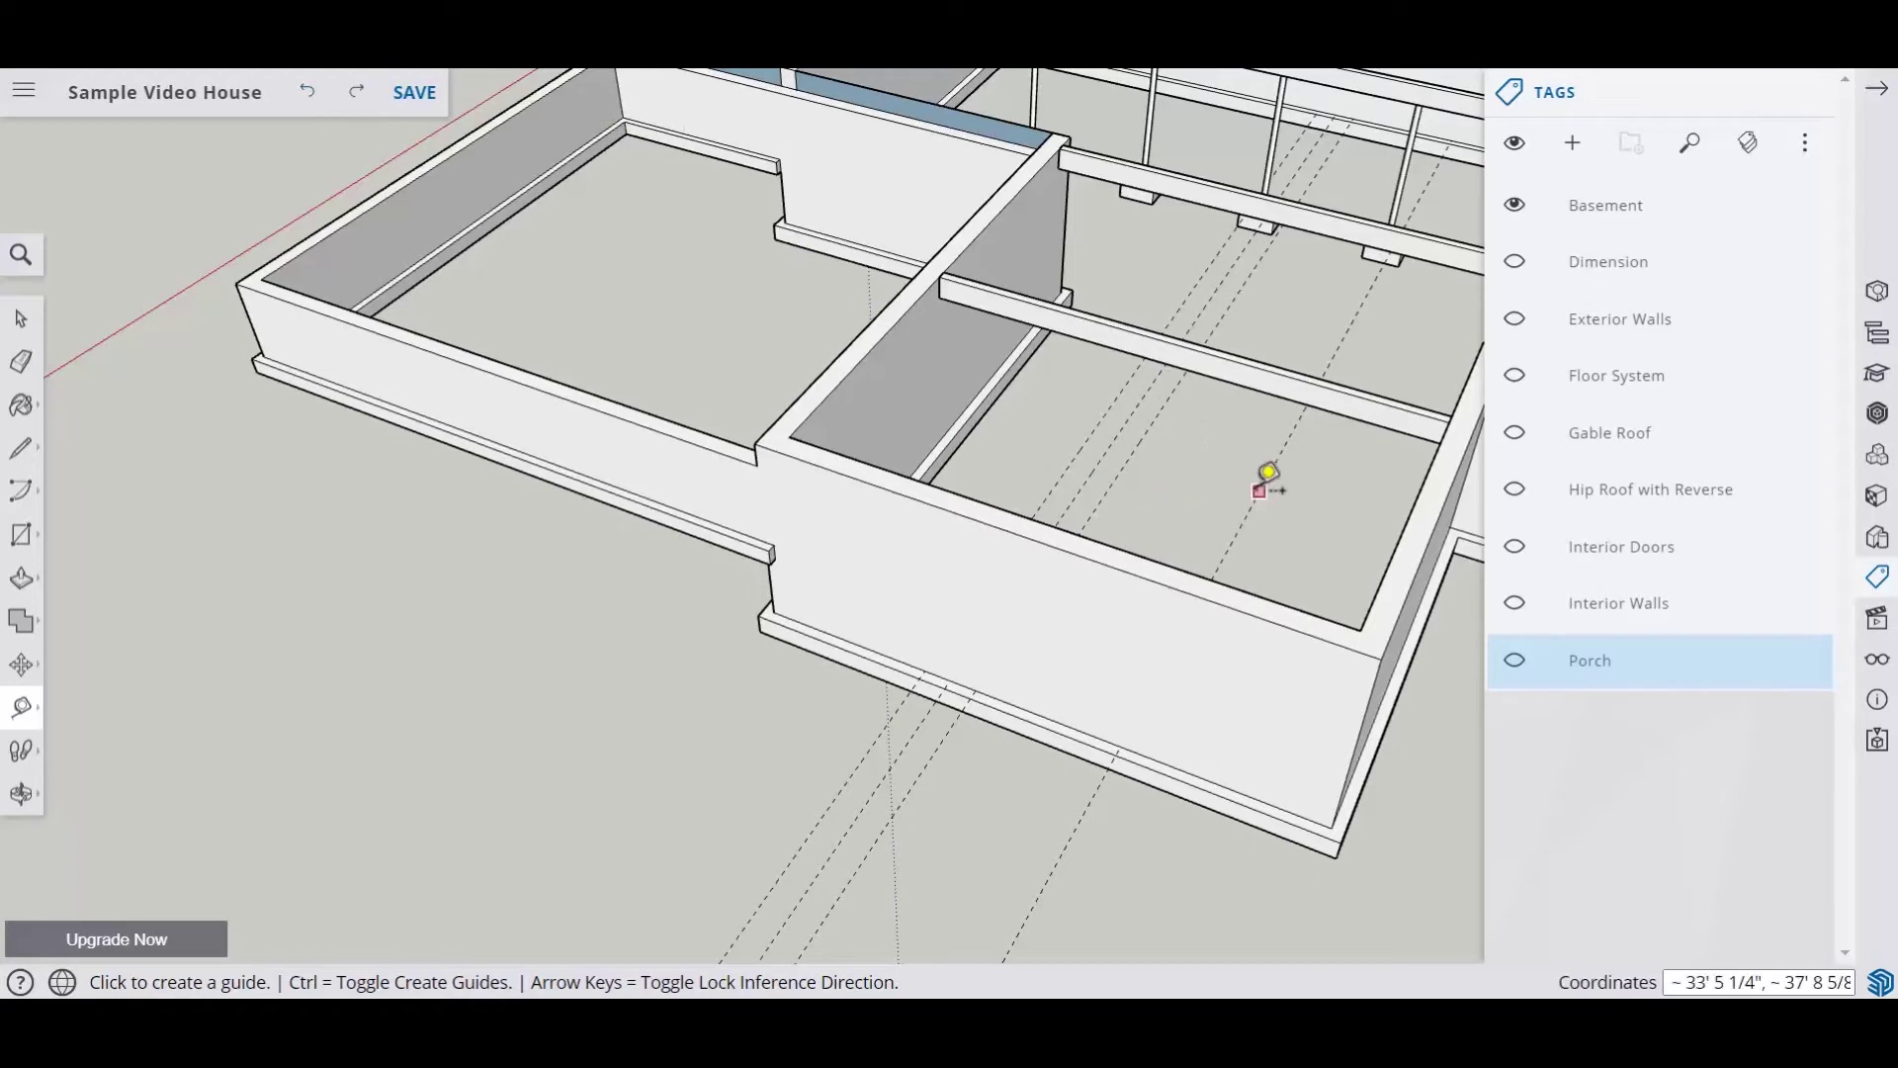
# Step: Add a parallel guide 12 inches to each side of the second 77.325-inch guide, and save the model
pyautogui.click(1262, 489)
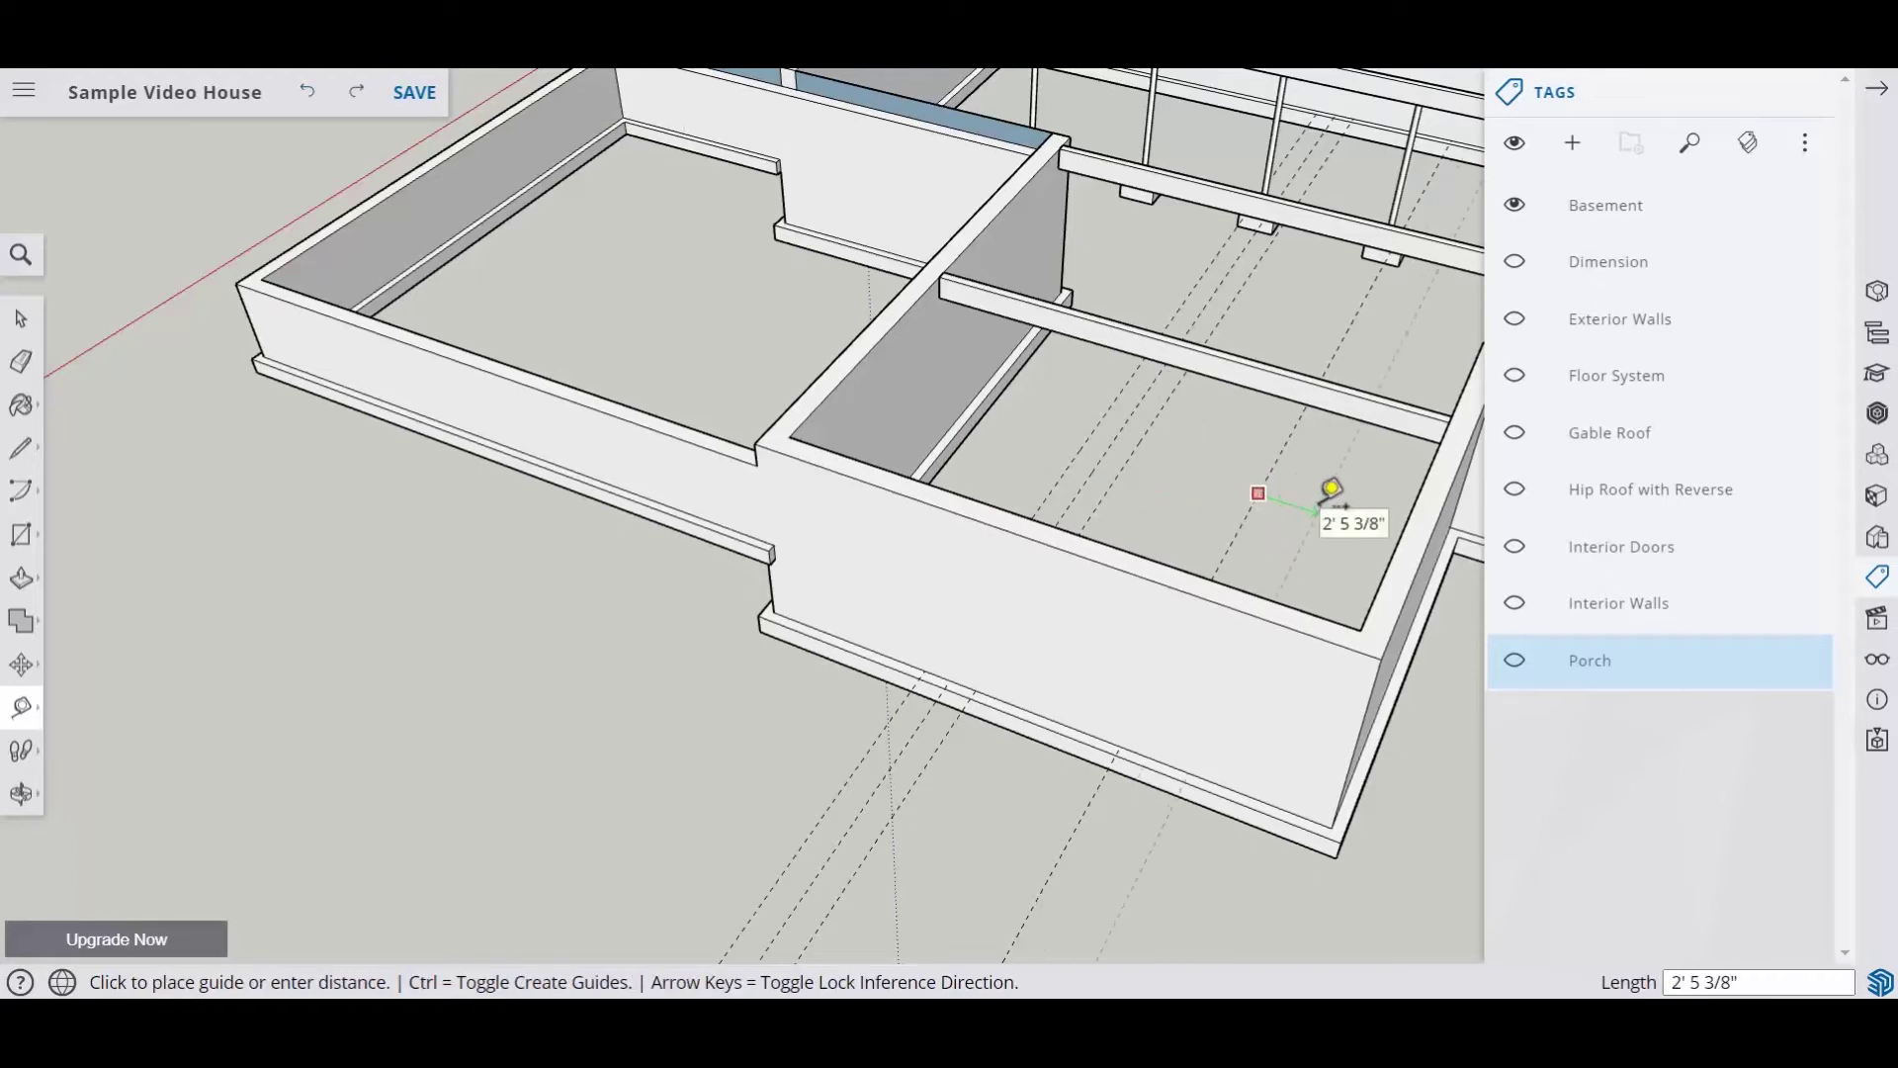
pyautogui.click(1320, 489)
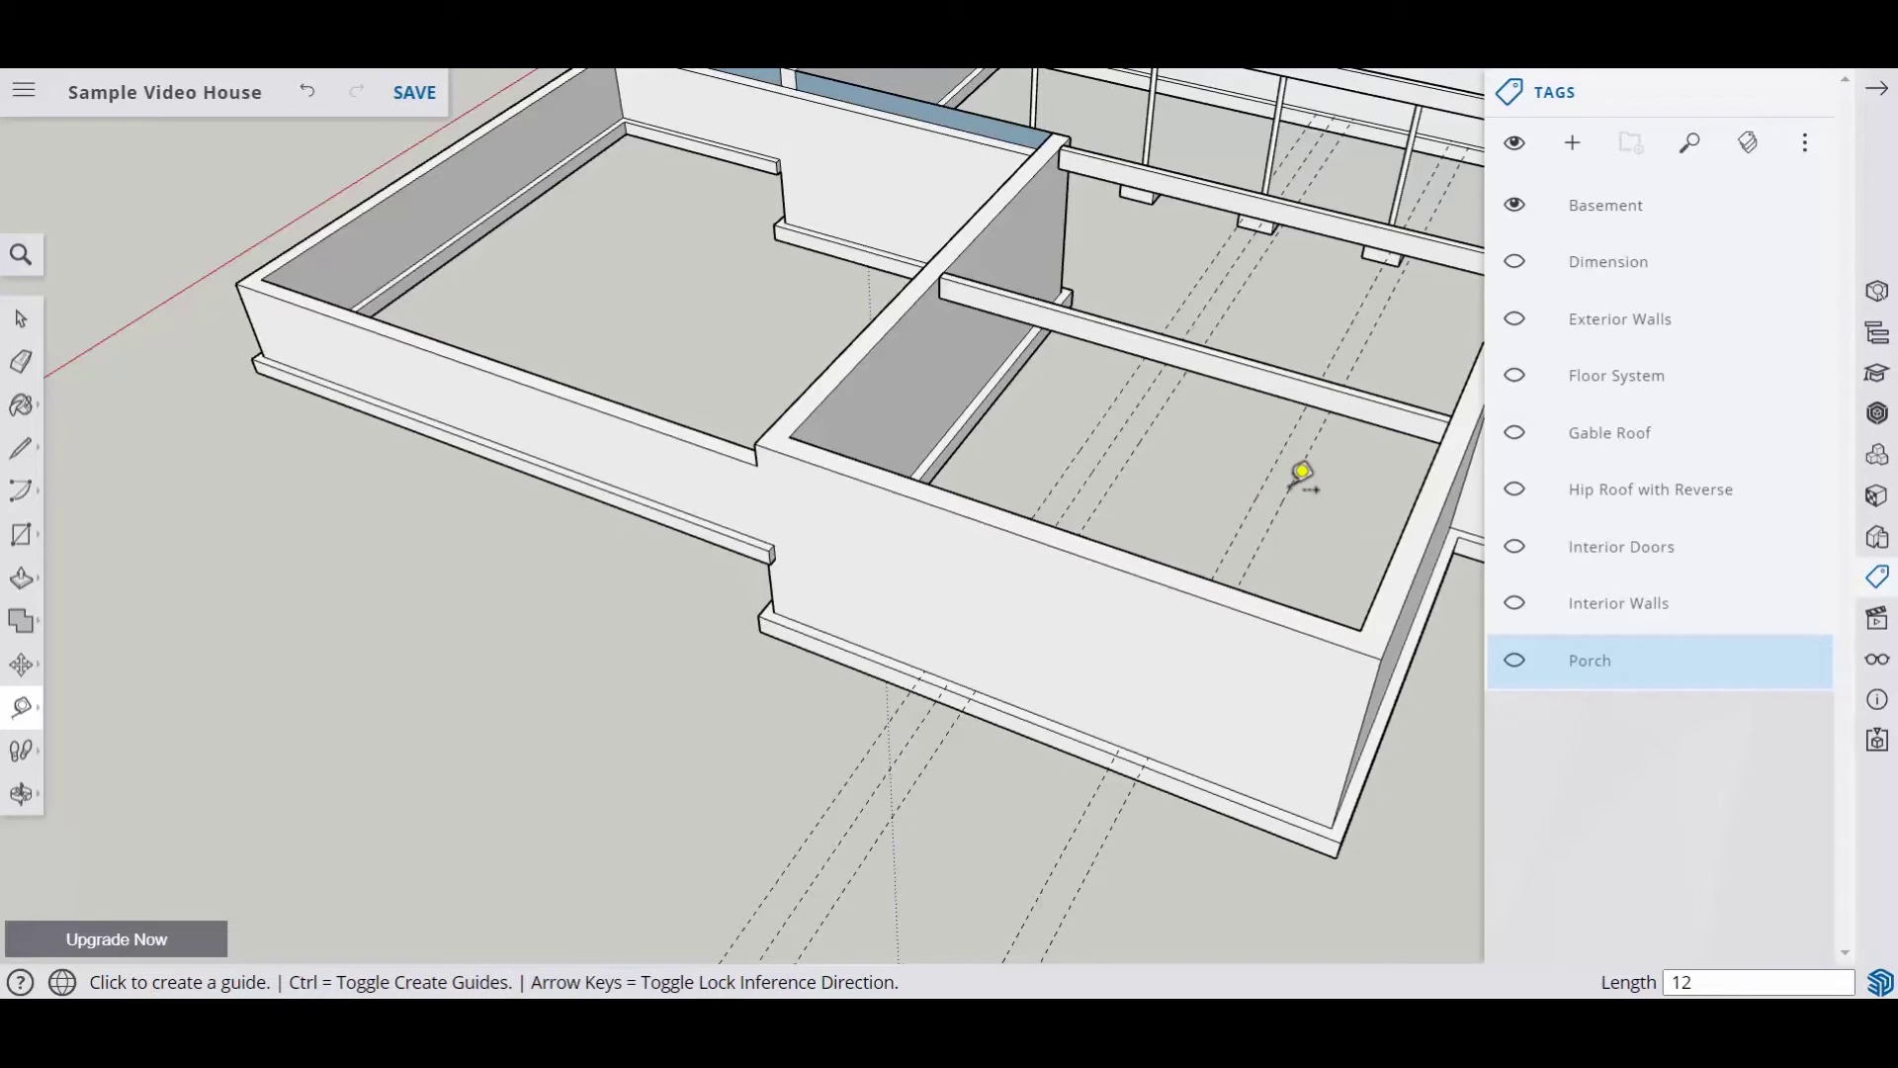
pyautogui.click(1270, 466)
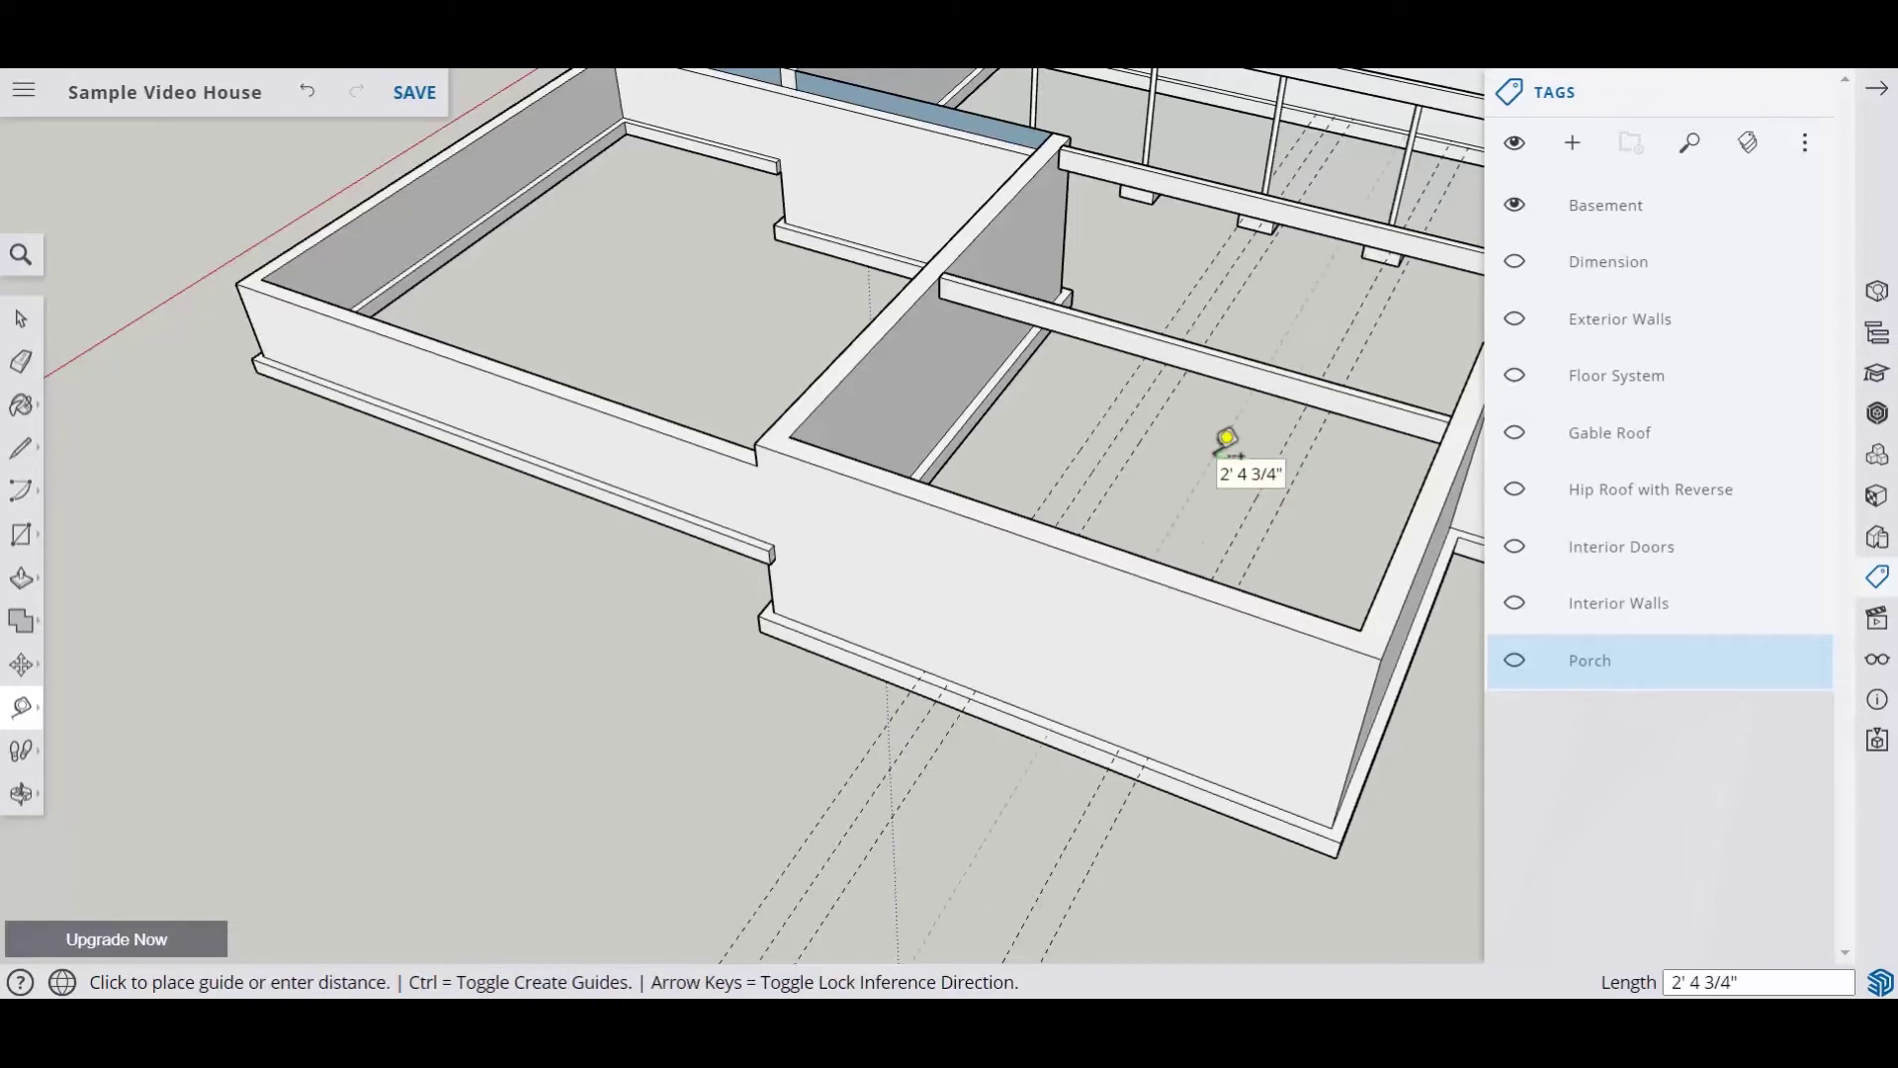
pyautogui.write('12')
pyautogui.press('Return')
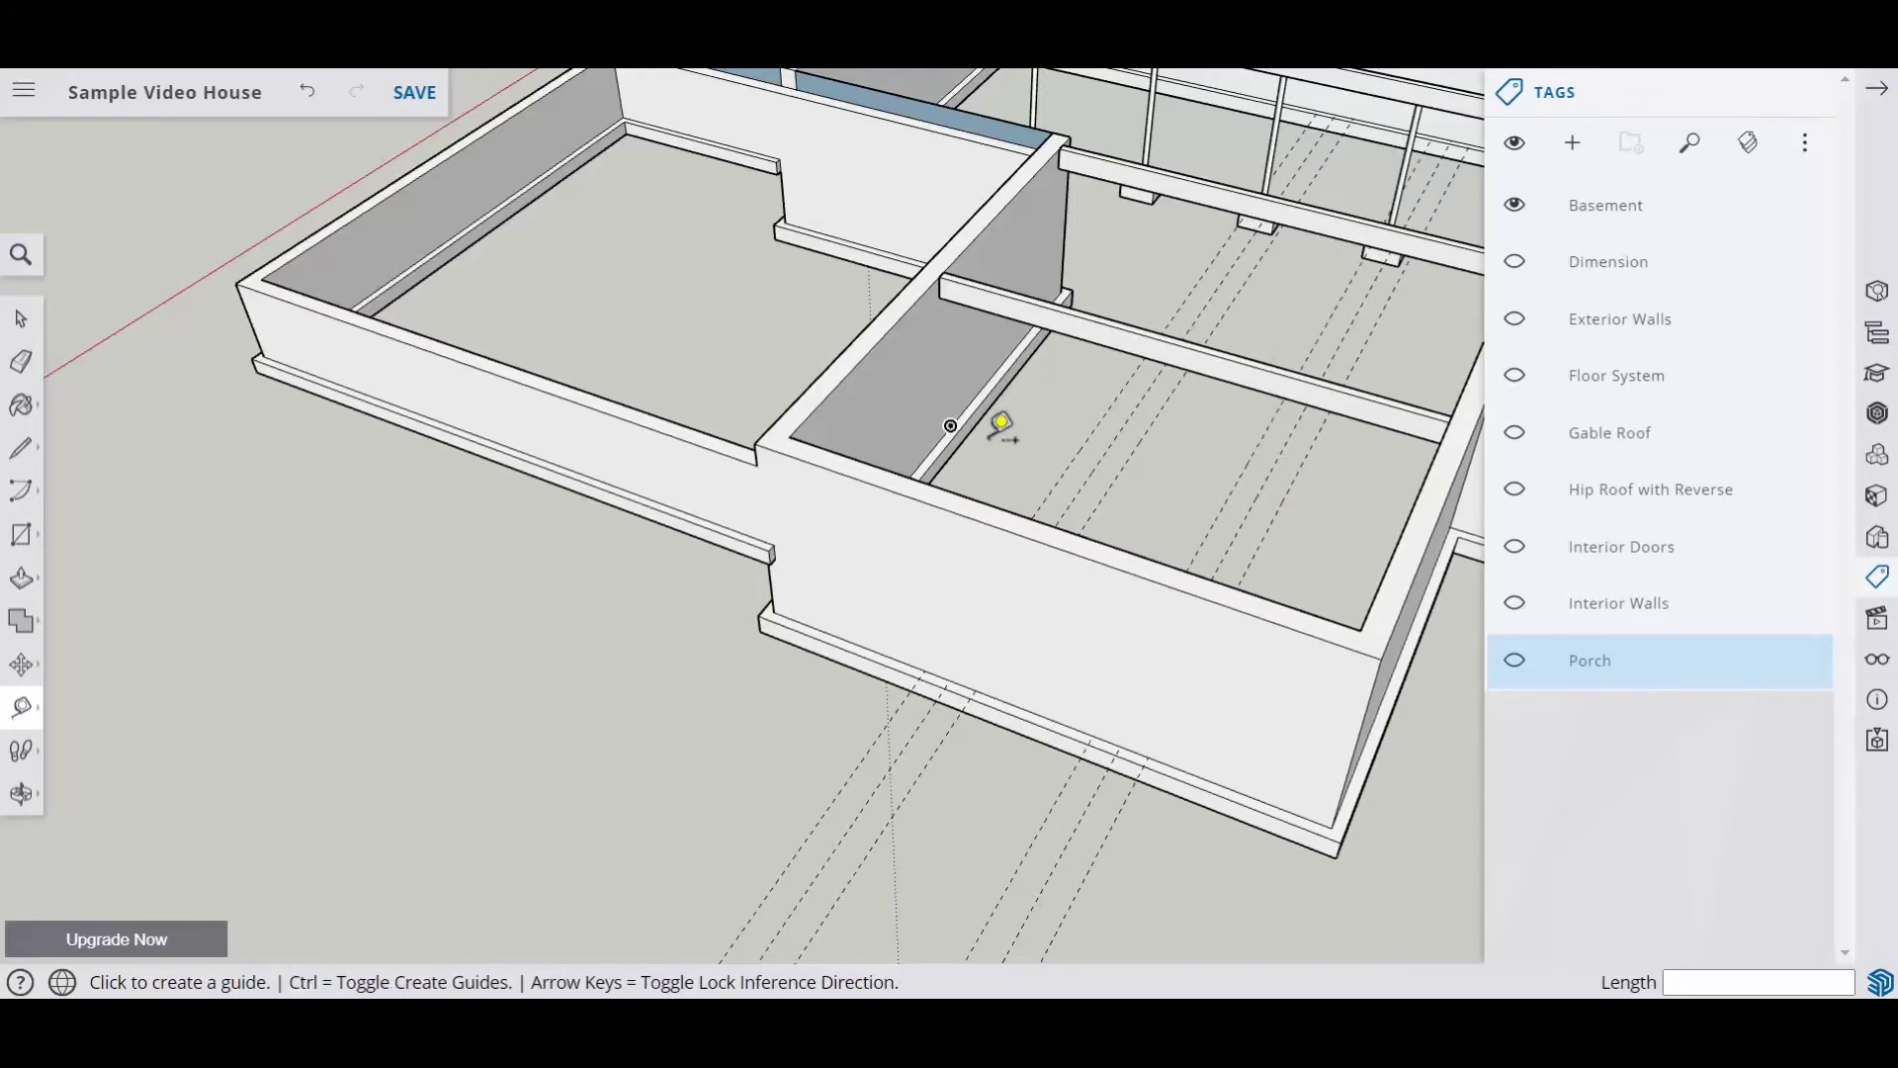
pyautogui.moveTo(1102, 445); pyautogui.dragTo(989, 489, button='middle')
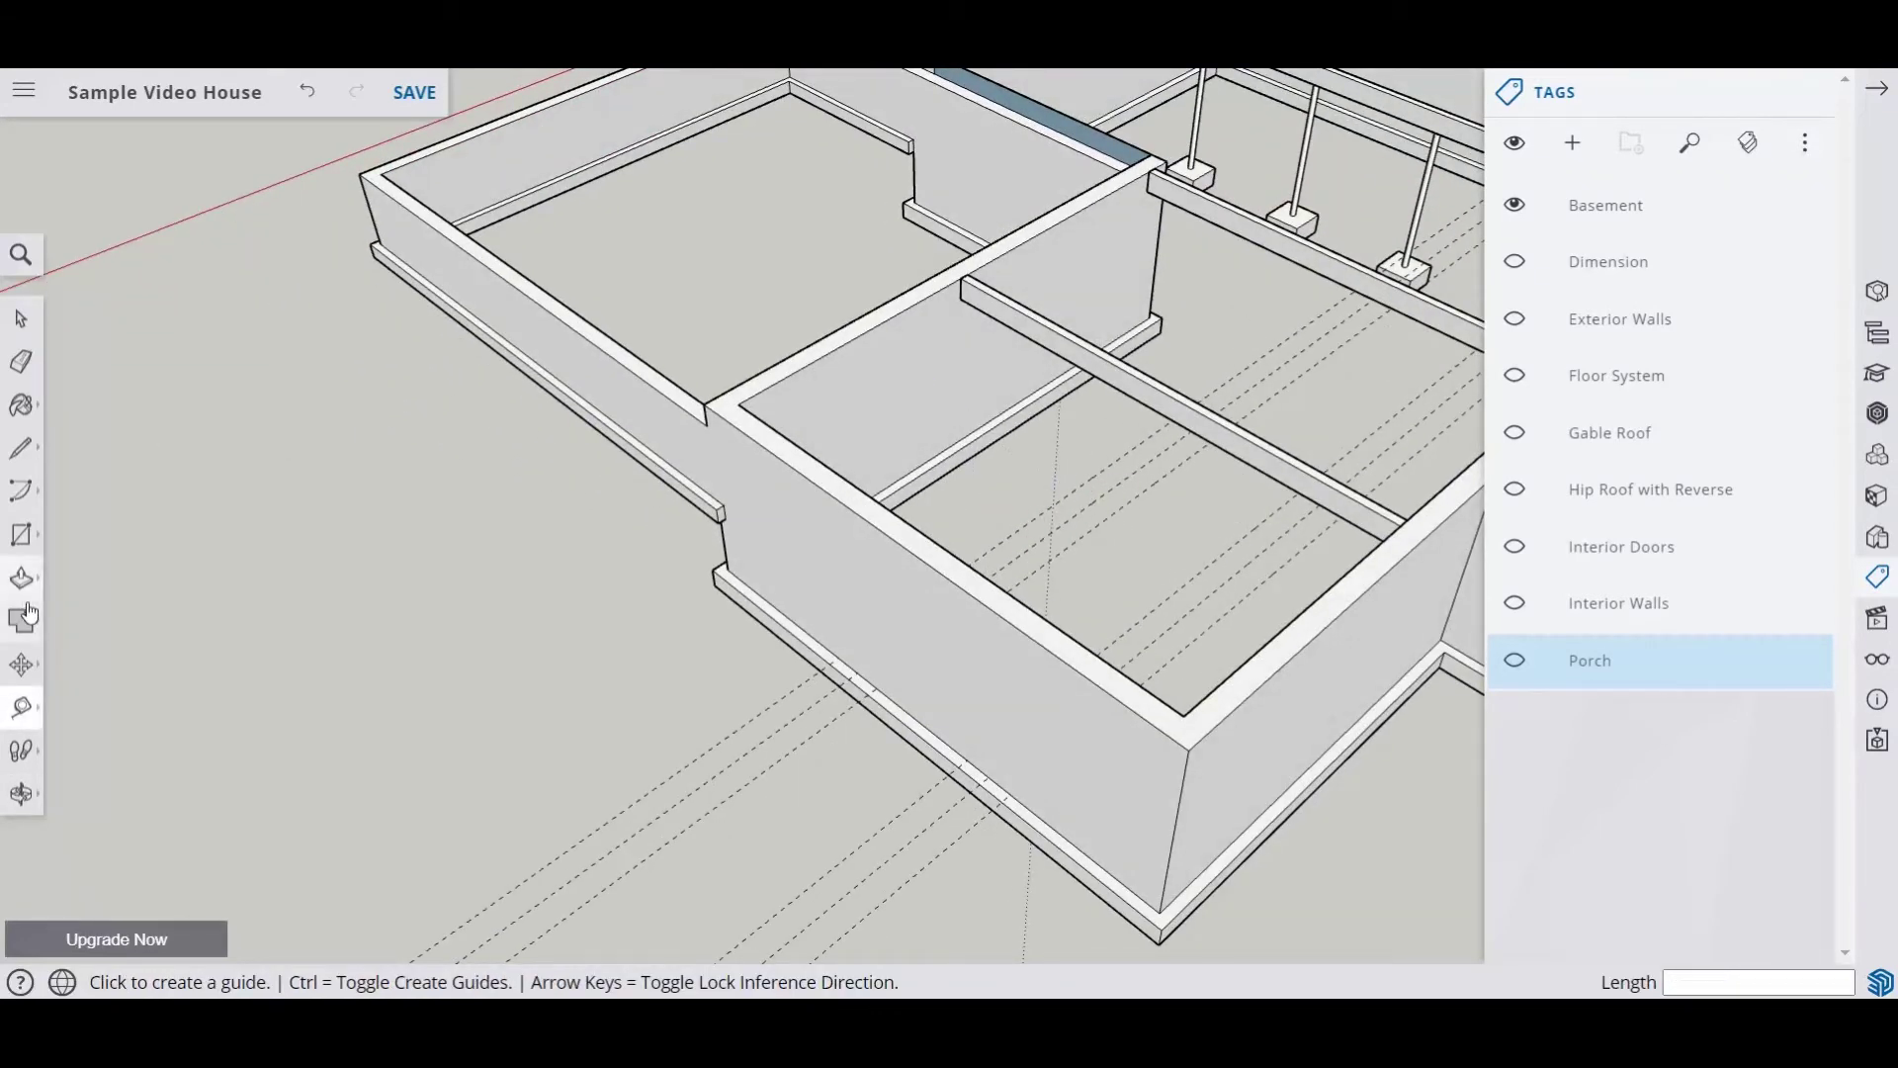
pyautogui.hotkey('ctrl', 's')
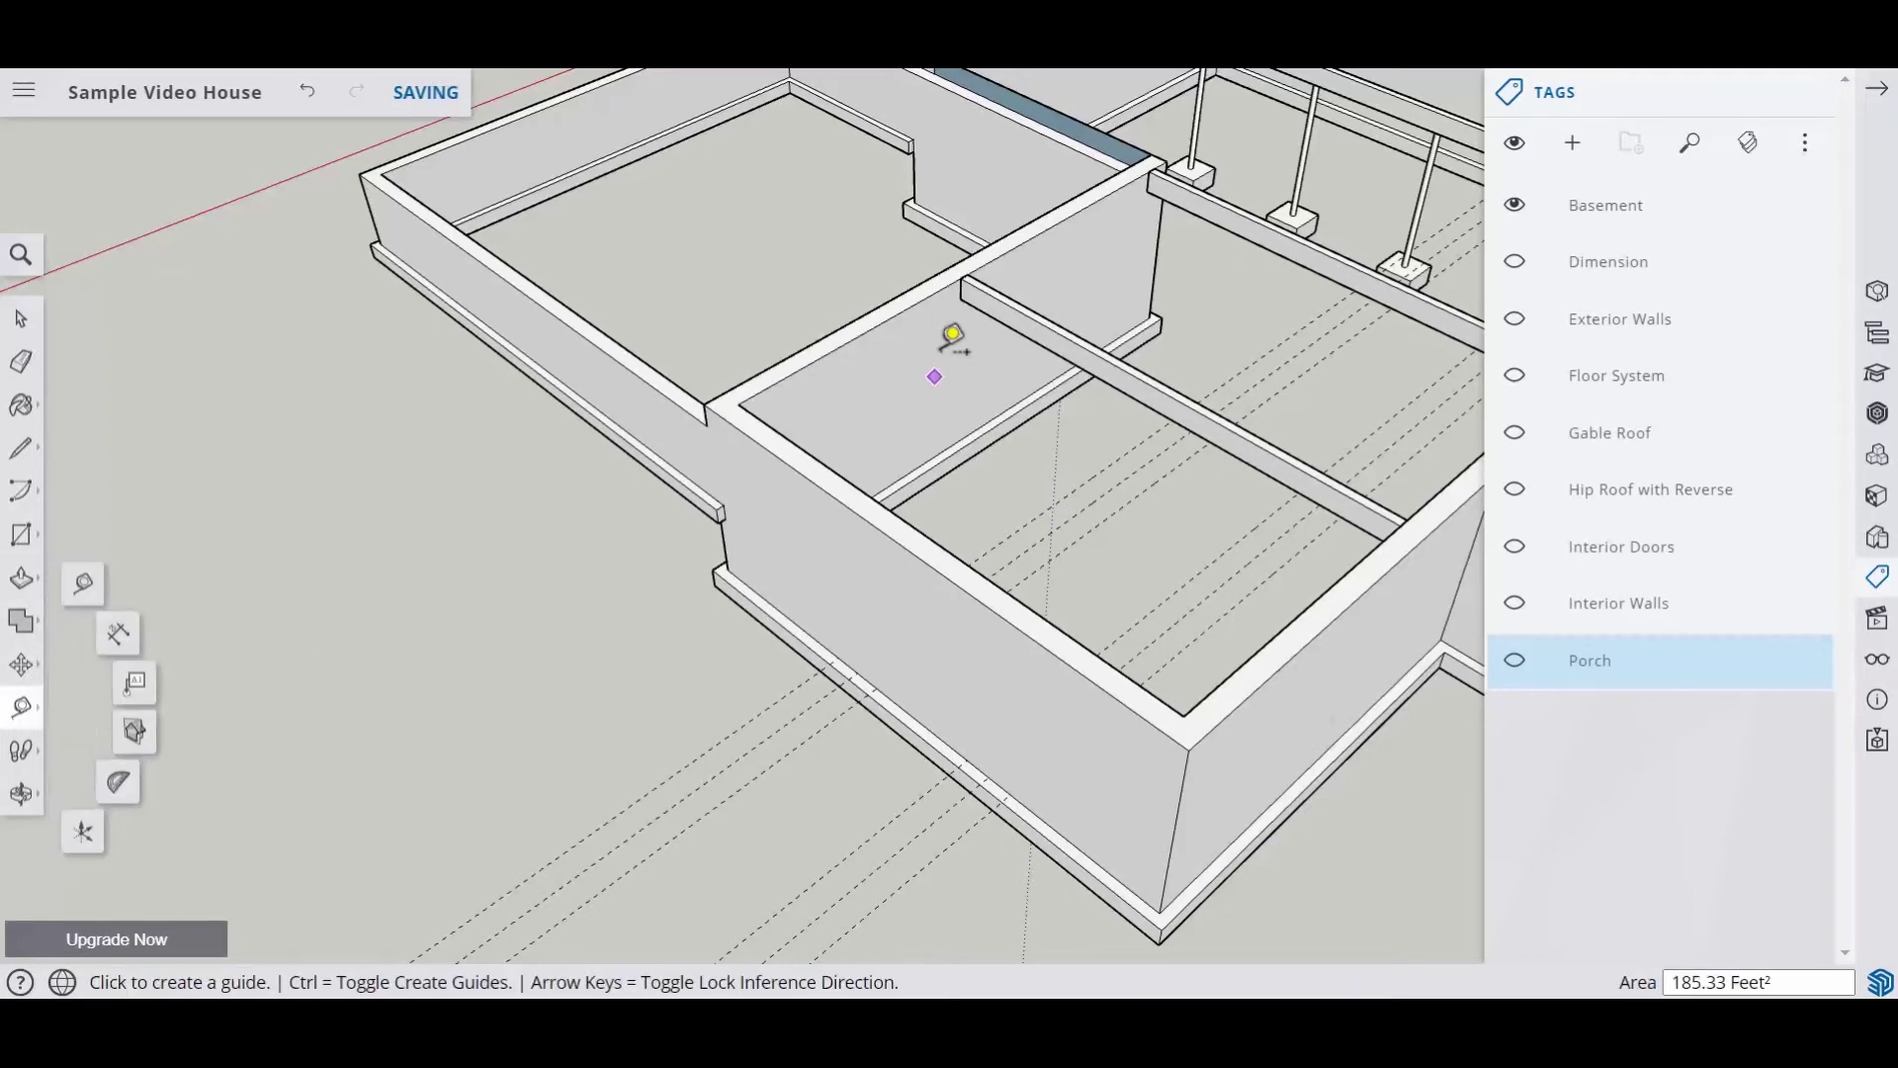
# Step: Place a vertical guide through the lower corner of the beam's end where it meets the wall face
pyautogui.scroll(5, 966, 285)
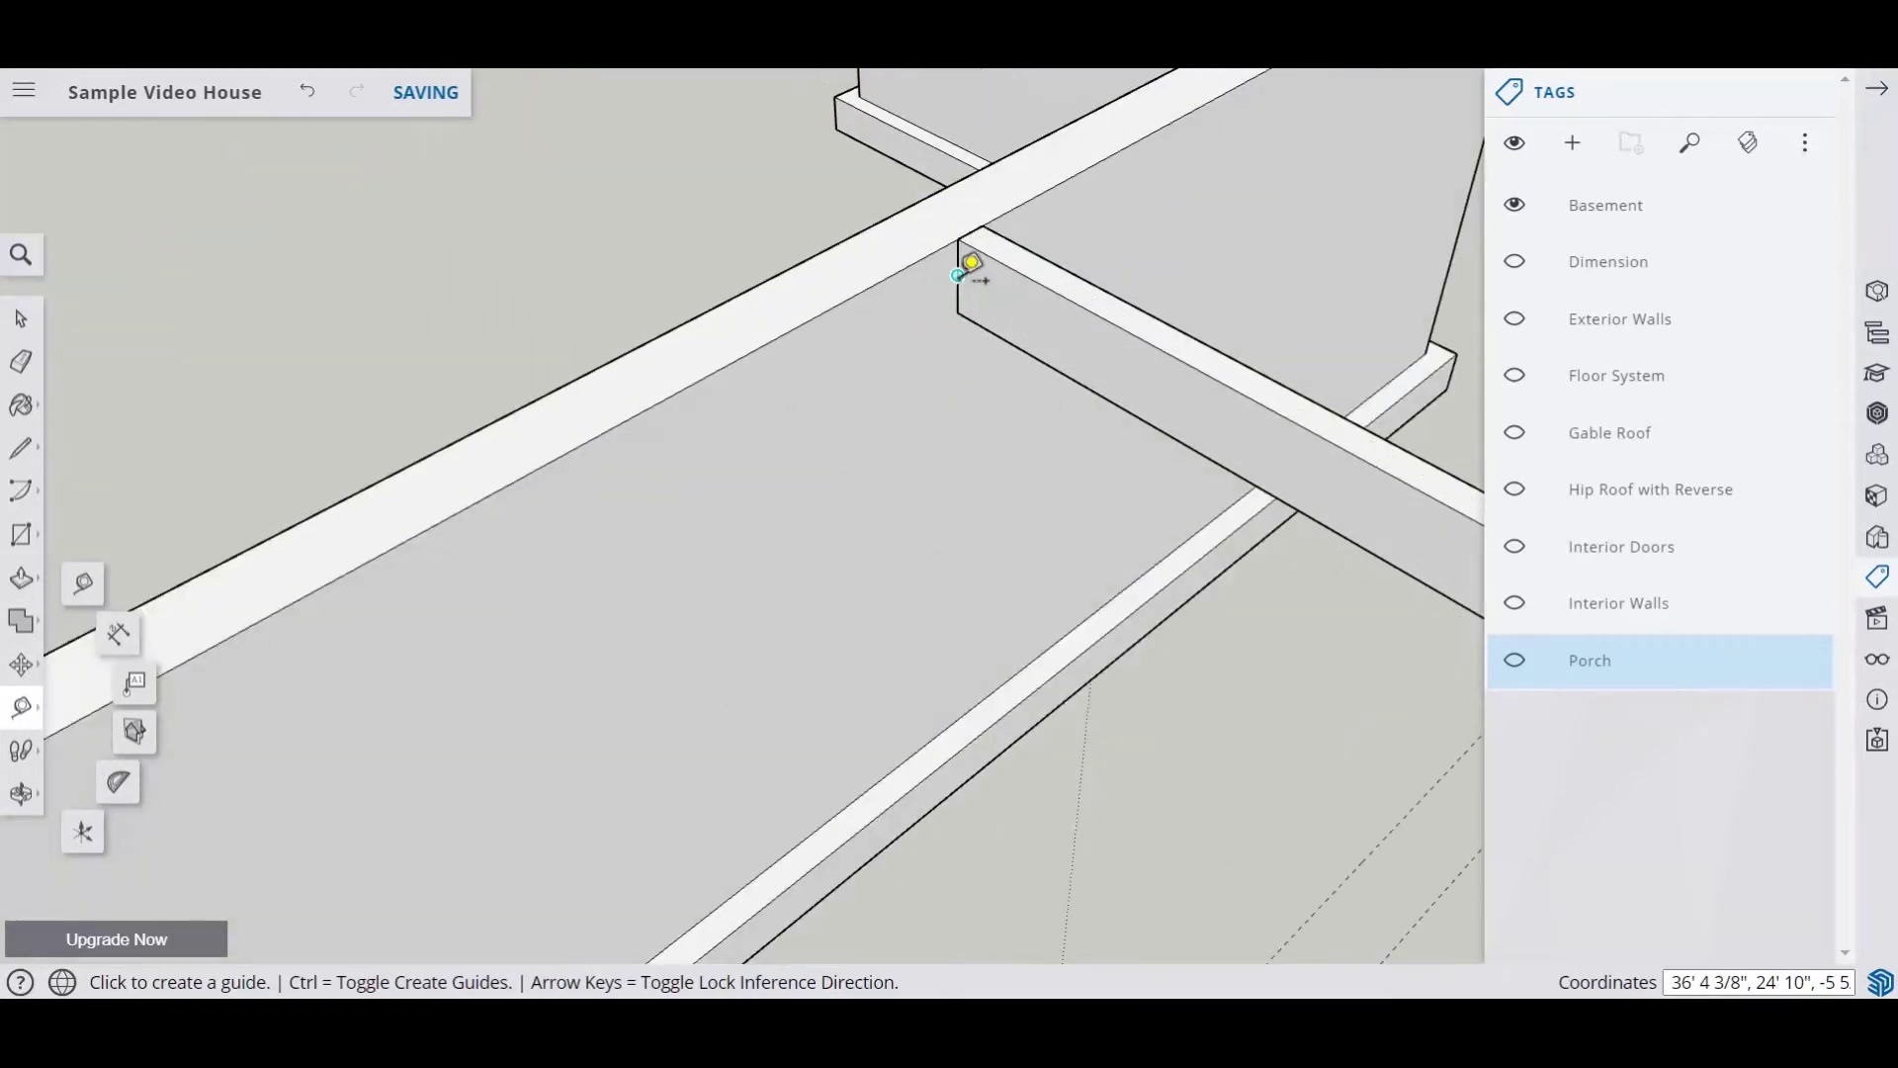
pyautogui.click(957, 308)
pyautogui.click(955, 373)
pyautogui.scroll(-3, 956, 375)
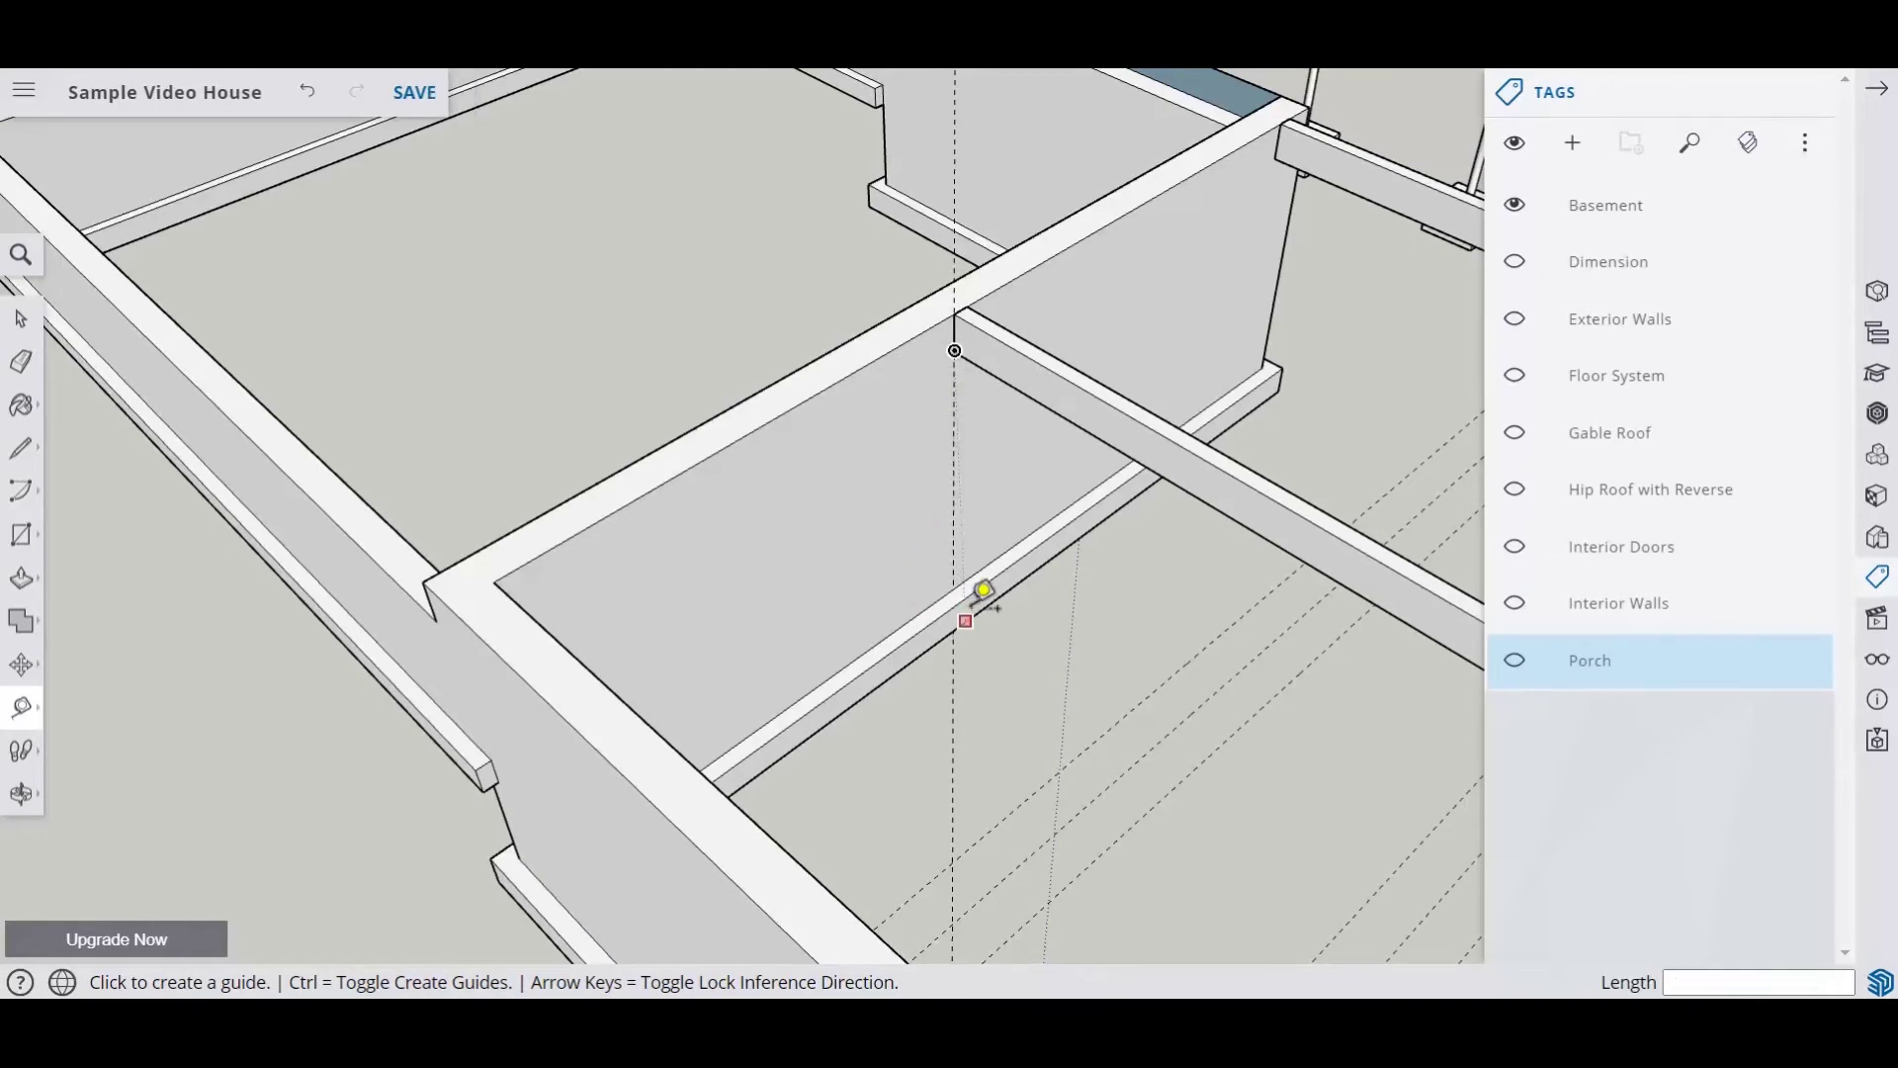
# Step: Run a guide from the vertical guide's foot at the wall base, parallel to the beam, 19' 4" to the opposite wall
pyautogui.click(955, 589)
pyautogui.click(955, 589)
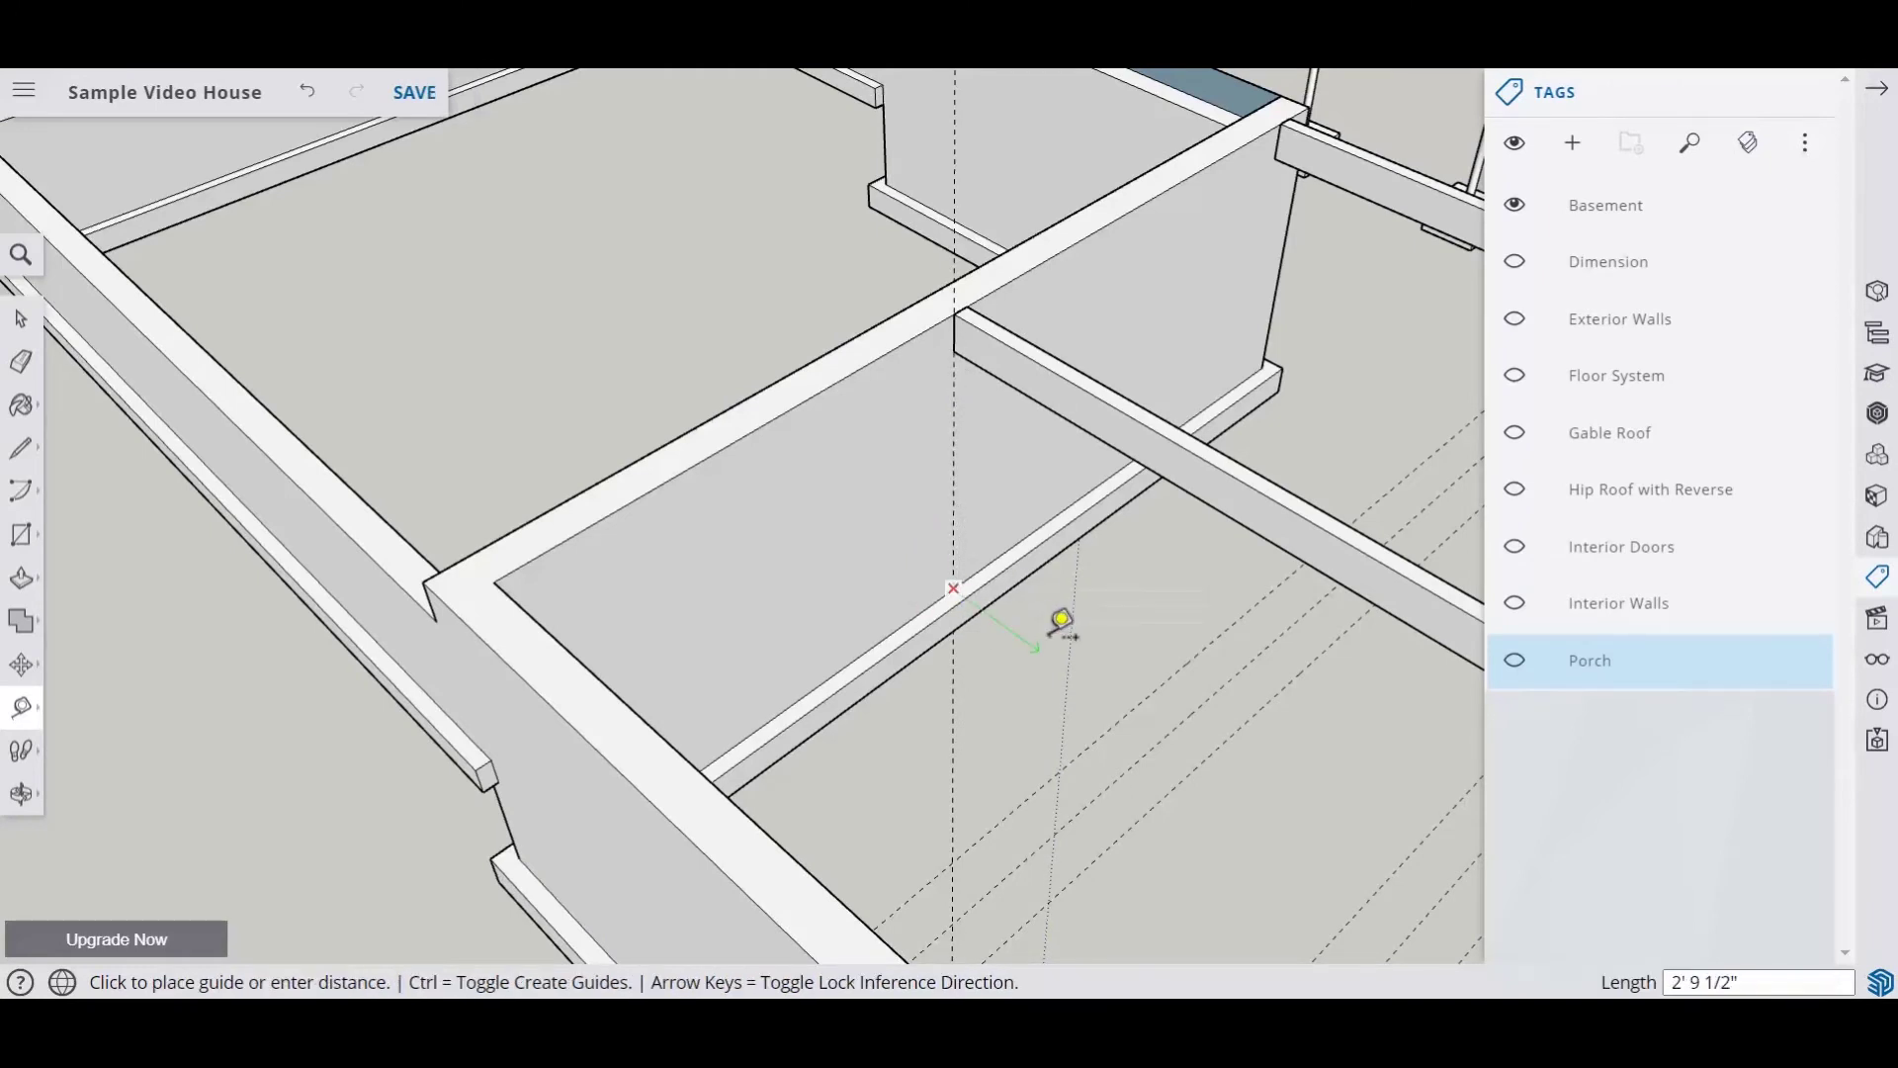
pyautogui.scroll(-3, 1059, 623)
pyautogui.scroll(-3, 1066, 623)
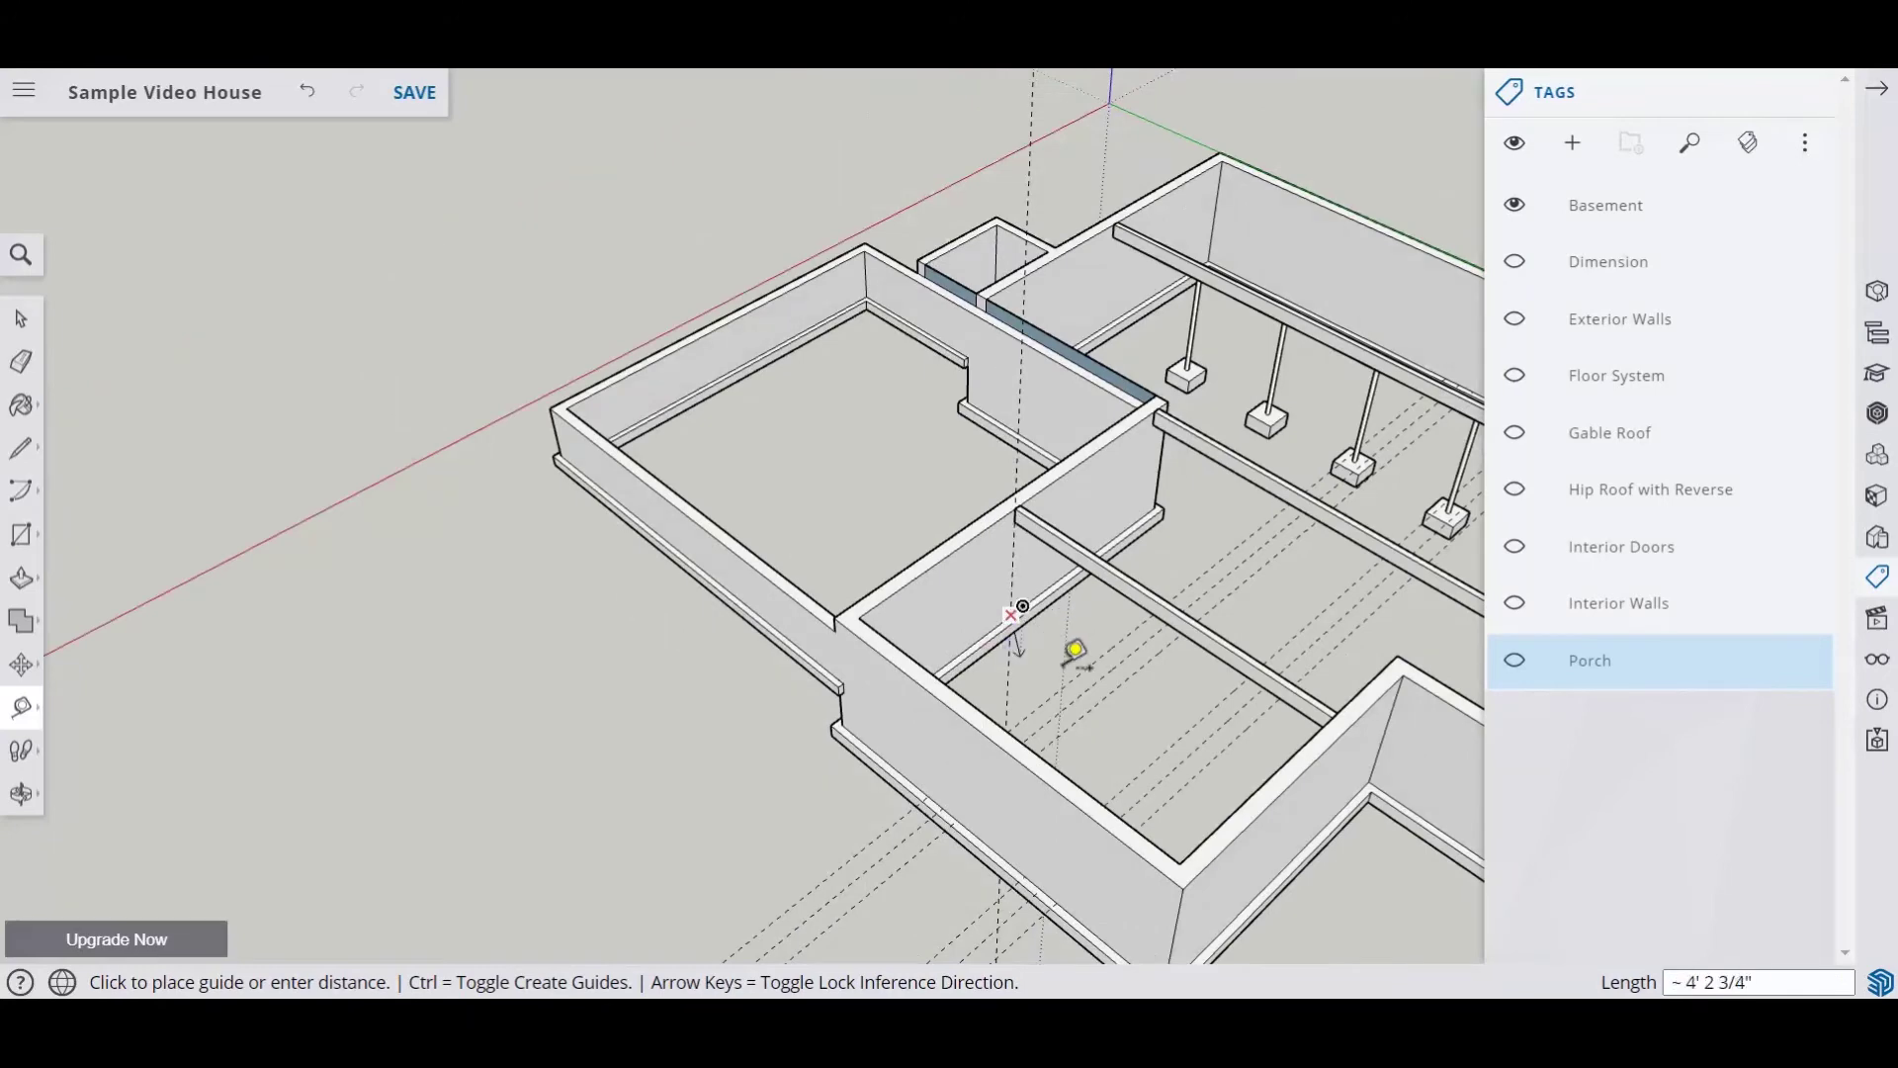
pyautogui.moveTo(1203, 754); pyautogui.dragTo(1523, 718, button='middle')
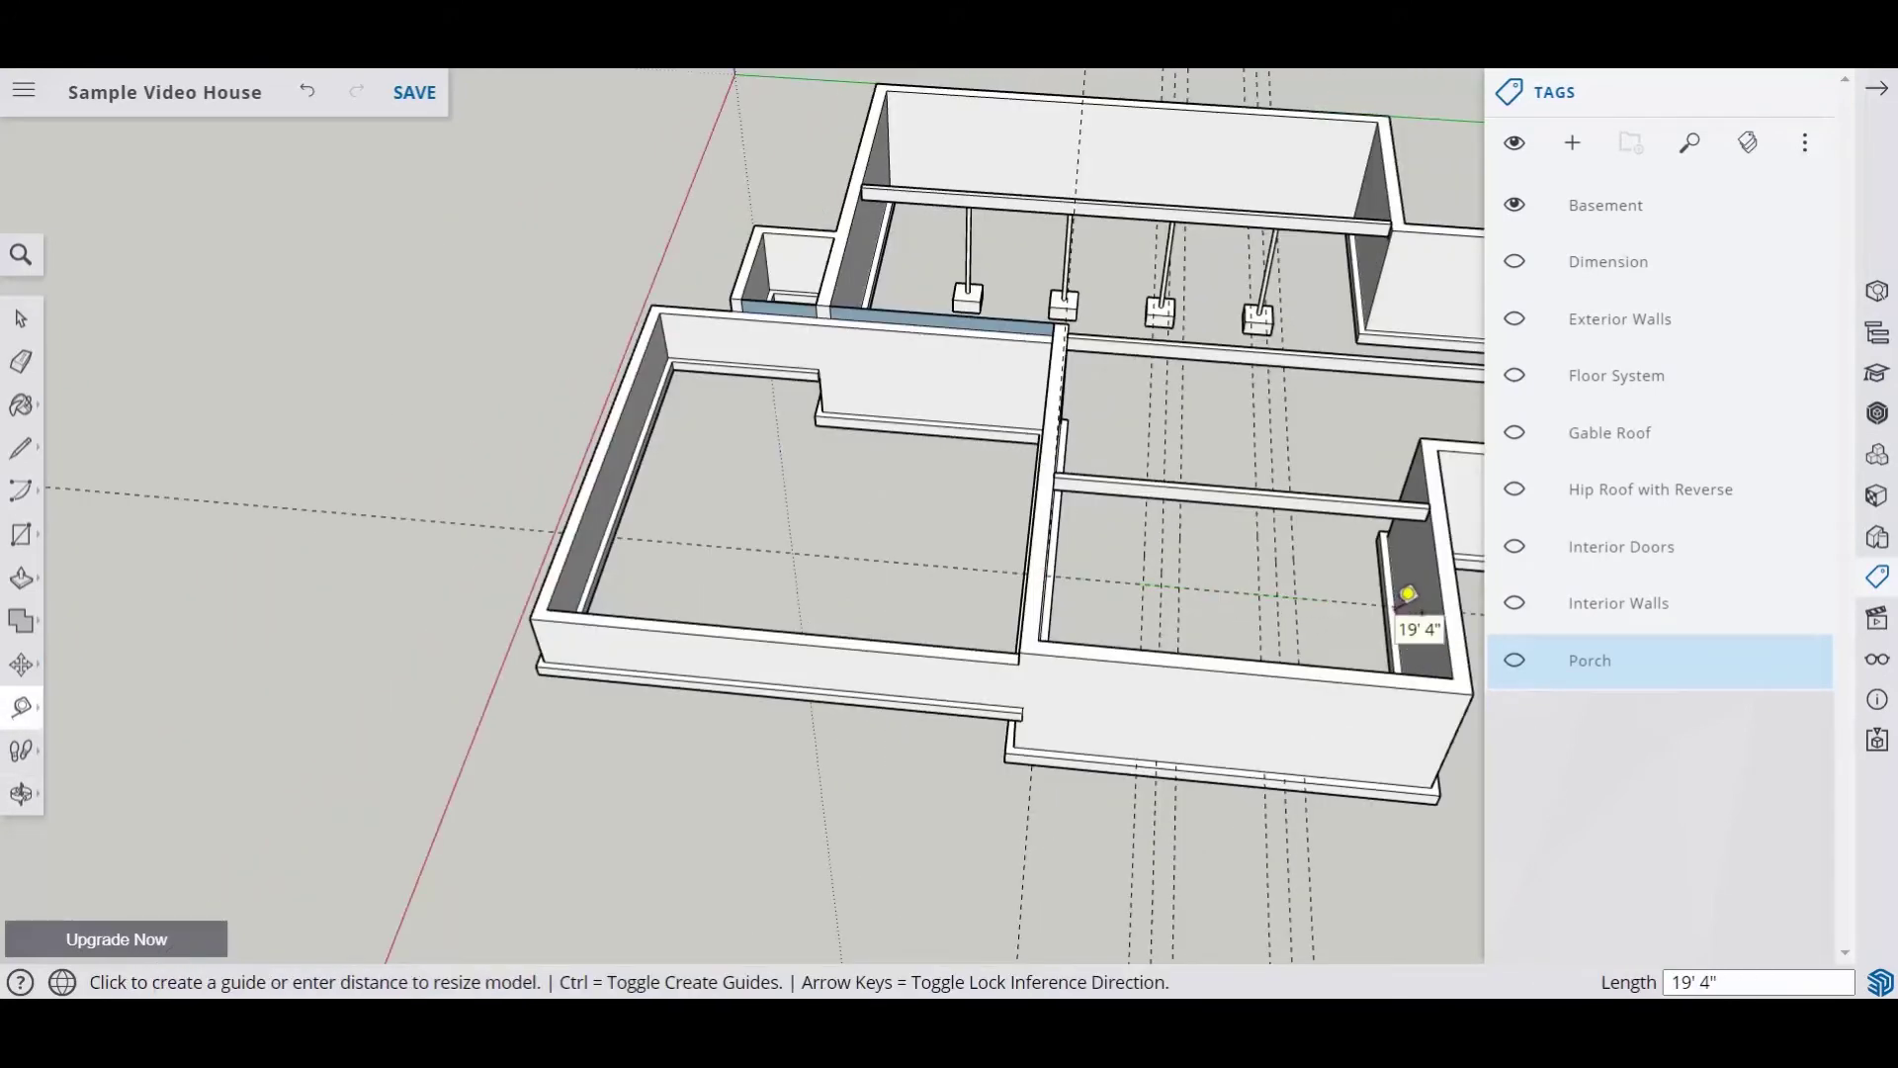
pyautogui.moveTo(1301, 678); pyautogui.dragTo(966, 627, button='middle')
pyautogui.click(982, 559)
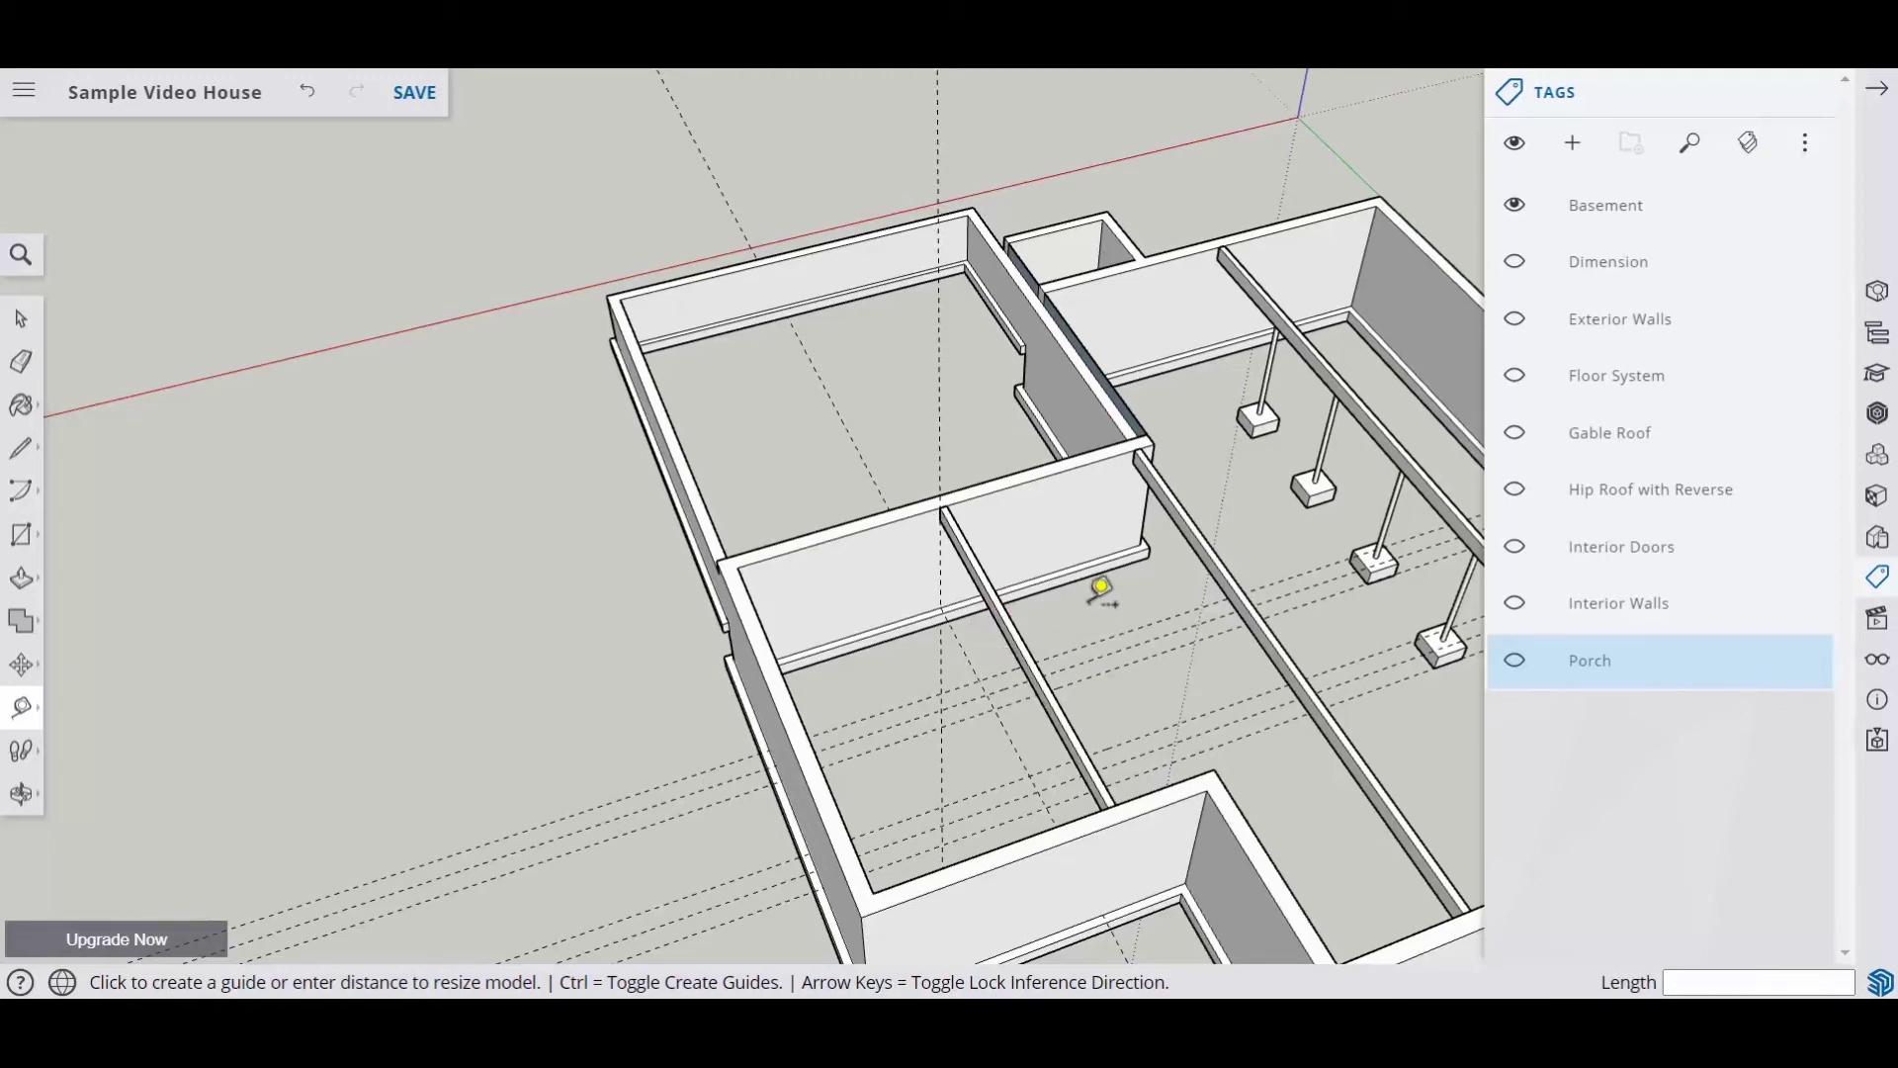
# Step: Offset the guide under the beam 9.75 inches toward the outer wall, and add another guide 24 inches back from that one
pyautogui.click(971, 662)
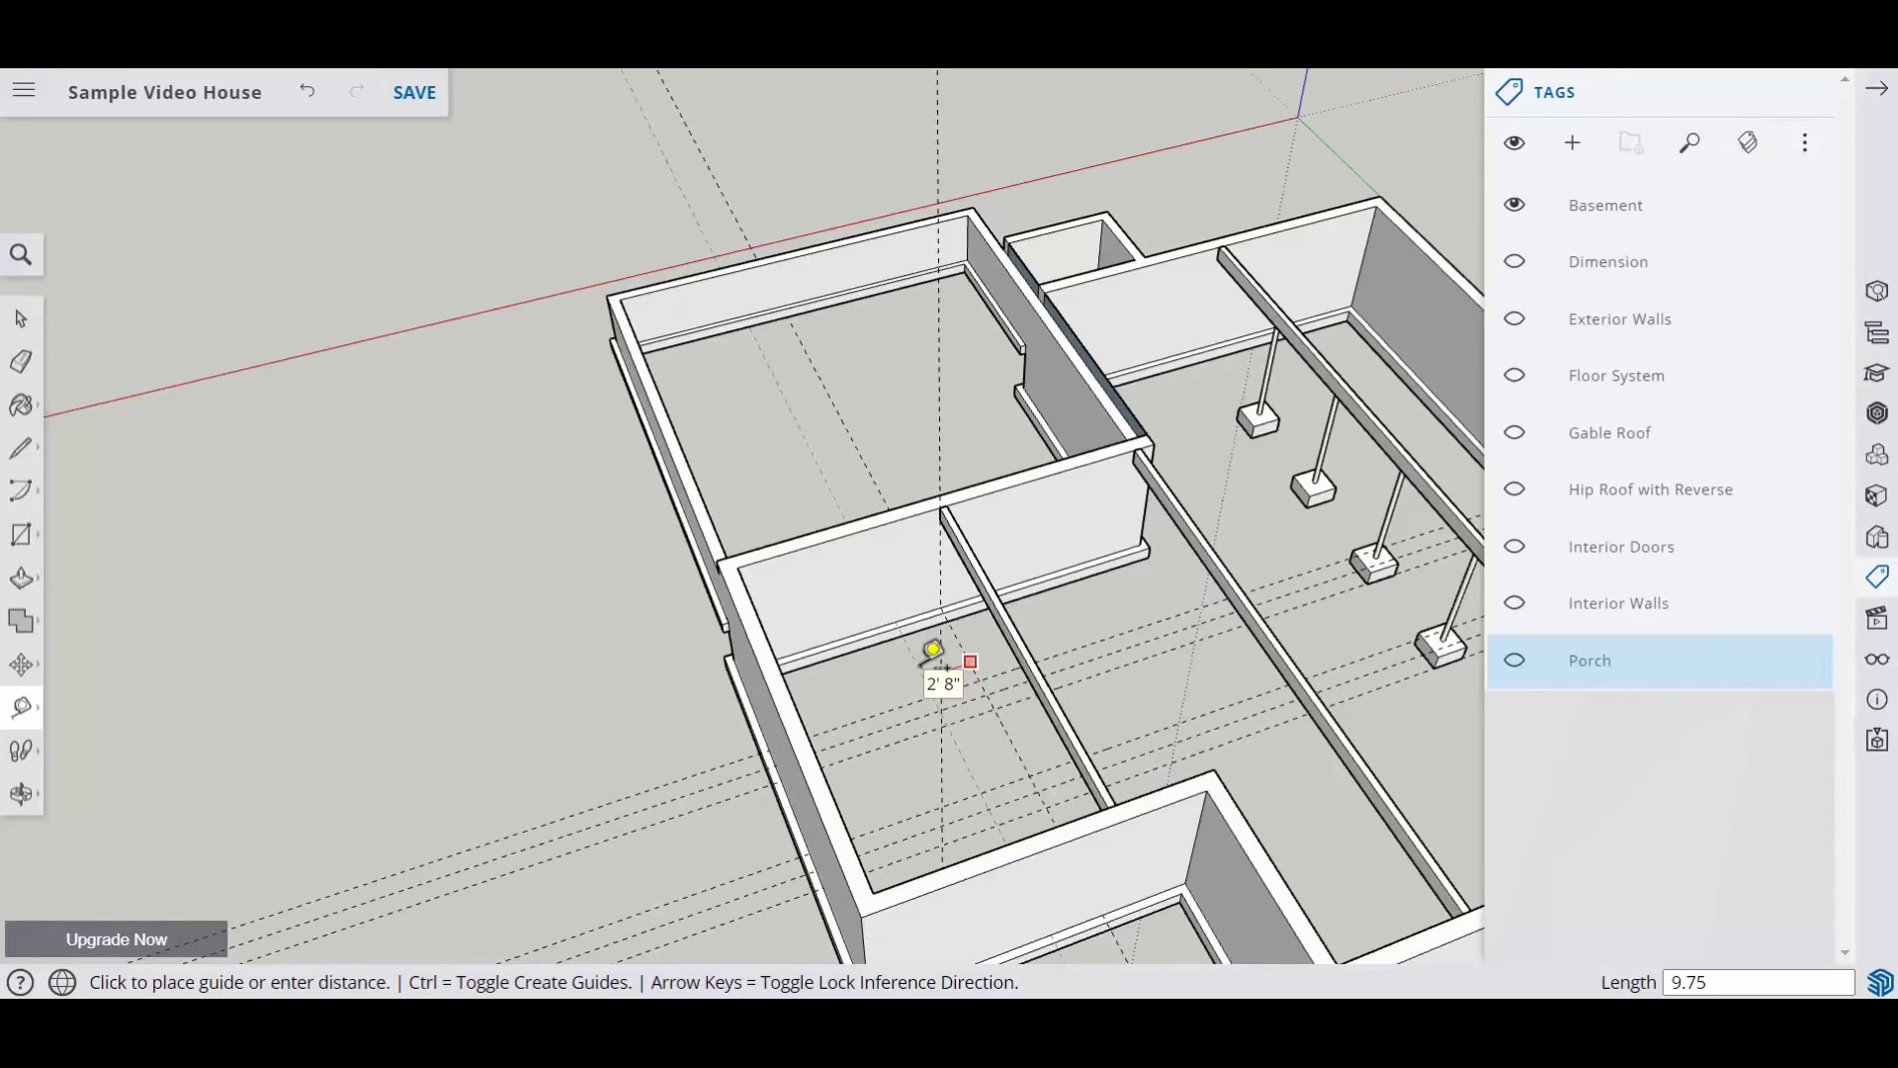
pyautogui.click(933, 650)
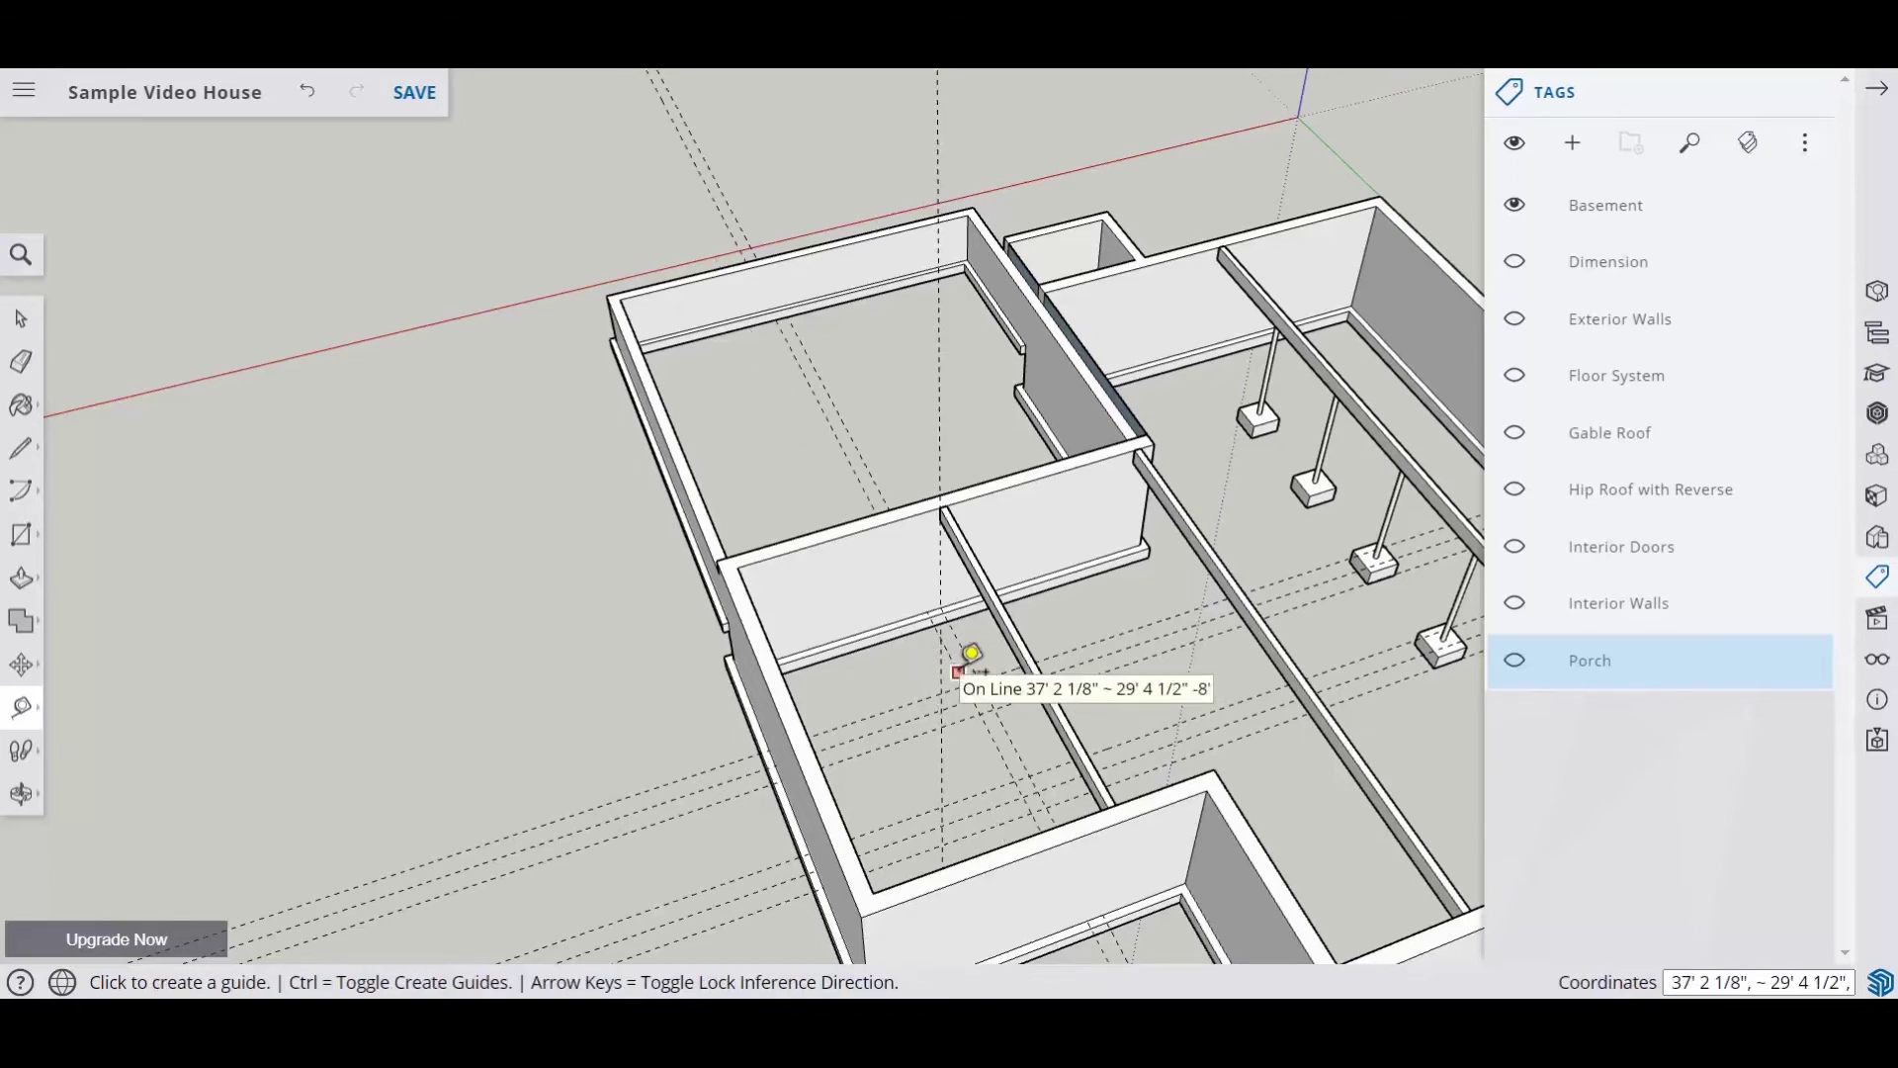
pyautogui.click(958, 672)
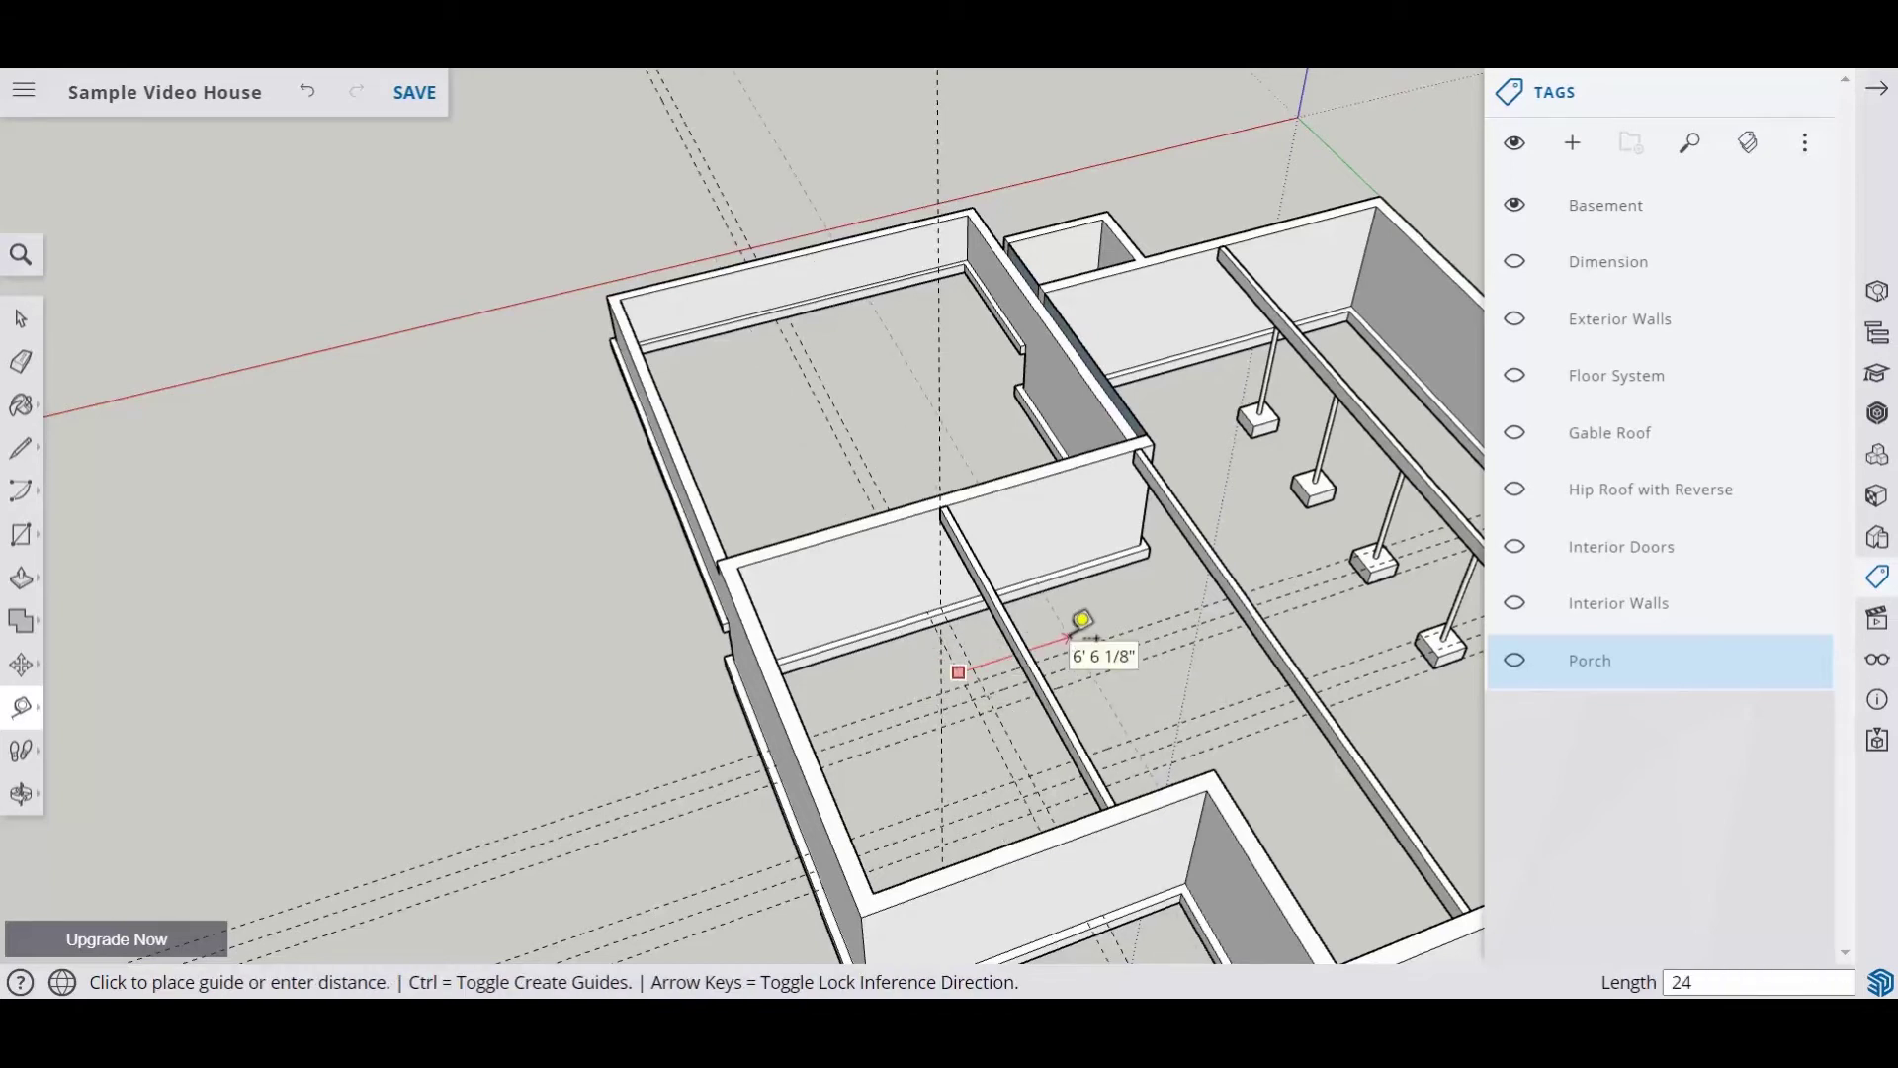
pyautogui.press('Return')
# Step: Draw two 2' by 2' footing squares beneath the third beam, corner to corner on the guide intersections
pyautogui.moveTo(1110, 775); pyautogui.dragTo(1081, 704, button='middle')
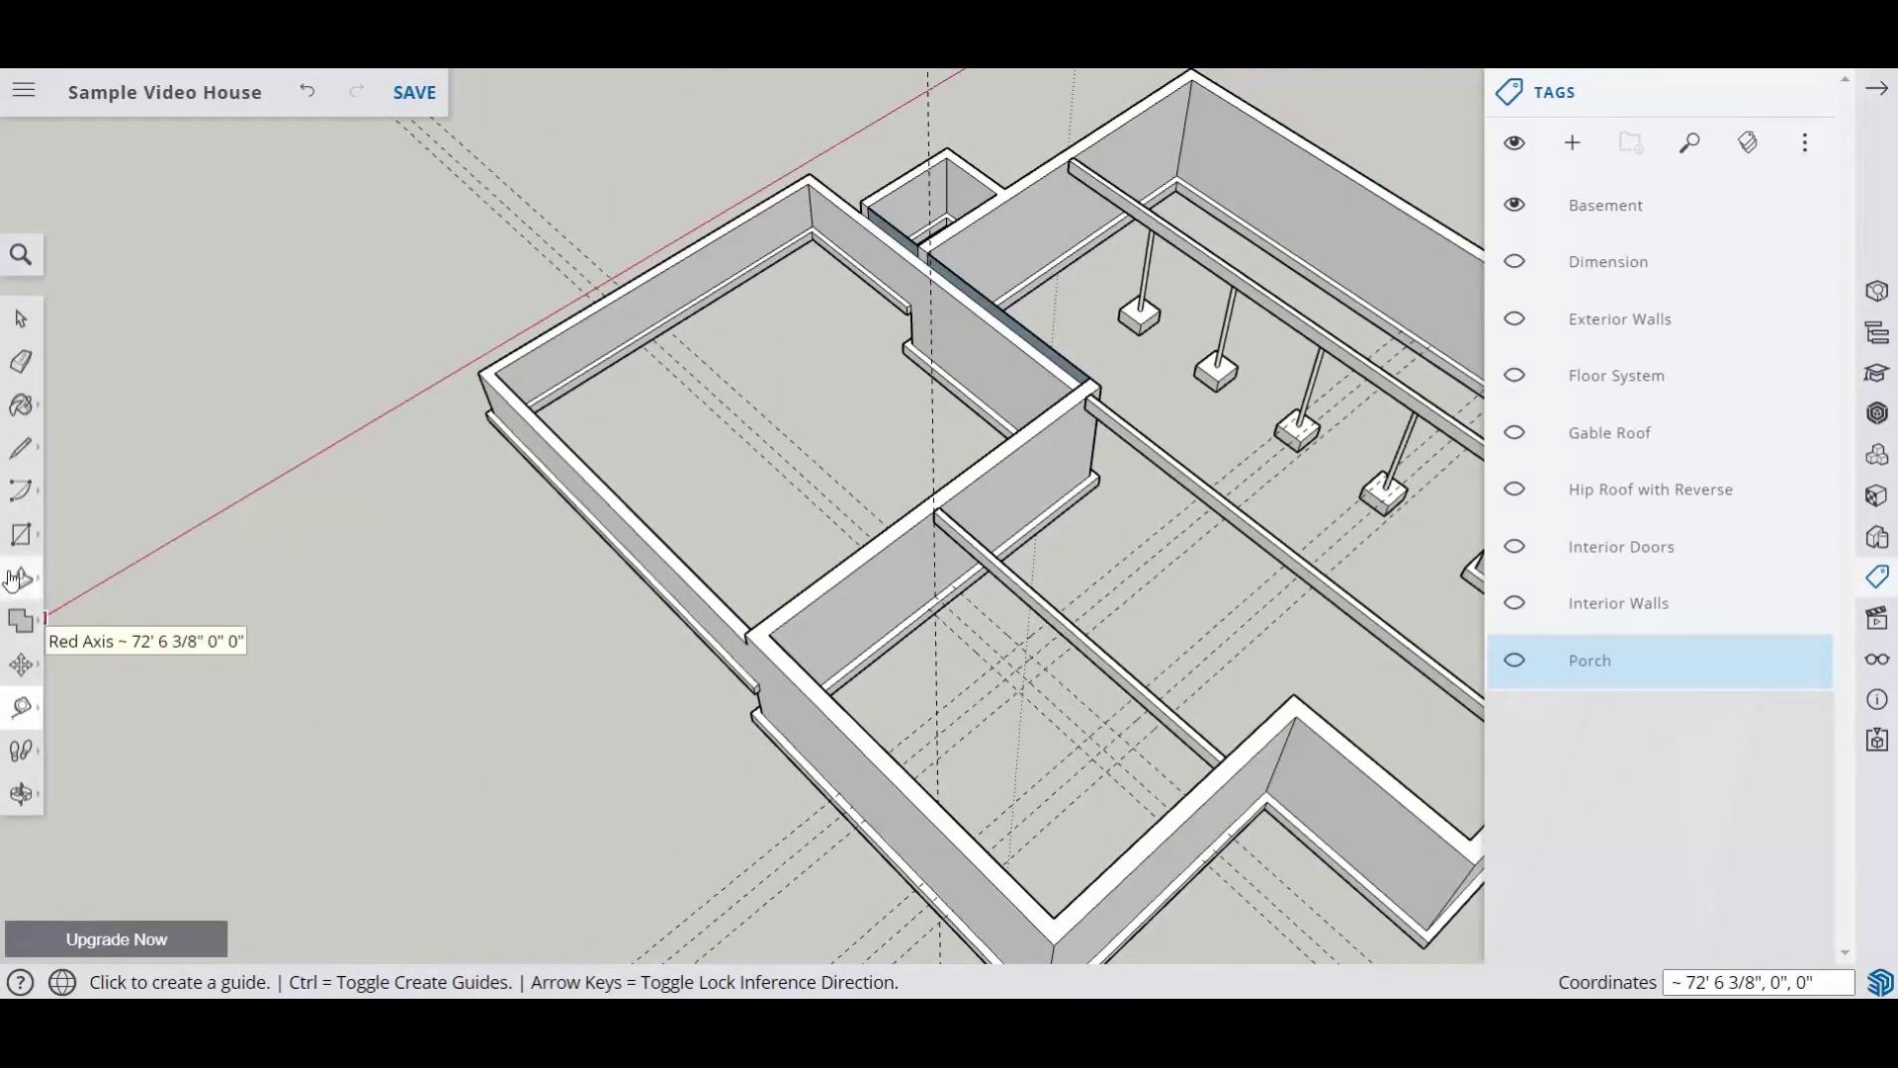
pyautogui.click(20, 534)
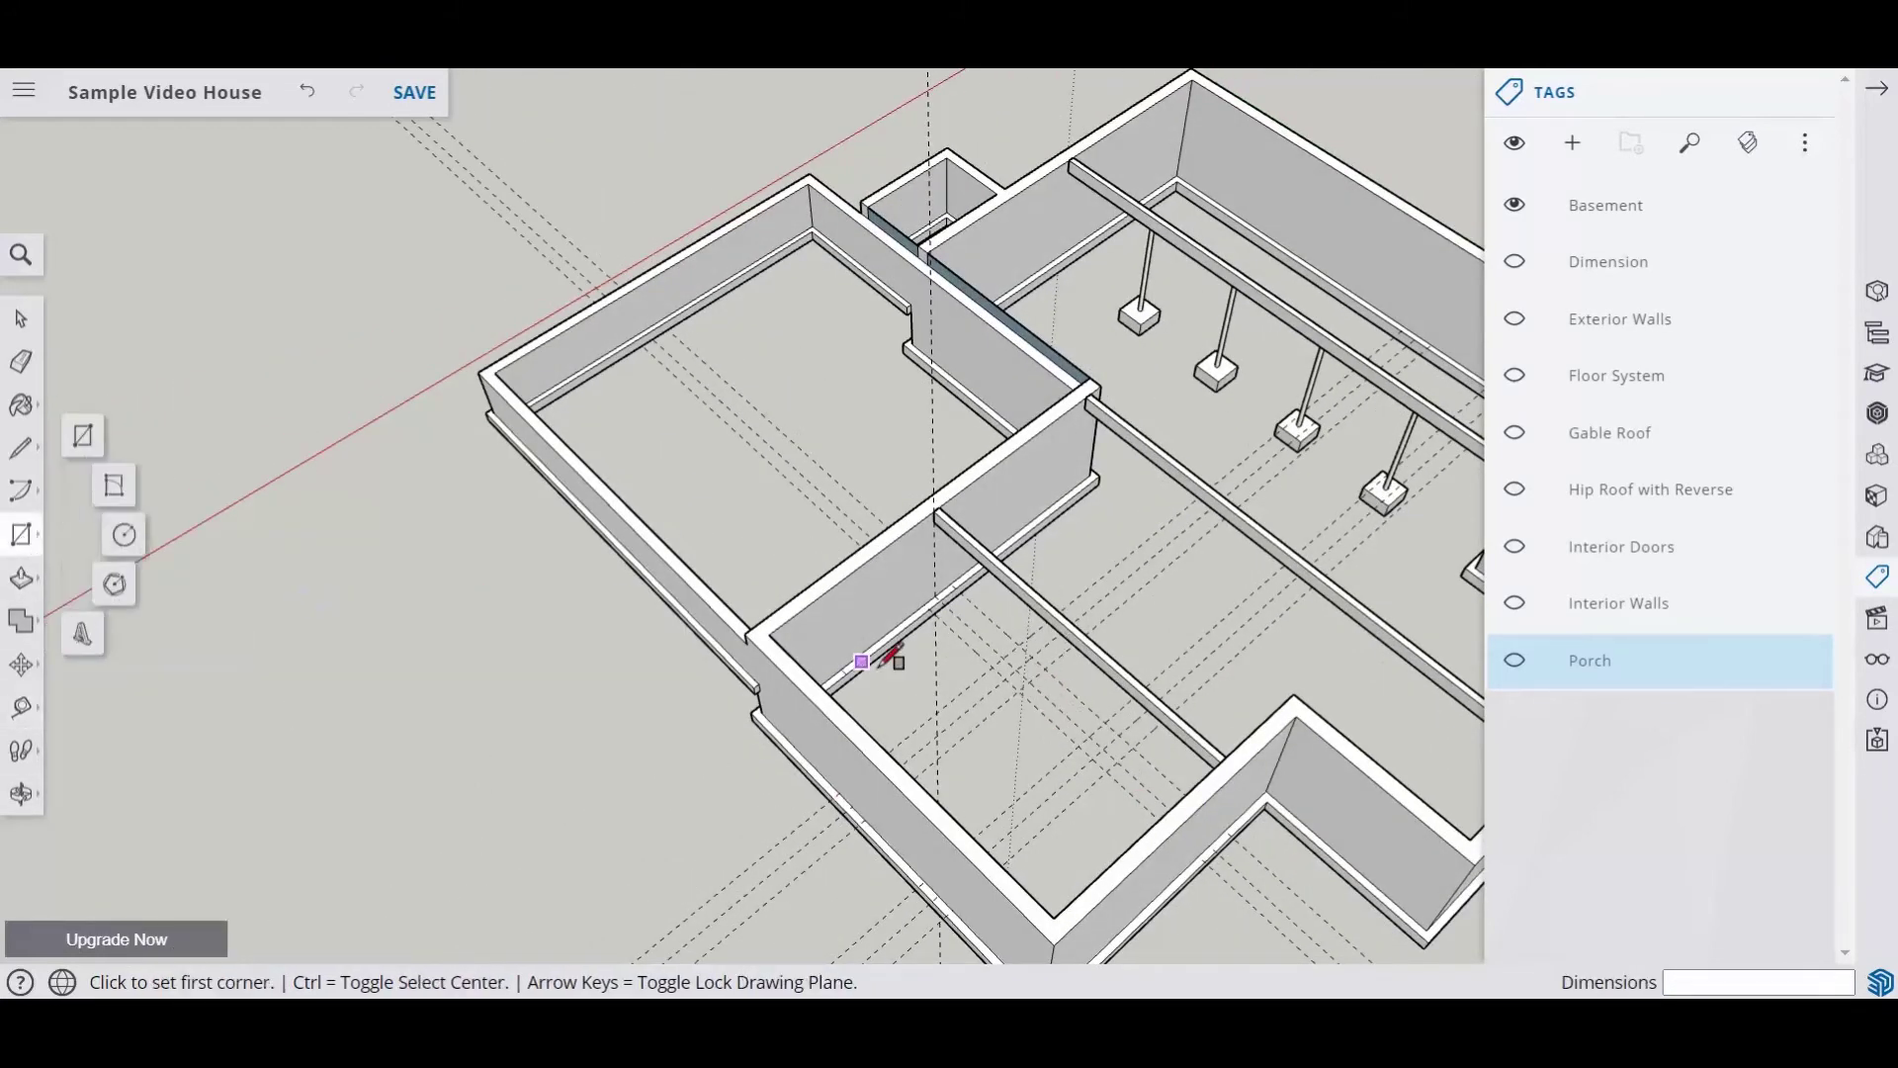
pyautogui.click(1008, 660)
pyautogui.click(1043, 669)
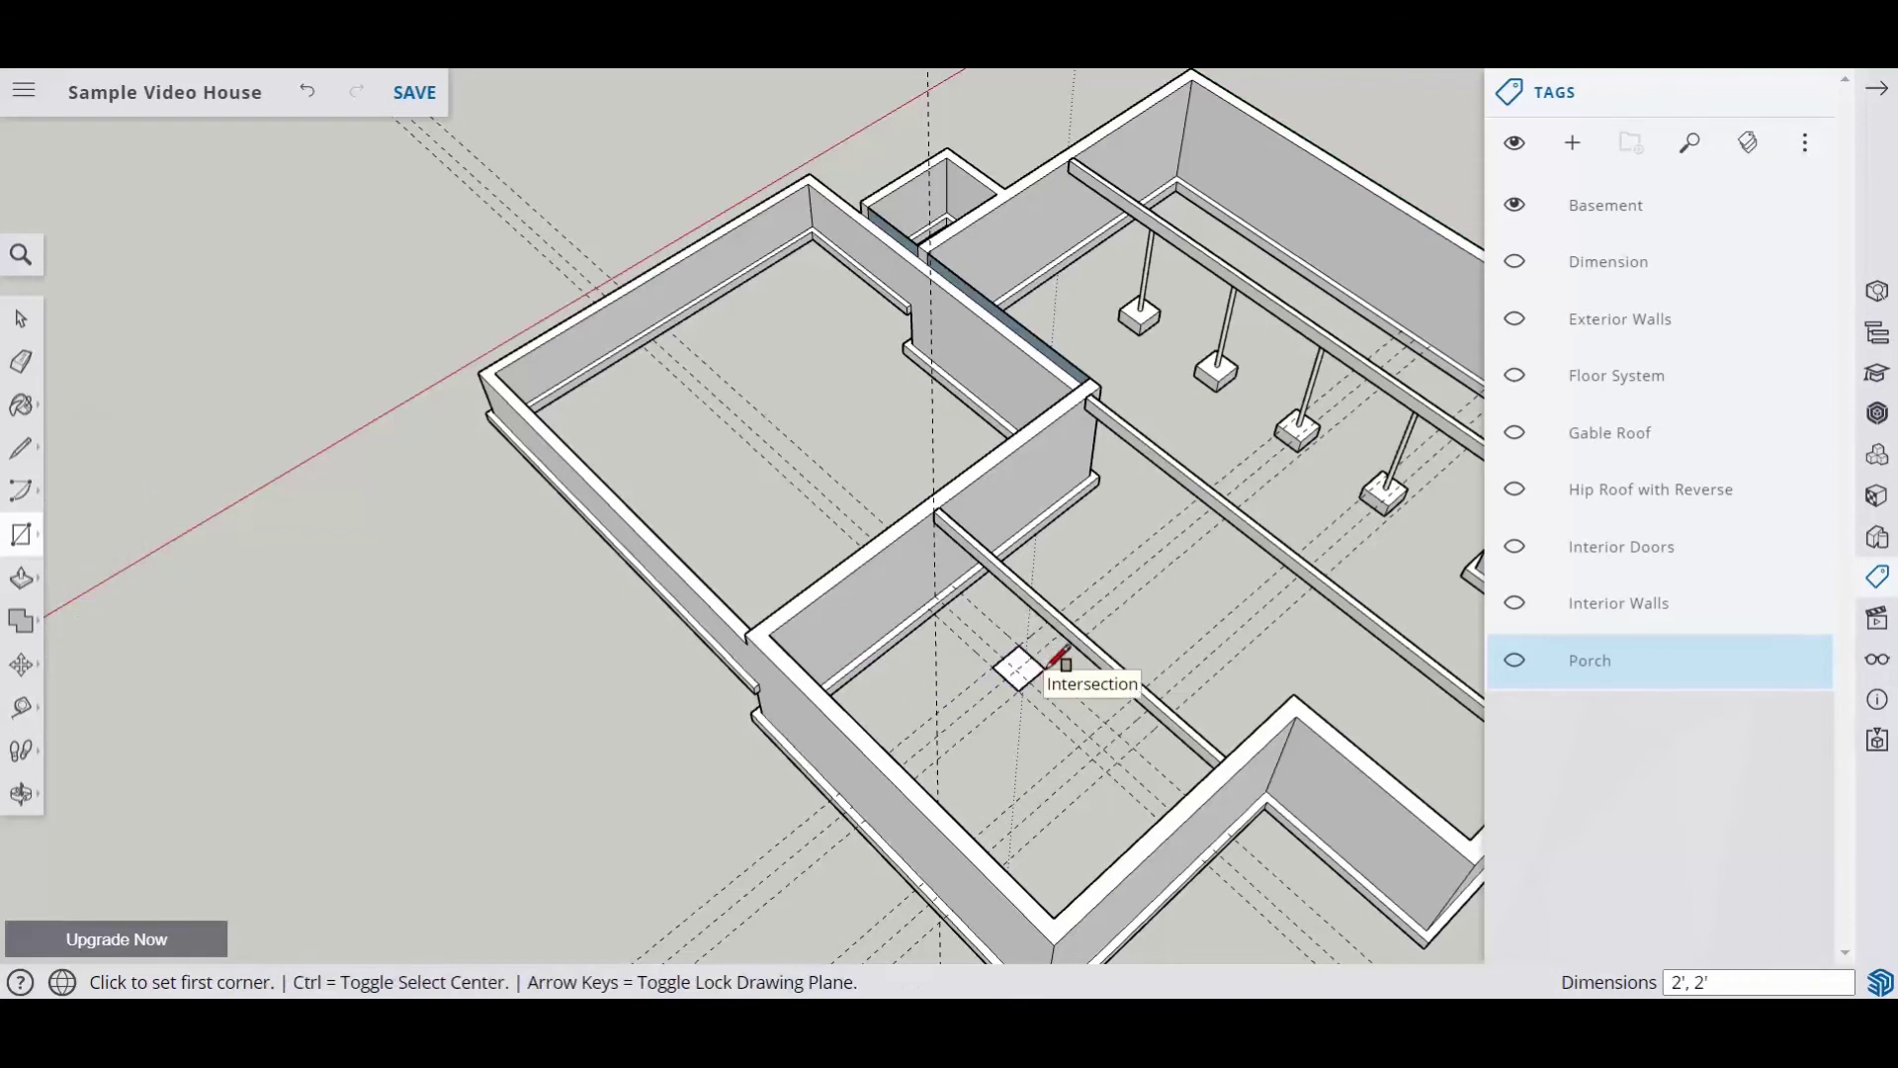
pyautogui.click(1082, 749)
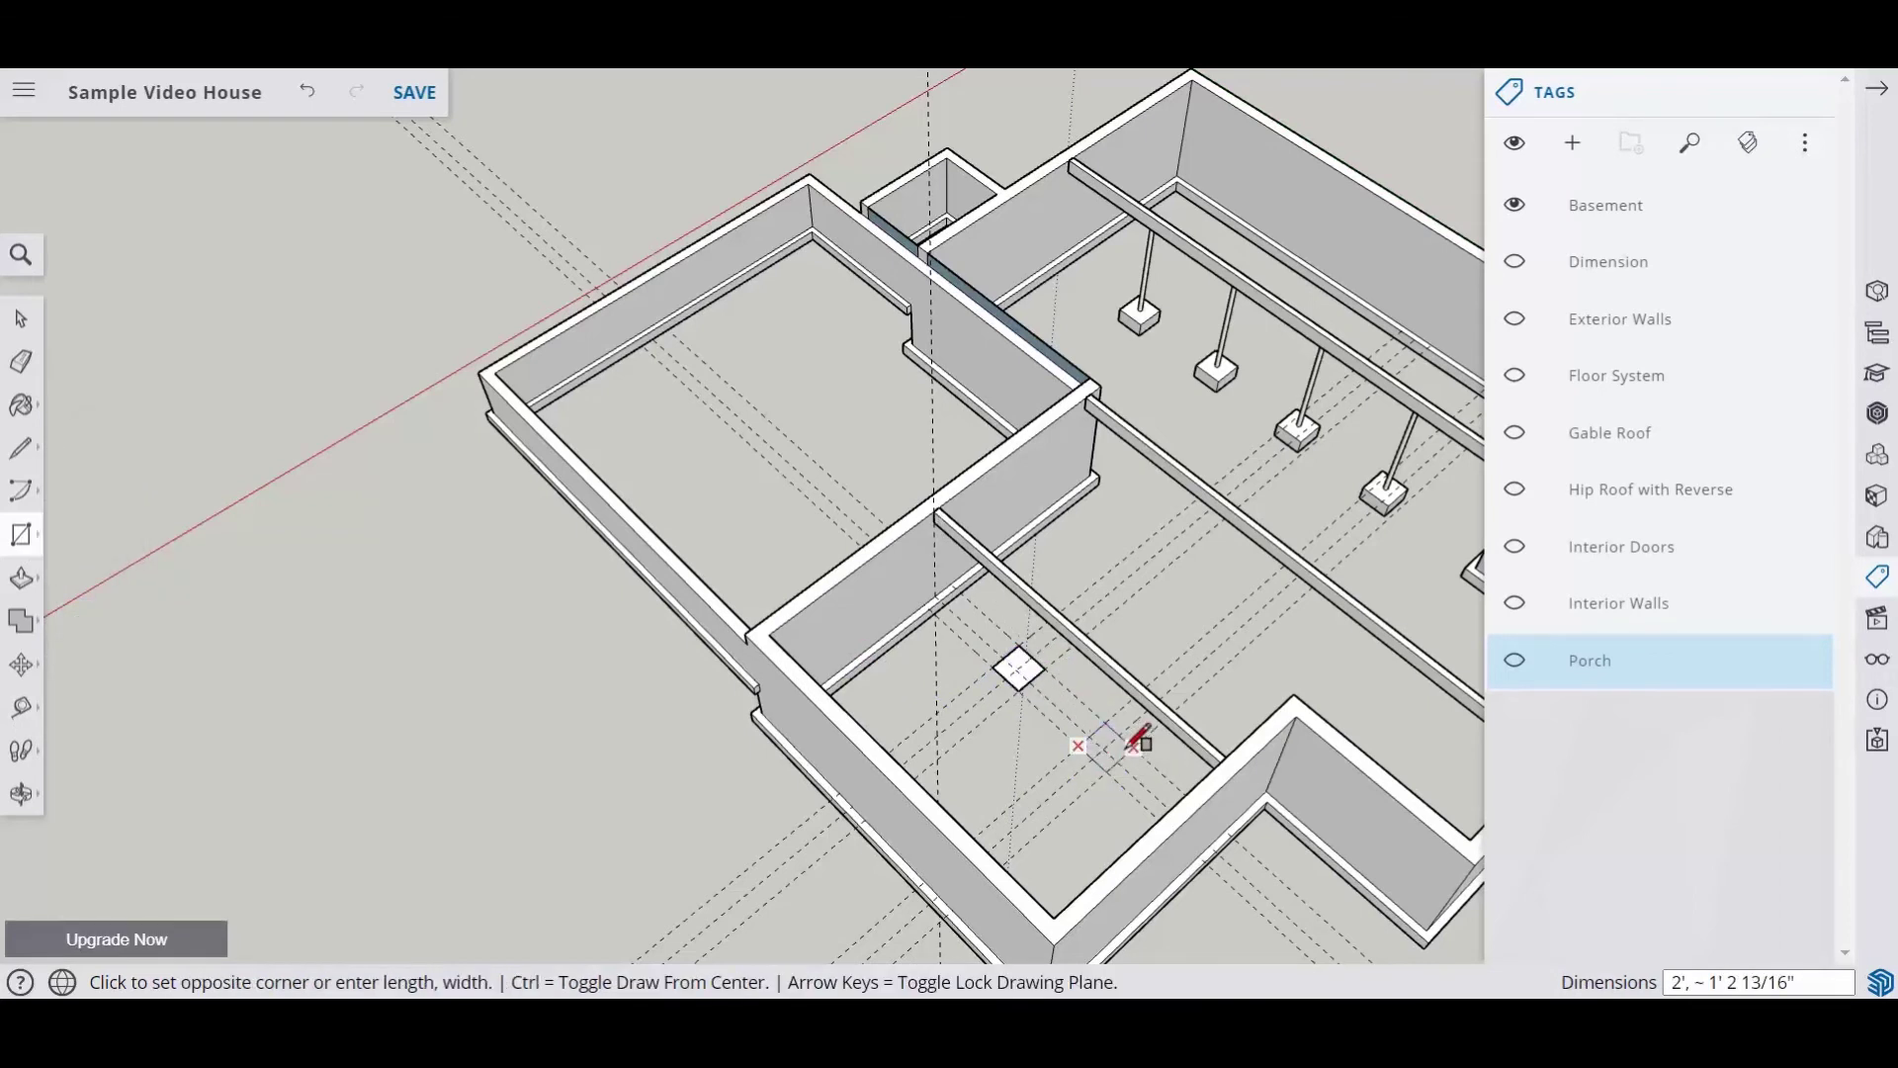
pyautogui.click(1132, 748)
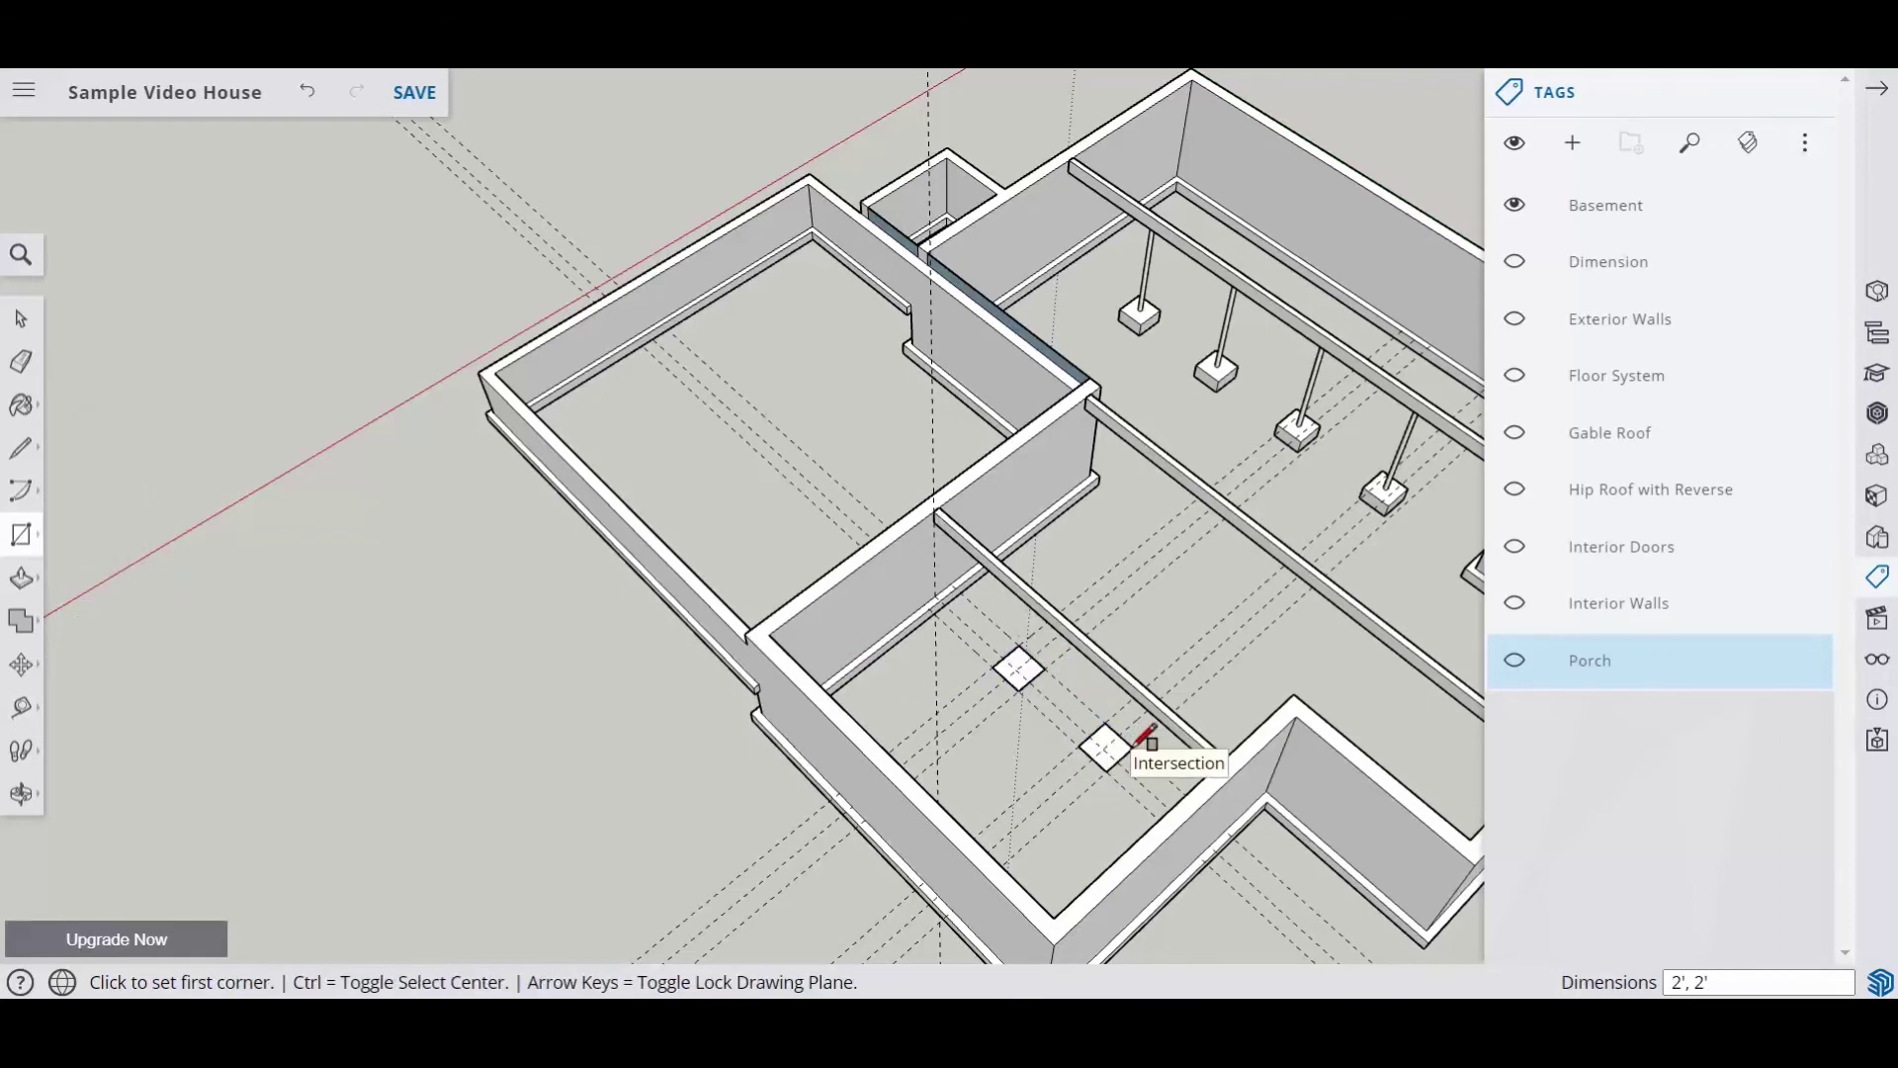
# Step: Extrude both footing squares 1' downward with Push/Pull
pyautogui.click(22, 579)
pyautogui.click(1008, 689)
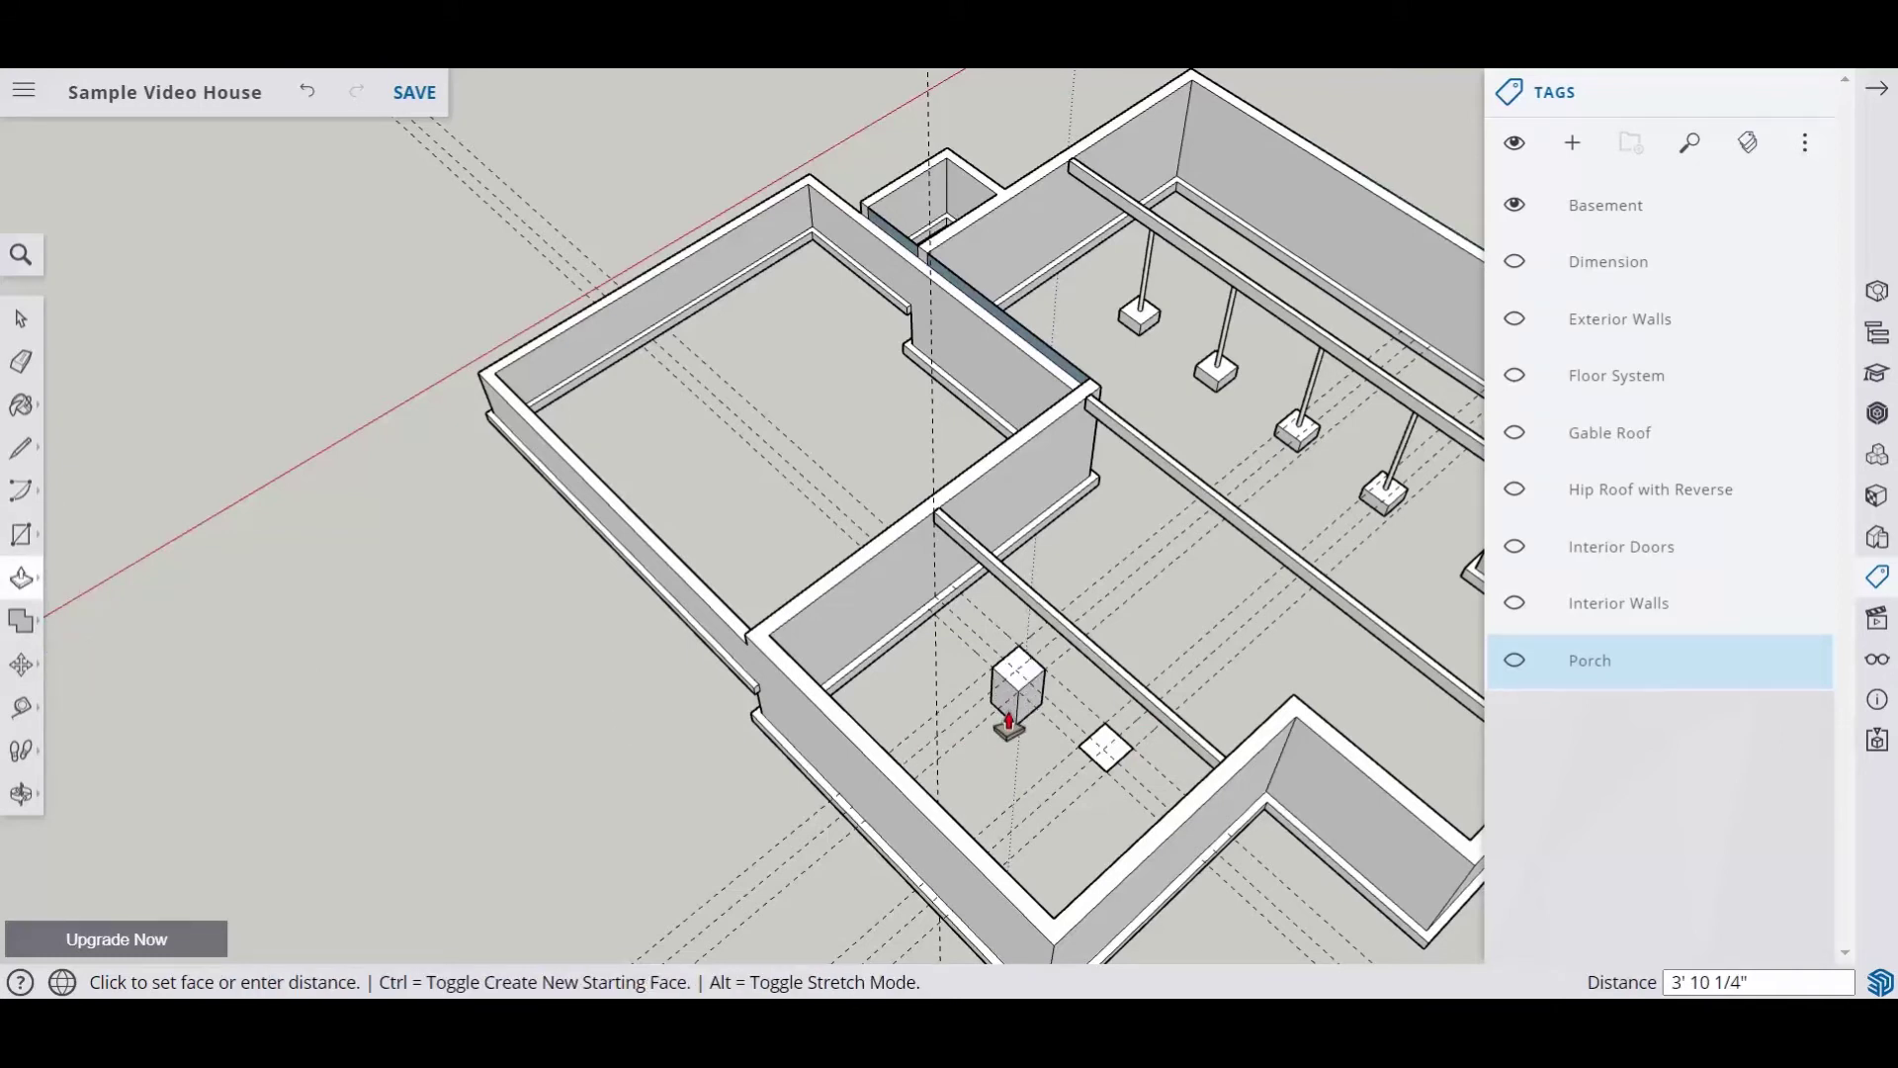
pyautogui.press('Return')
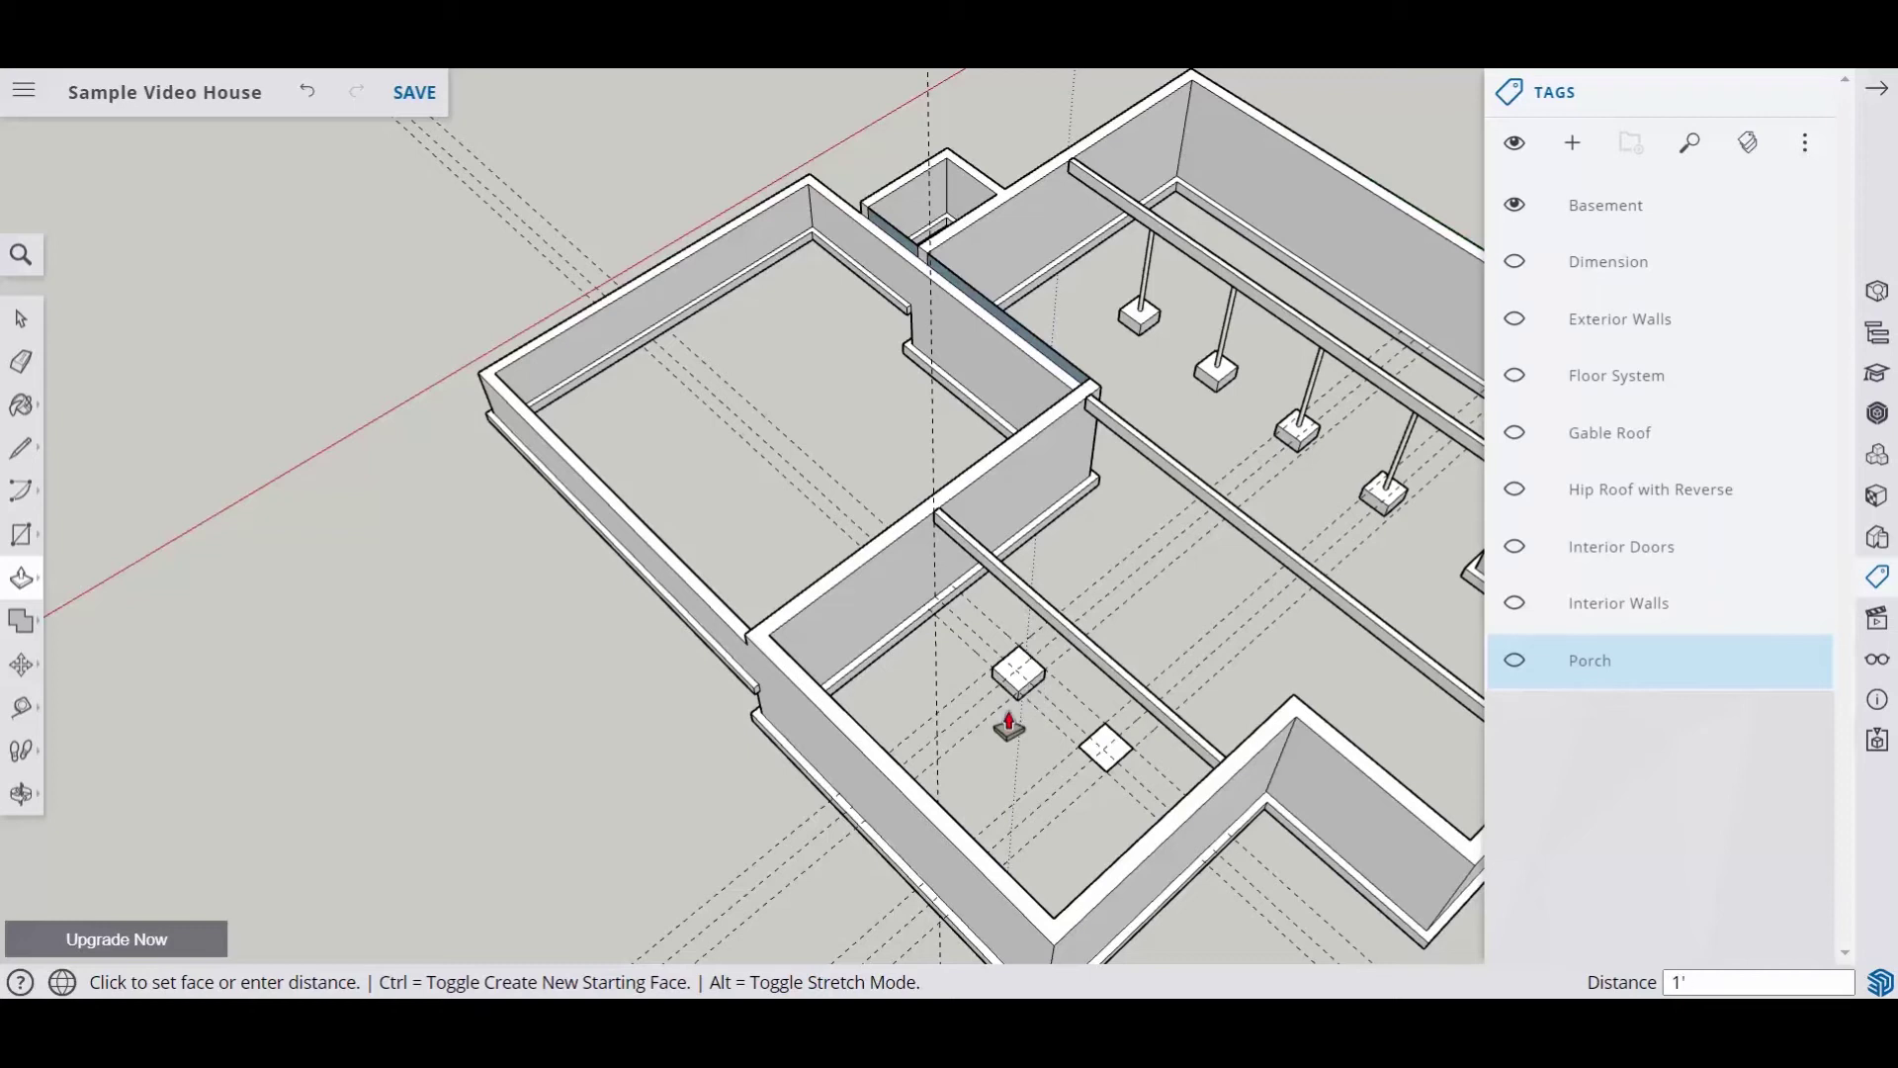
pyautogui.click(1099, 753)
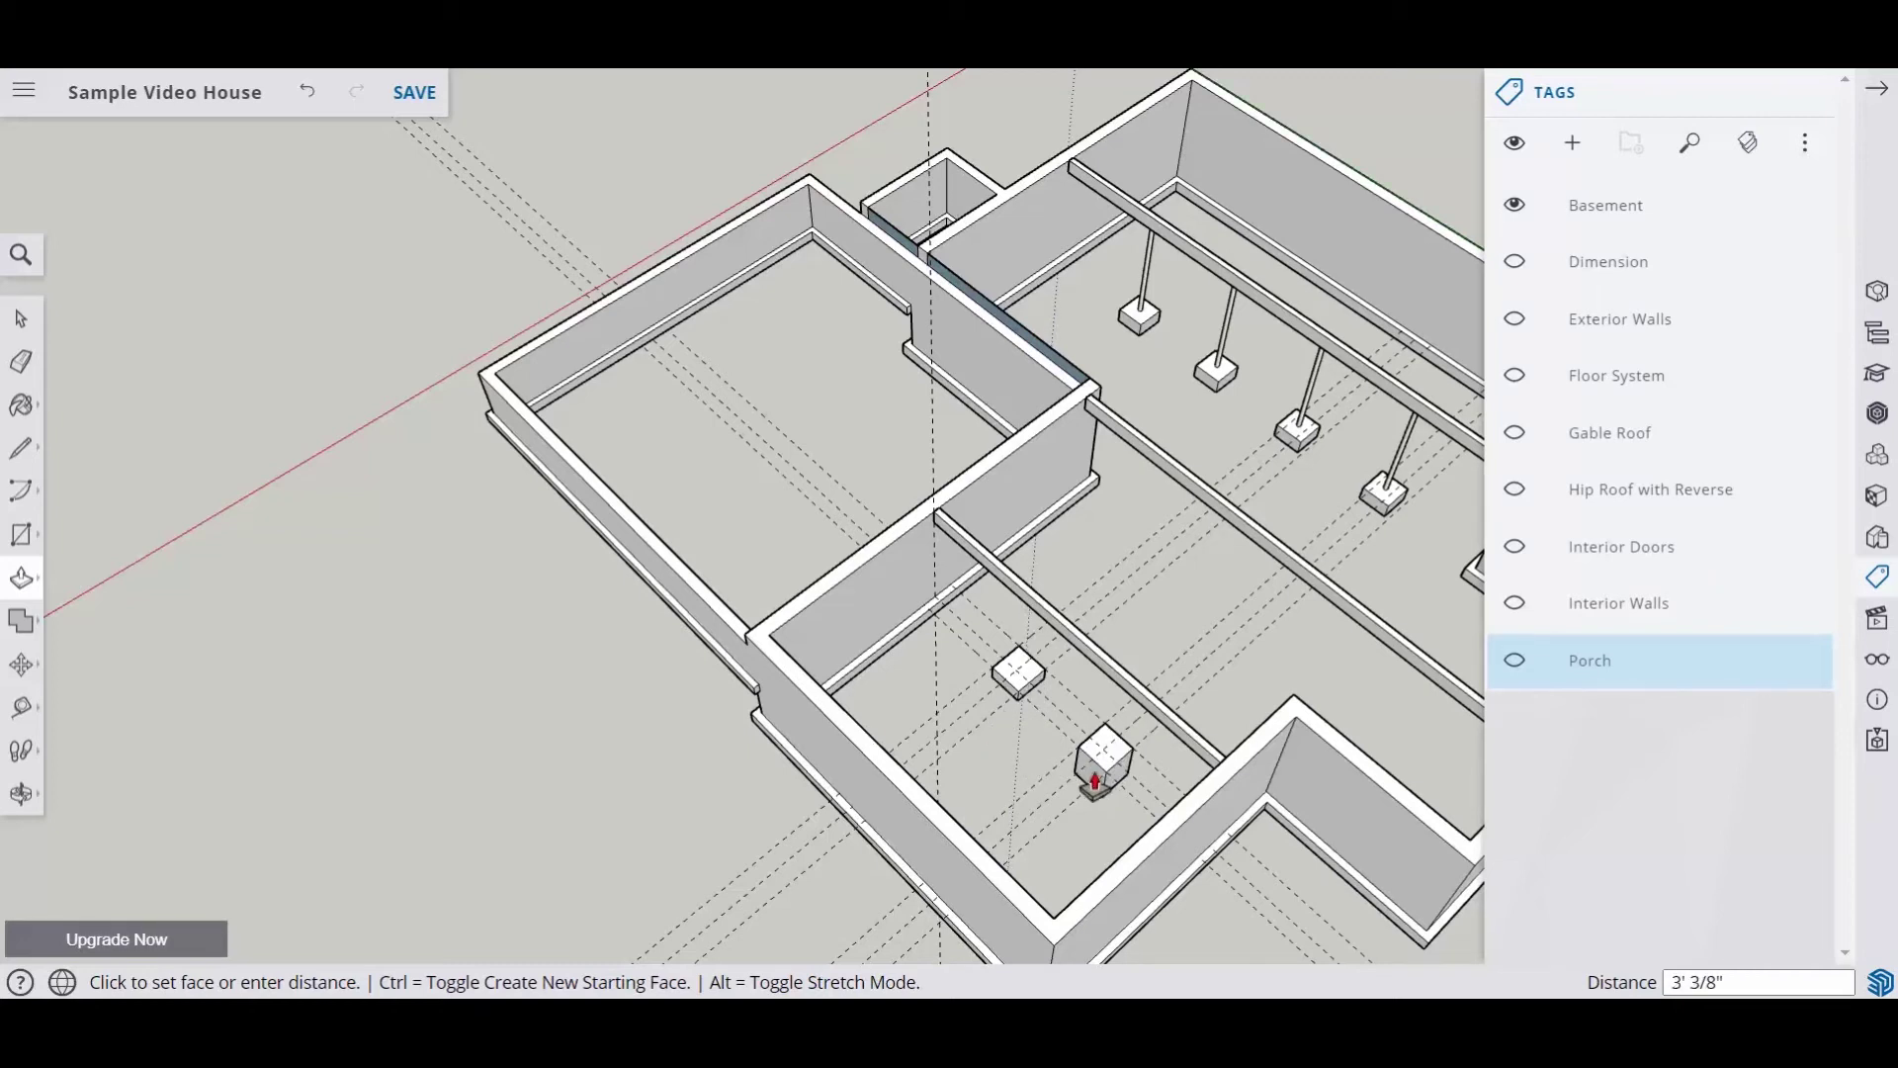
pyautogui.press('Return')
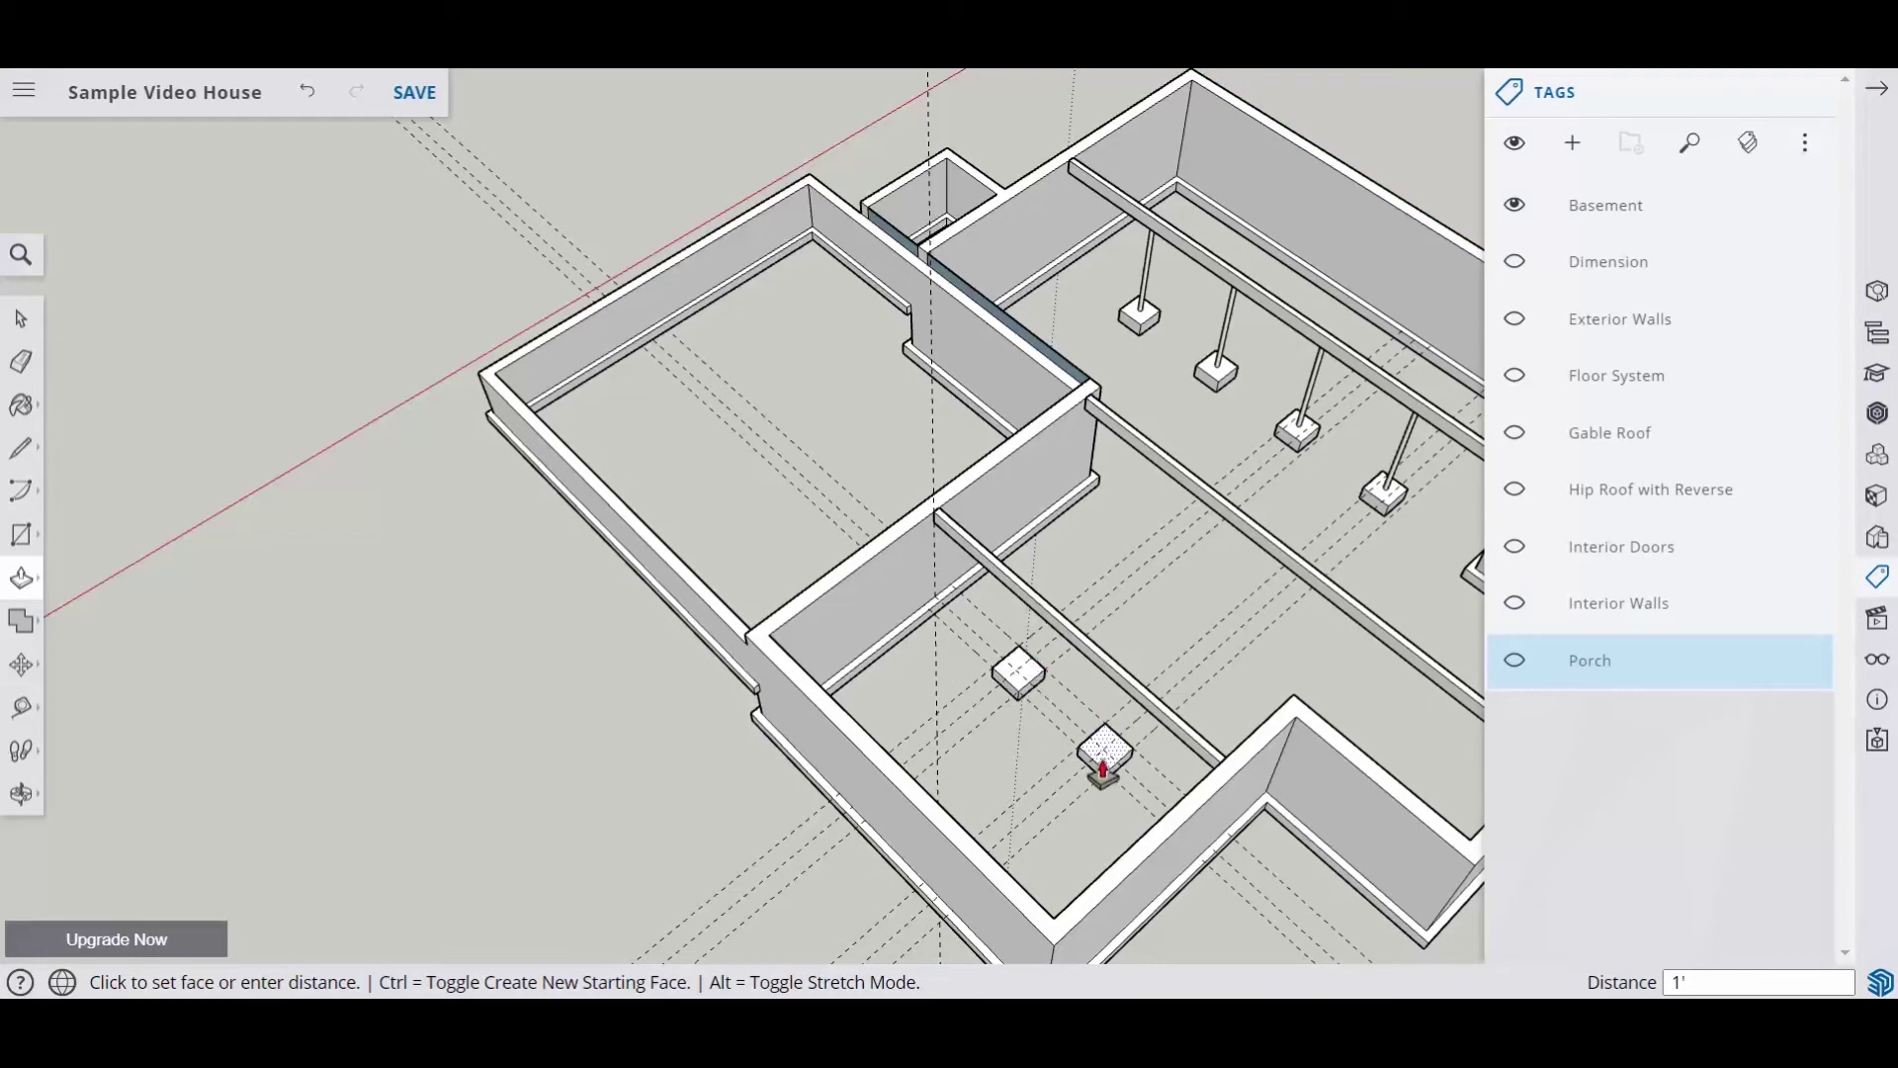
# Step: Erase all the layout guides running through the basement and the two new footings
pyautogui.moveTo(33, 487); pyautogui.dragTo(137, 536, button='middle')
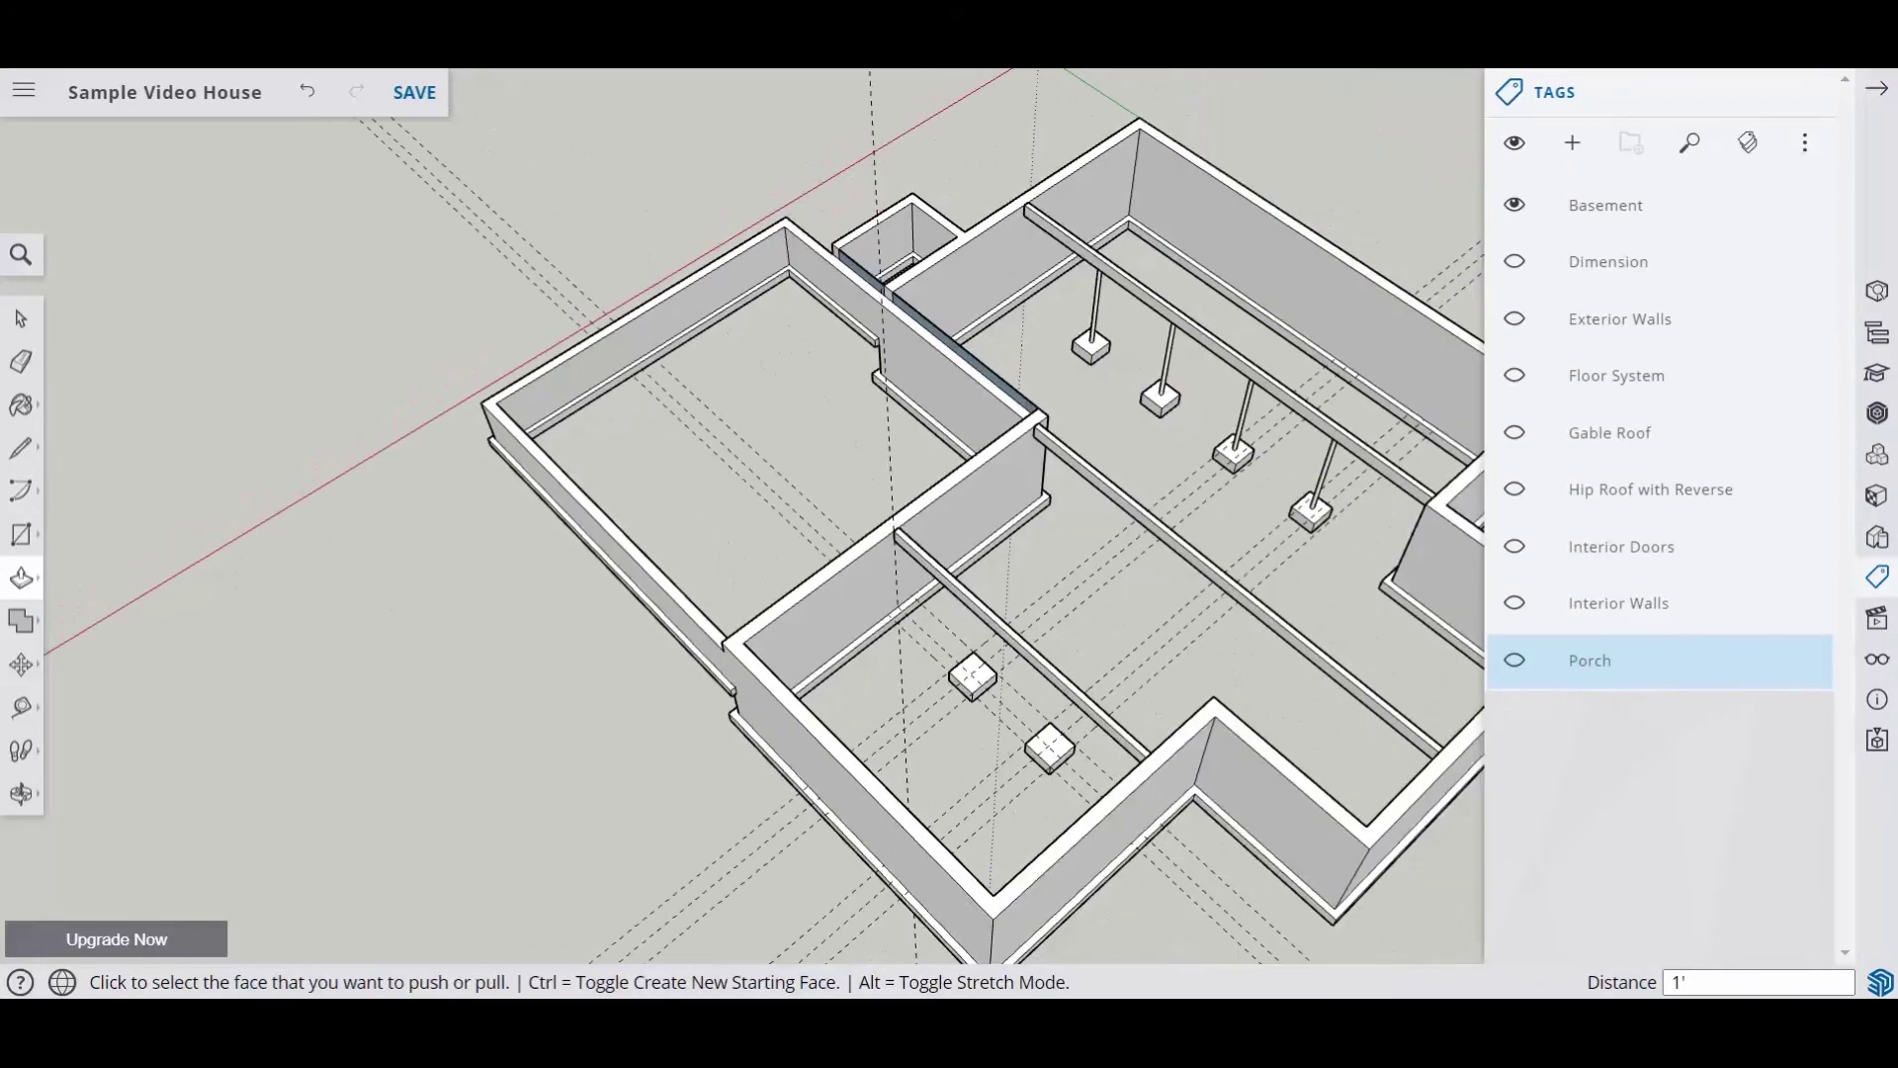
pyautogui.click(21, 362)
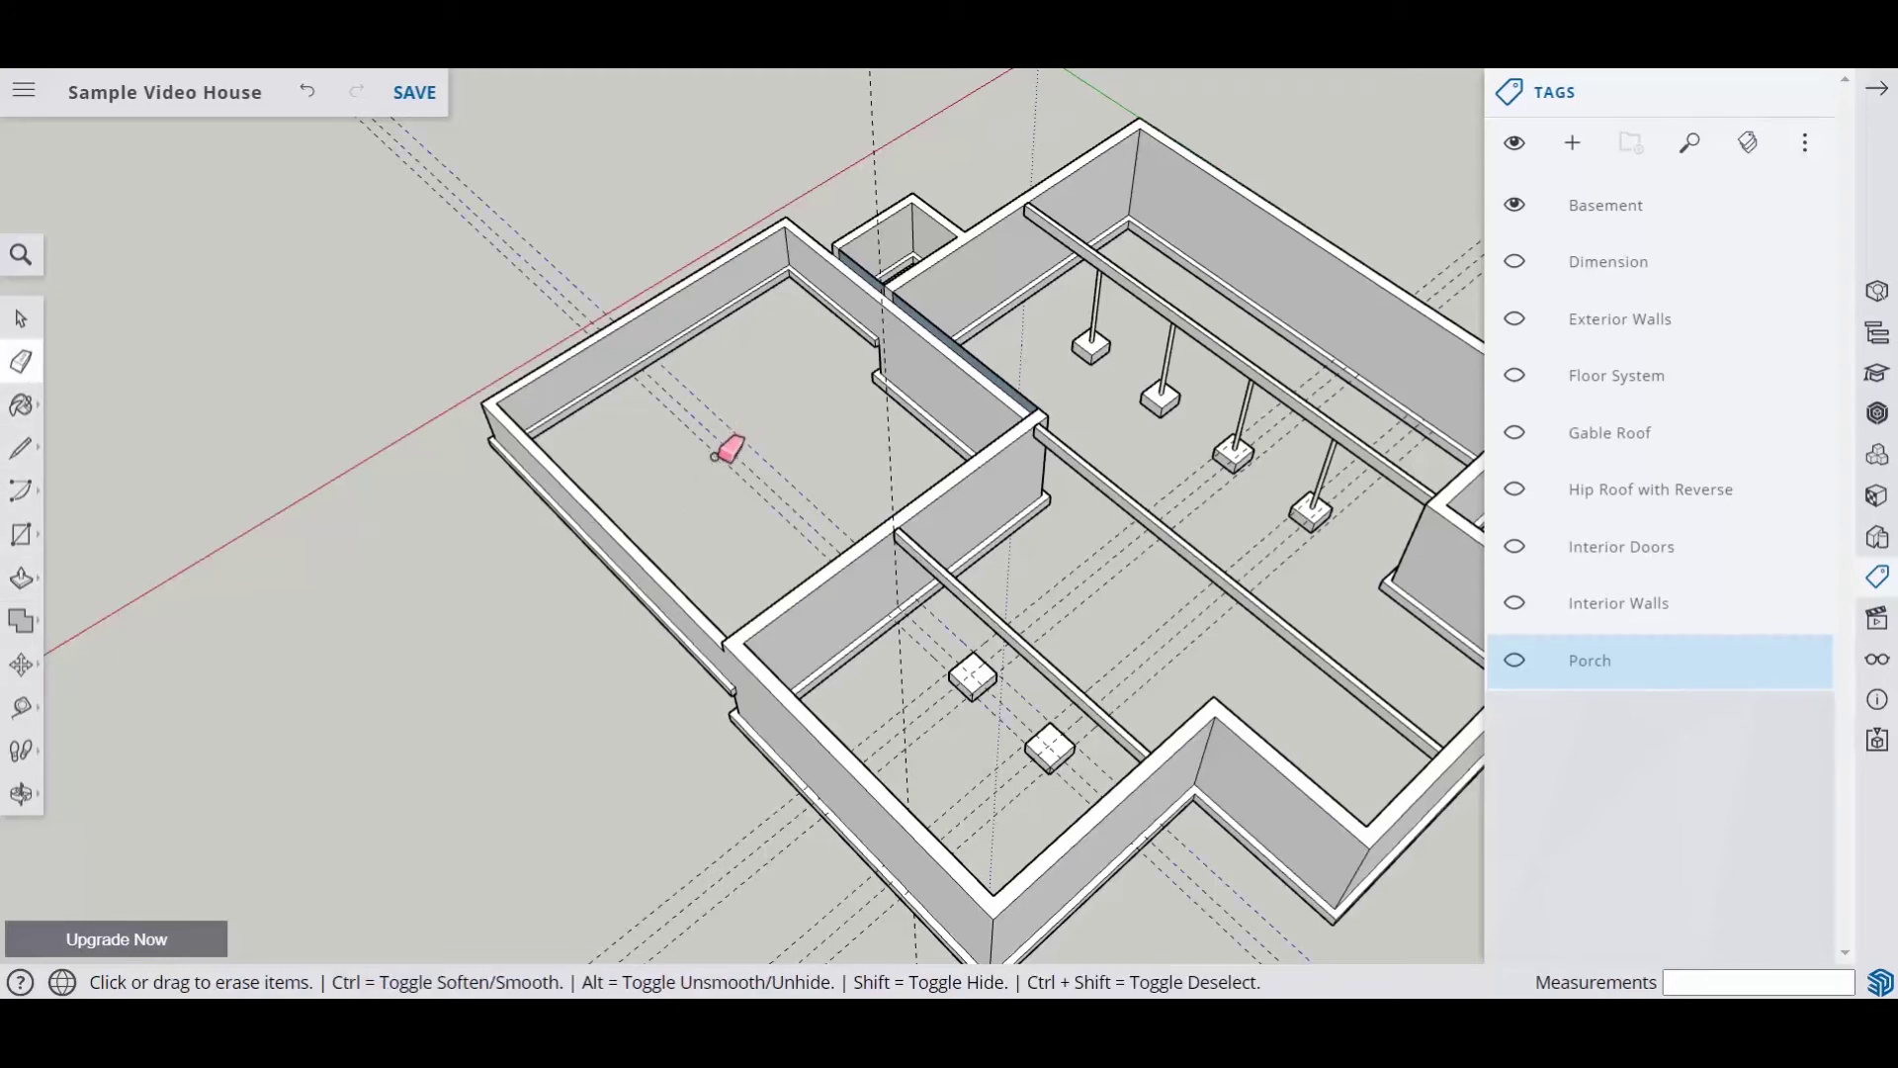
pyautogui.moveTo(742, 833)
pyautogui.mouseDown()
pyautogui.moveTo(817, 936)
pyautogui.moveTo(858, 941)
pyautogui.mouseUp()
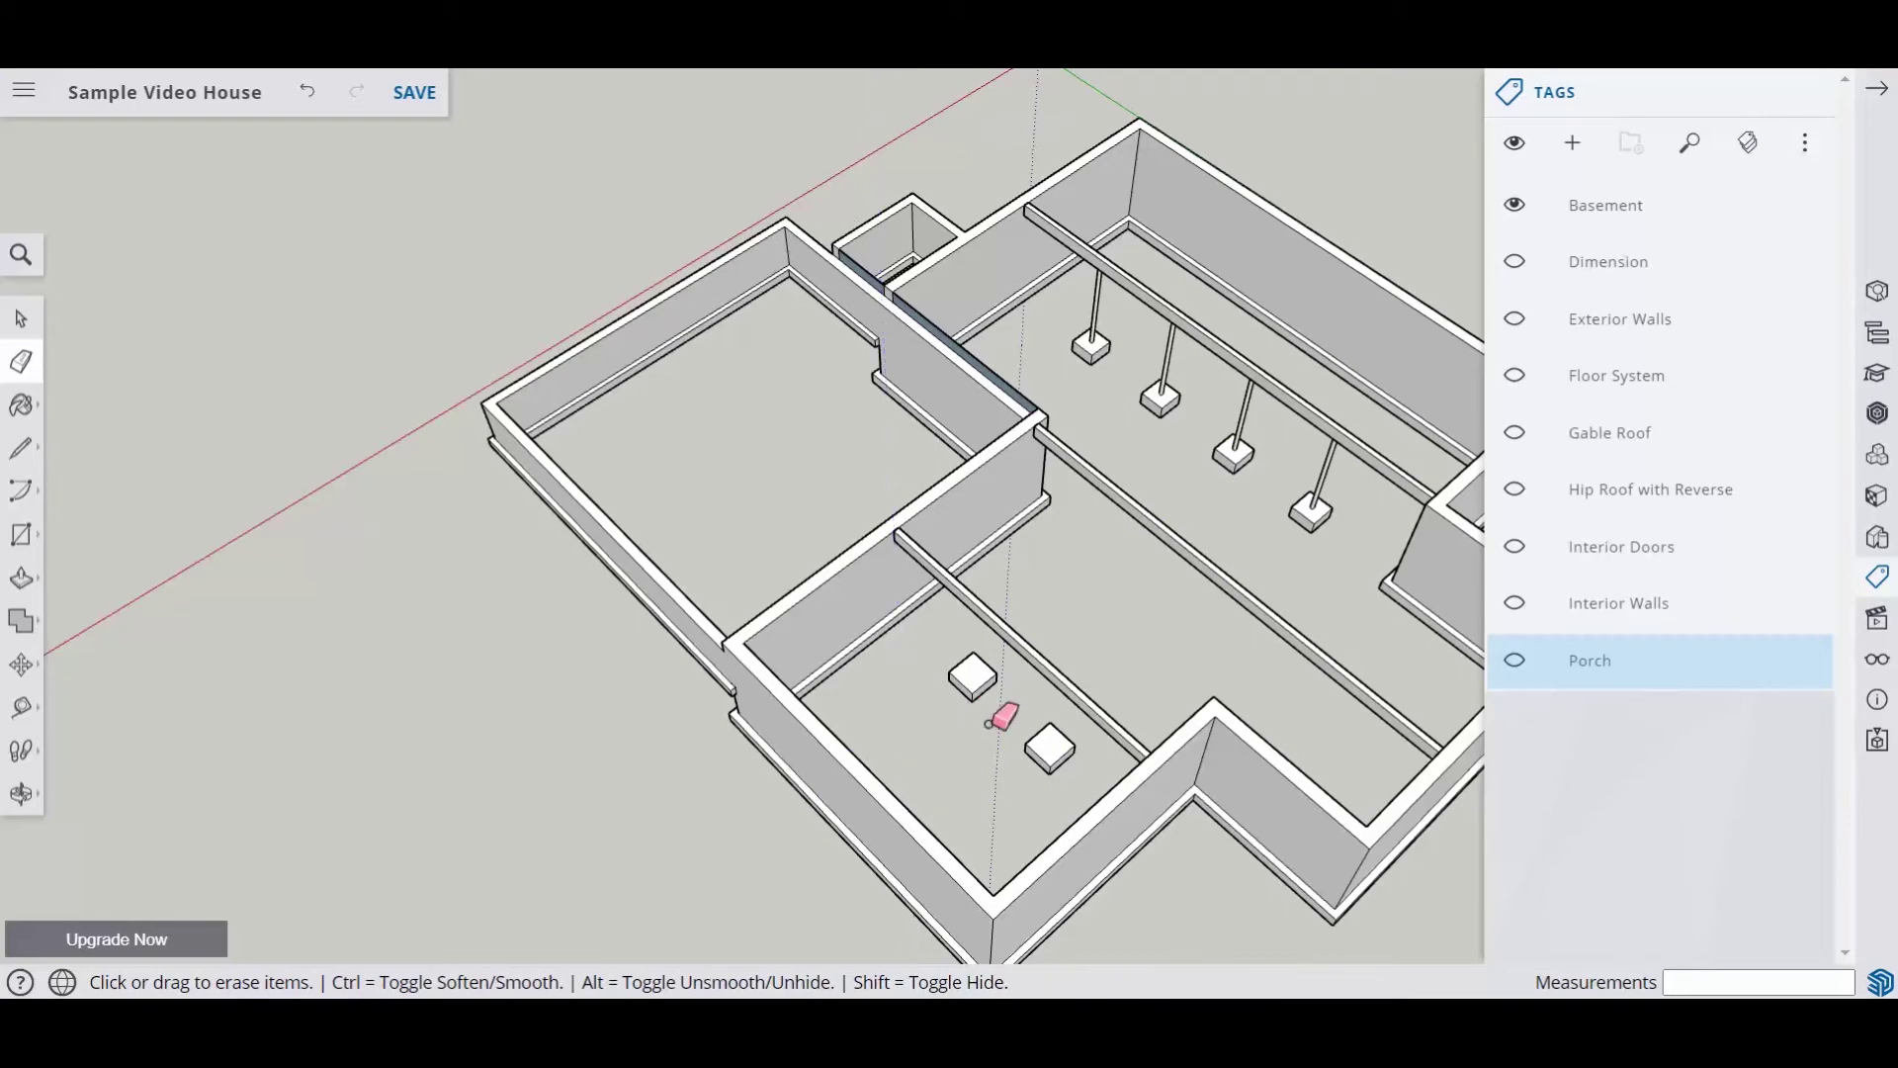
# Step: Place two diagonal guides between opposite top corners of the first new footing to locate its center
pyautogui.scroll(4, 1026, 709)
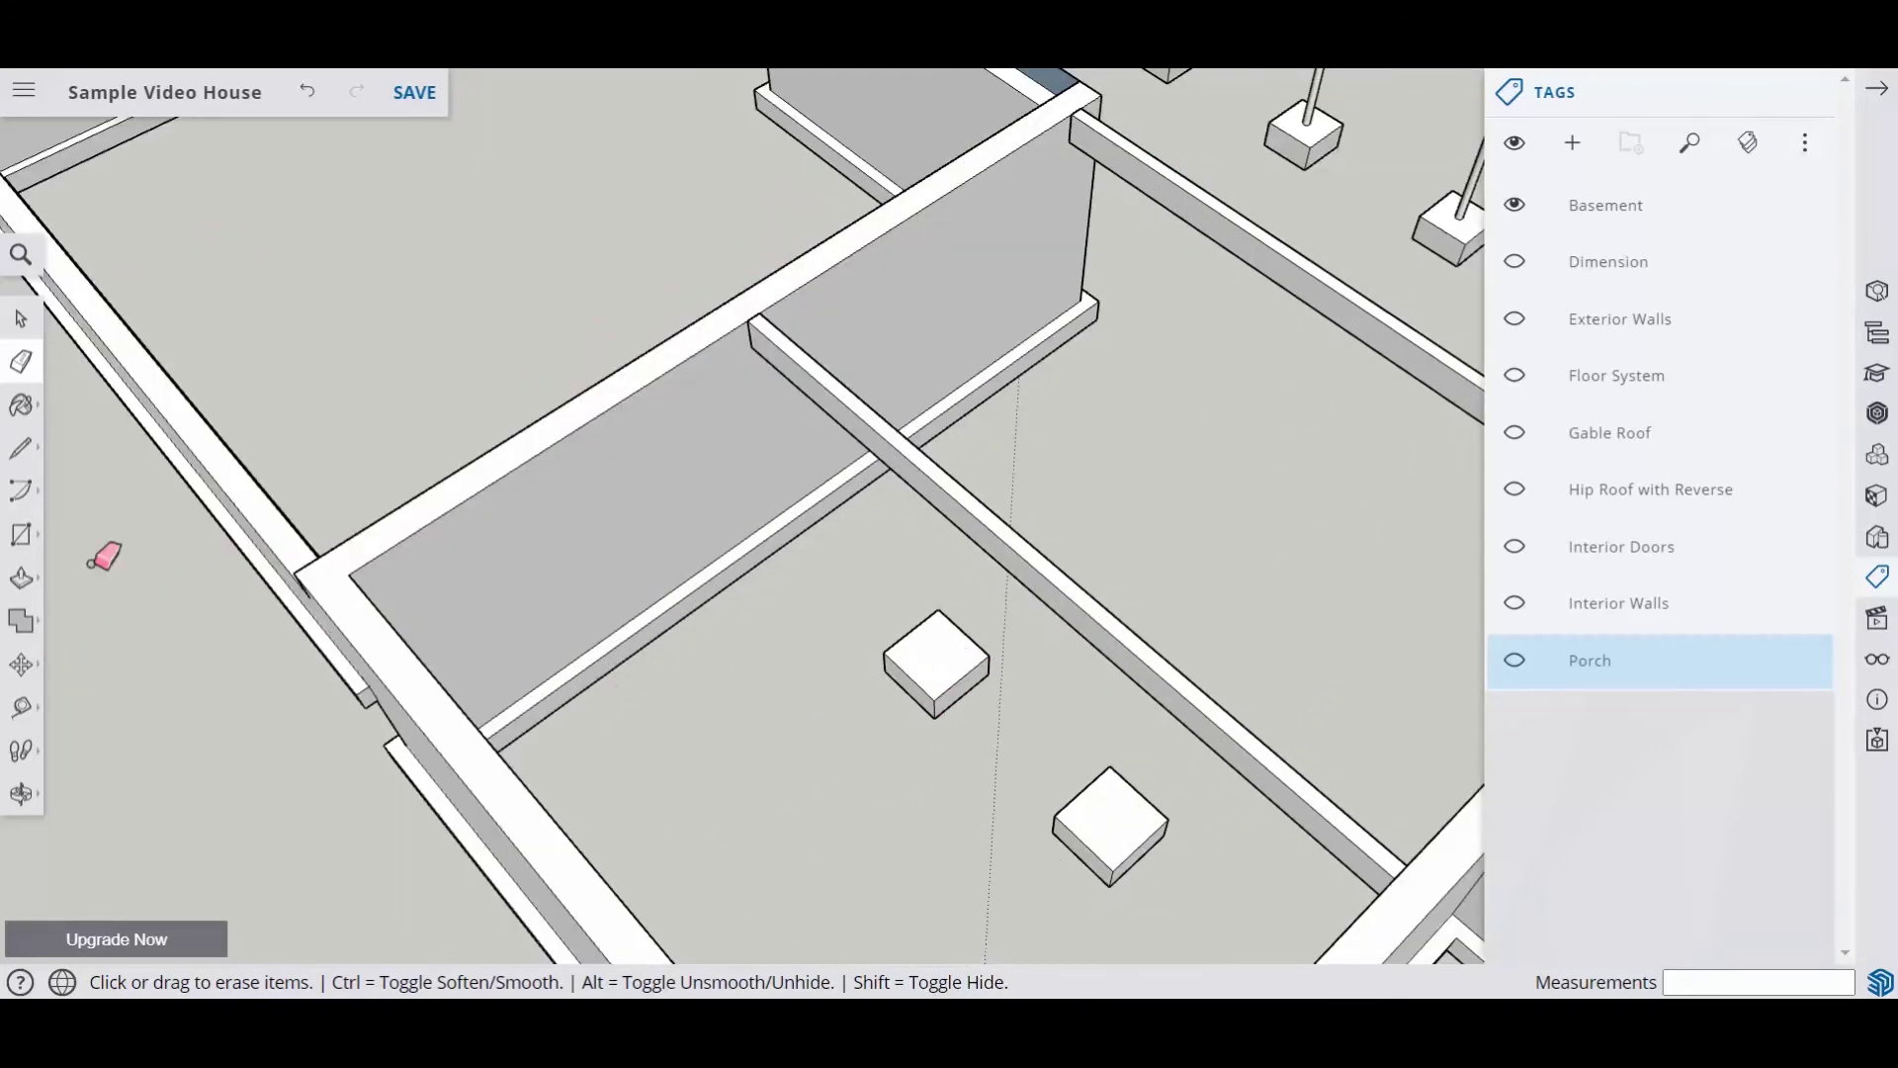
pyautogui.click(13, 727)
pyautogui.click(940, 608)
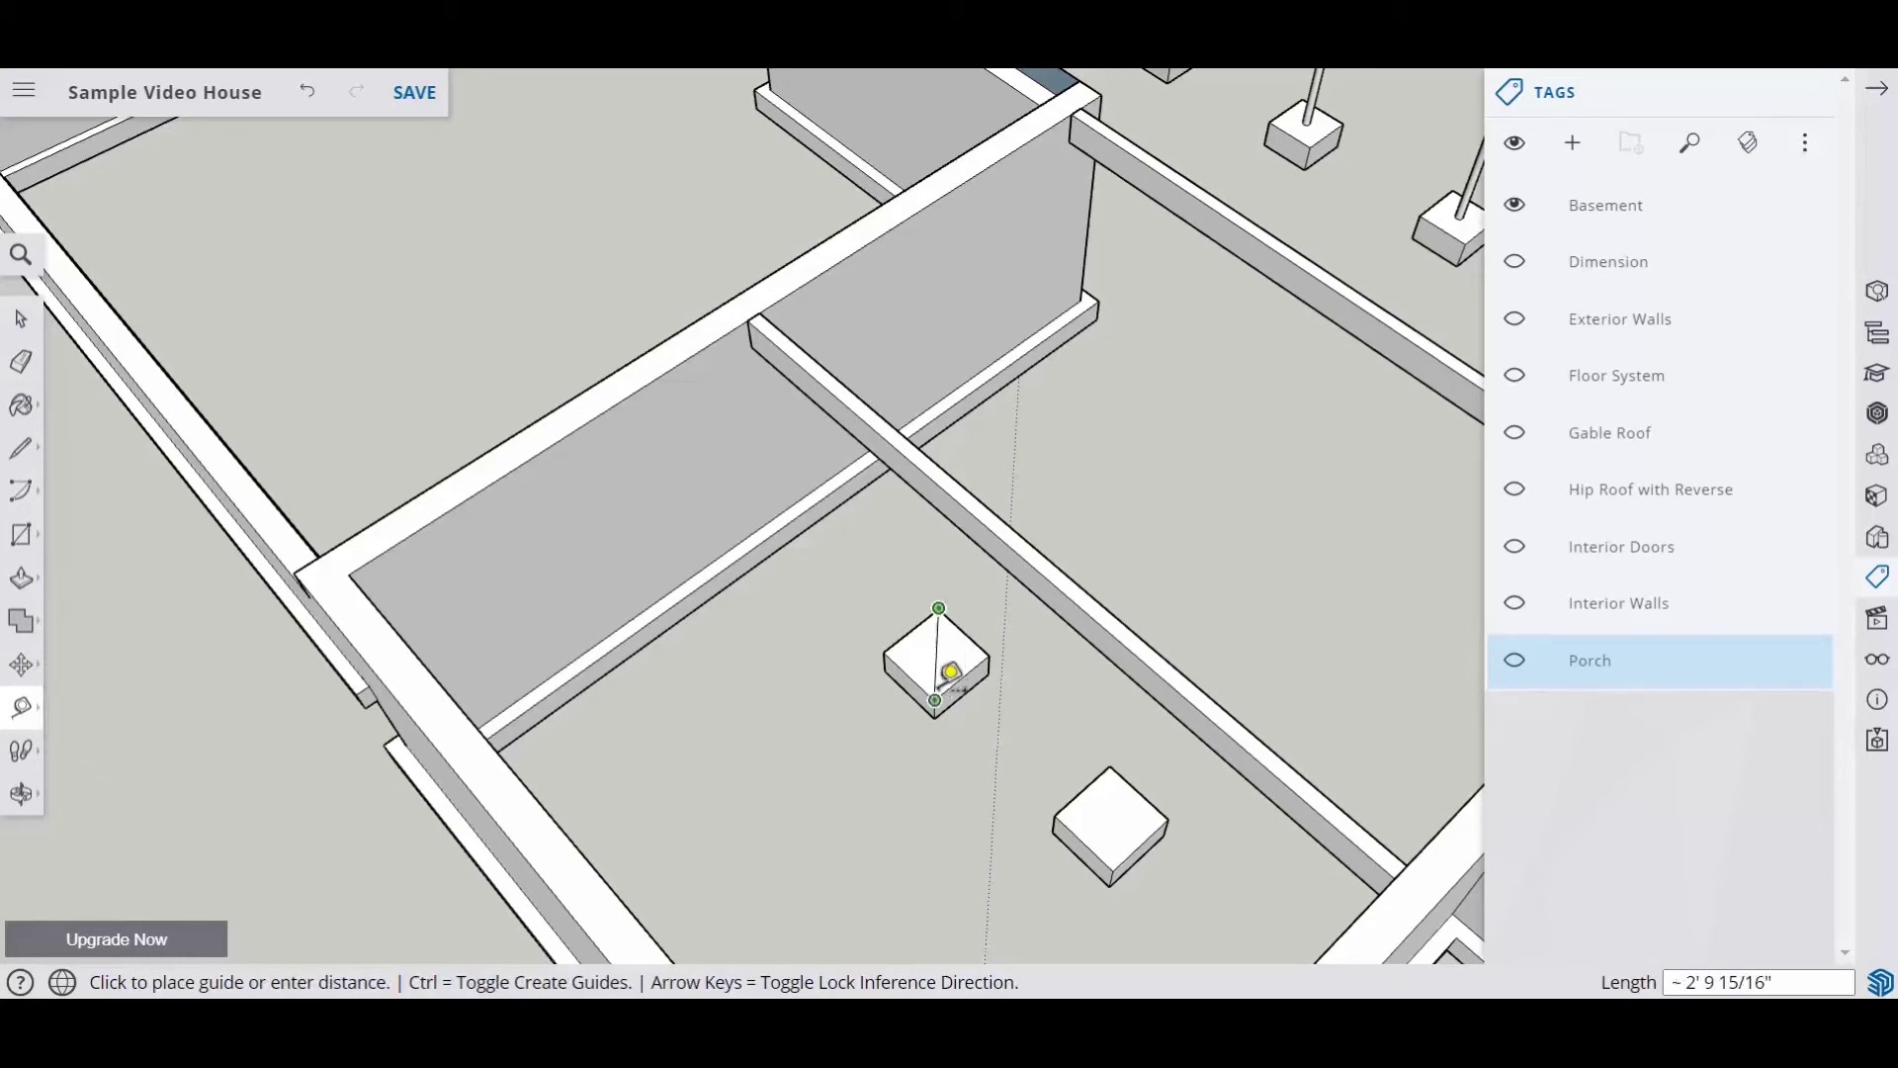
pyautogui.click(950, 672)
pyautogui.click(883, 652)
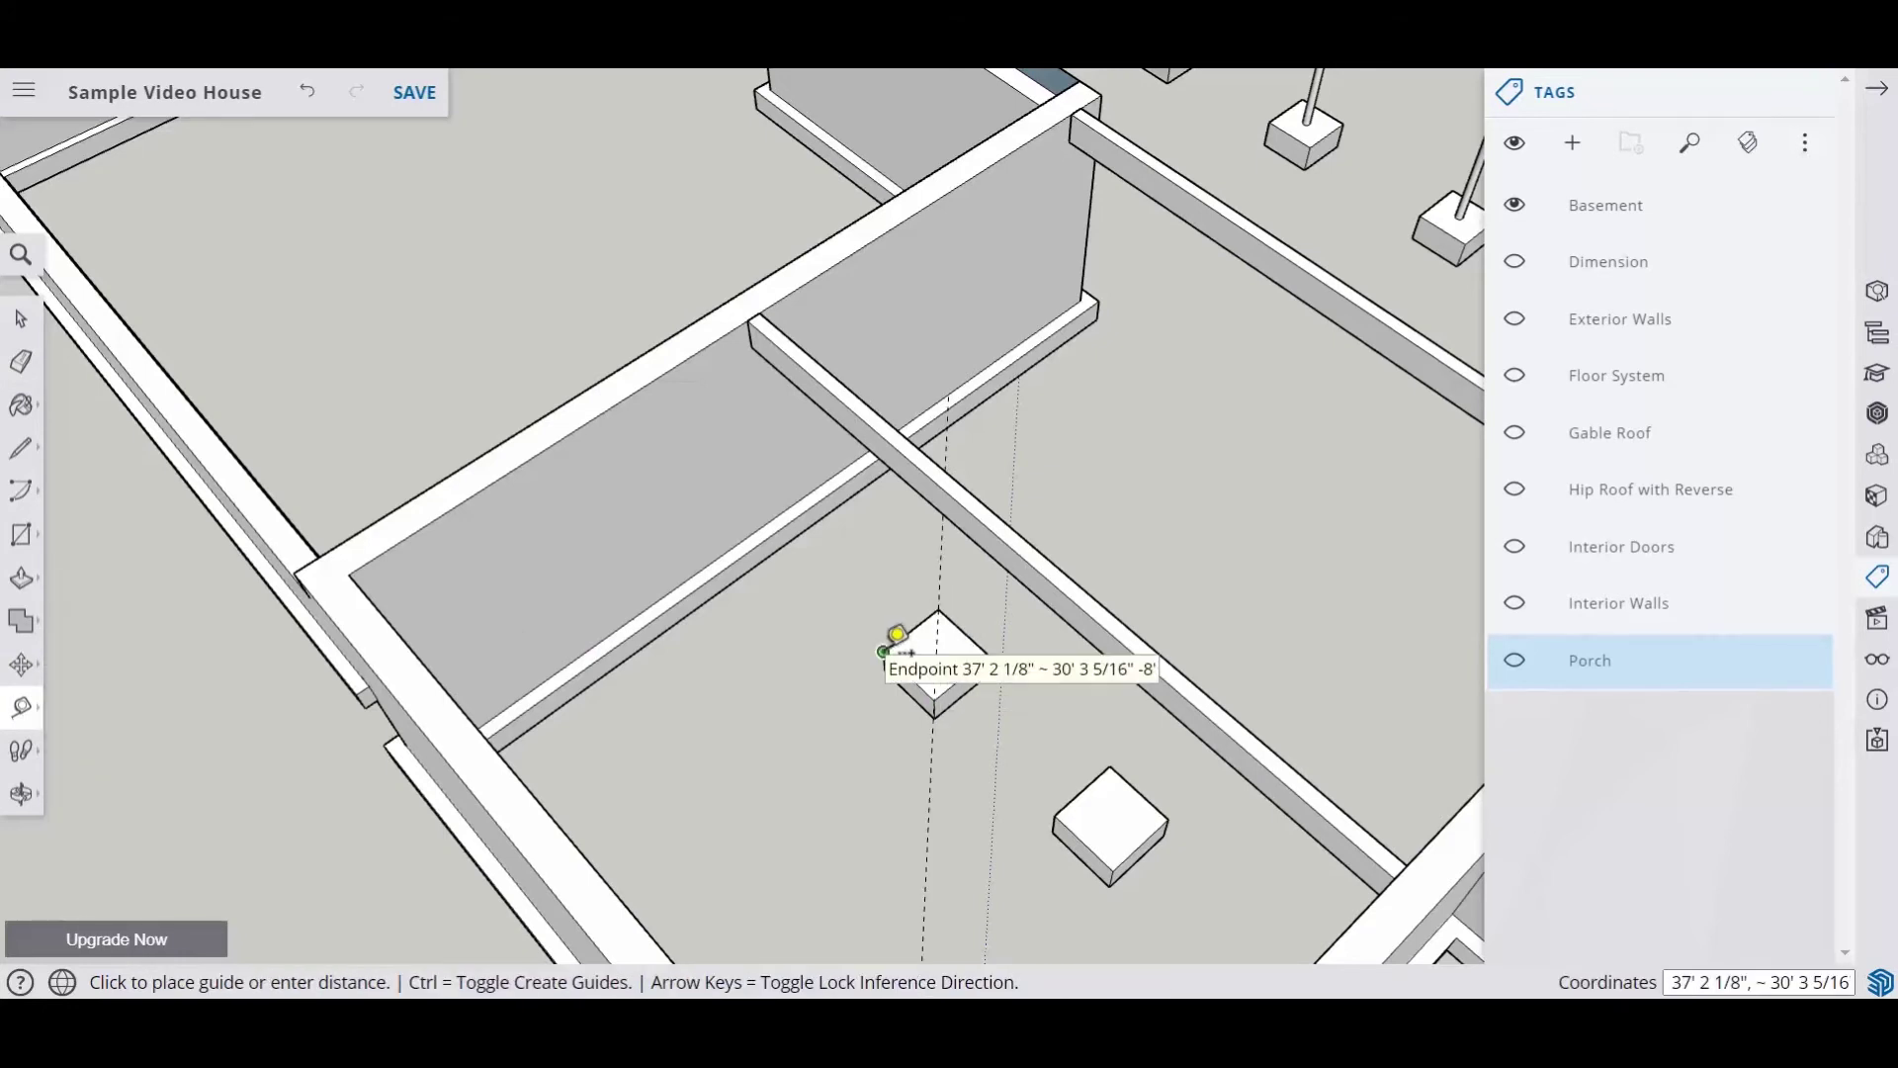
pyautogui.click(990, 654)
# Step: Place two diagonal guides between opposite top corners of the second new footing to locate its center
pyautogui.click(1124, 746)
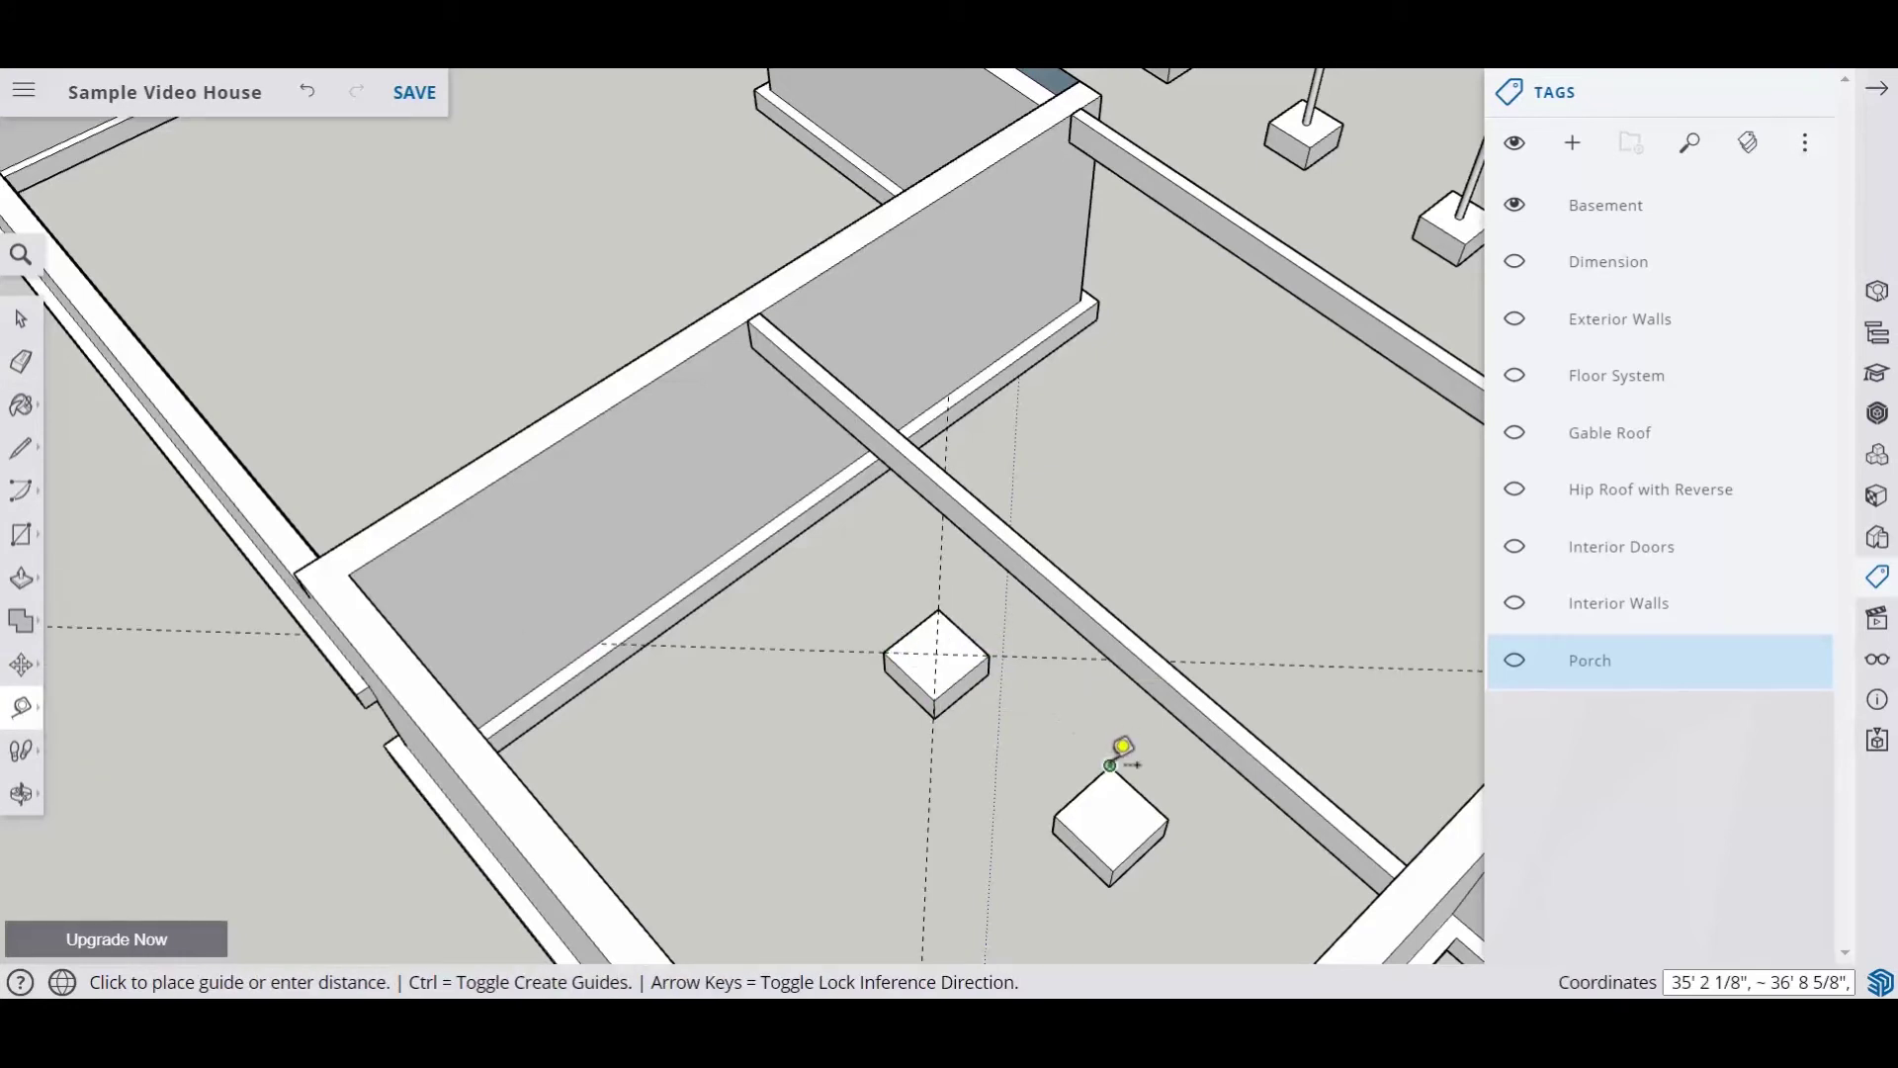
pyautogui.click(1127, 848)
pyautogui.write("2'")
pyautogui.press('Return')
pyautogui.click(1054, 816)
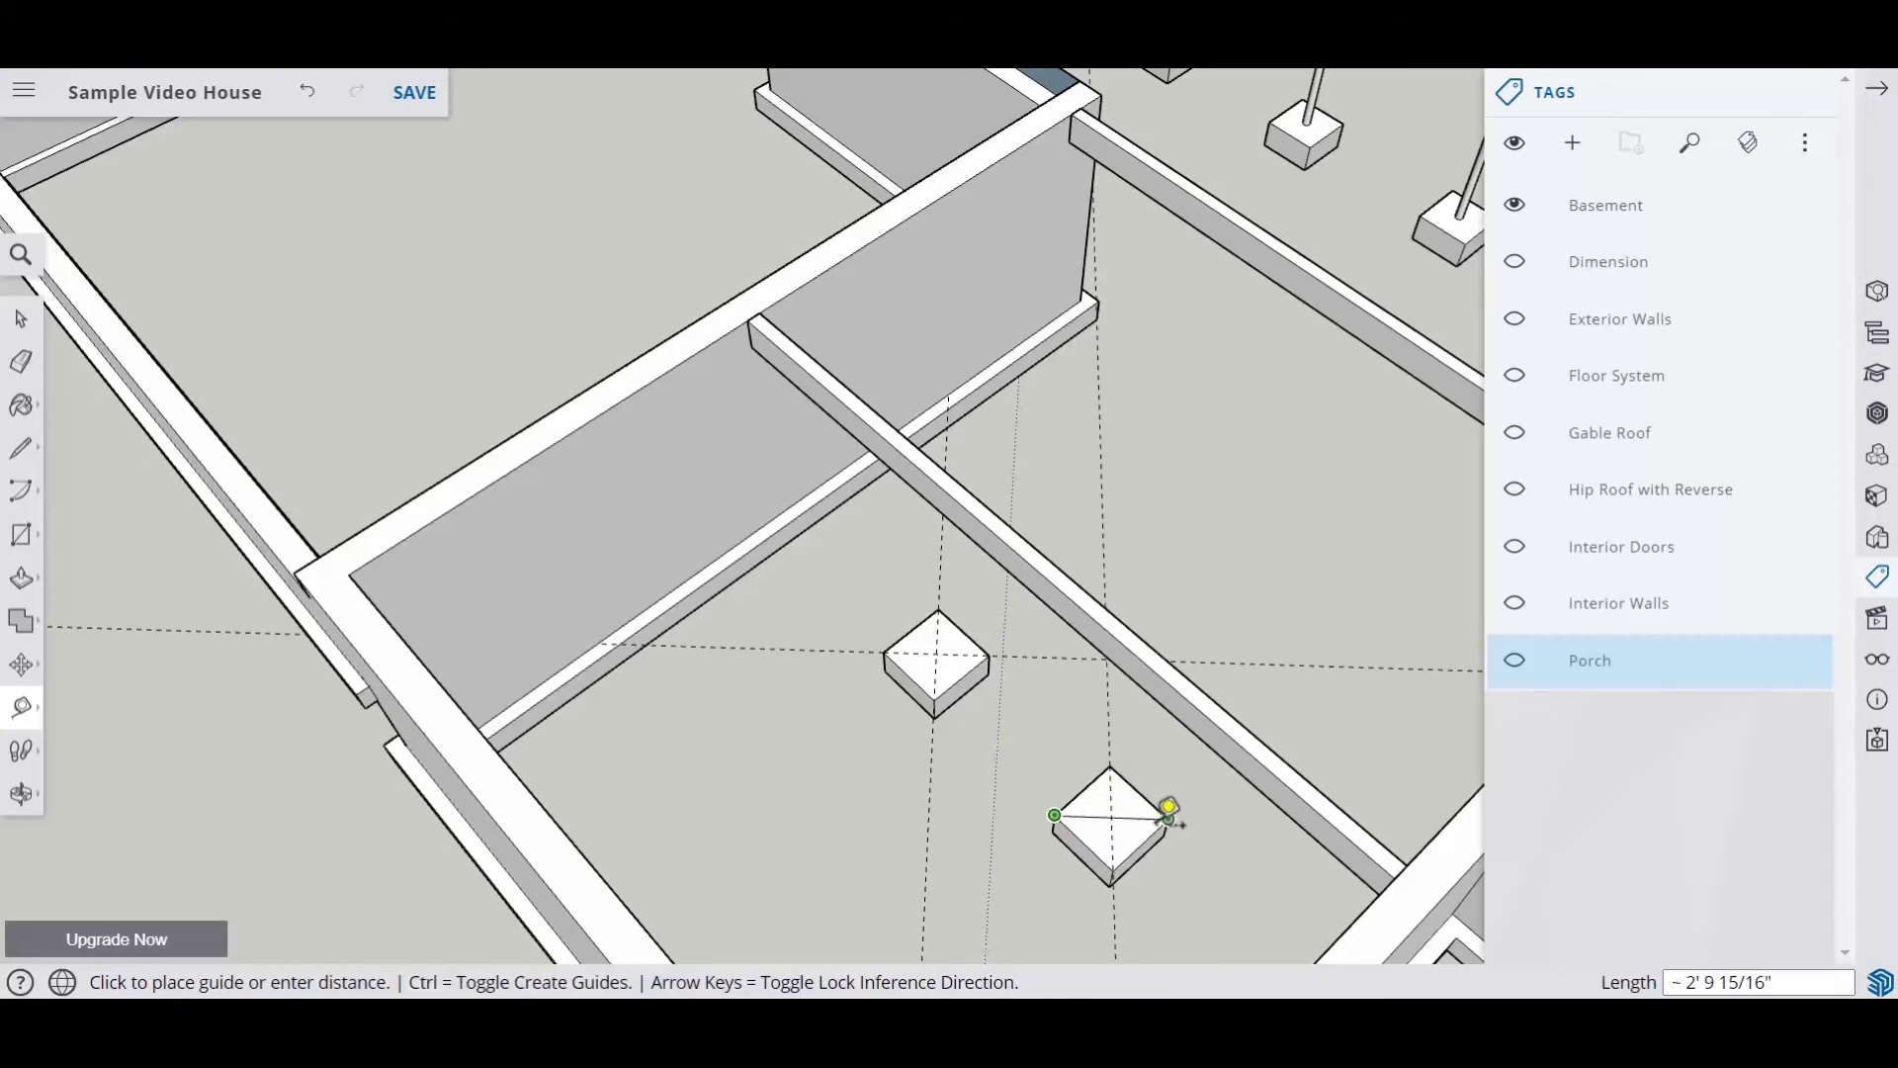
pyautogui.click(1169, 819)
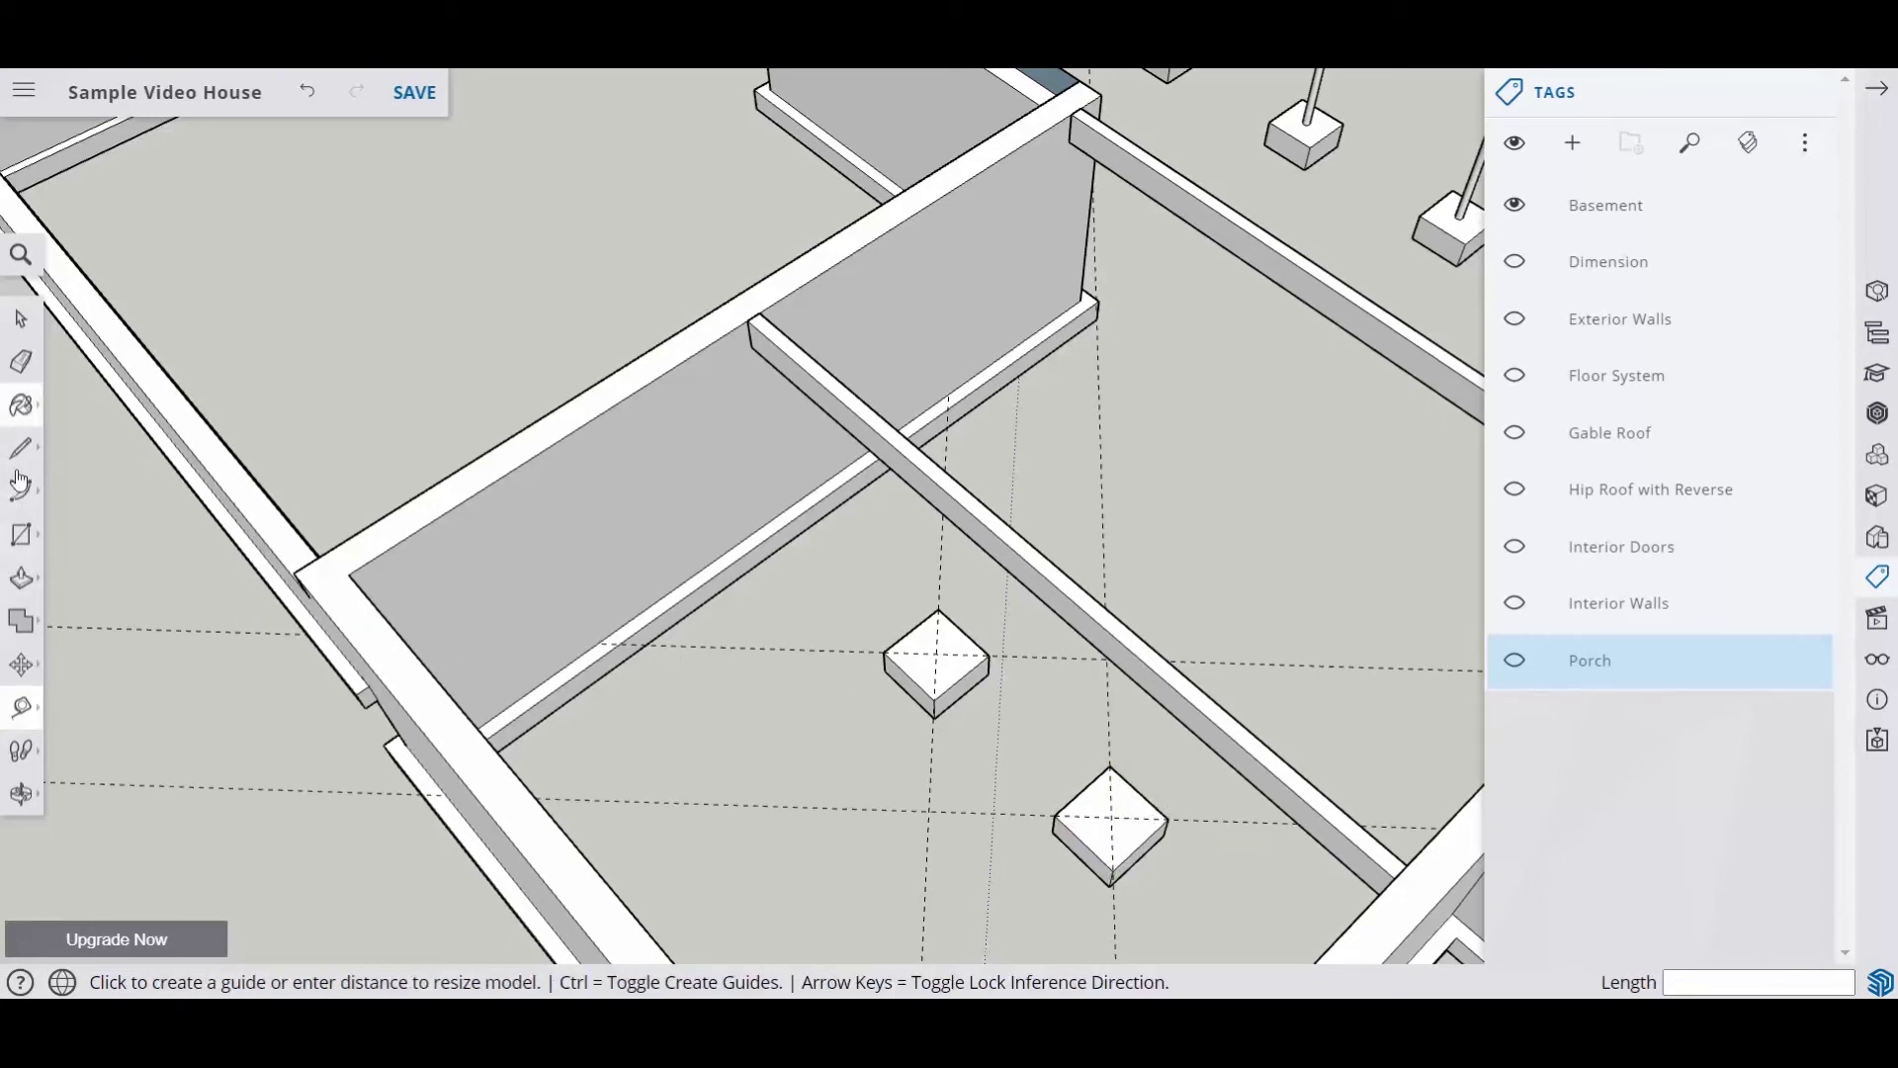
# Step: Draw a circle of radius 1.5 at the center of each of the two new footings
pyautogui.click(28, 534)
pyautogui.click(121, 534)
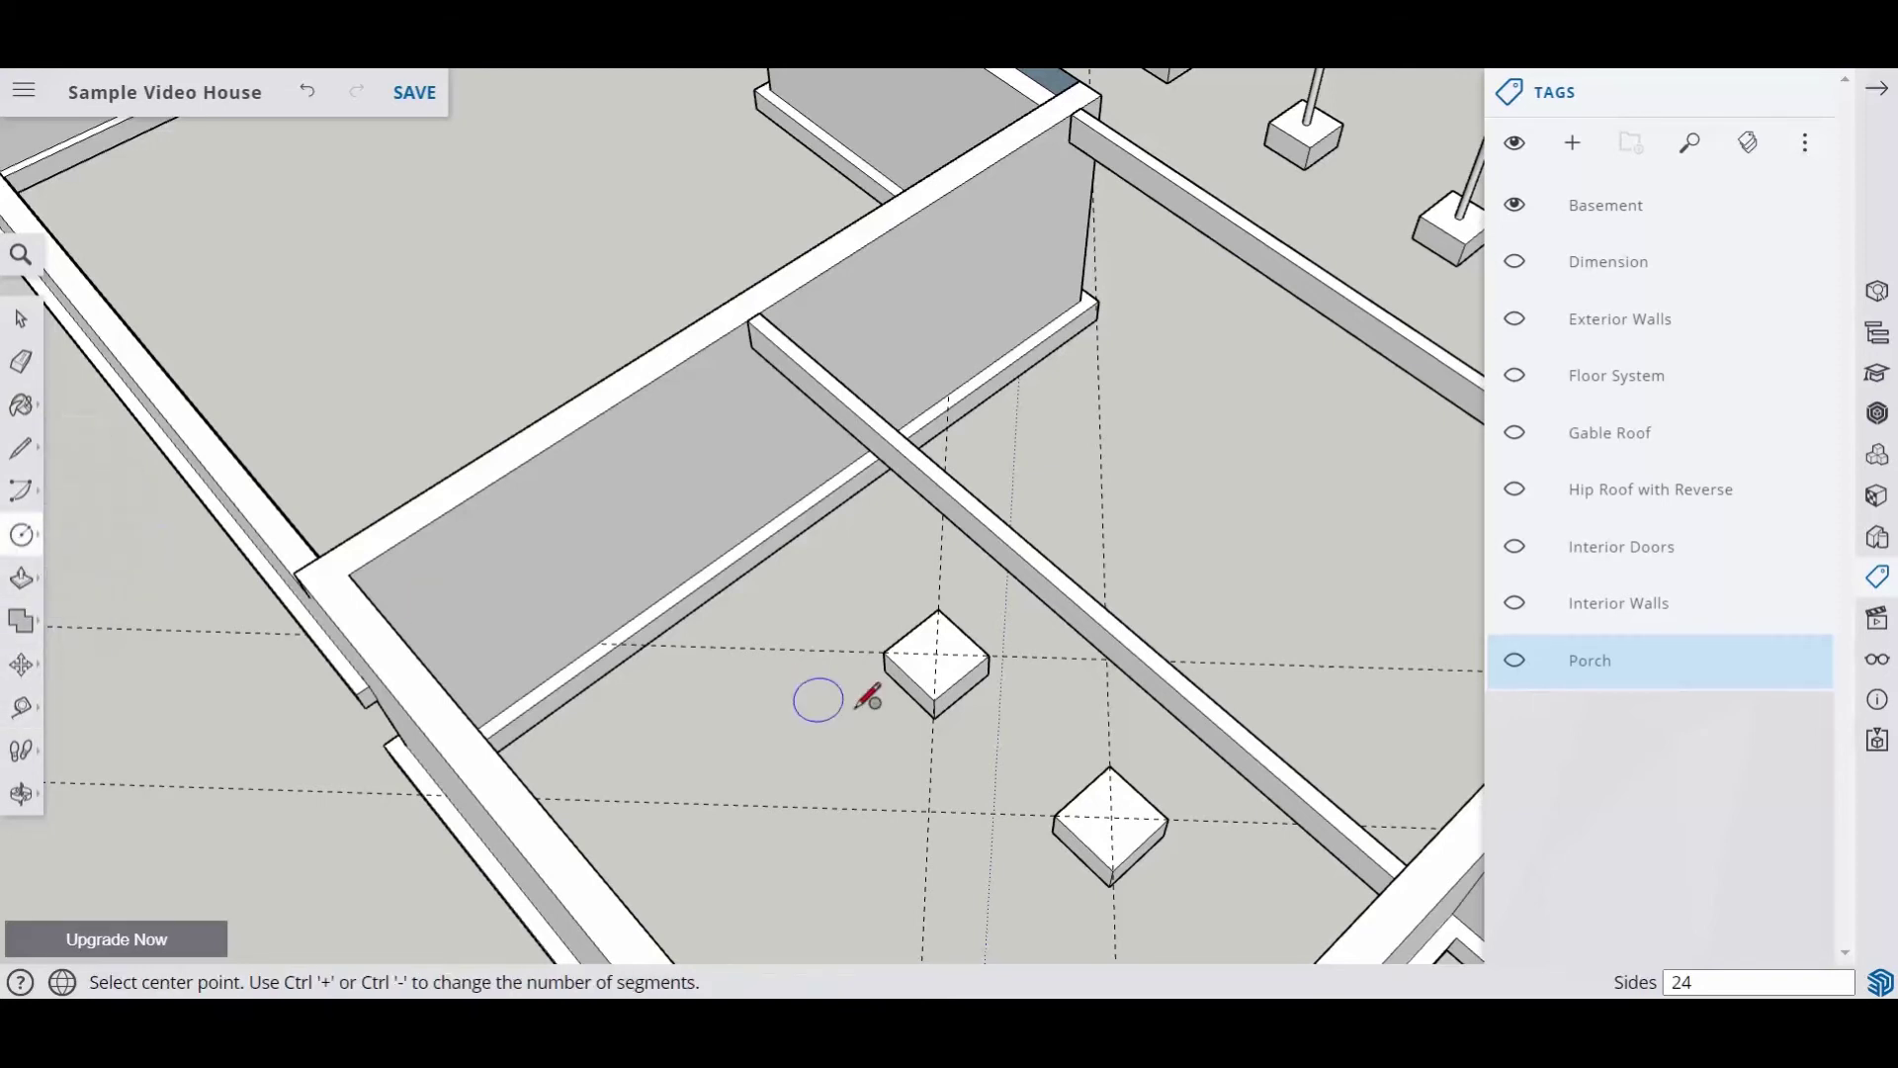
pyautogui.click(937, 654)
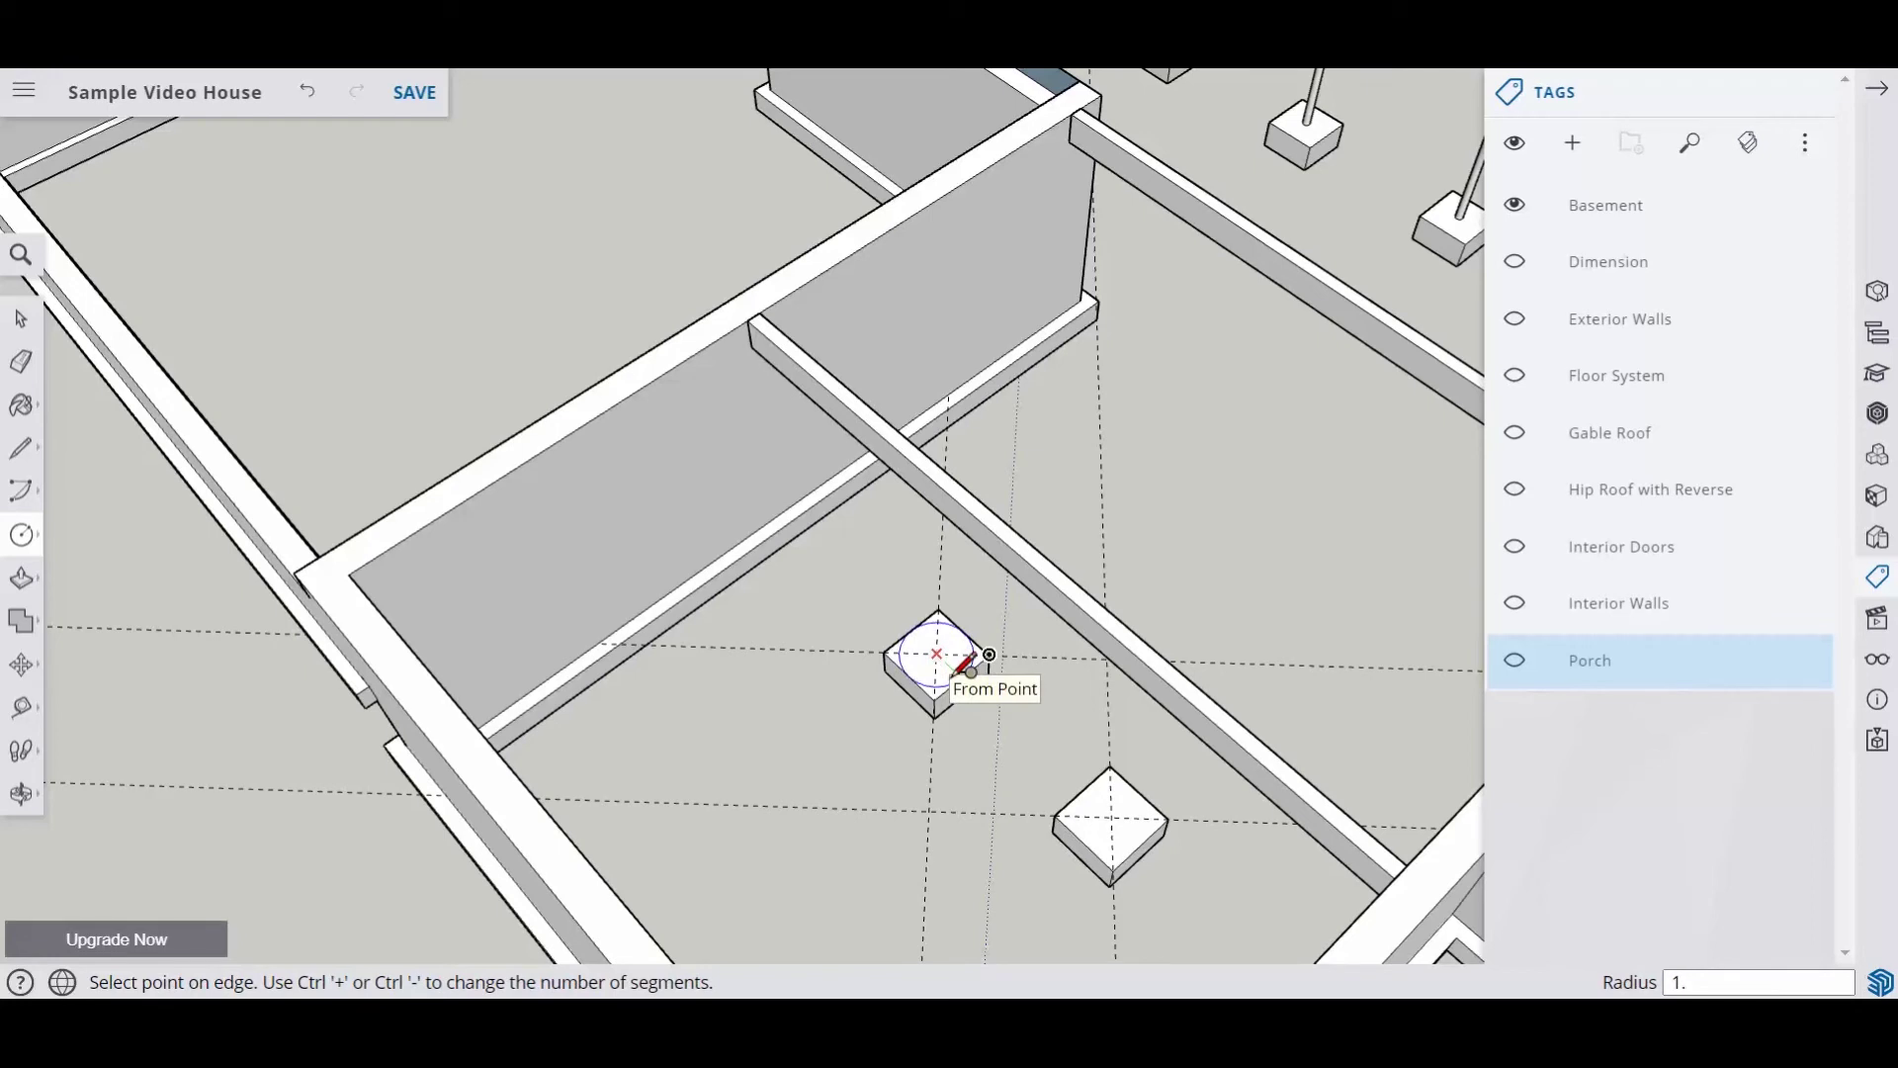
pyautogui.press('Return')
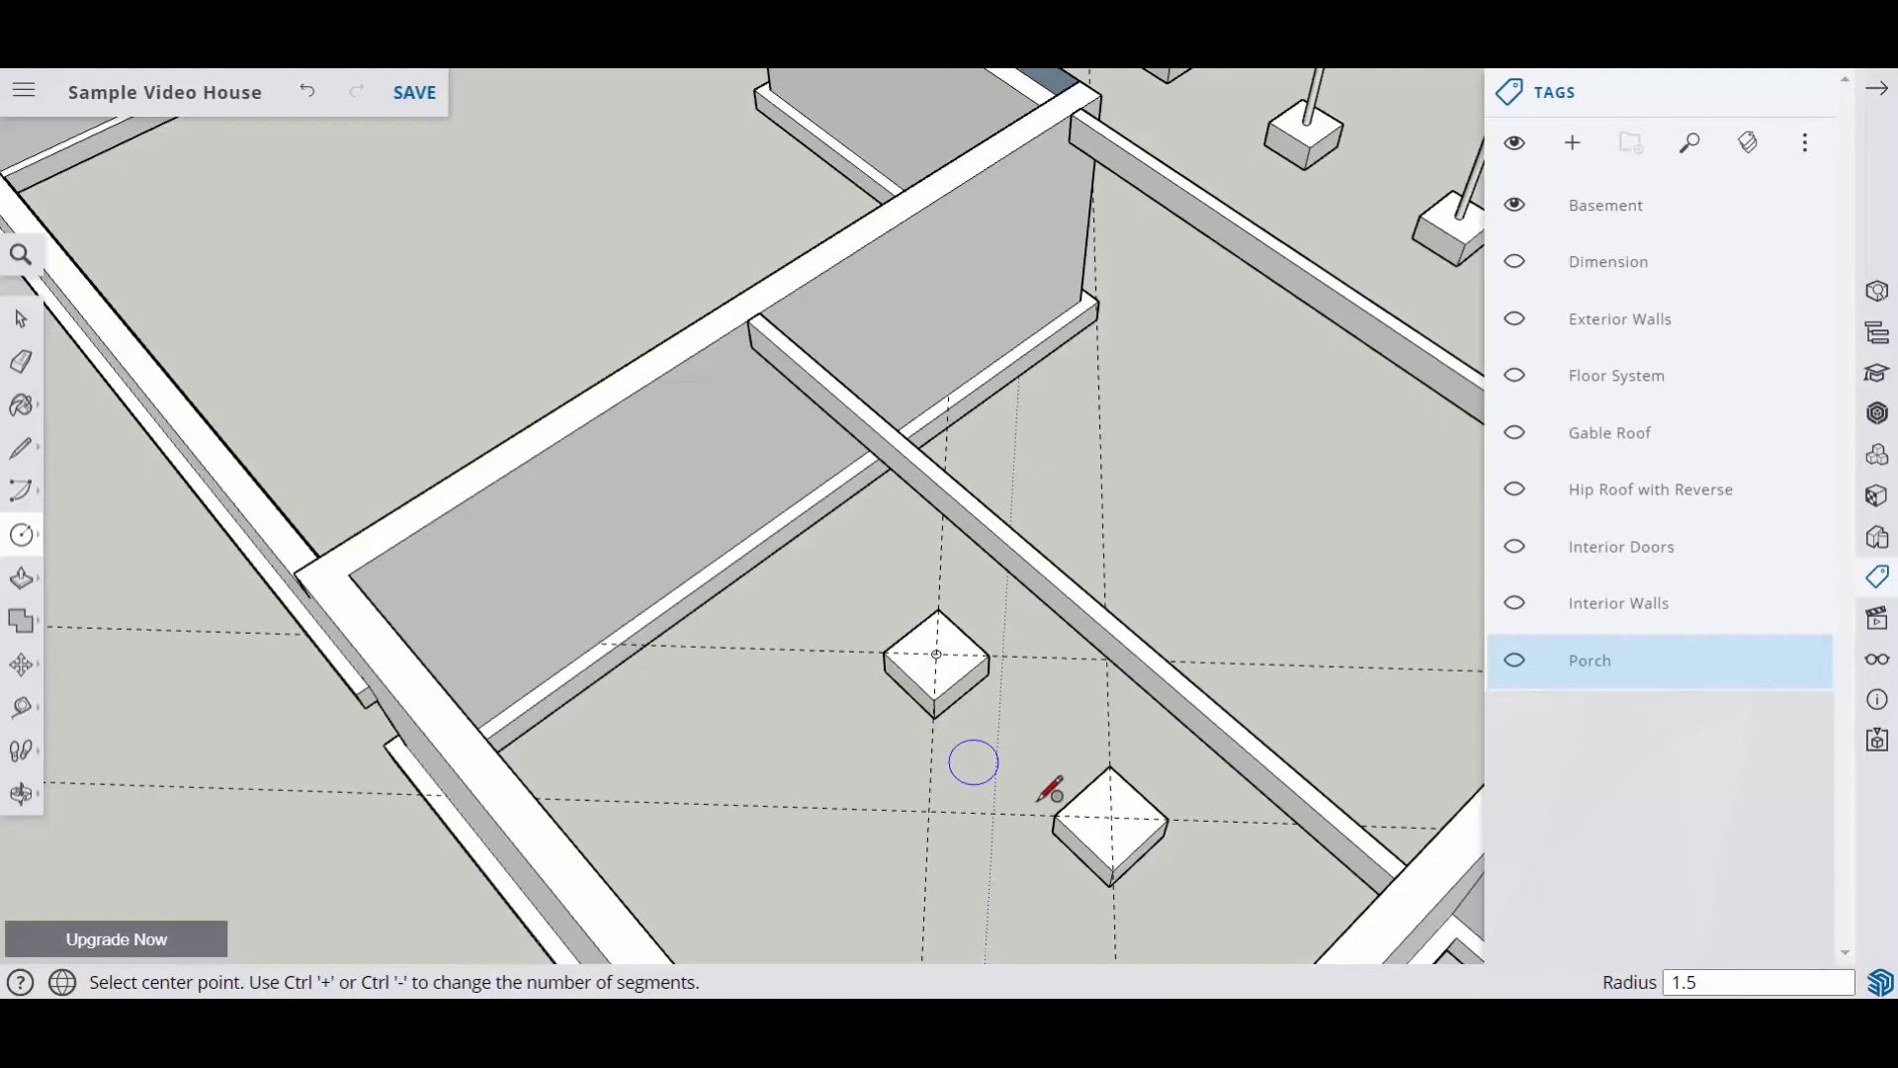
pyautogui.click(1113, 816)
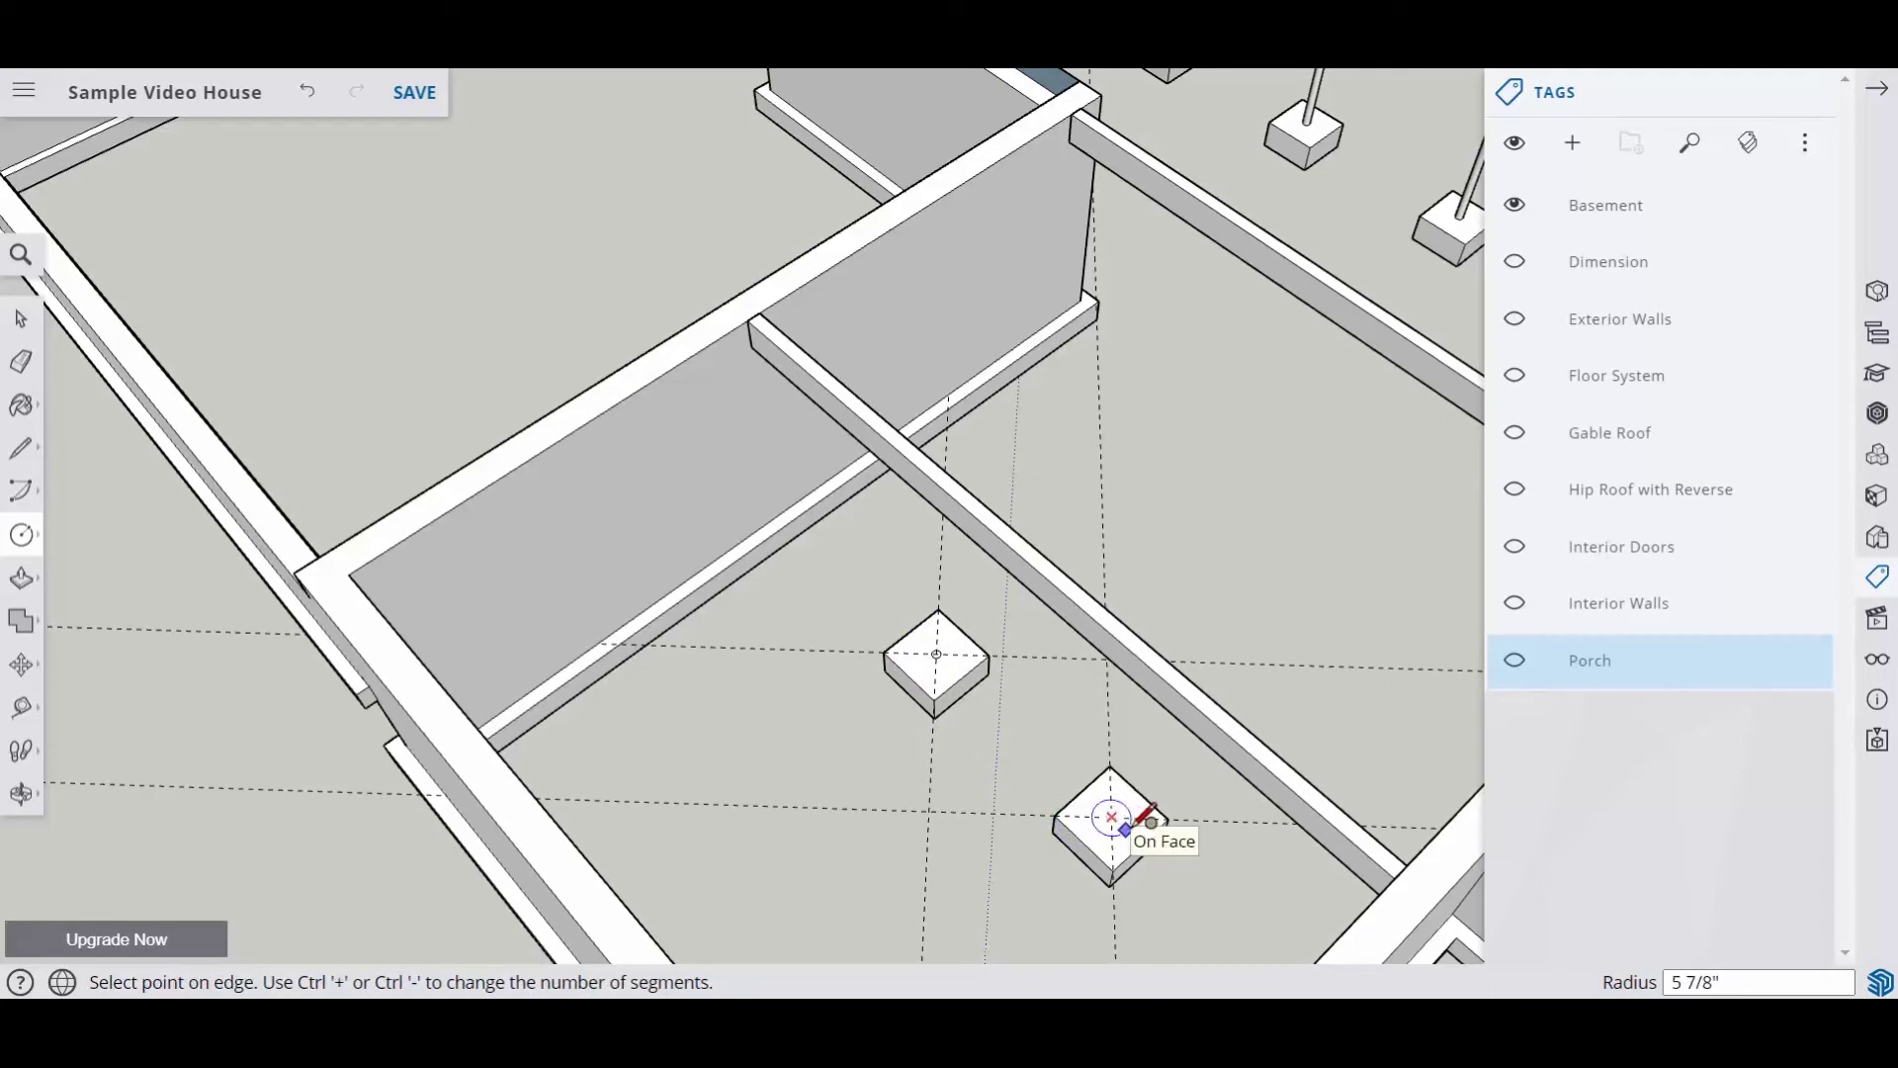
pyautogui.press('Return')
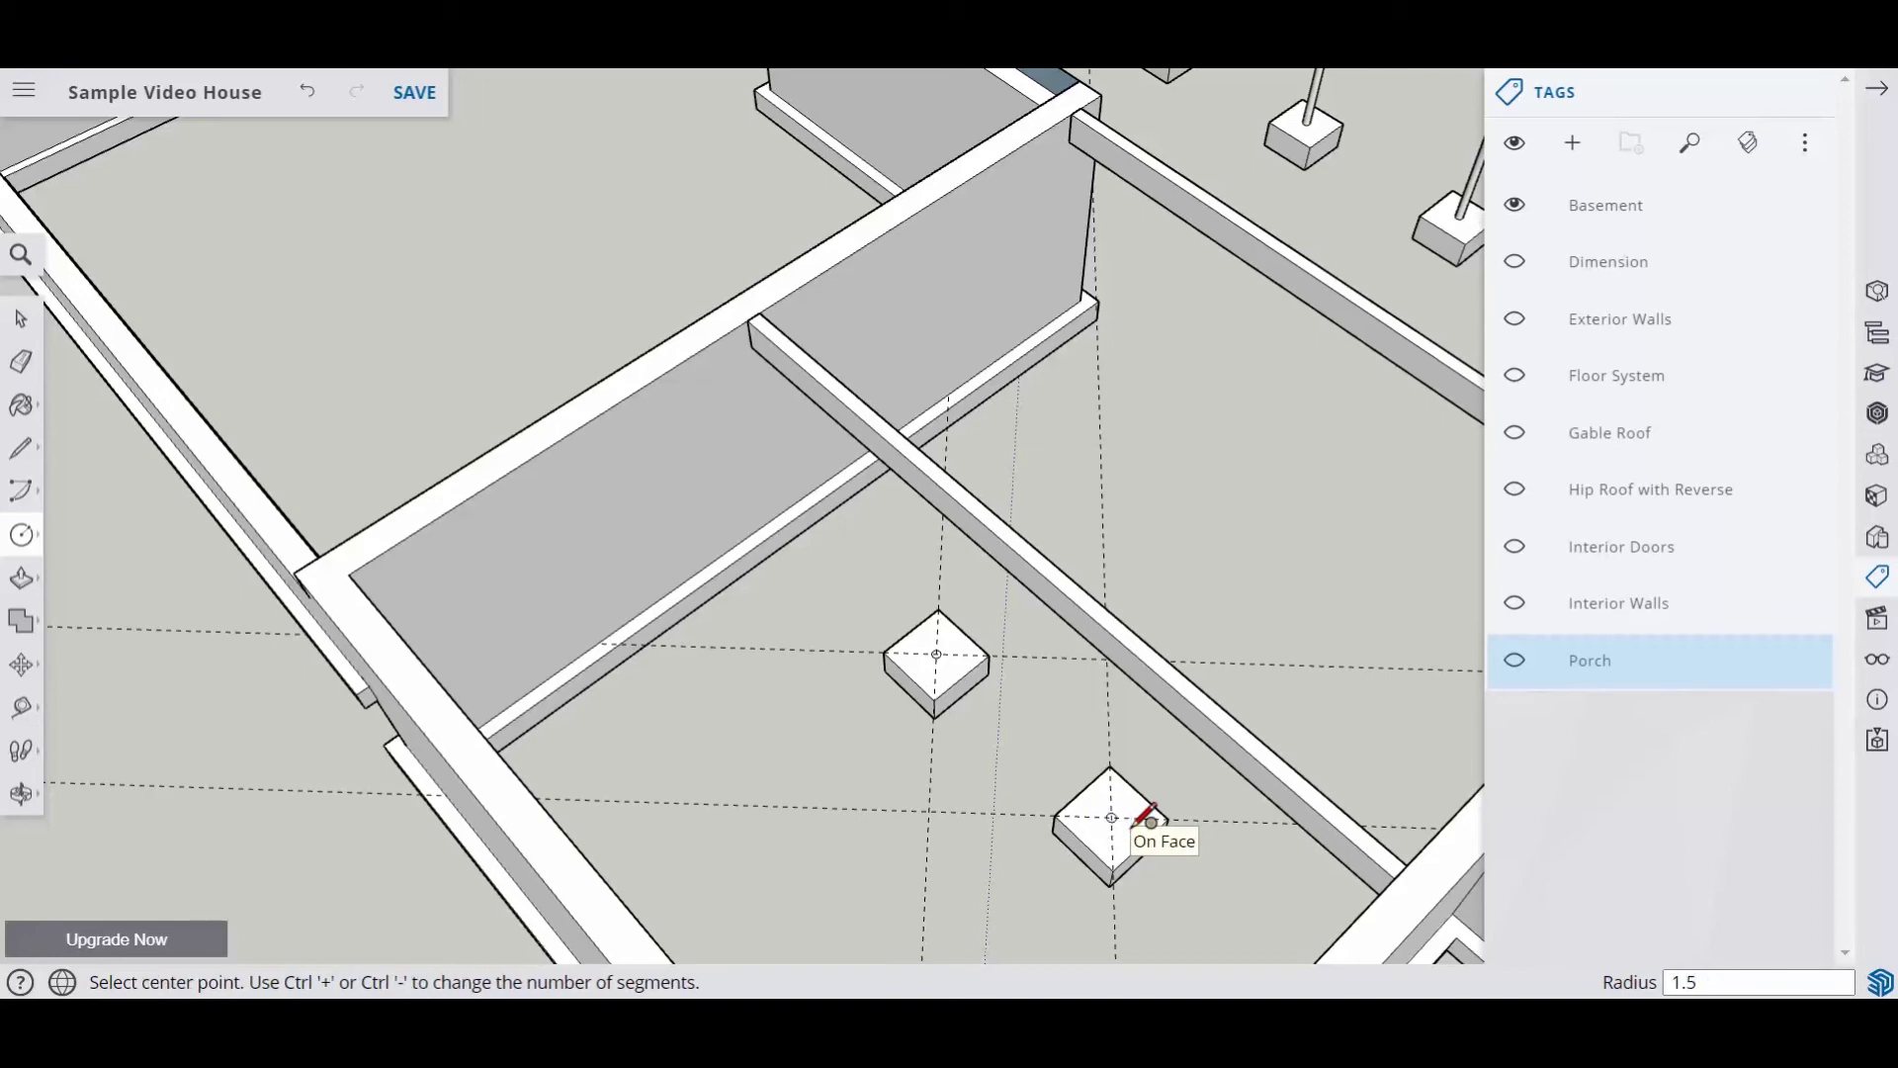
# Step: Extrude the first footing's circle 7' 3/4" up to the beam's lower edge to form a post
pyautogui.scroll(3, 988, 742)
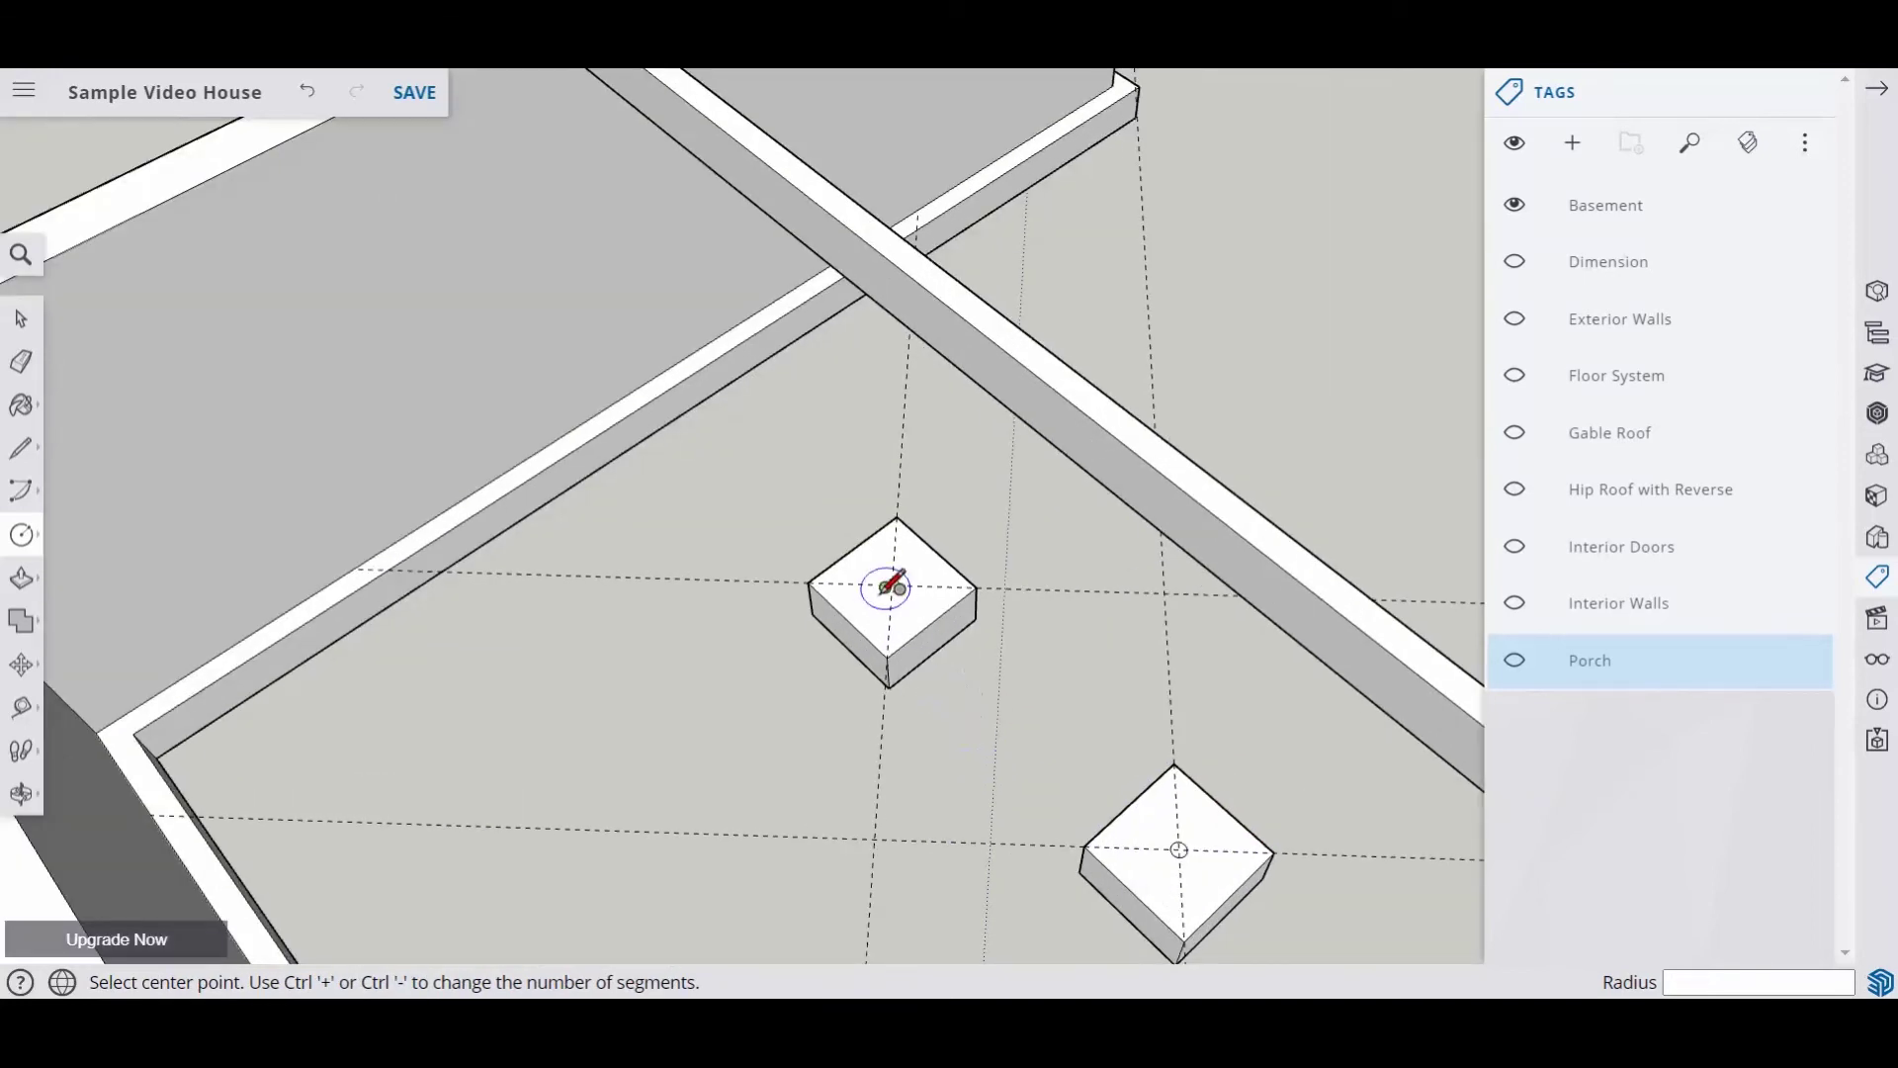
pyautogui.scroll(3, 892, 589)
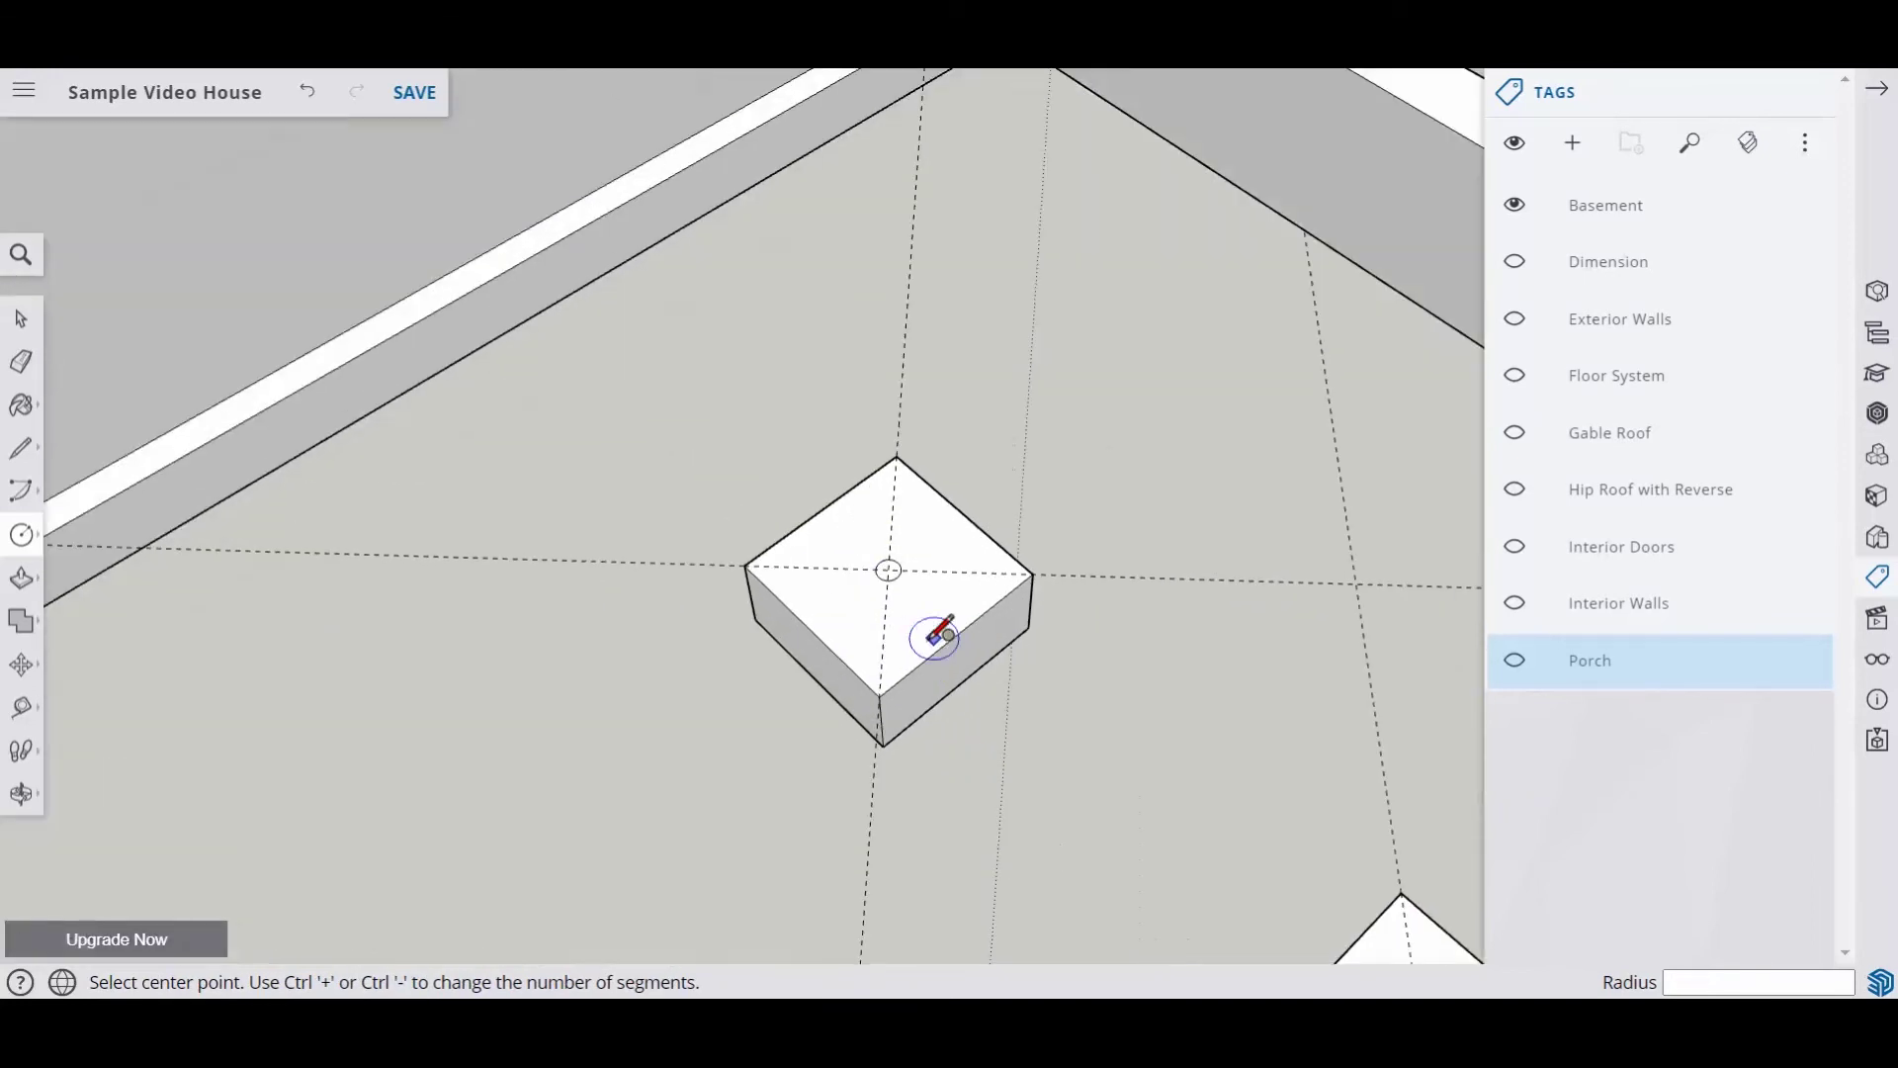
pyautogui.click(22, 579)
pyautogui.click(889, 571)
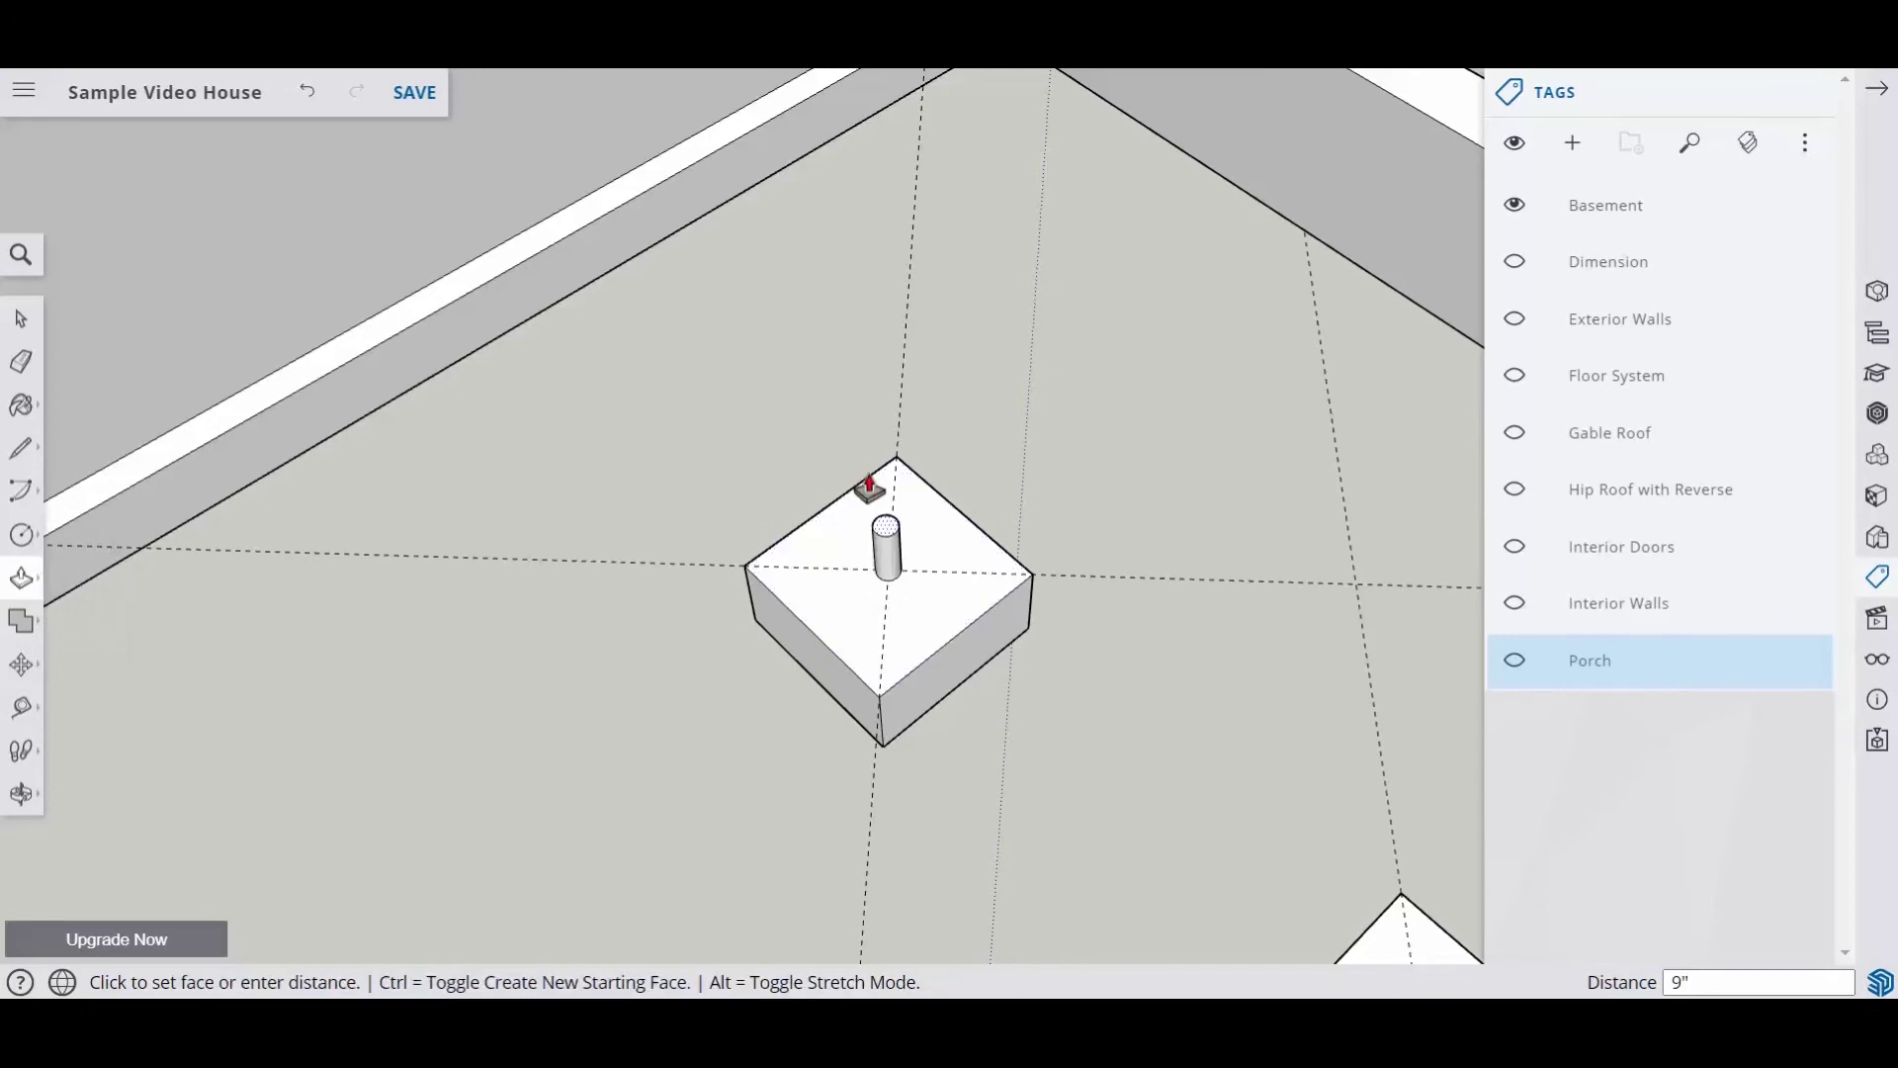
pyautogui.scroll(-4, 874, 381)
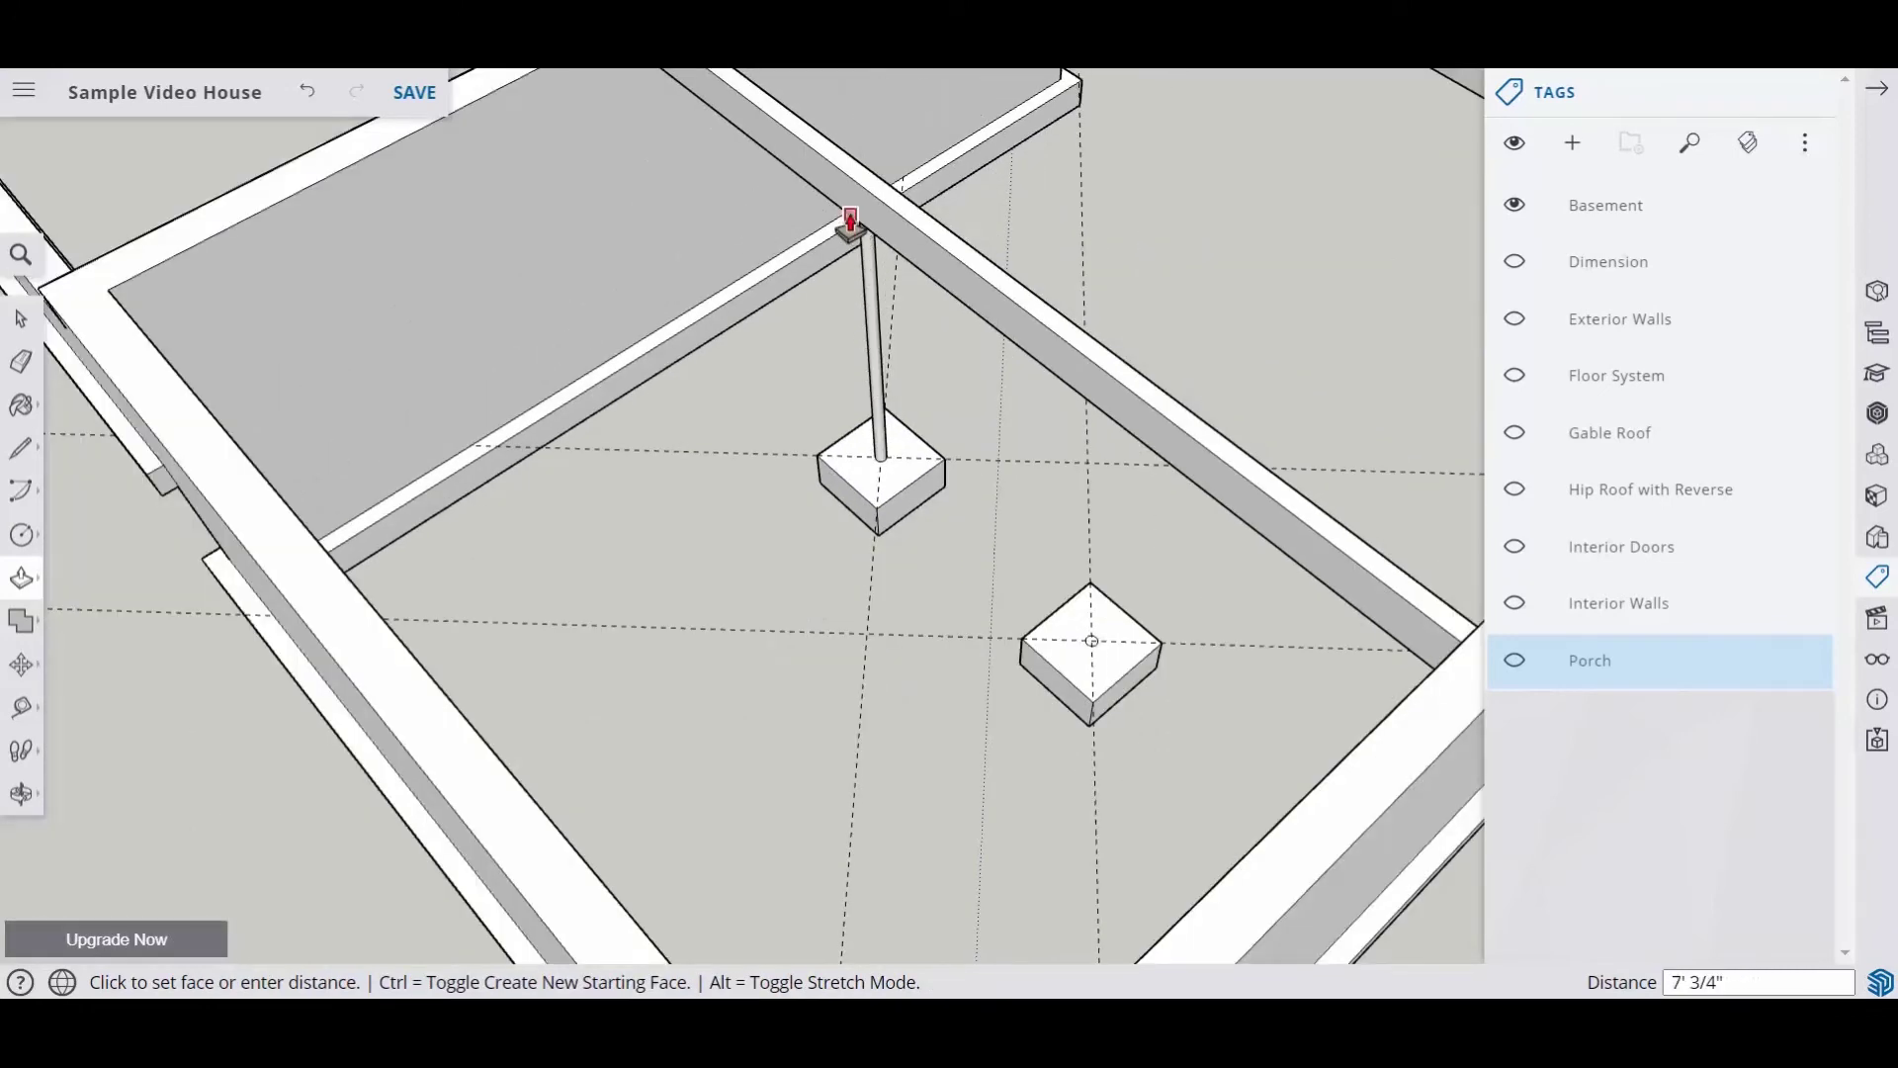
pyautogui.click(856, 222)
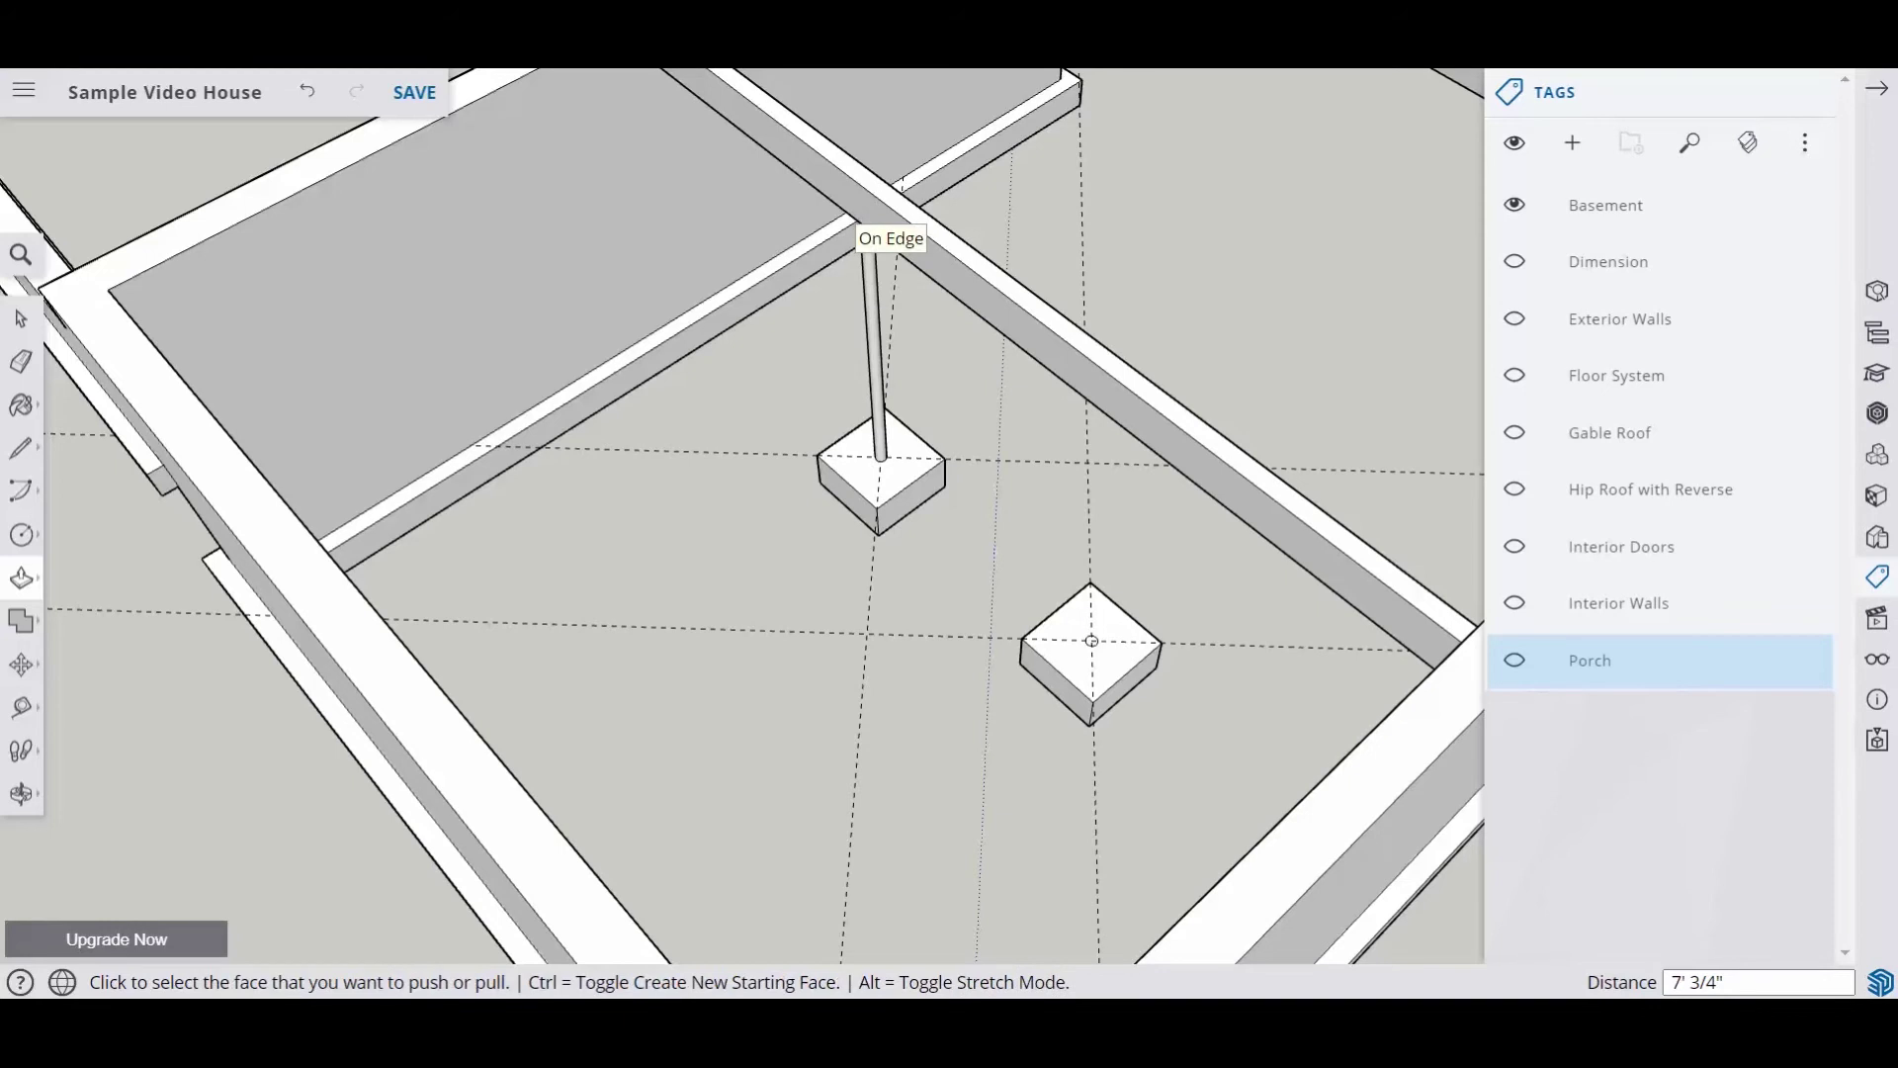
# Step: Extrude the second footing's circle up to the beam's lower edge, 7' 3/4" high, as the other post
pyautogui.moveTo(860, 237); pyautogui.dragTo(877, 406, button='middle')
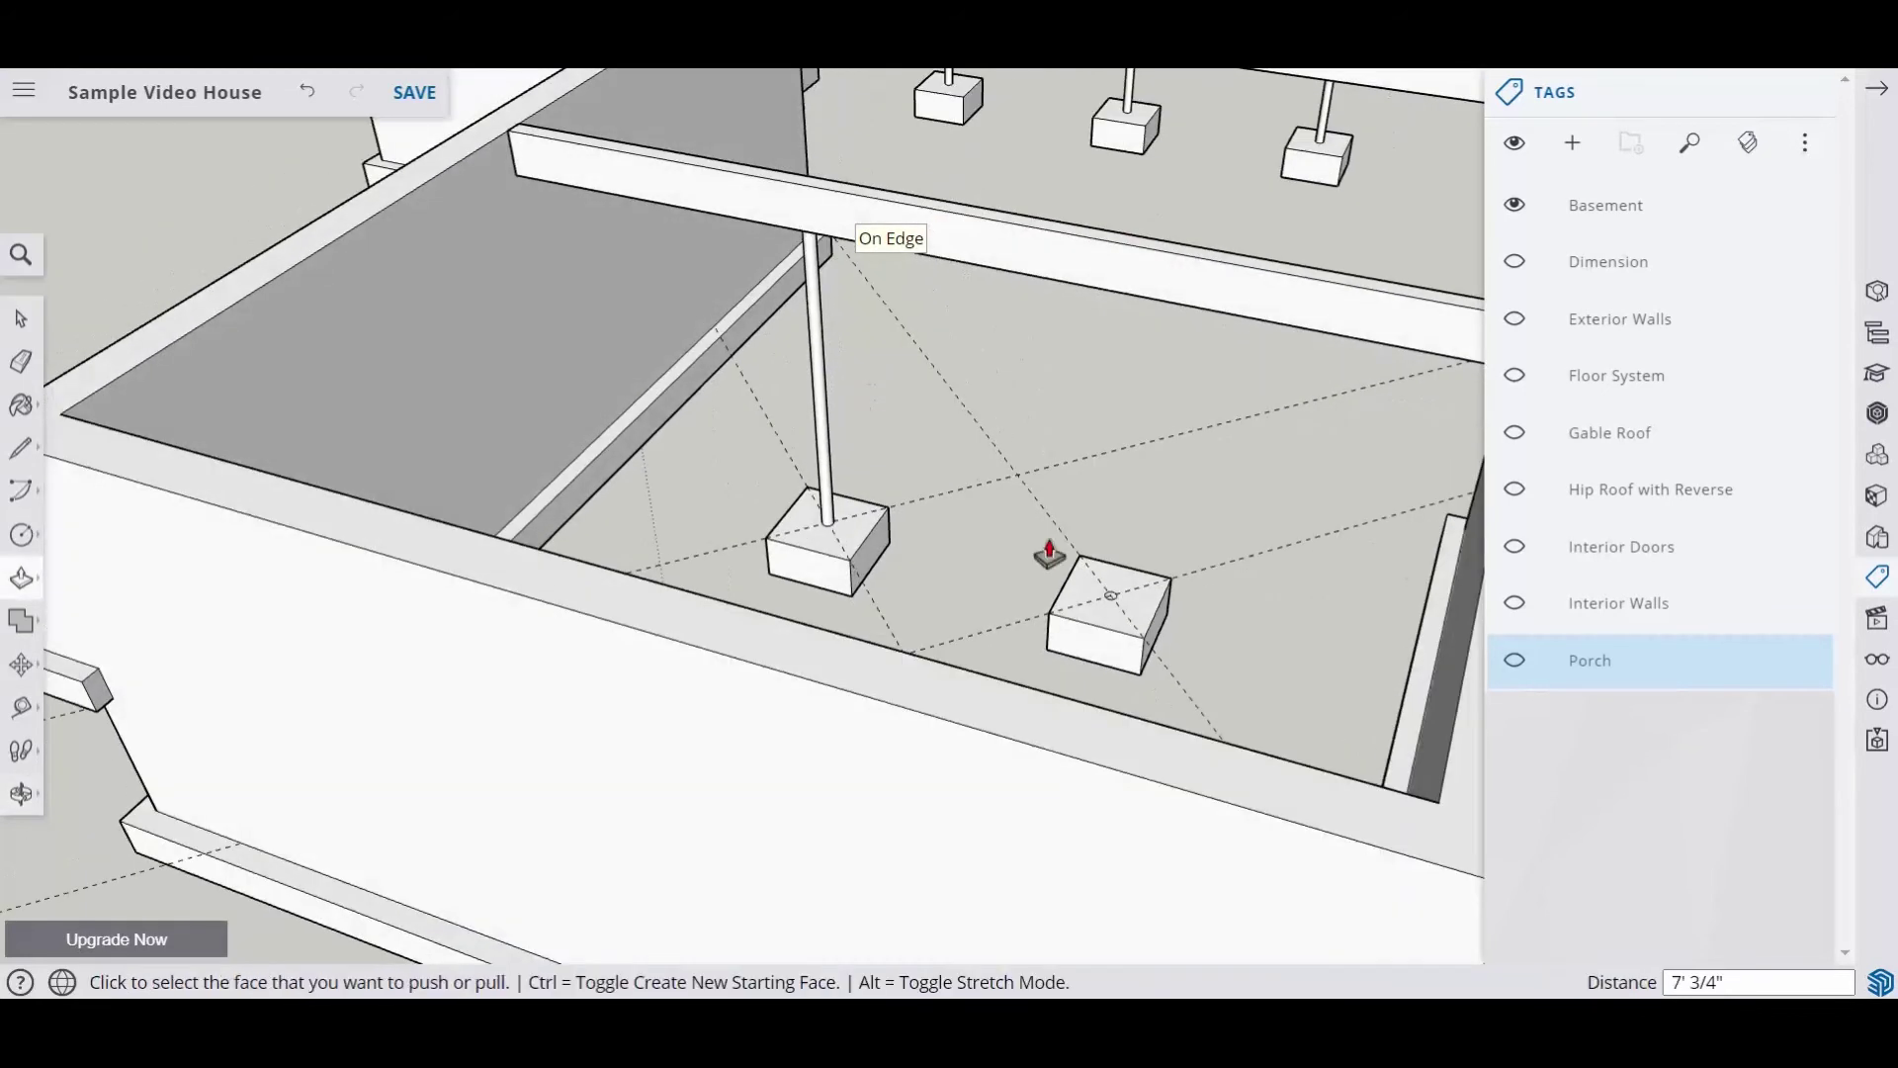
pyautogui.click(1108, 599)
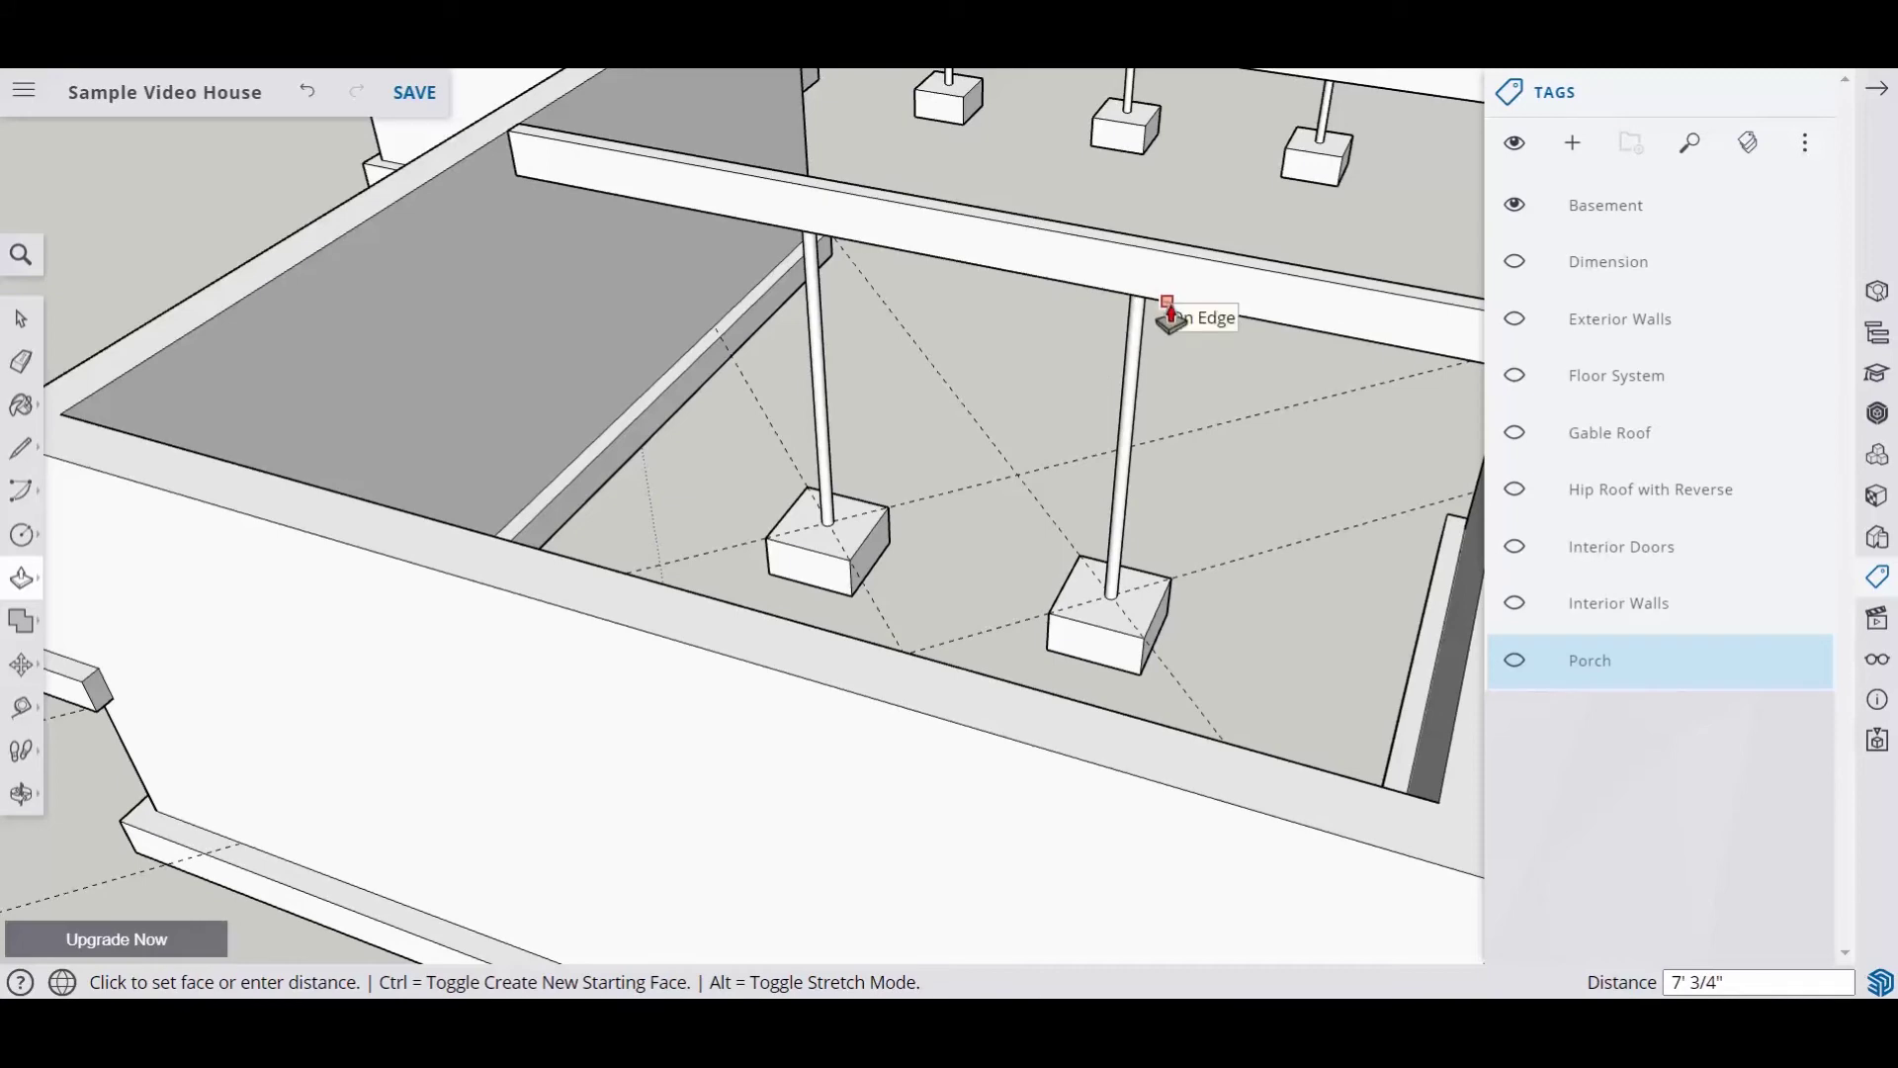
pyautogui.click(1170, 314)
# Step: Erase the diagonal guides crossing the two new footings
pyautogui.moveTo(1207, 390); pyautogui.dragTo(748, 564, button='middle')
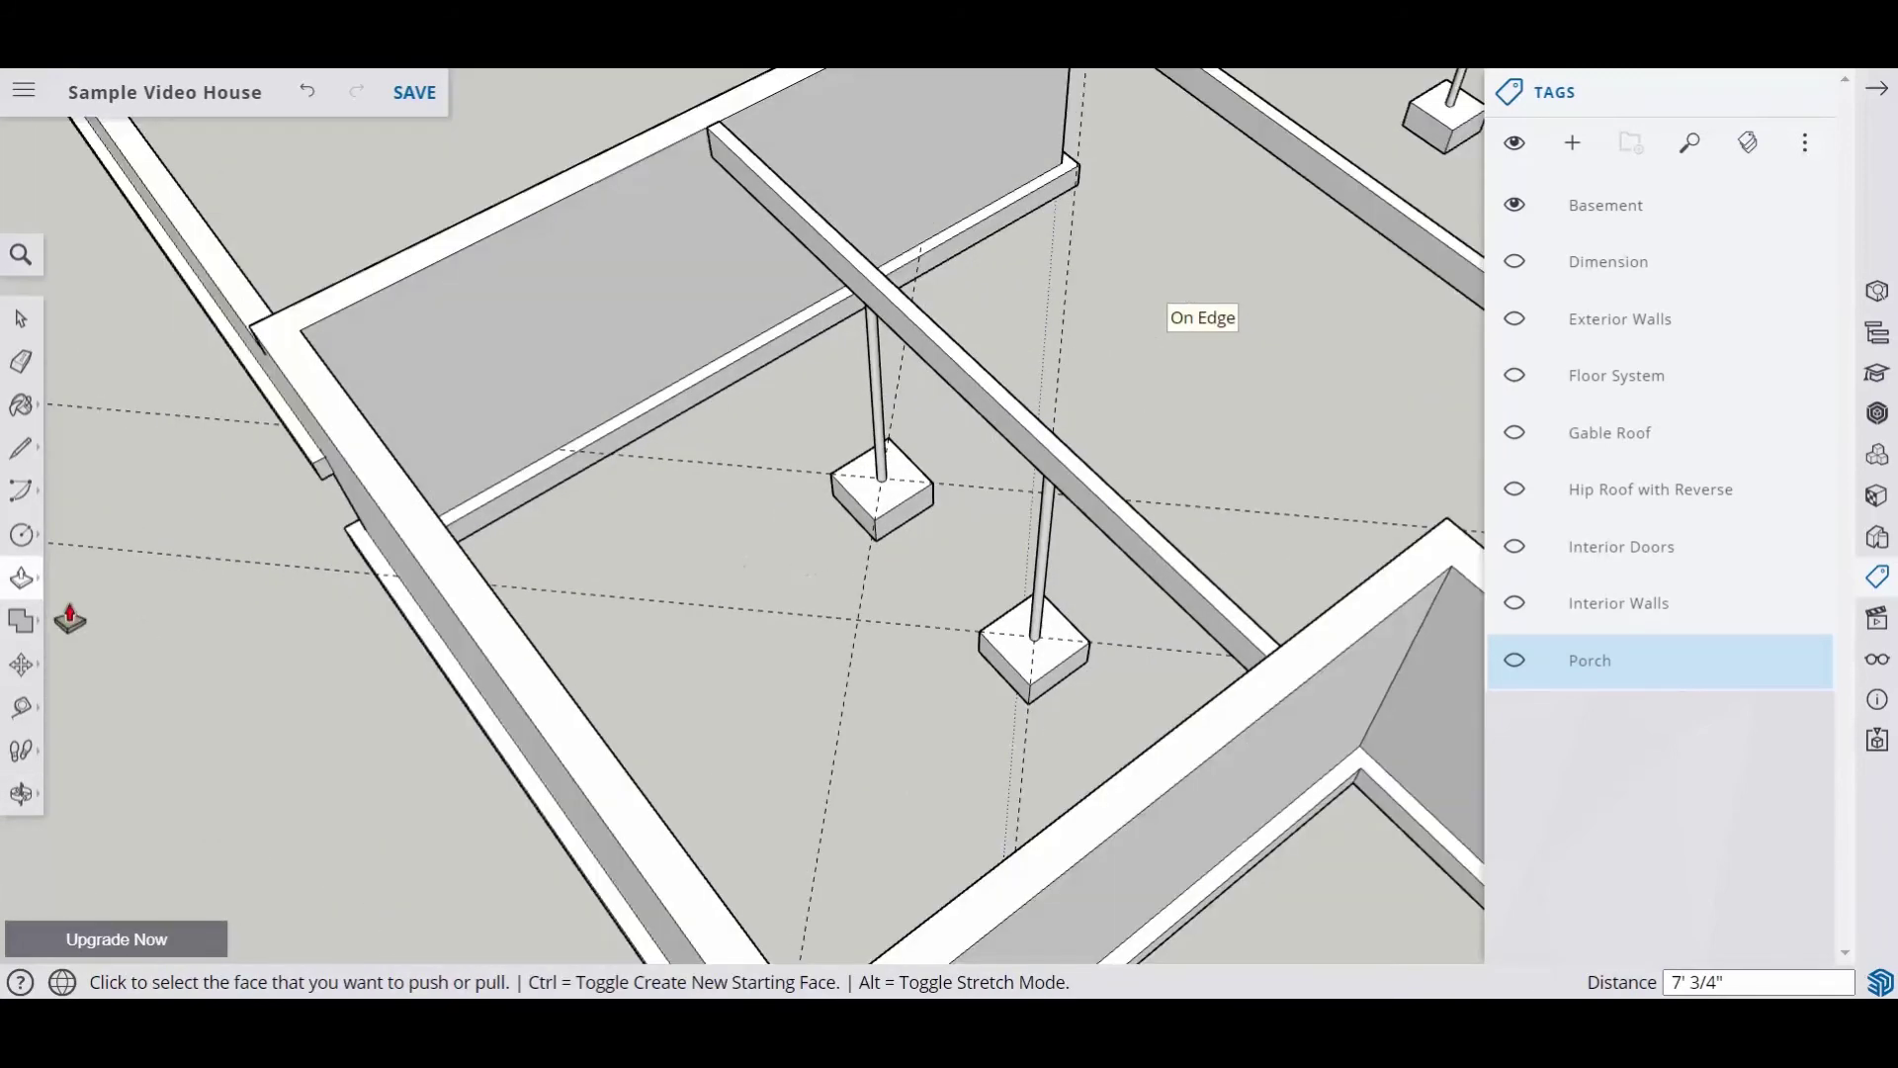
pyautogui.click(20, 362)
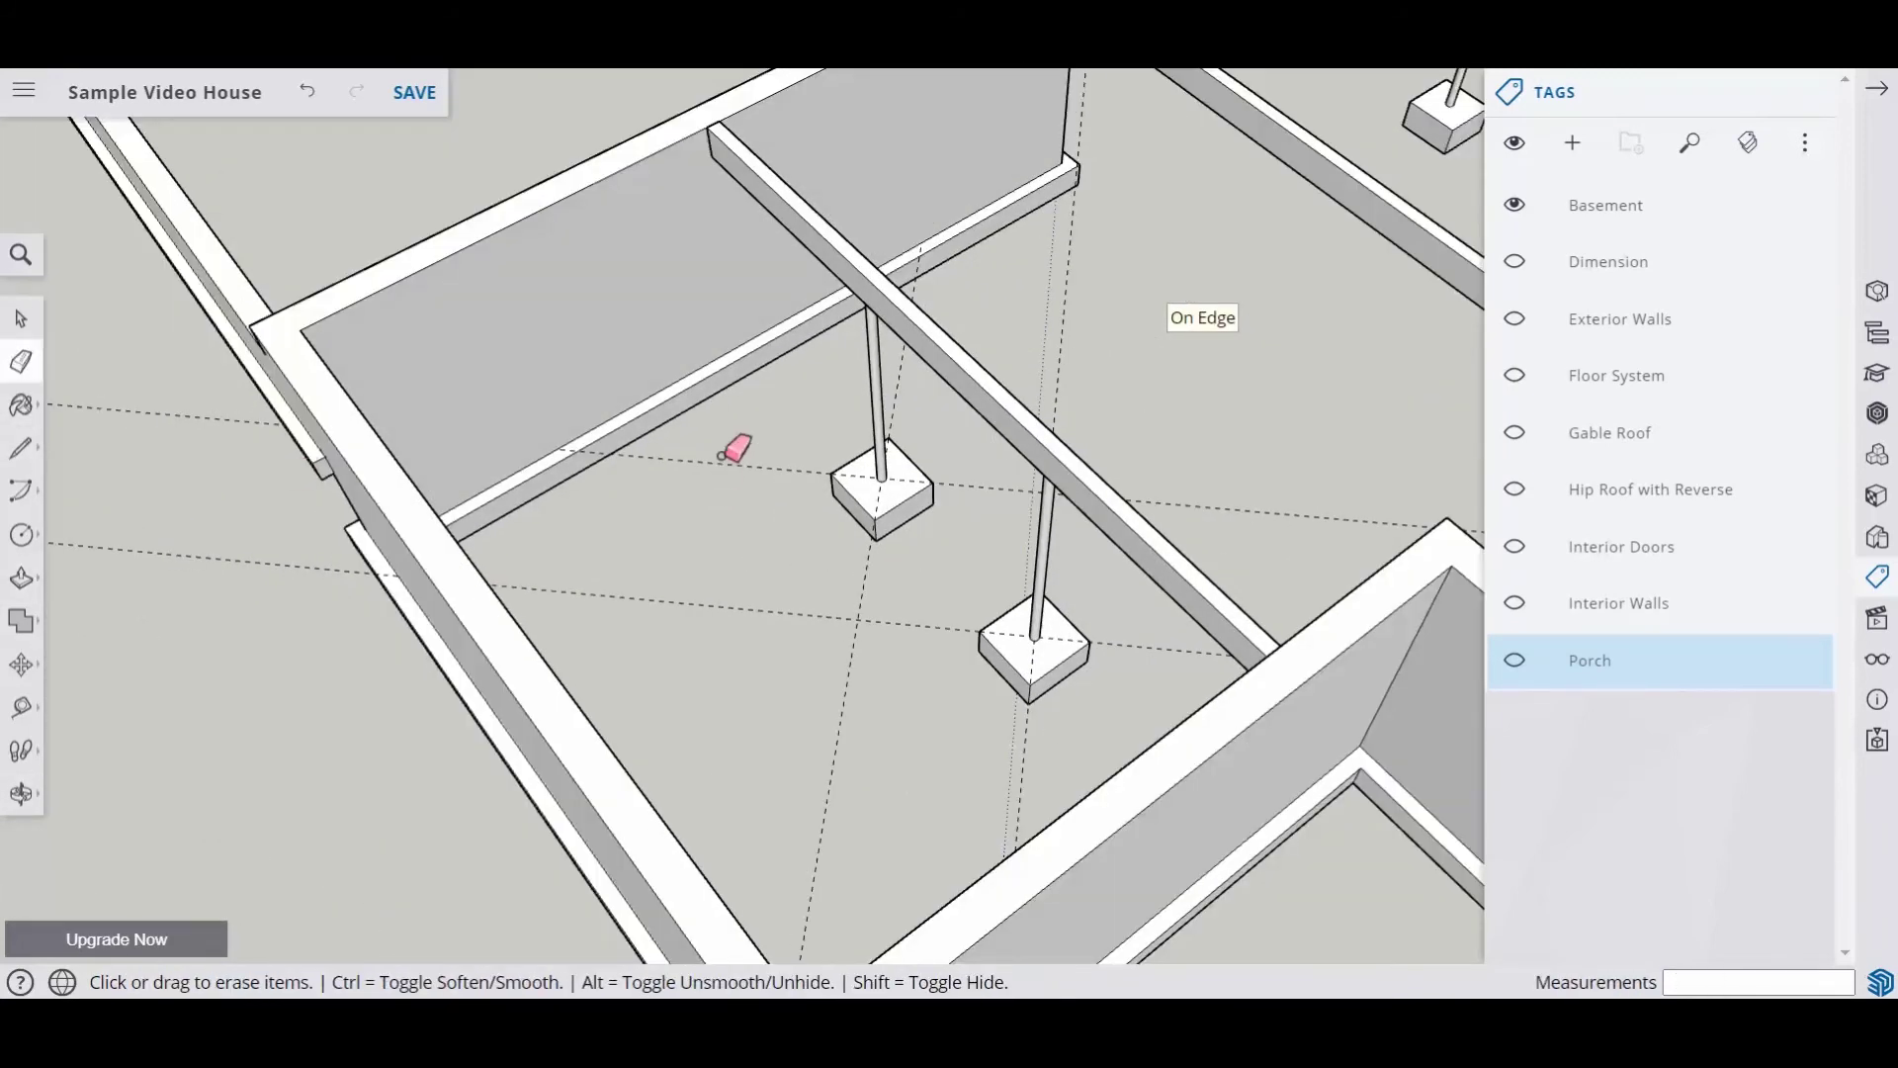
pyautogui.moveTo(723, 455)
pyautogui.mouseDown()
pyautogui.moveTo(775, 650)
pyautogui.moveTo(936, 715)
pyautogui.mouseUp()
pyautogui.moveTo(1038, 747); pyautogui.dragTo(843, 707)
pyautogui.scroll(-8, 1097, 525)
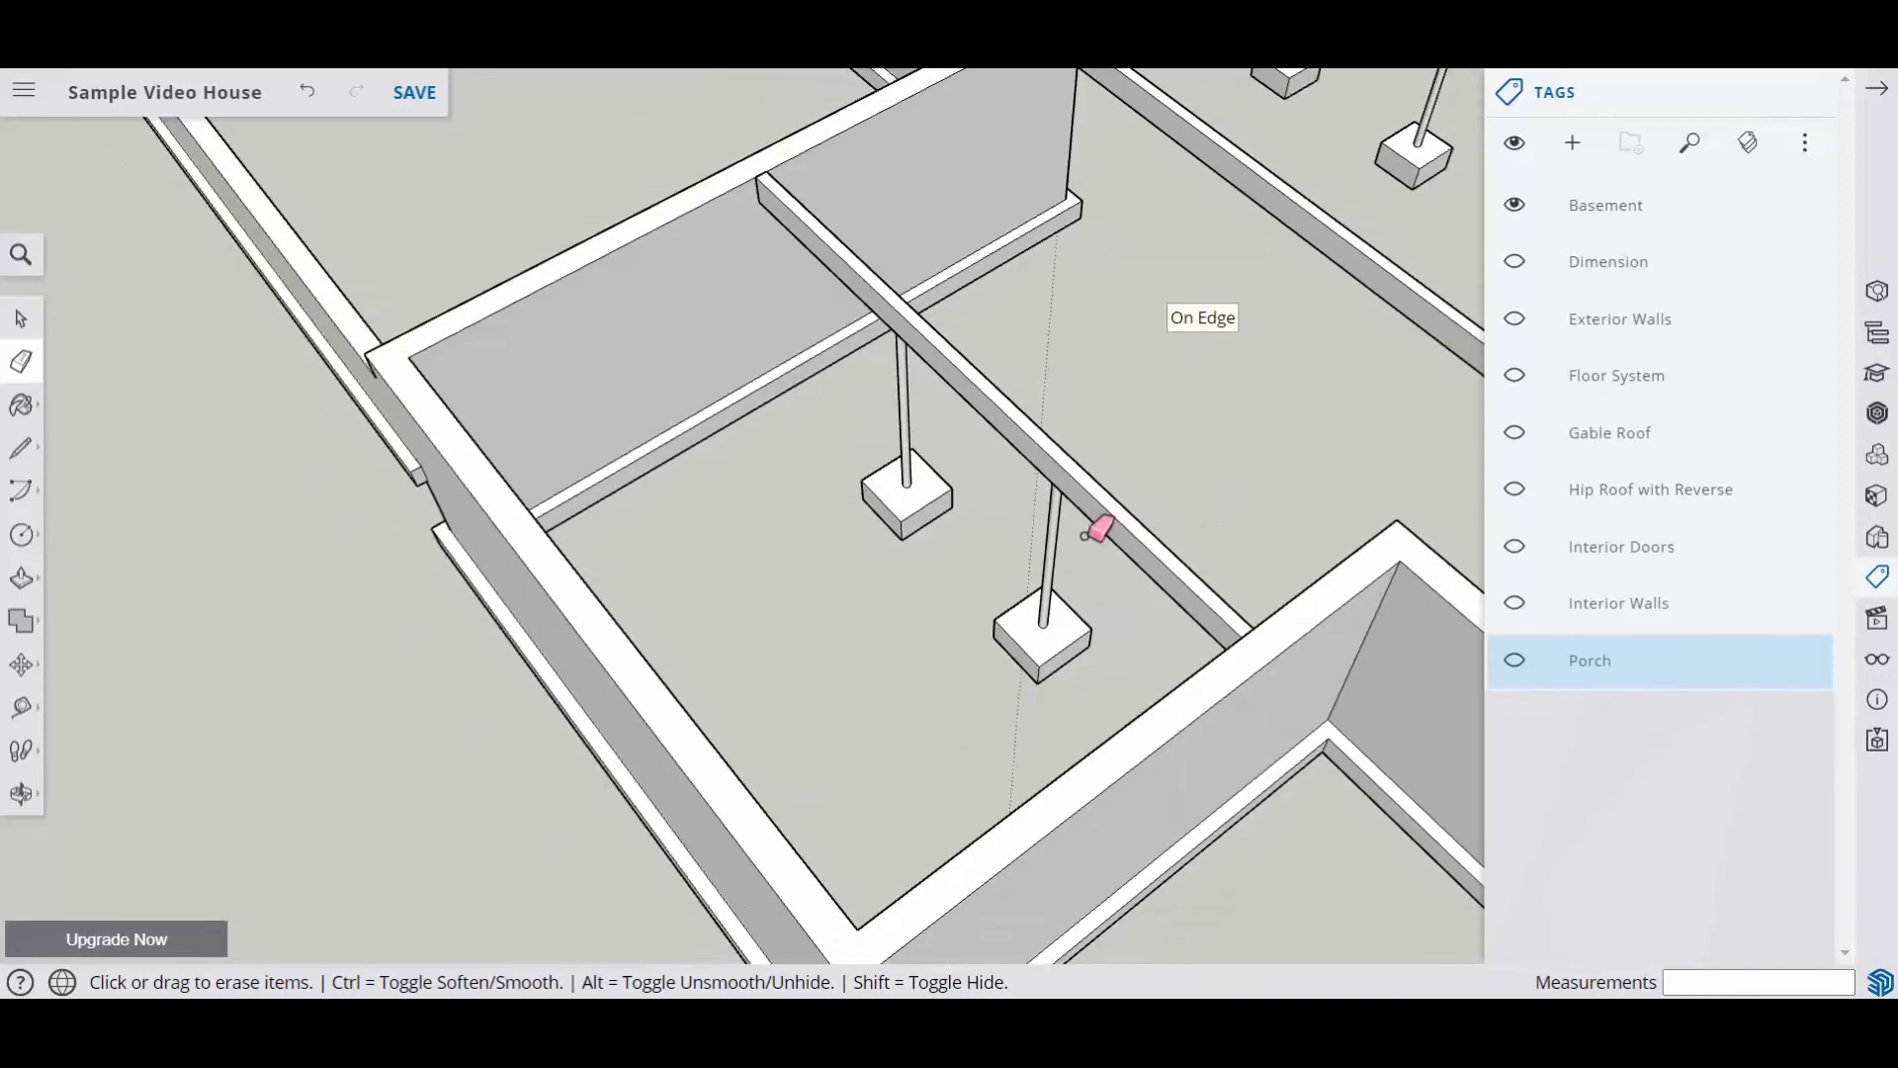
pyautogui.moveTo(1051, 558); pyautogui.dragTo(517, 427, button='middle')
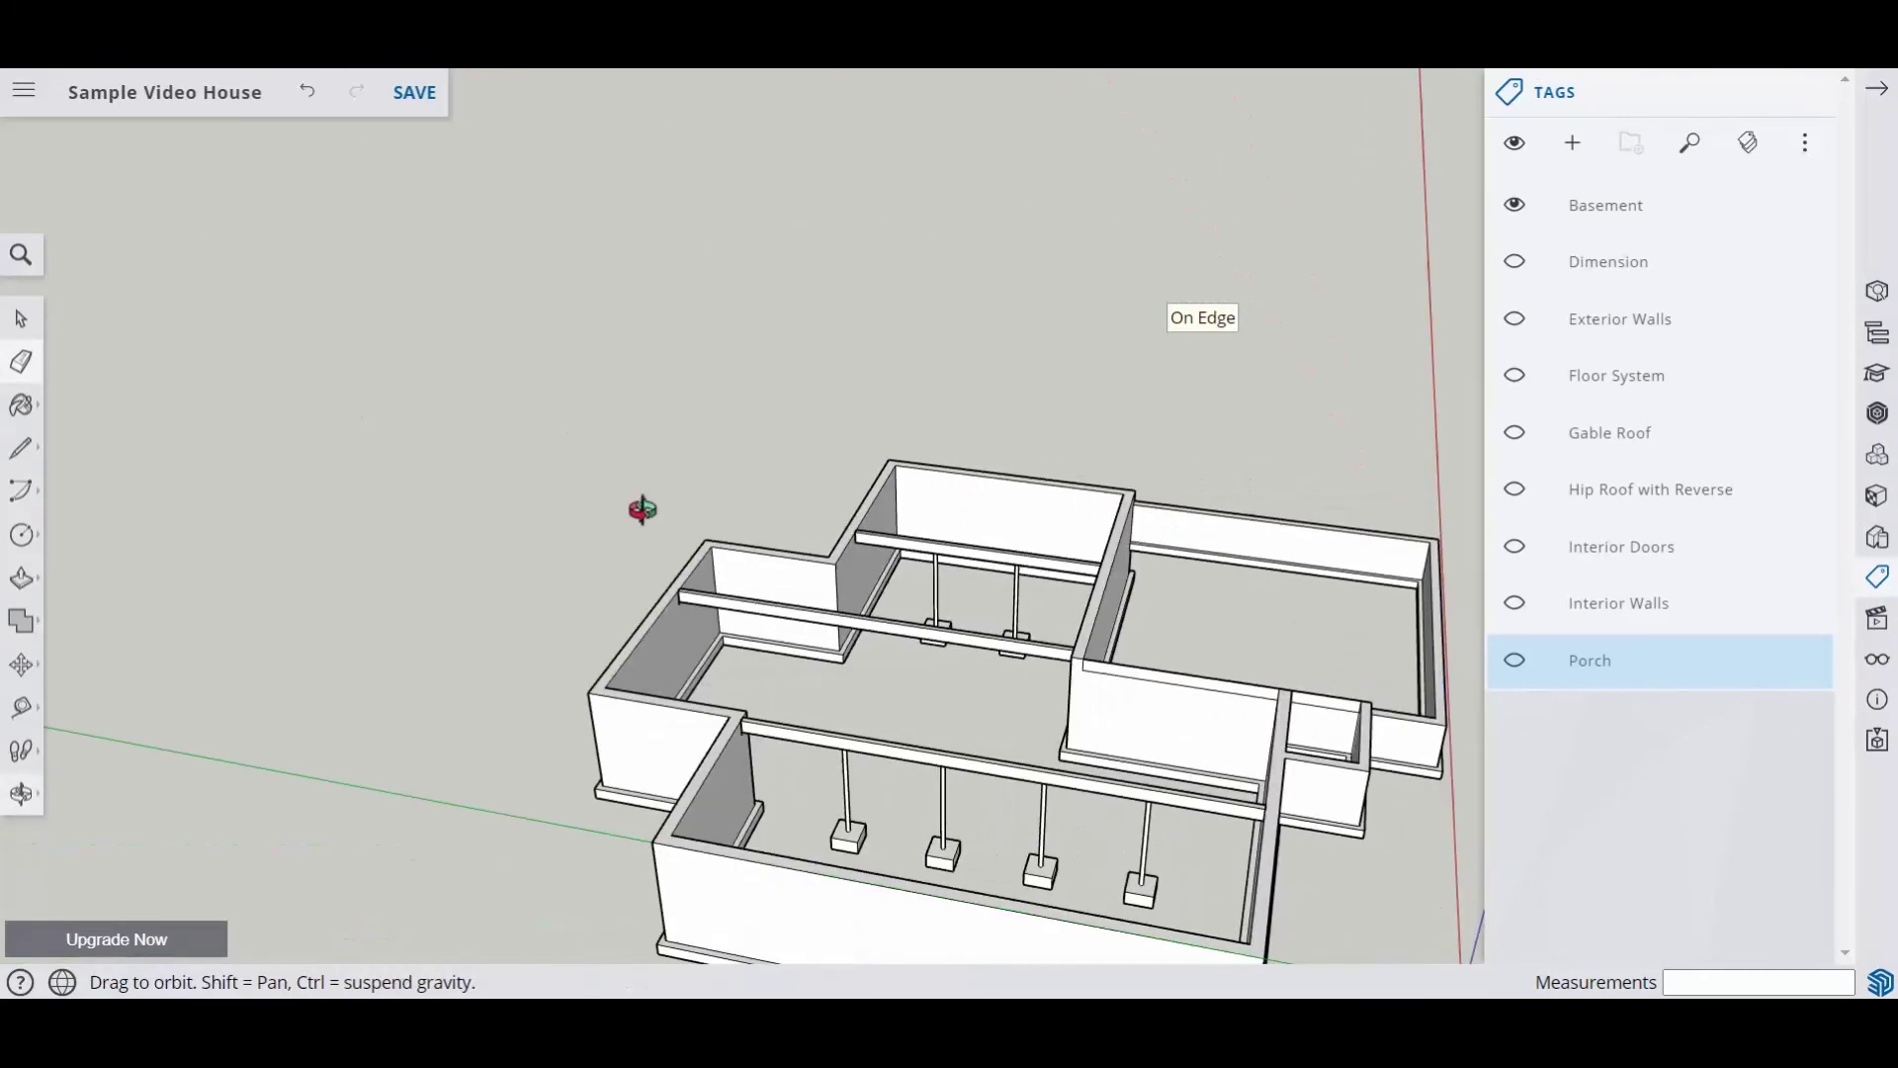
pyautogui.moveTo(643, 509)
pyautogui.mouseDown(button='middle')
pyautogui.moveTo(995, 530)
pyautogui.moveTo(785, 508)
pyautogui.moveTo(856, 606)
pyautogui.moveTo(929, 618)
pyautogui.mouseUp(button='middle')
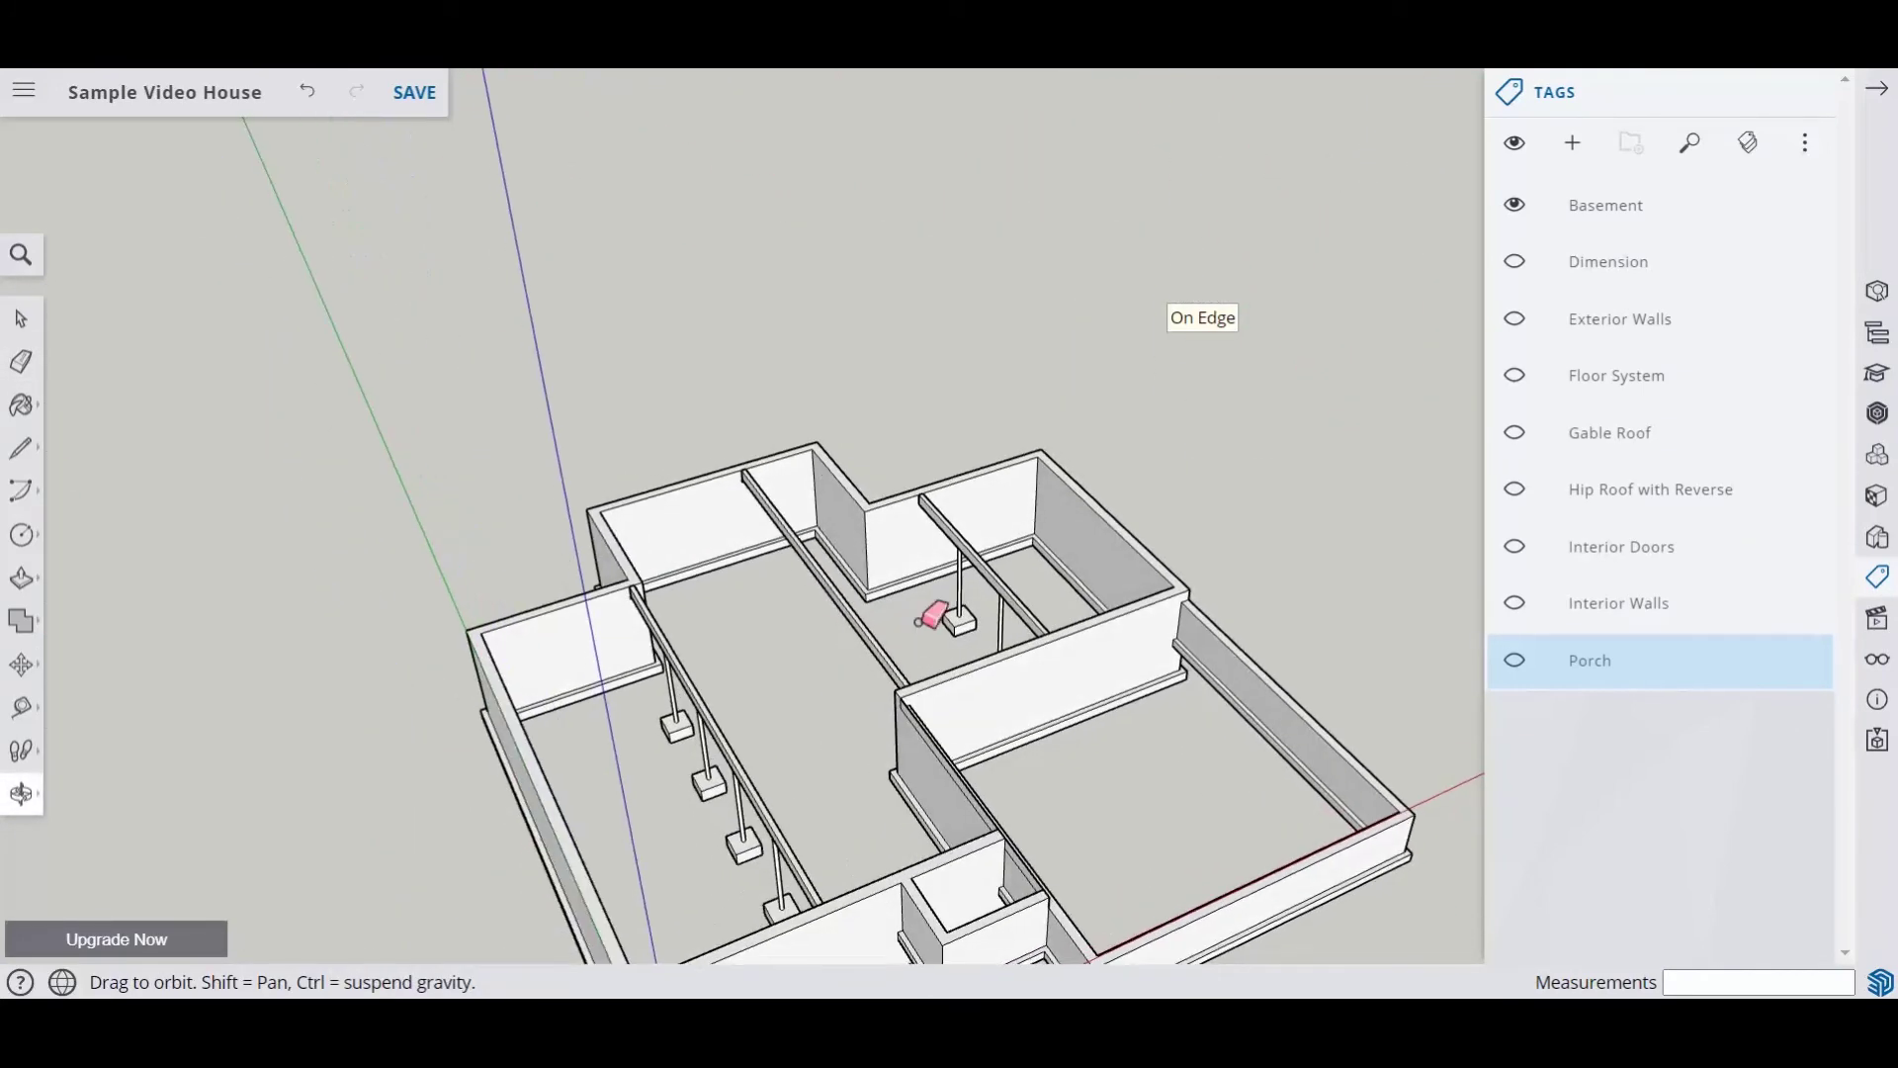
# Step: Hide the Basement tag to isolate the beams, posts and footings
pyautogui.moveTo(919, 691)
pyautogui.mouseDown(button='middle')
pyautogui.moveTo(1068, 678)
pyautogui.moveTo(1078, 657)
pyautogui.mouseUp(button='middle')
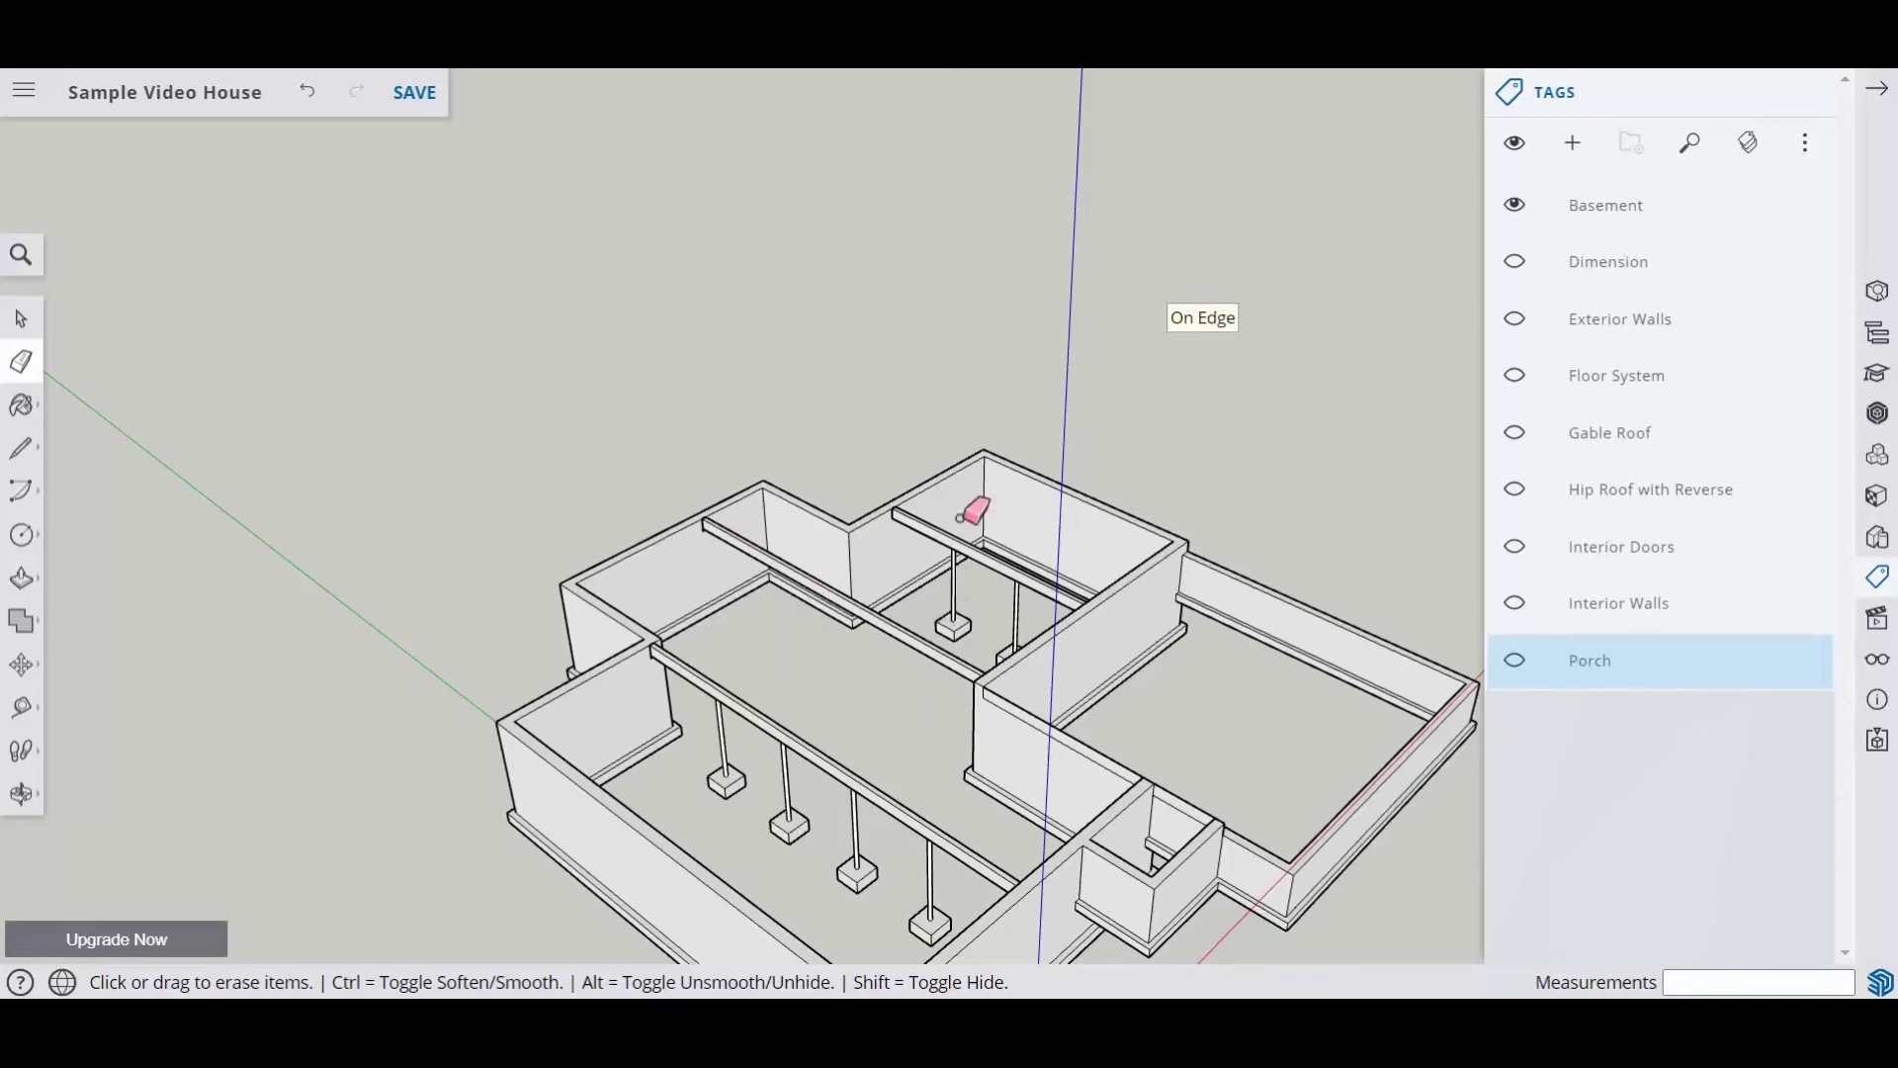
pyautogui.scroll(-3, 1018, 633)
pyautogui.moveTo(986, 616)
pyautogui.mouseDown(button='middle')
pyautogui.moveTo(852, 692)
pyautogui.moveTo(899, 691)
pyautogui.moveTo(669, 700)
pyautogui.moveTo(806, 670)
pyautogui.moveTo(802, 689)
pyautogui.moveTo(848, 687)
pyautogui.mouseUp(button='middle')
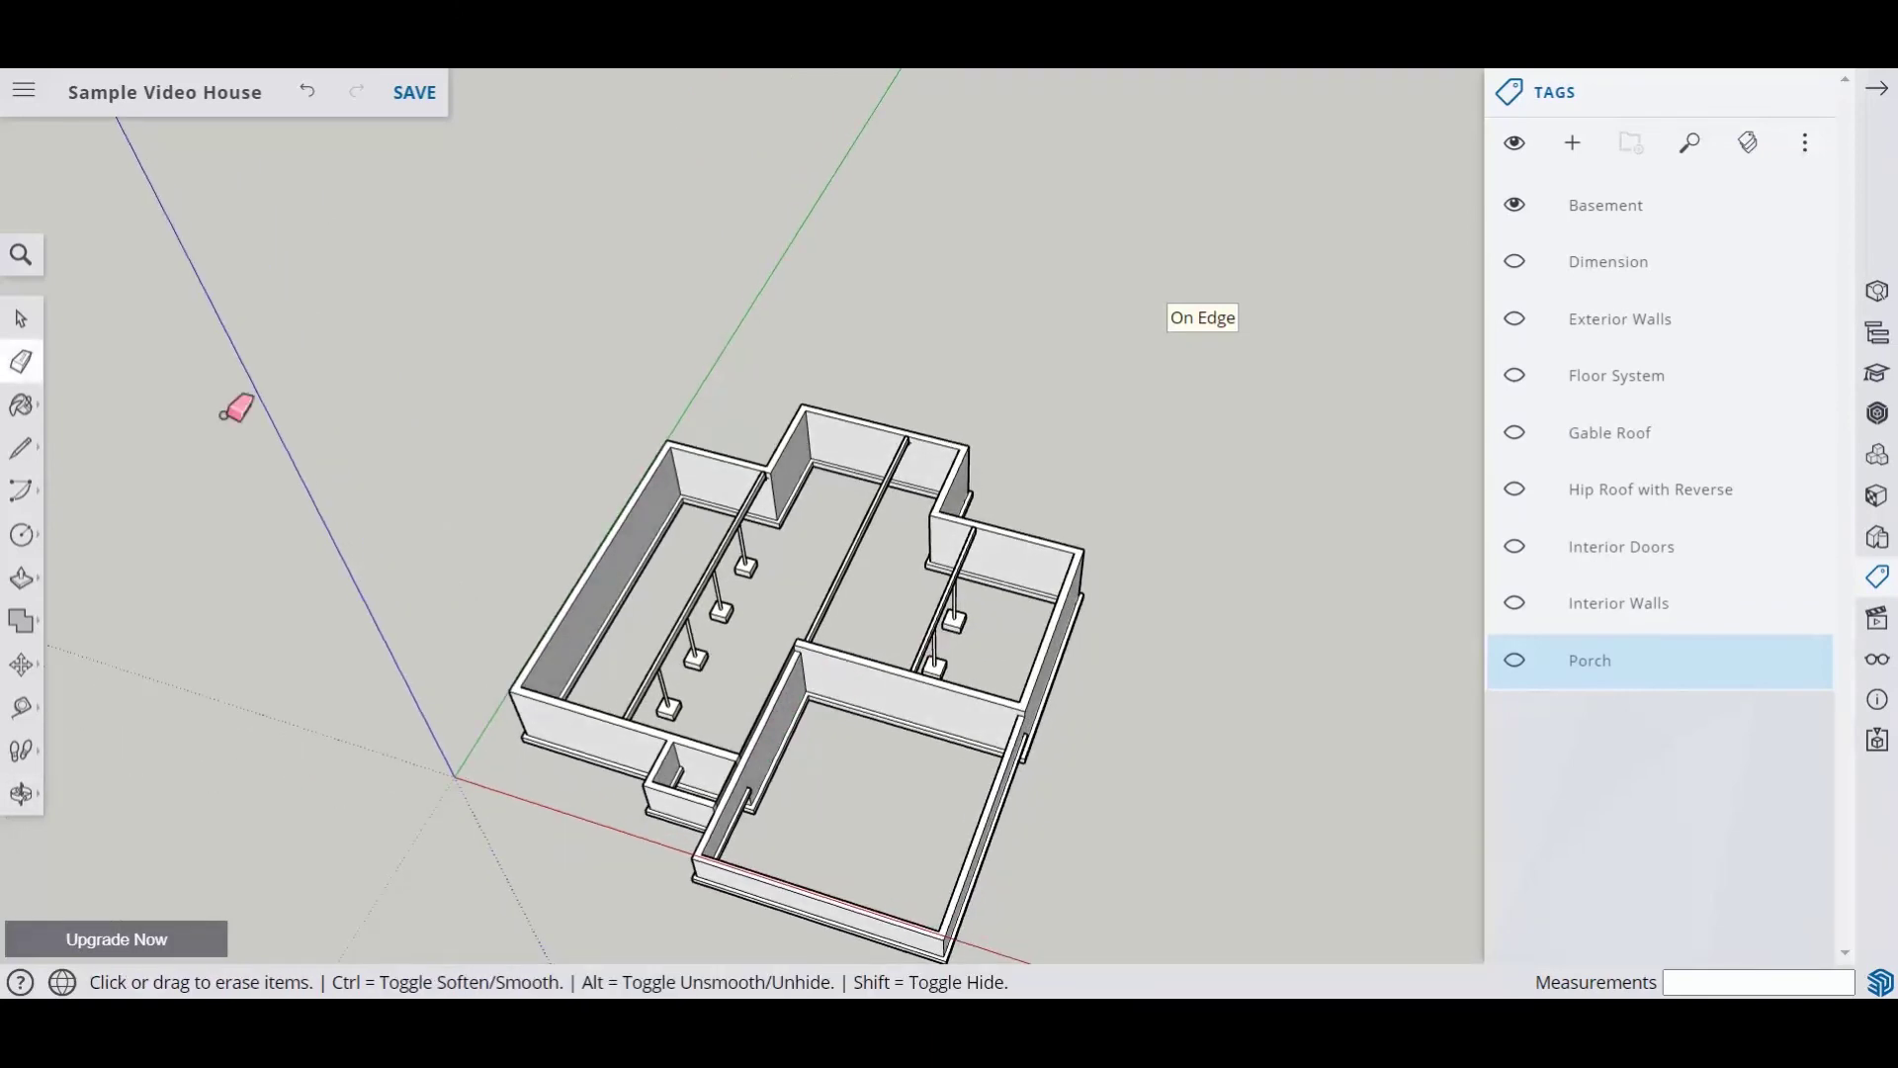
pyautogui.click(24, 321)
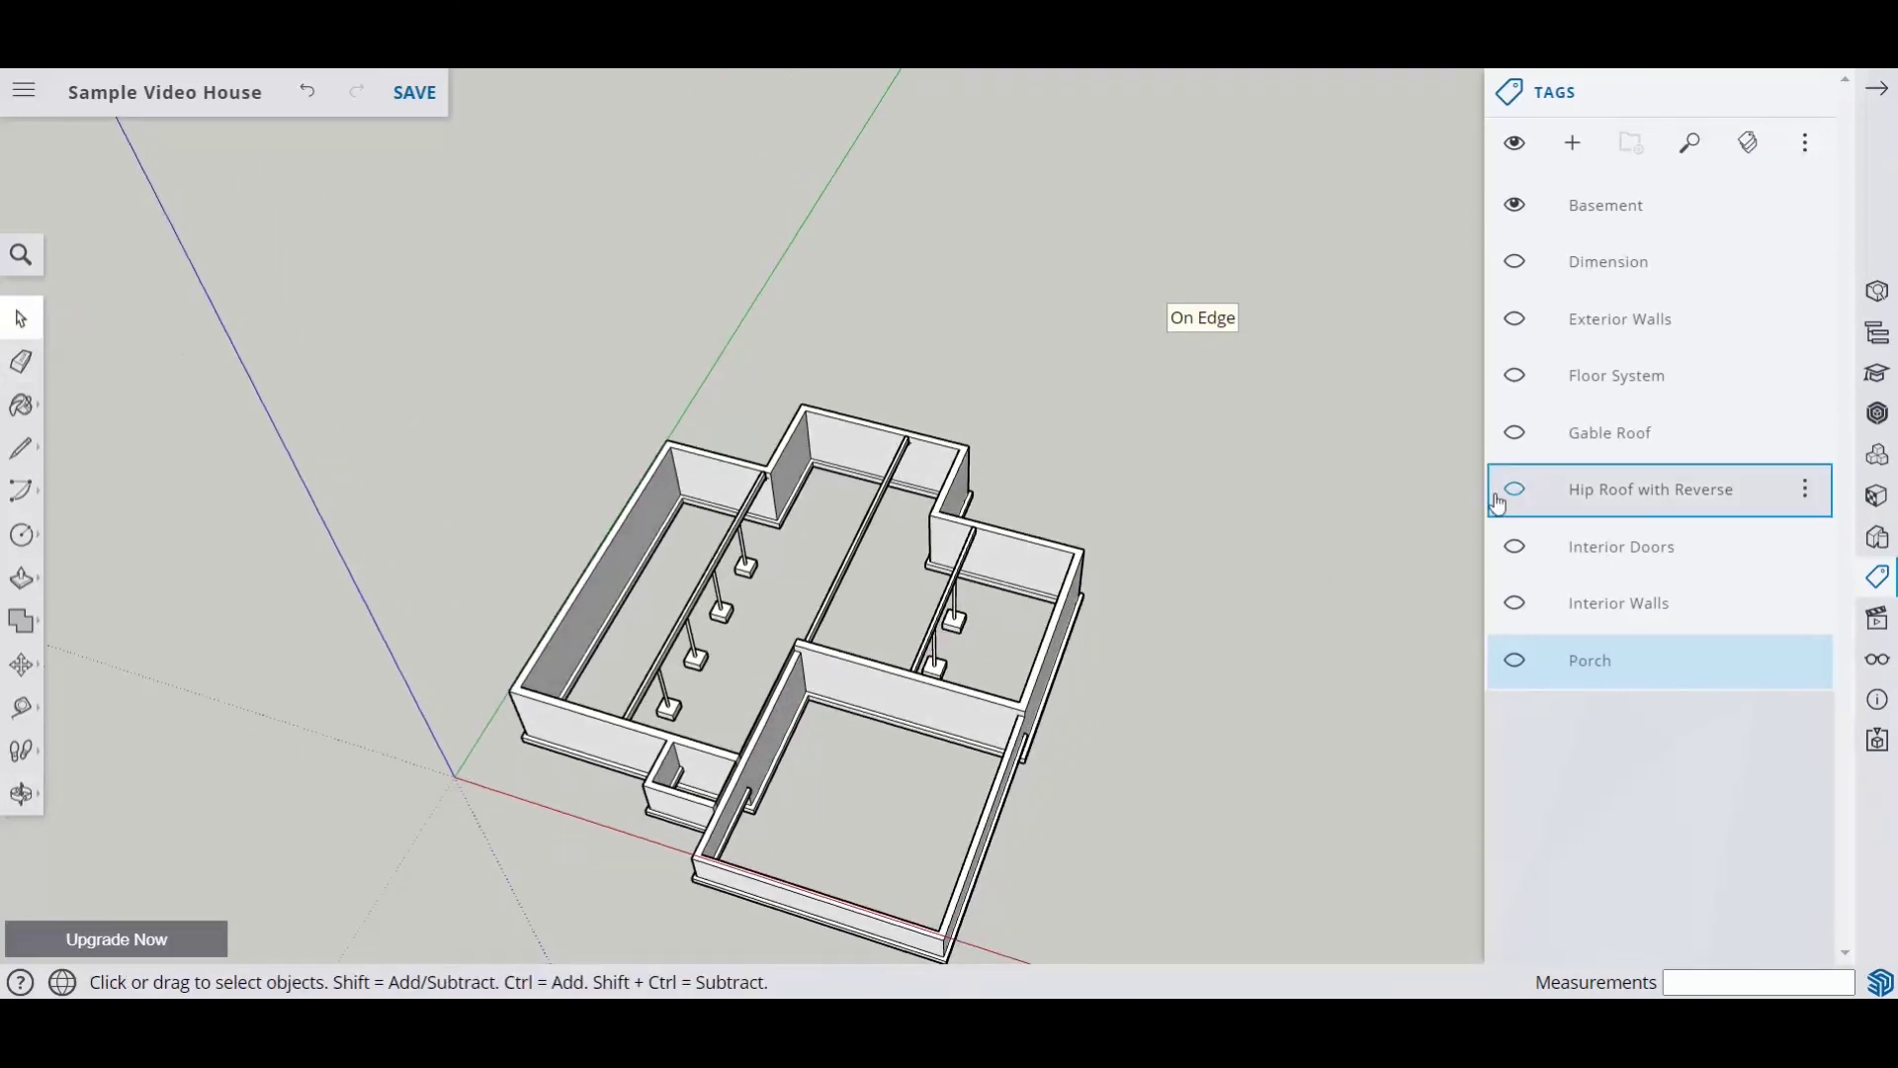
pyautogui.click(1516, 210)
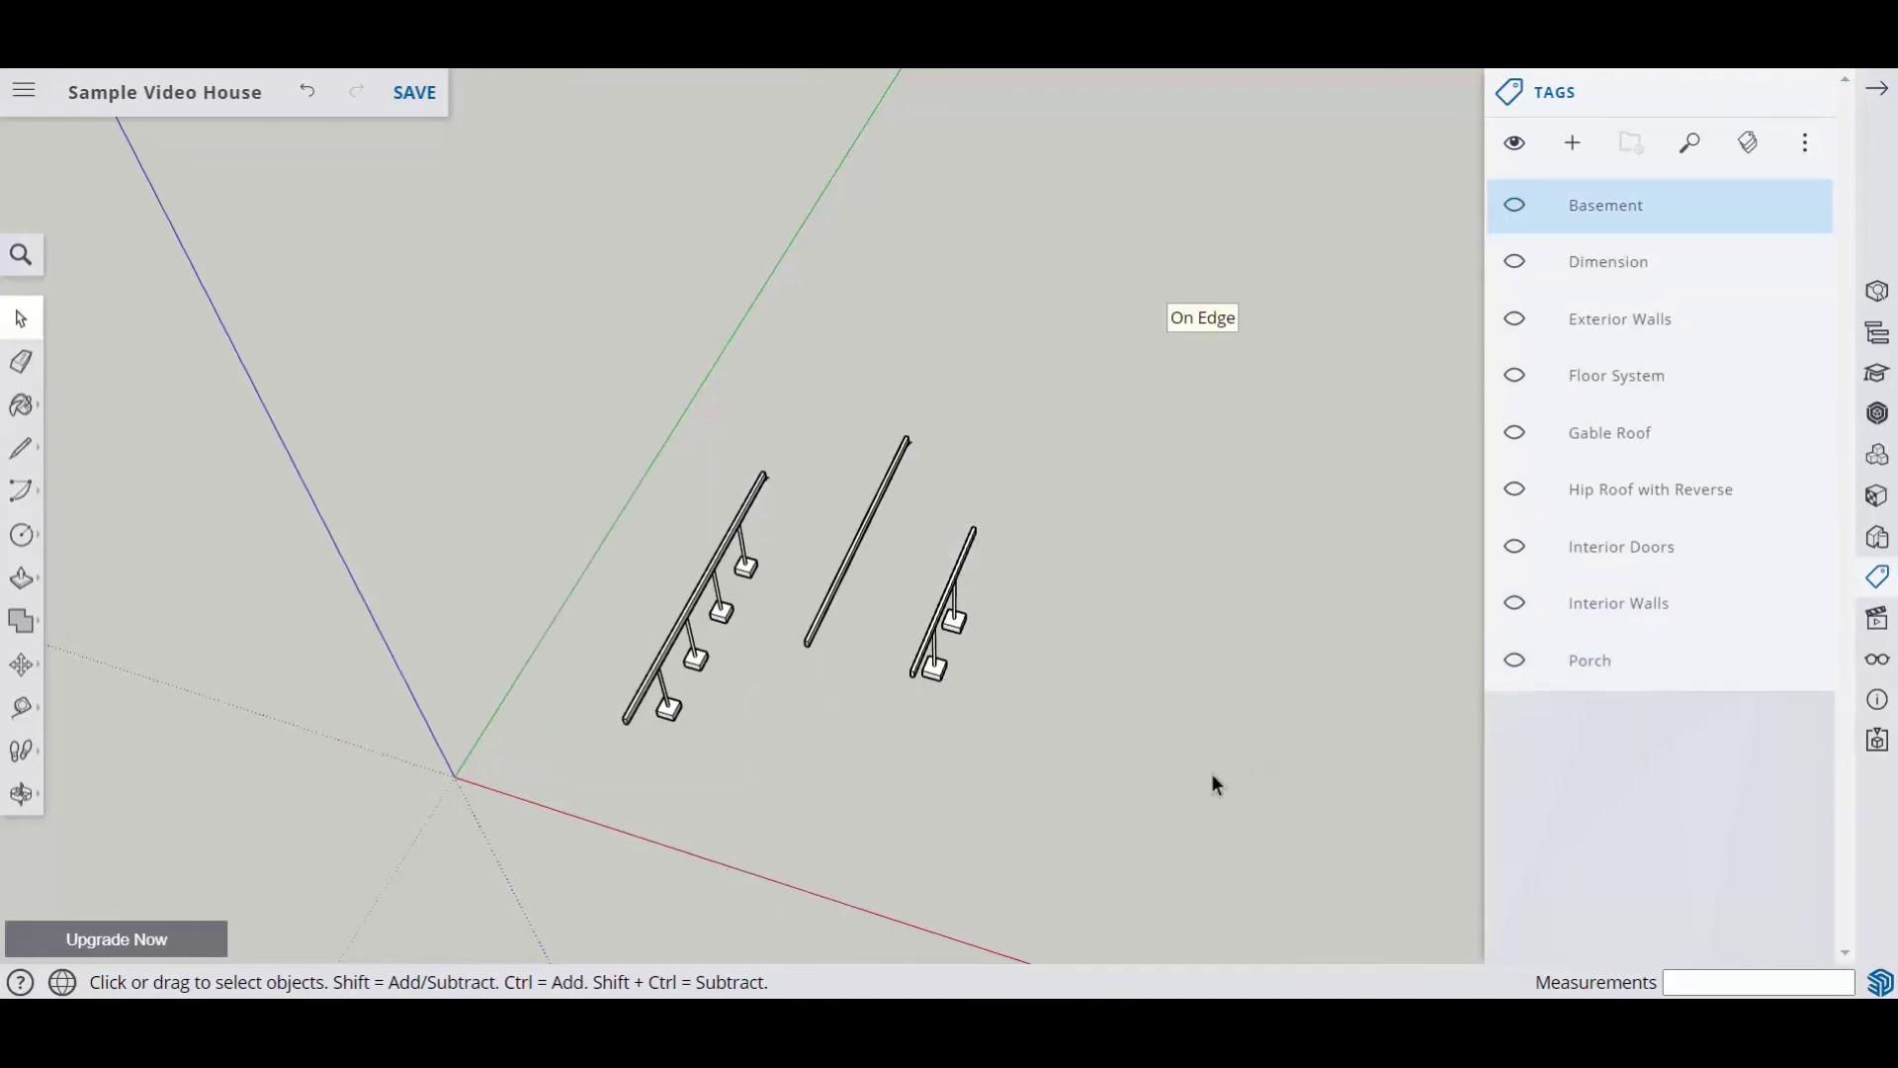
# Step: Create a new tag named "Beams & Posts"
pyautogui.click(1573, 142)
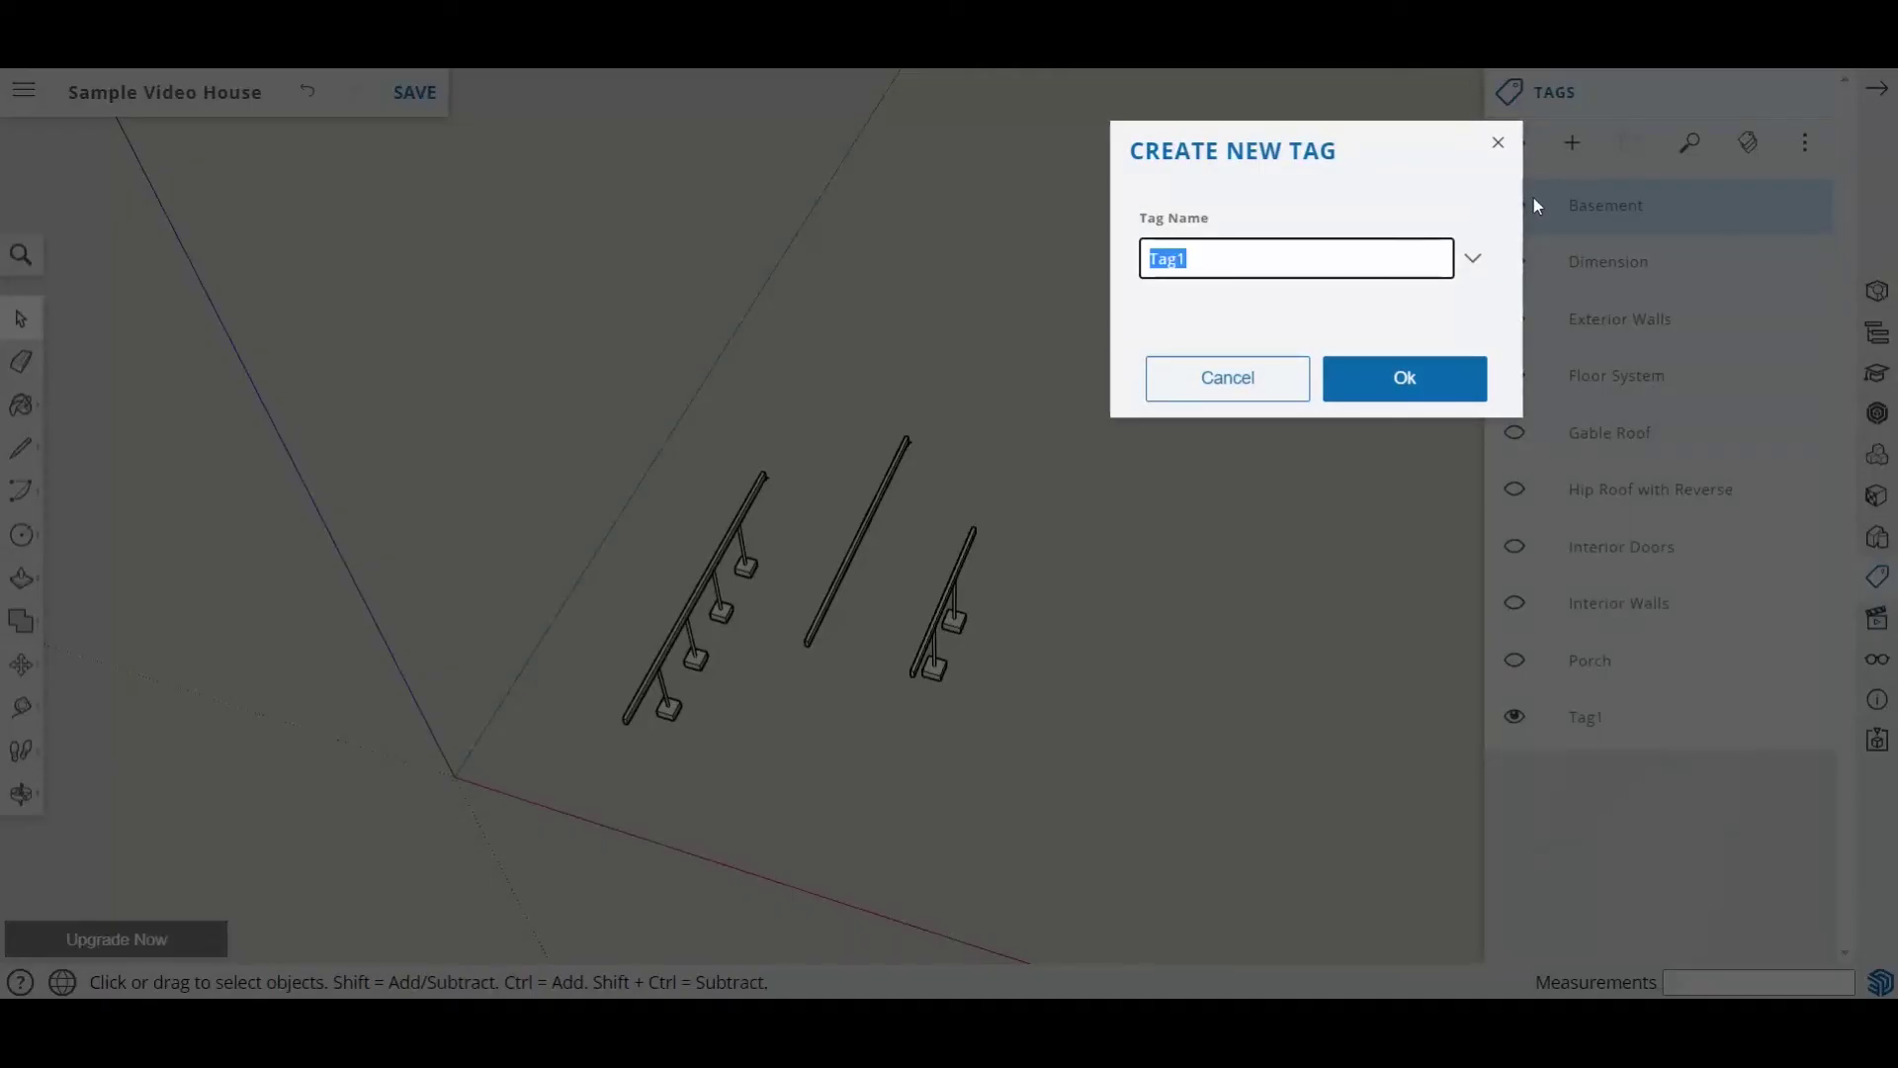
pyautogui.write('Beams & ')
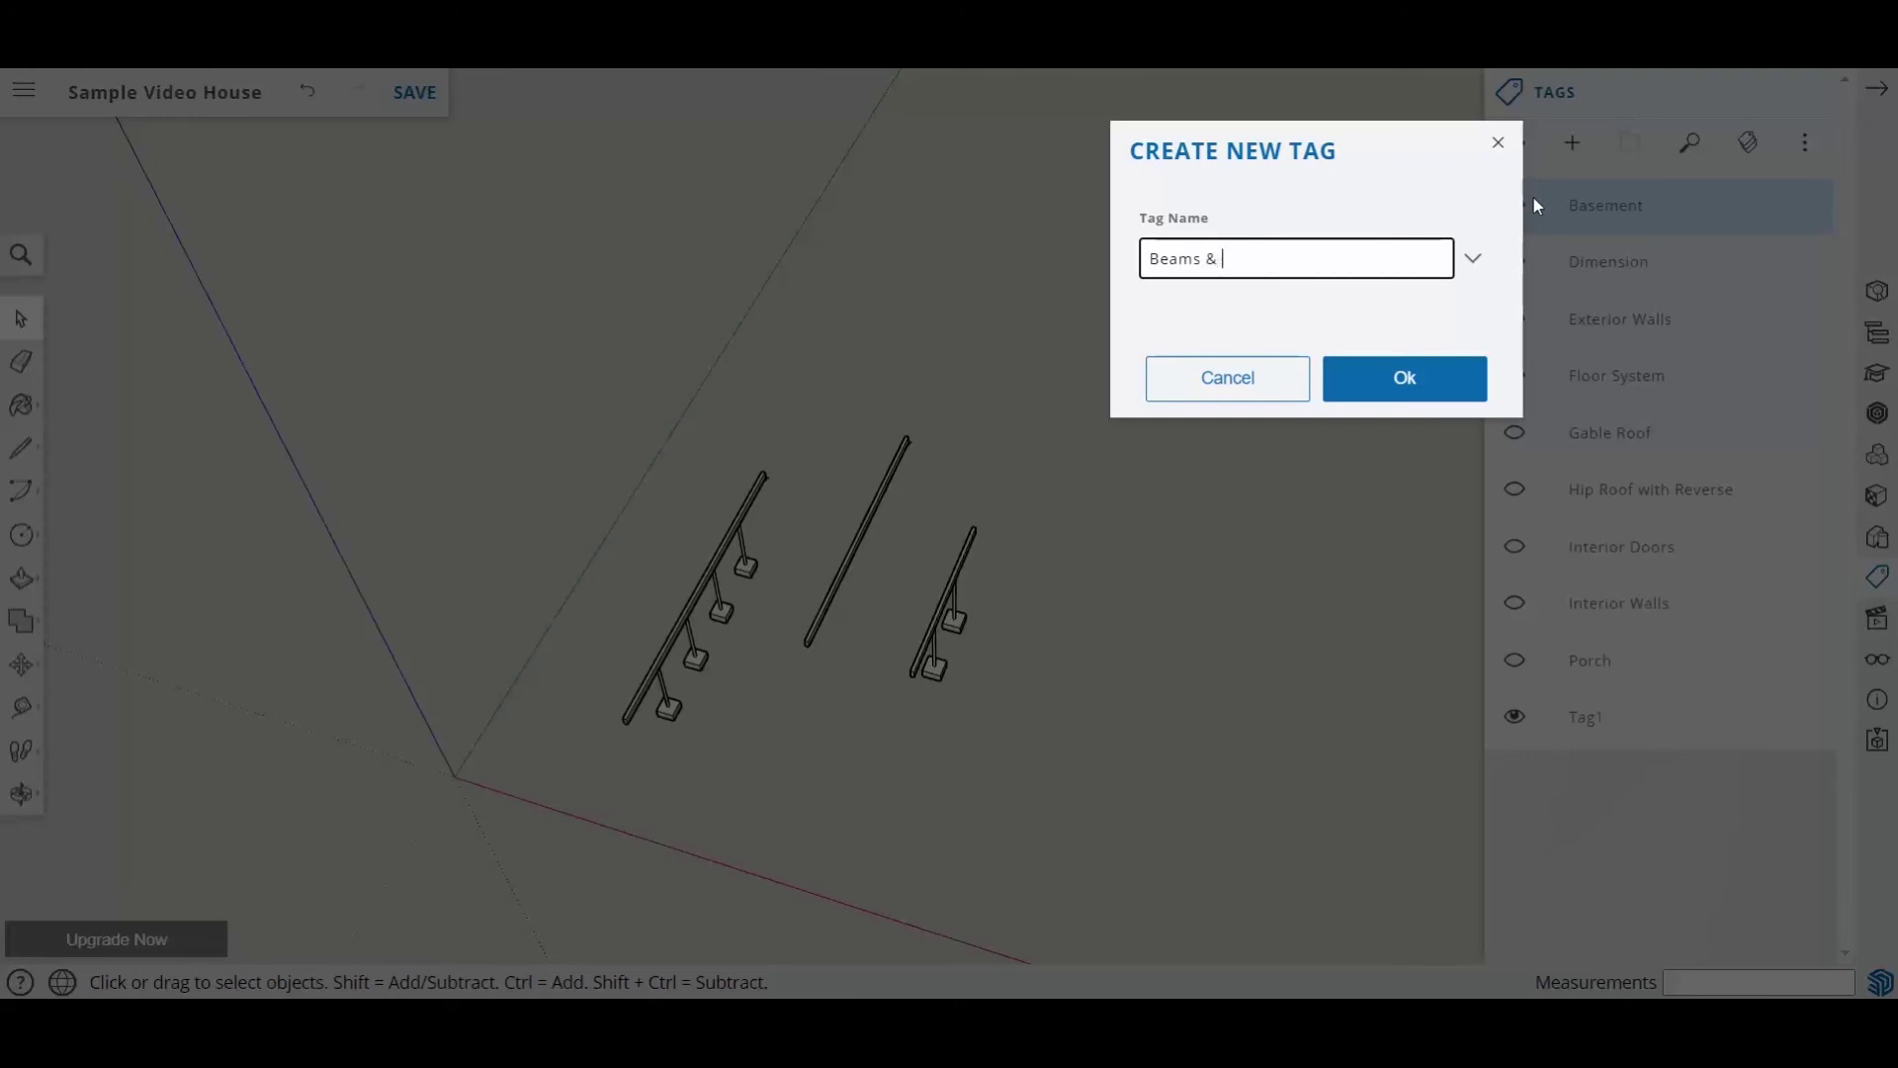
pyautogui.write('Posts')
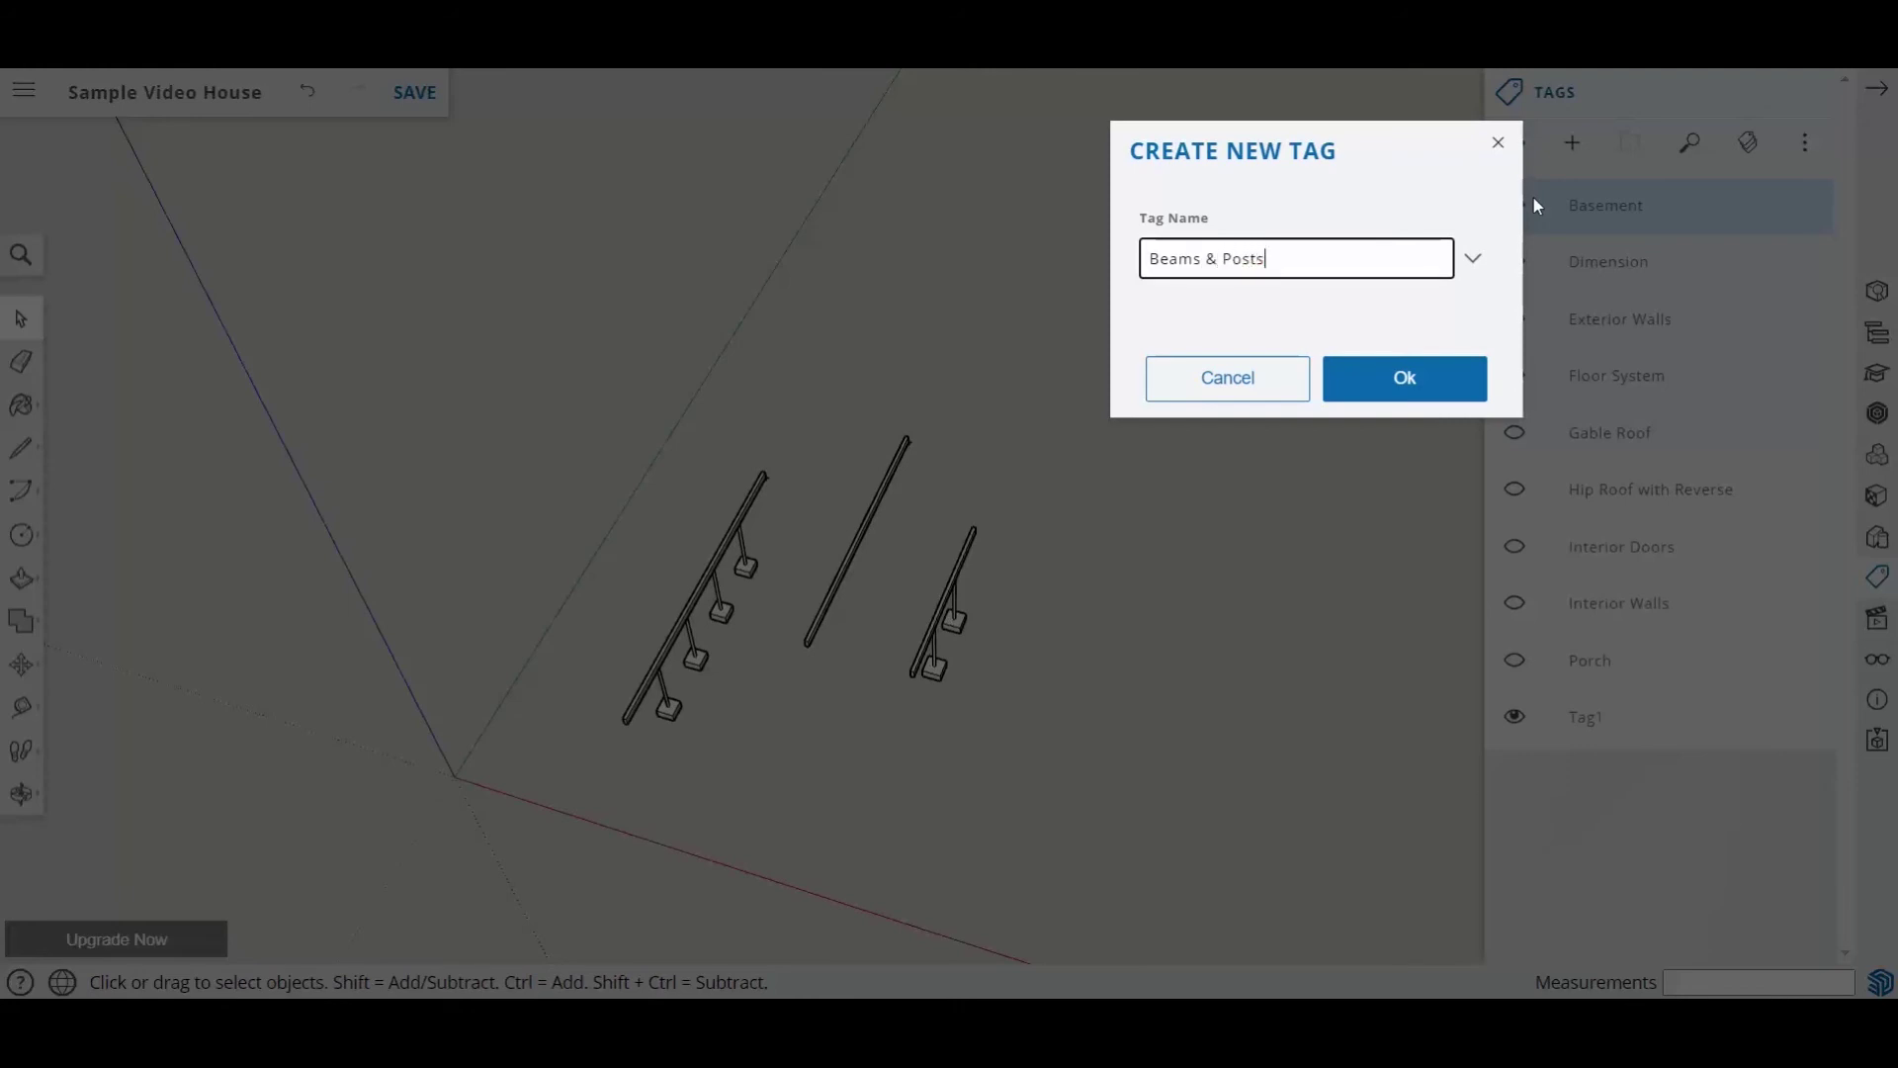
pyautogui.click(1435, 388)
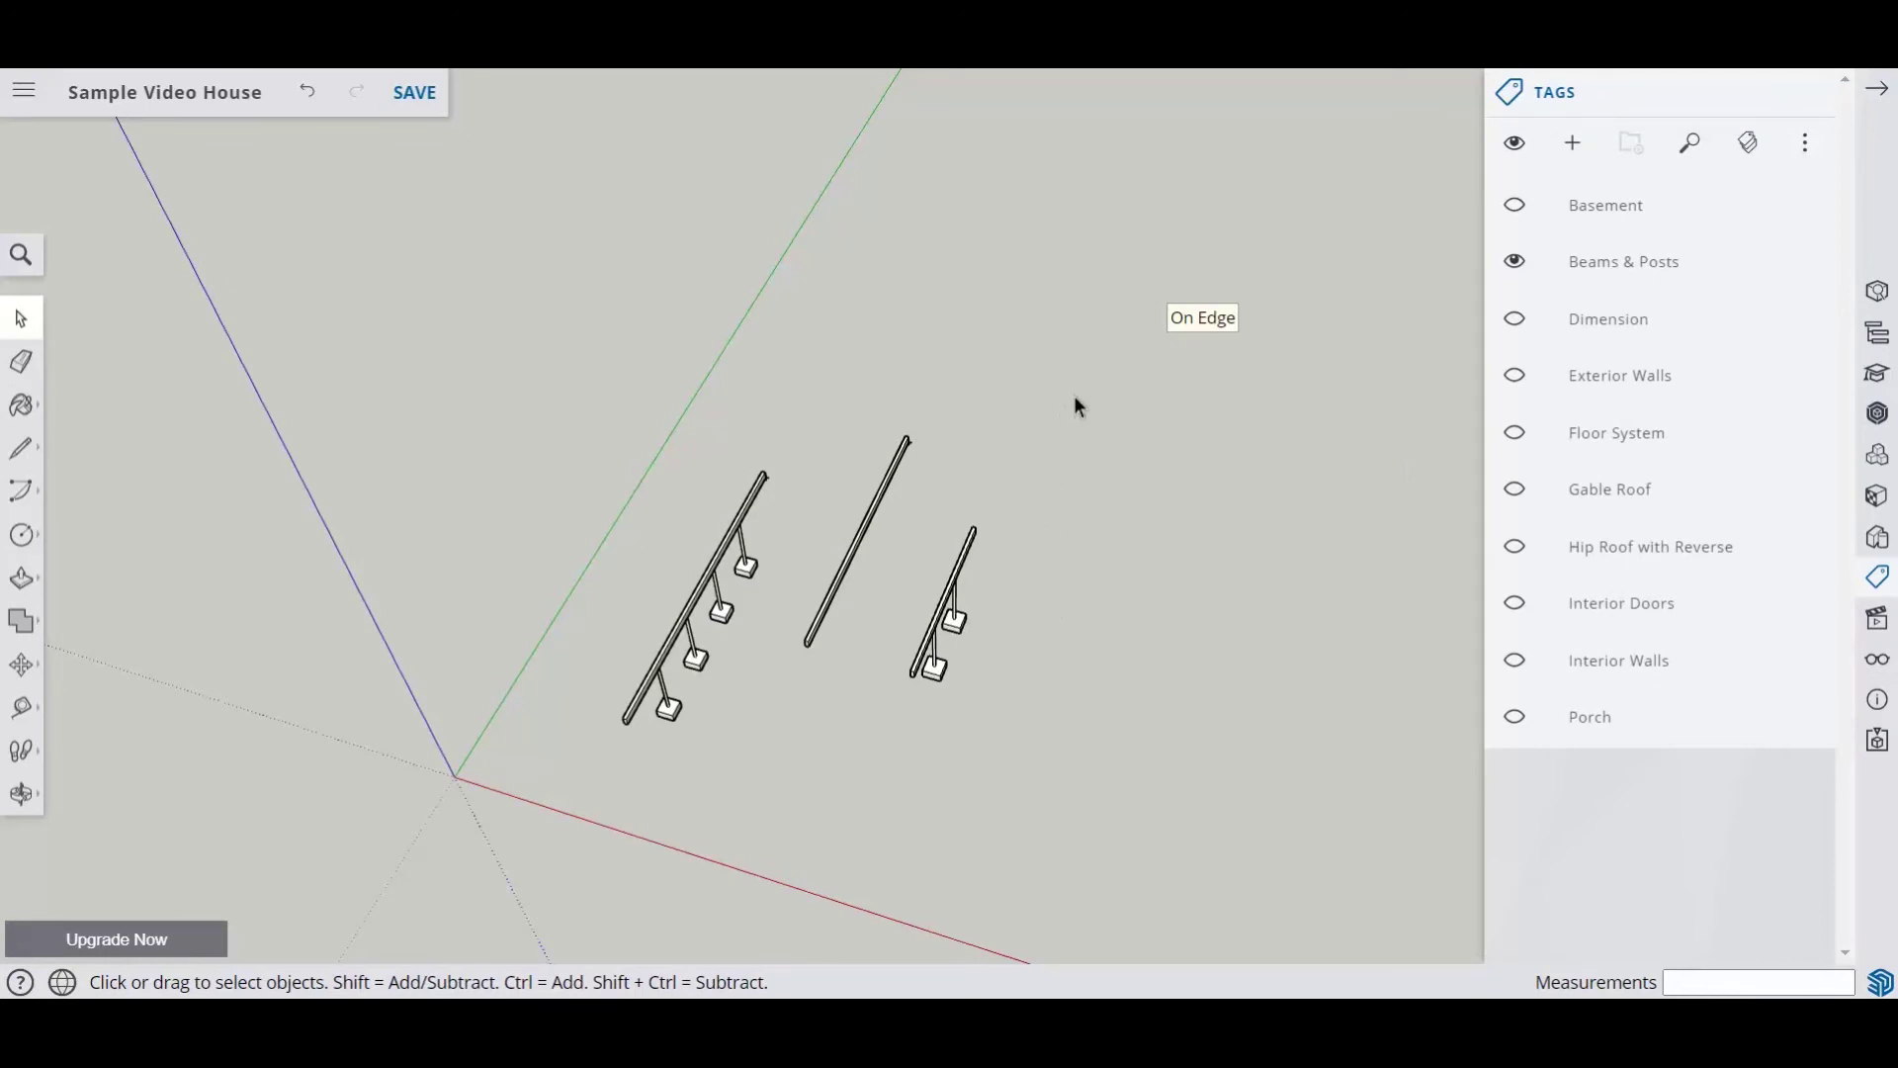
# Step: Try grouping the near footing under the short beam with its post, and undo the grouping
pyautogui.moveTo(1076, 395); pyautogui.dragTo(964, 464)
pyautogui.moveTo(976, 601); pyautogui.dragTo(954, 649, button='middle')
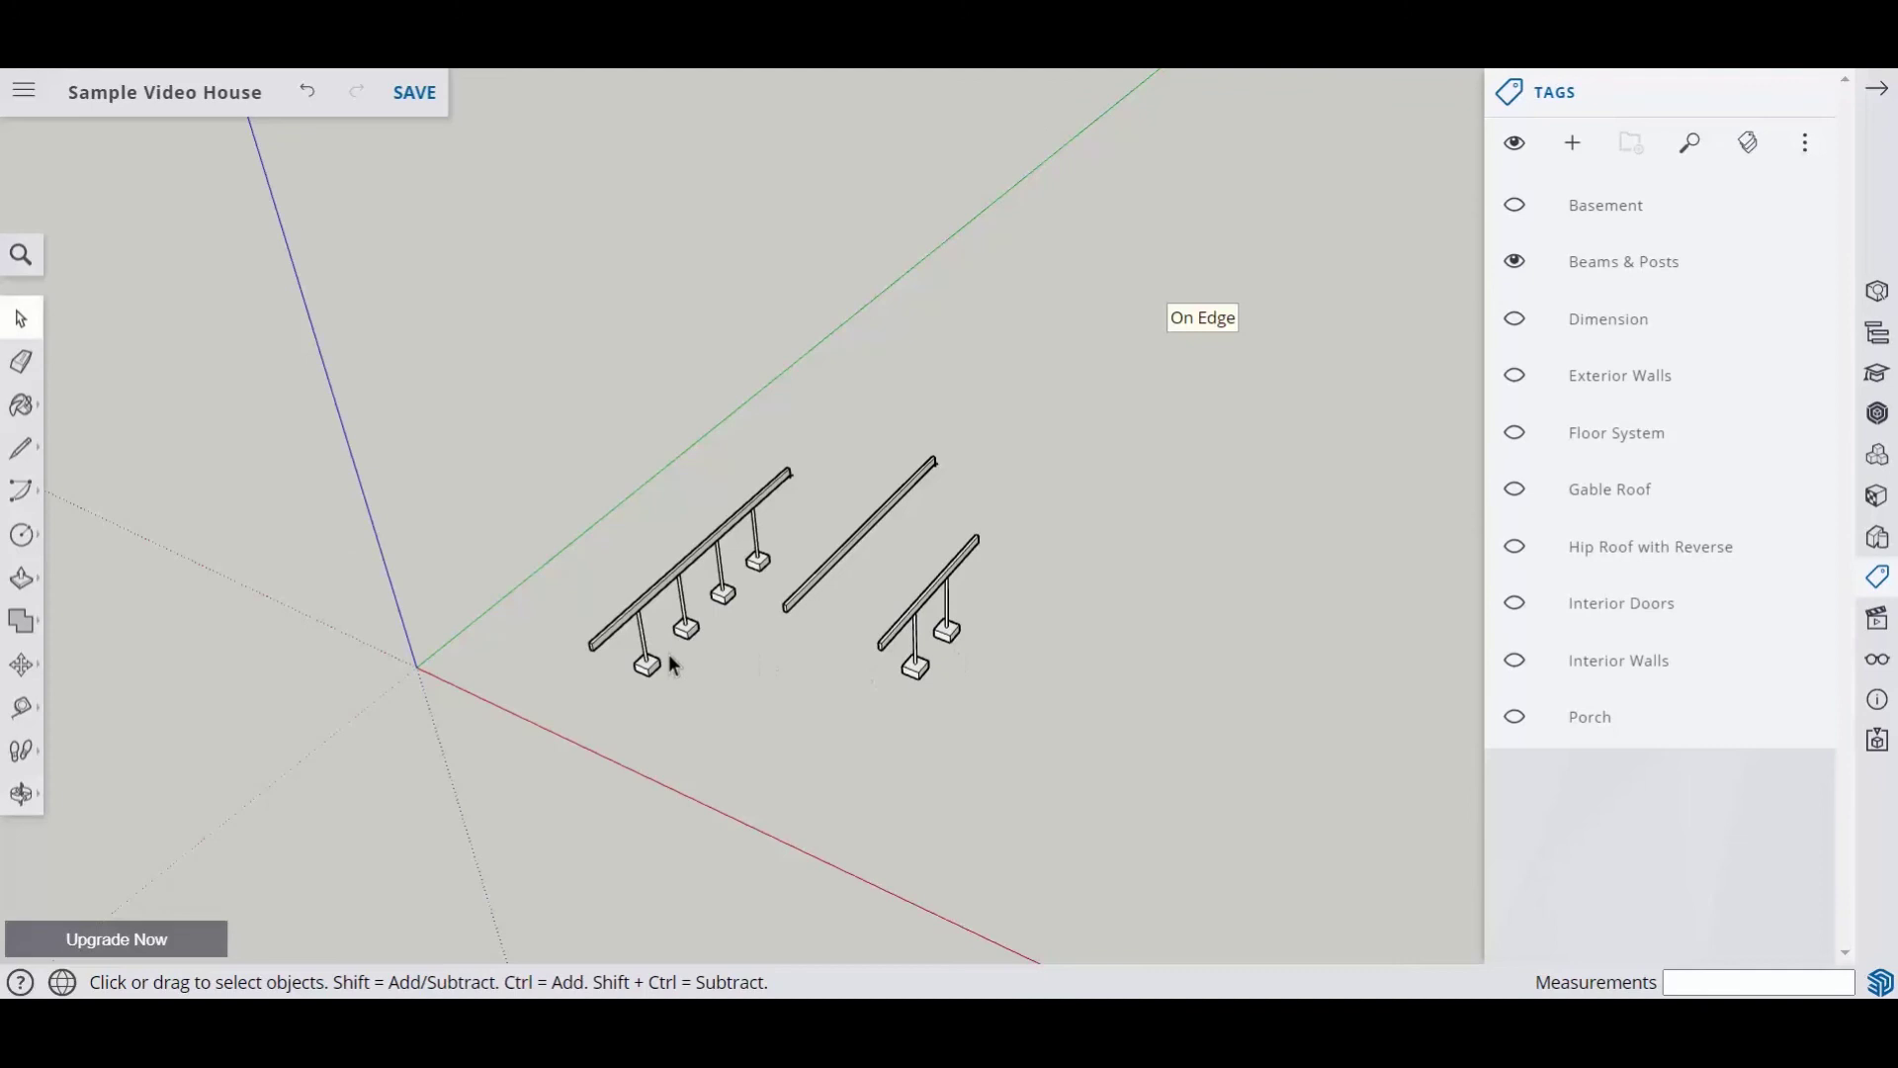
pyautogui.click(684, 613)
pyautogui.click(786, 685)
pyautogui.click(916, 671)
pyautogui.moveTo(921, 663); pyautogui.dragTo(918, 666, button='middle')
pyautogui.rightClick(917, 671)
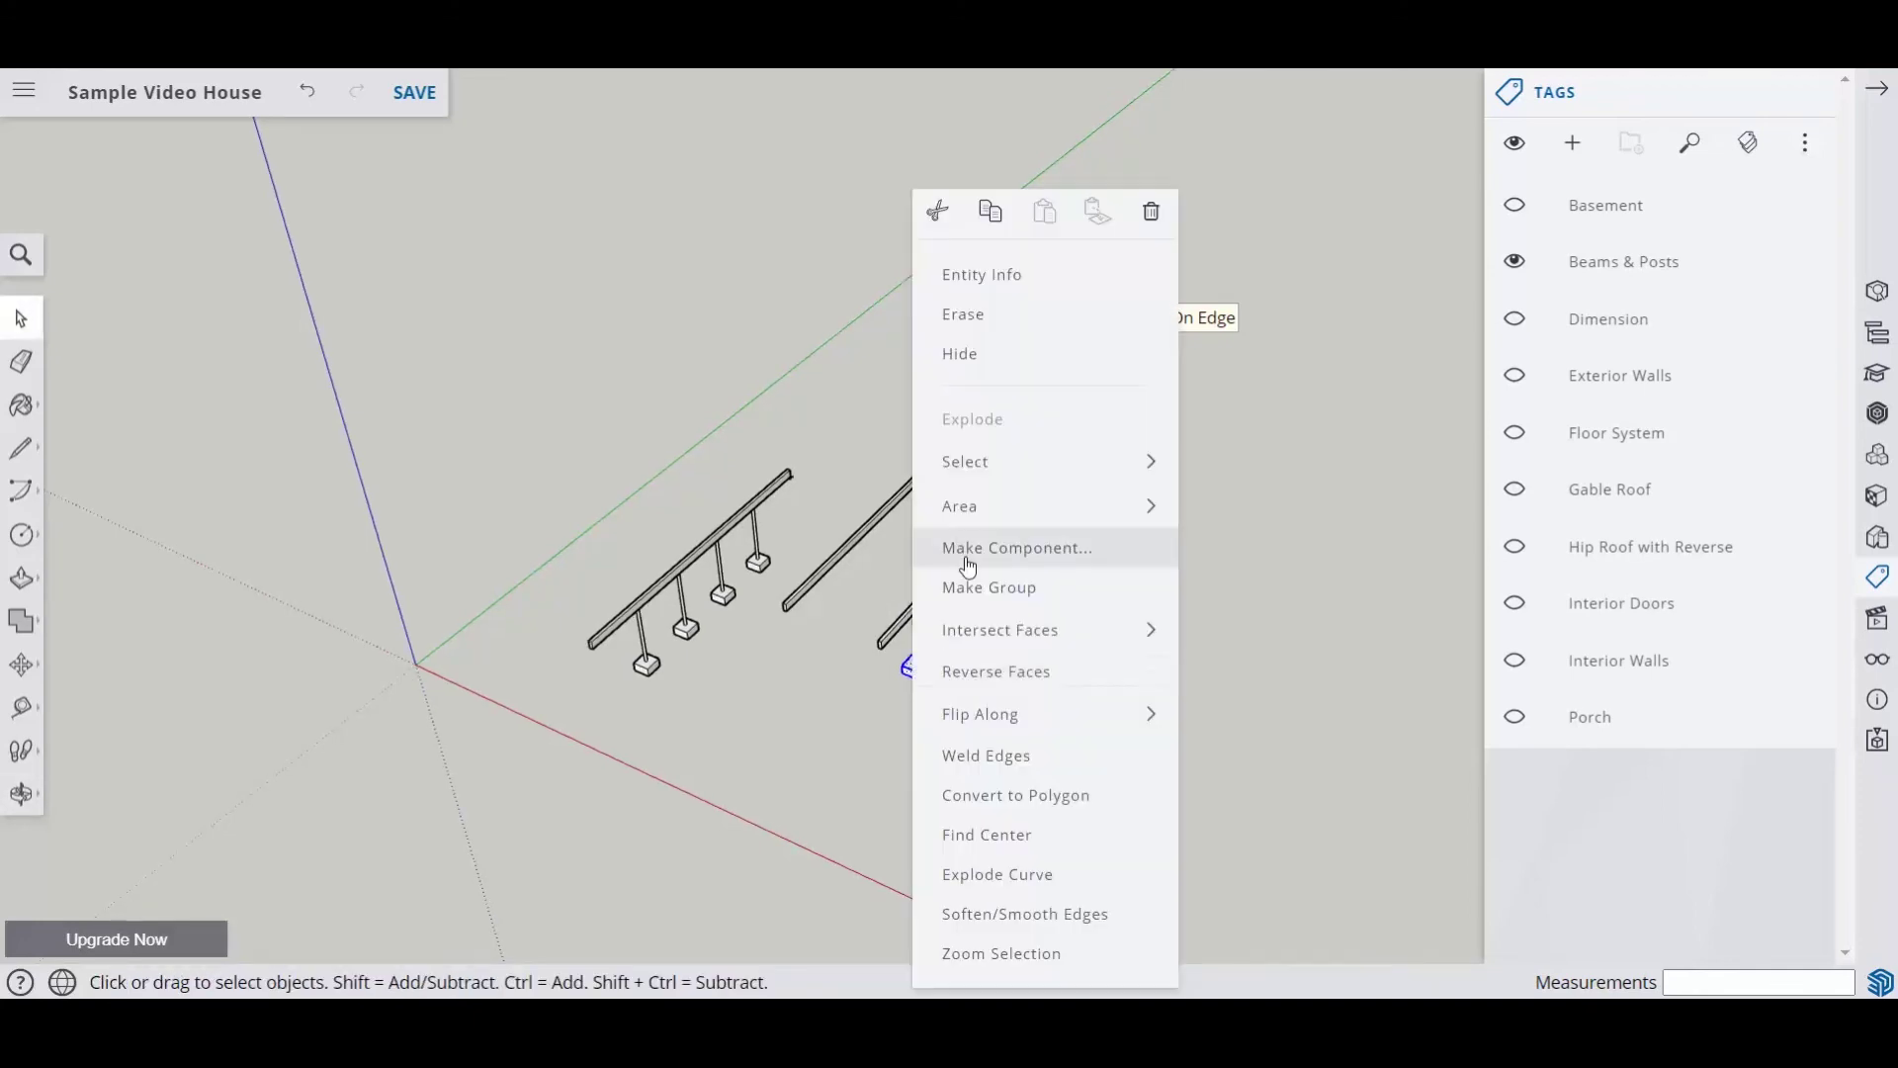
pyautogui.click(969, 589)
pyautogui.click(1019, 694)
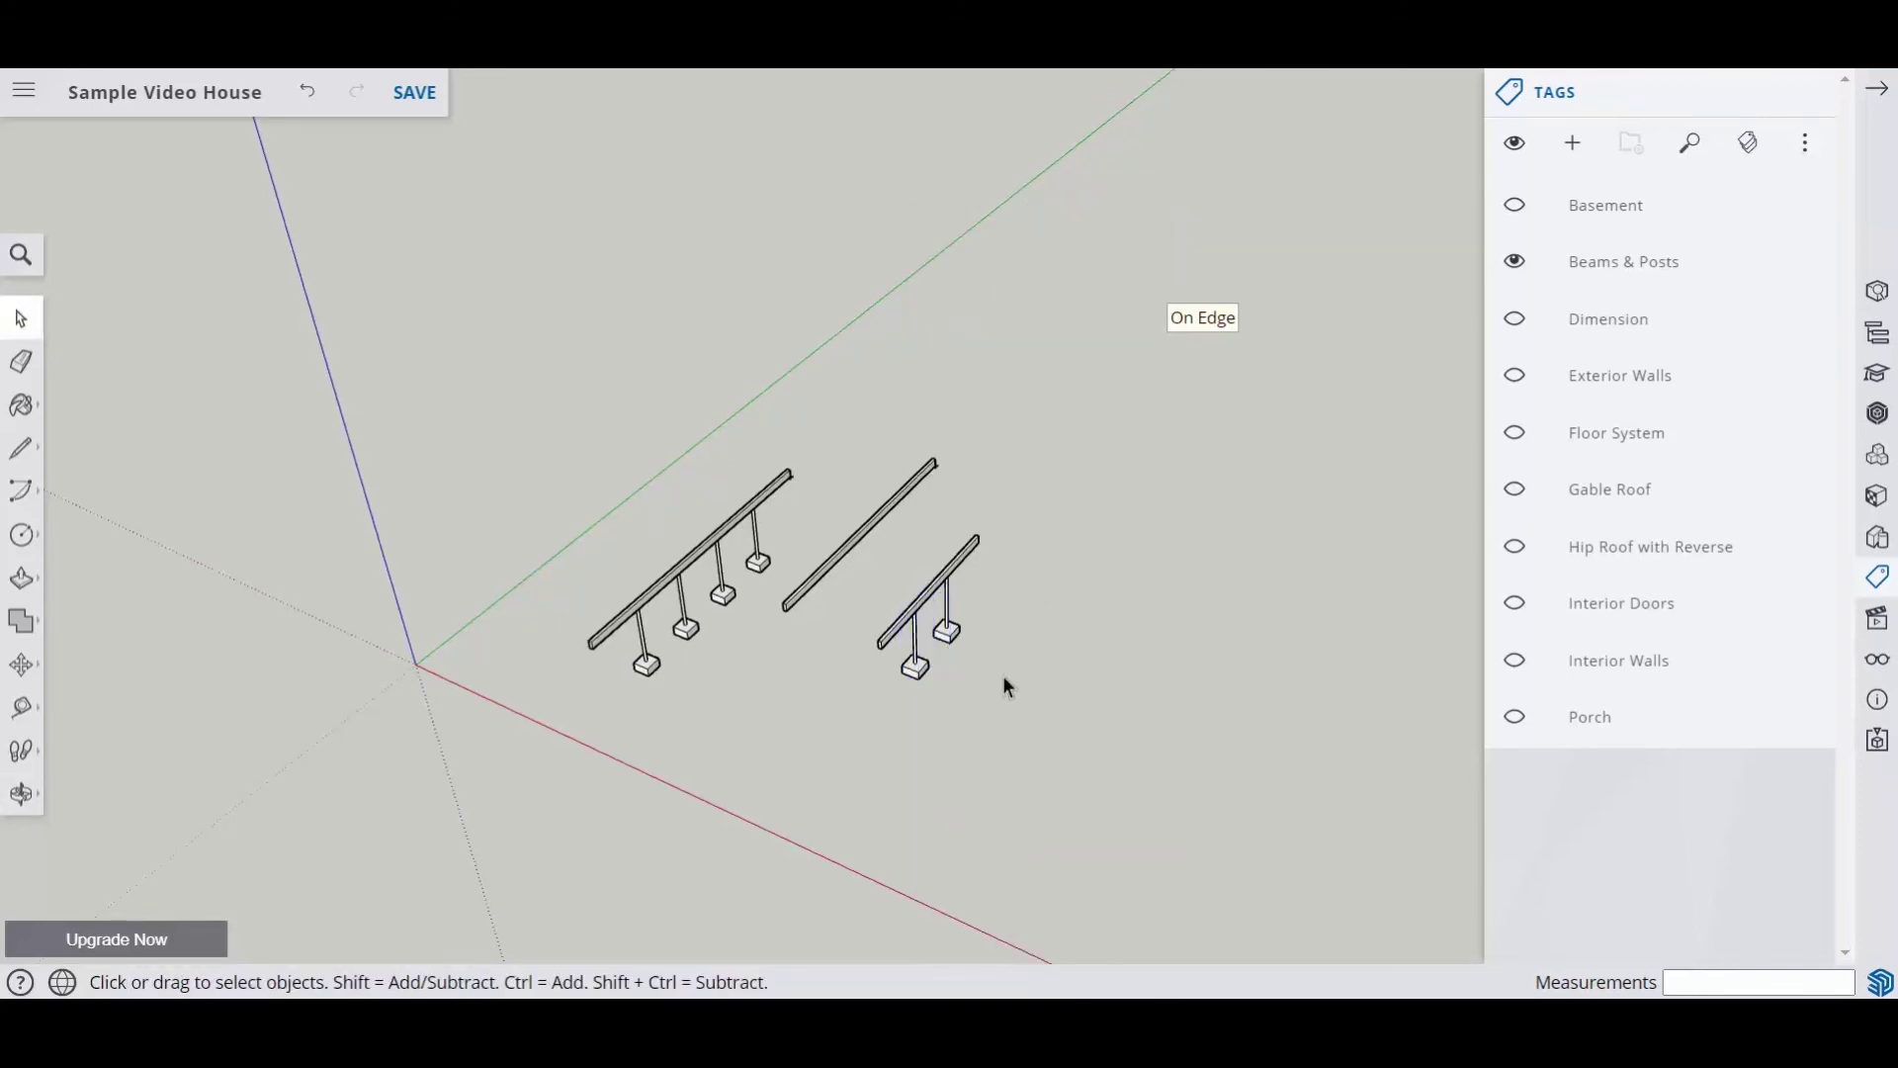
pyautogui.click(307, 92)
# Step: Group the near footing under the short beam together with its post
pyautogui.moveTo(1002, 656); pyautogui.dragTo(843, 506, button='middle')
pyautogui.moveTo(843, 506); pyautogui.dragTo(955, 708)
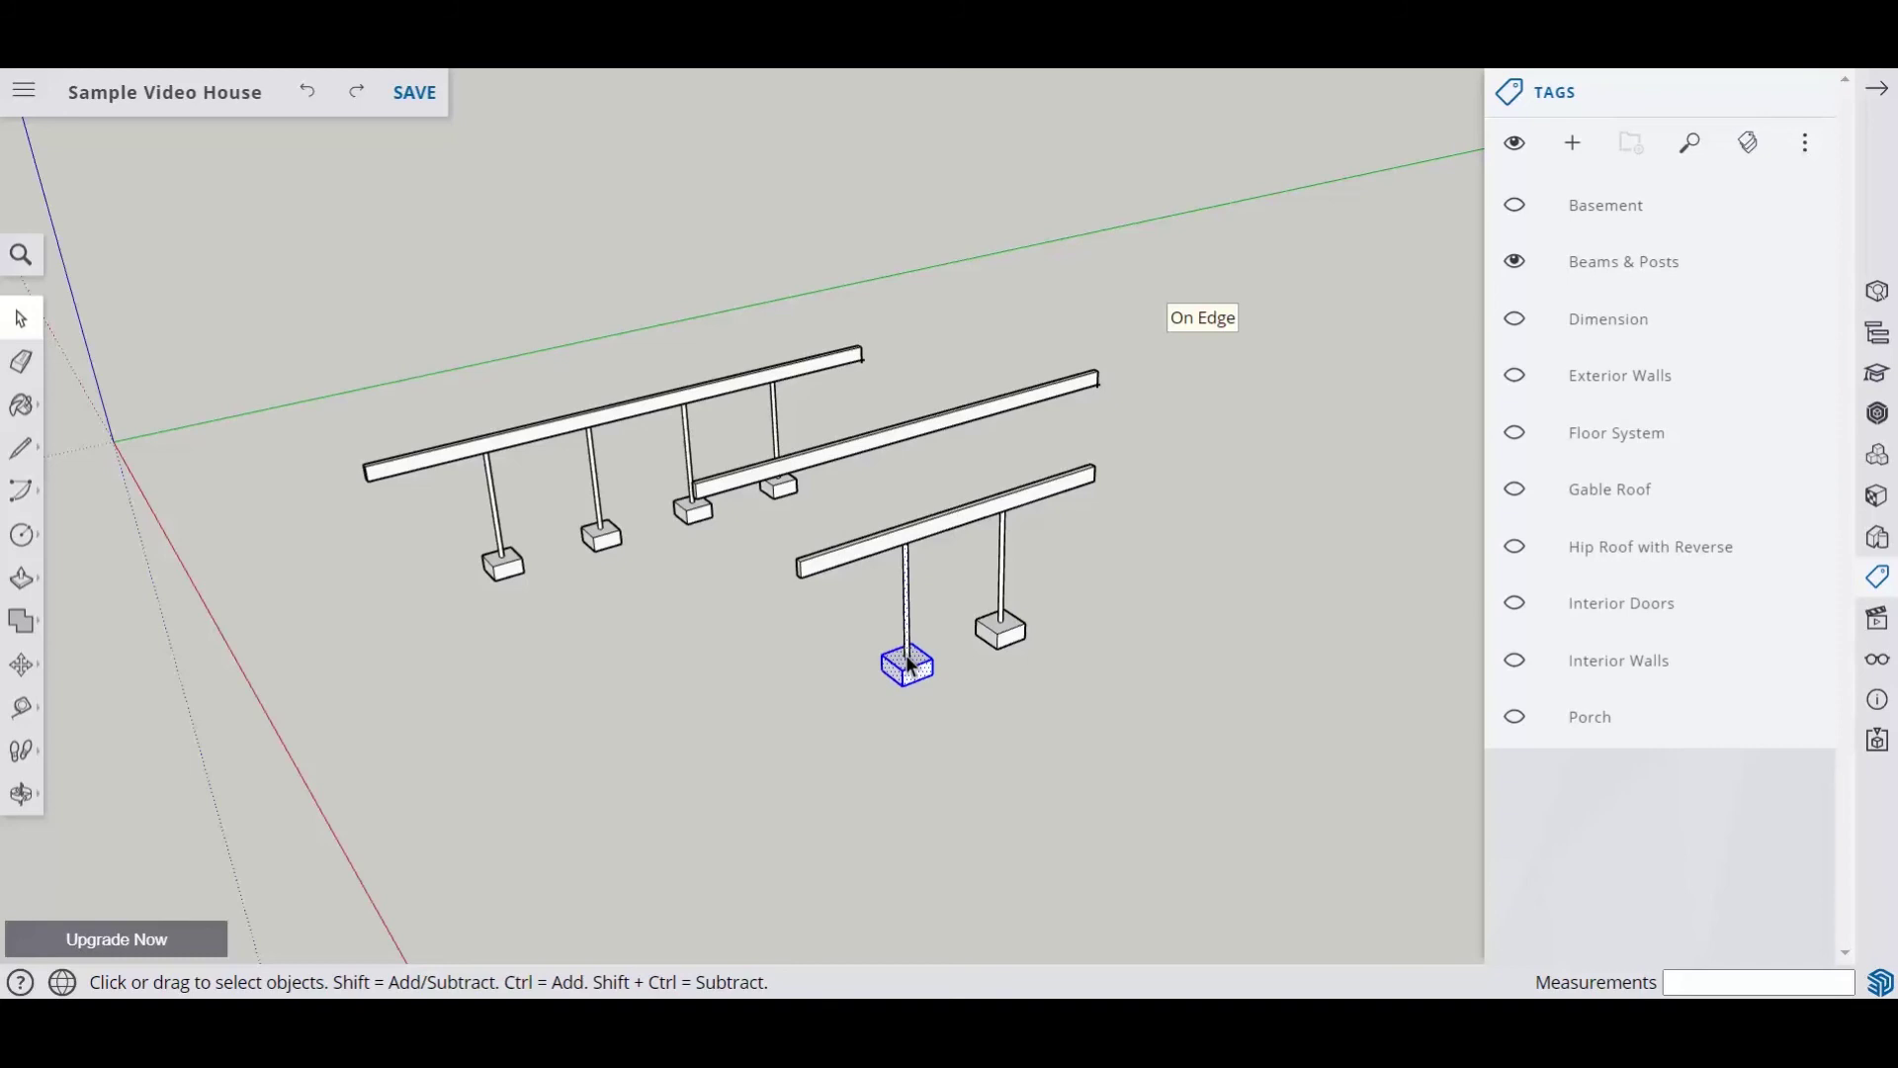
pyautogui.click(955, 740)
pyautogui.moveTo(862, 515); pyautogui.dragTo(944, 710)
pyautogui.rightClick(915, 672)
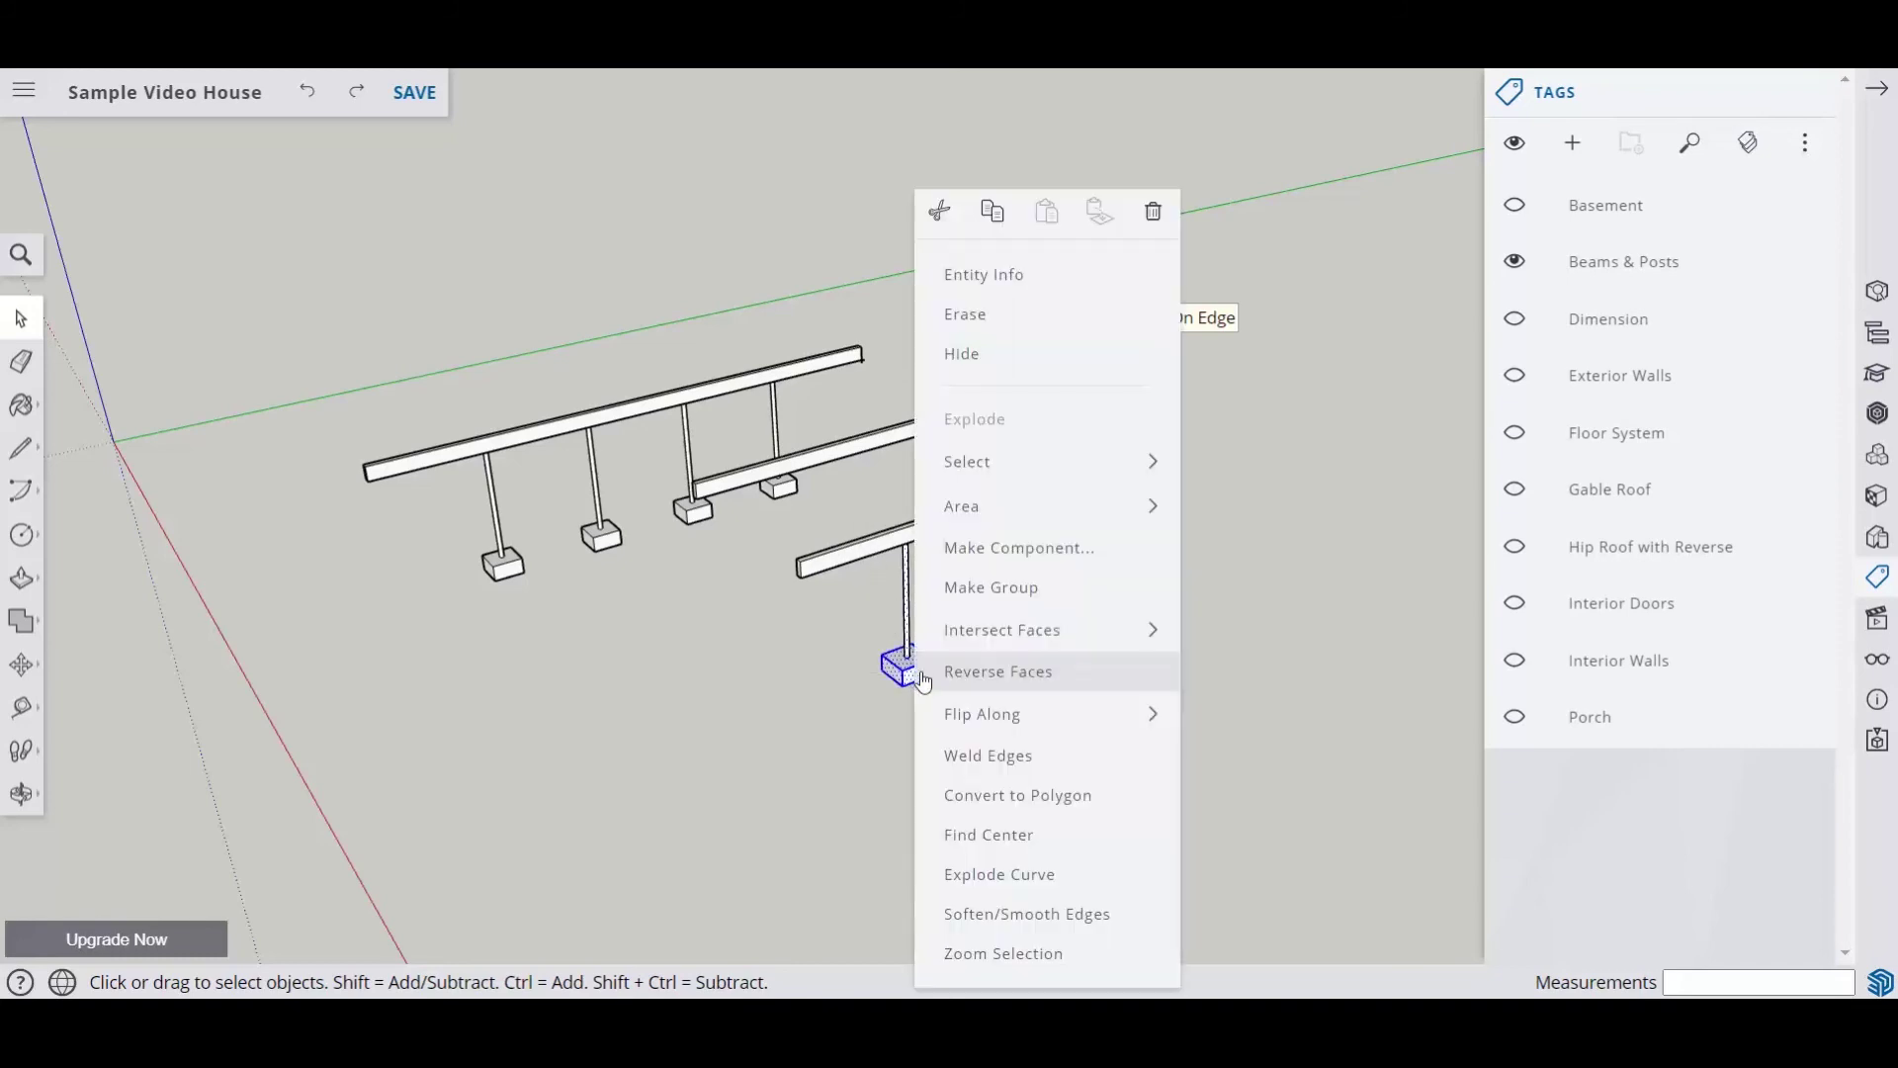
pyautogui.click(958, 593)
pyautogui.click(1000, 672)
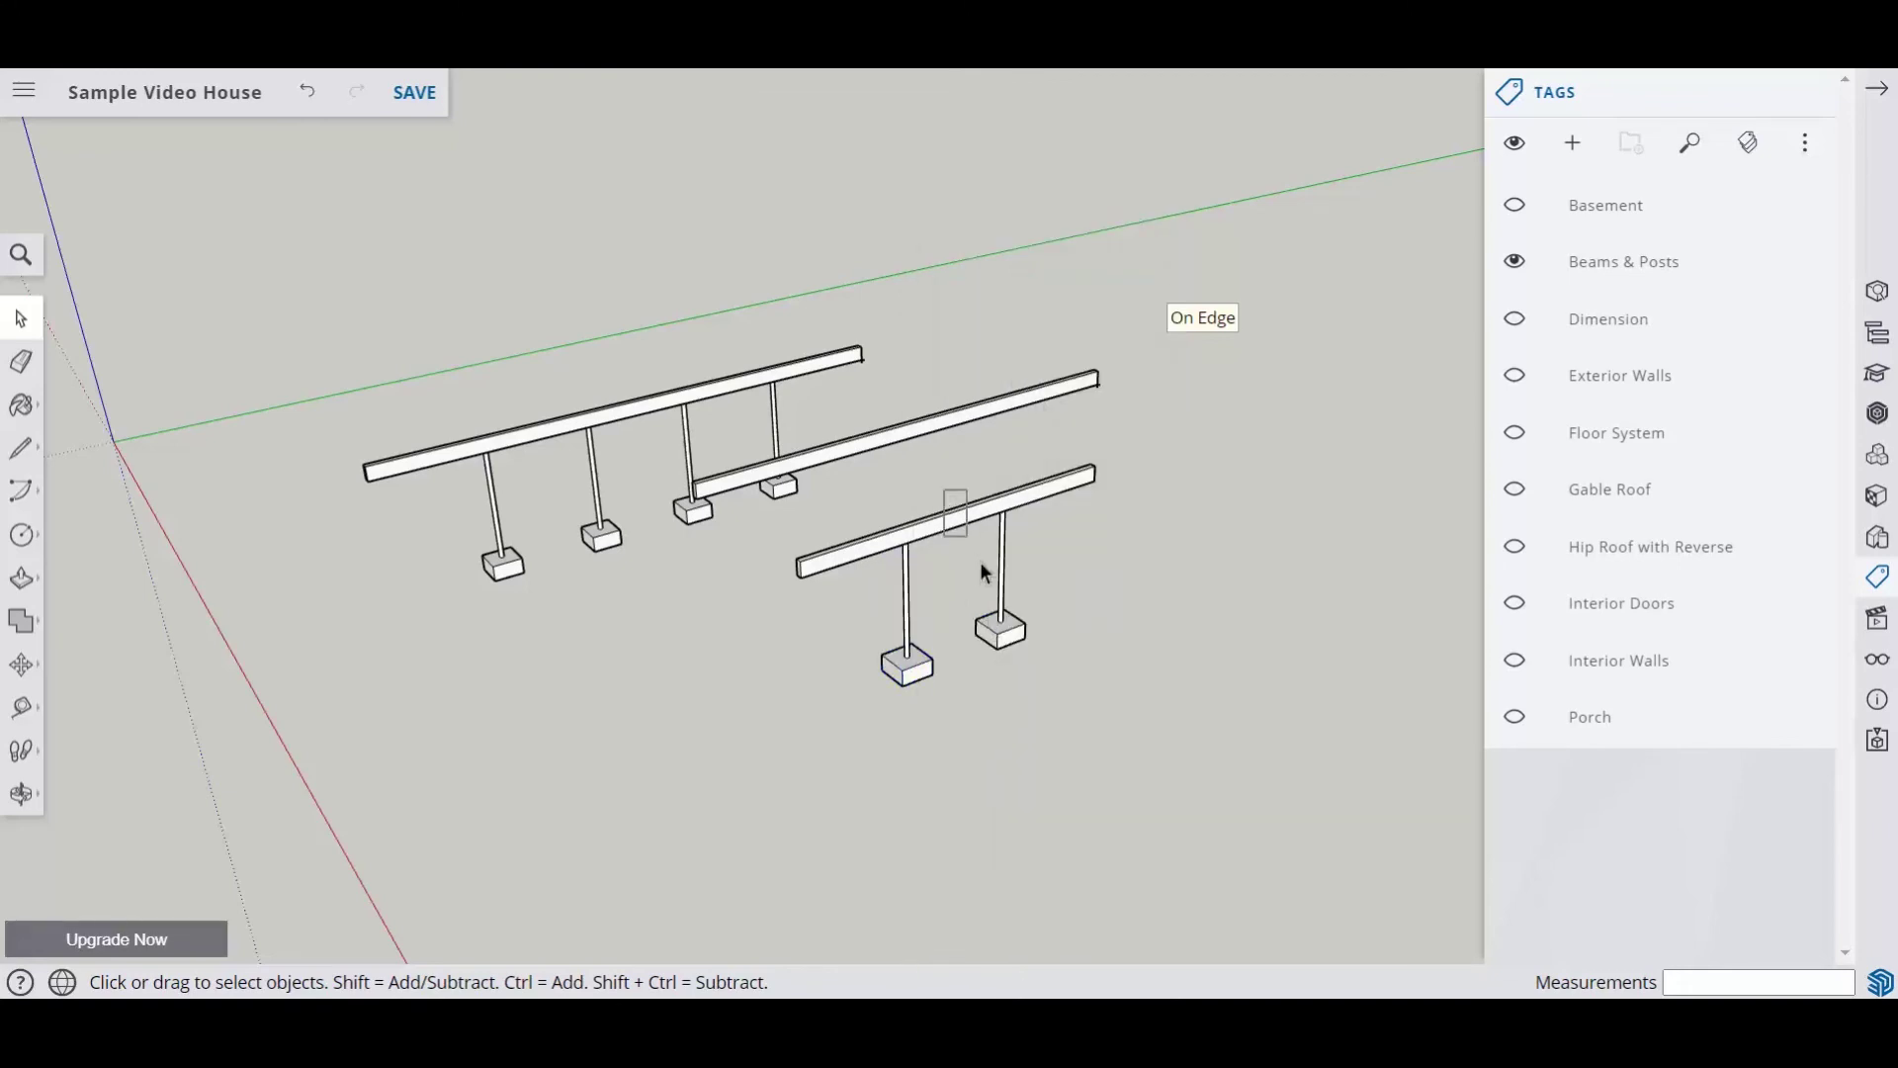
# Step: Group the other footing under the short beam together with its post
pyautogui.moveTo(943, 486); pyautogui.dragTo(1047, 674)
pyautogui.rightClick(1013, 641)
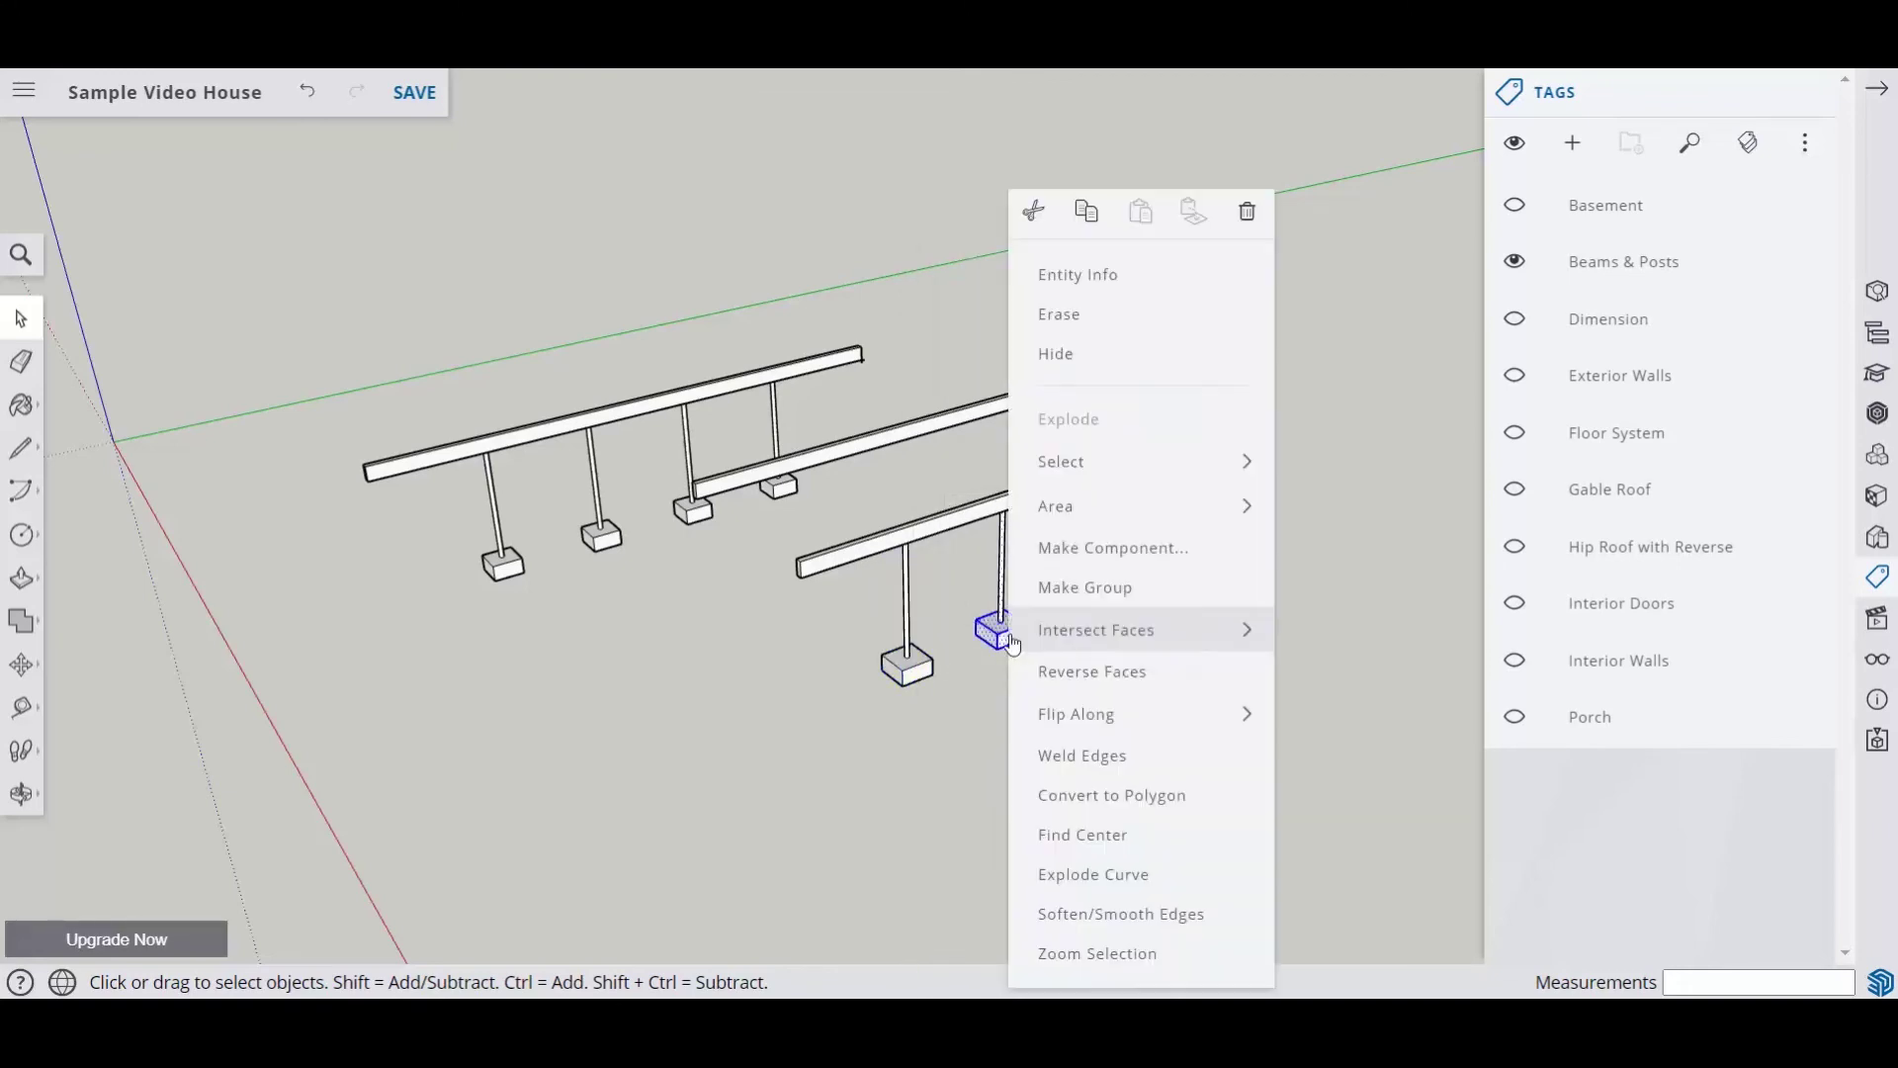
pyautogui.click(1059, 590)
pyautogui.click(994, 709)
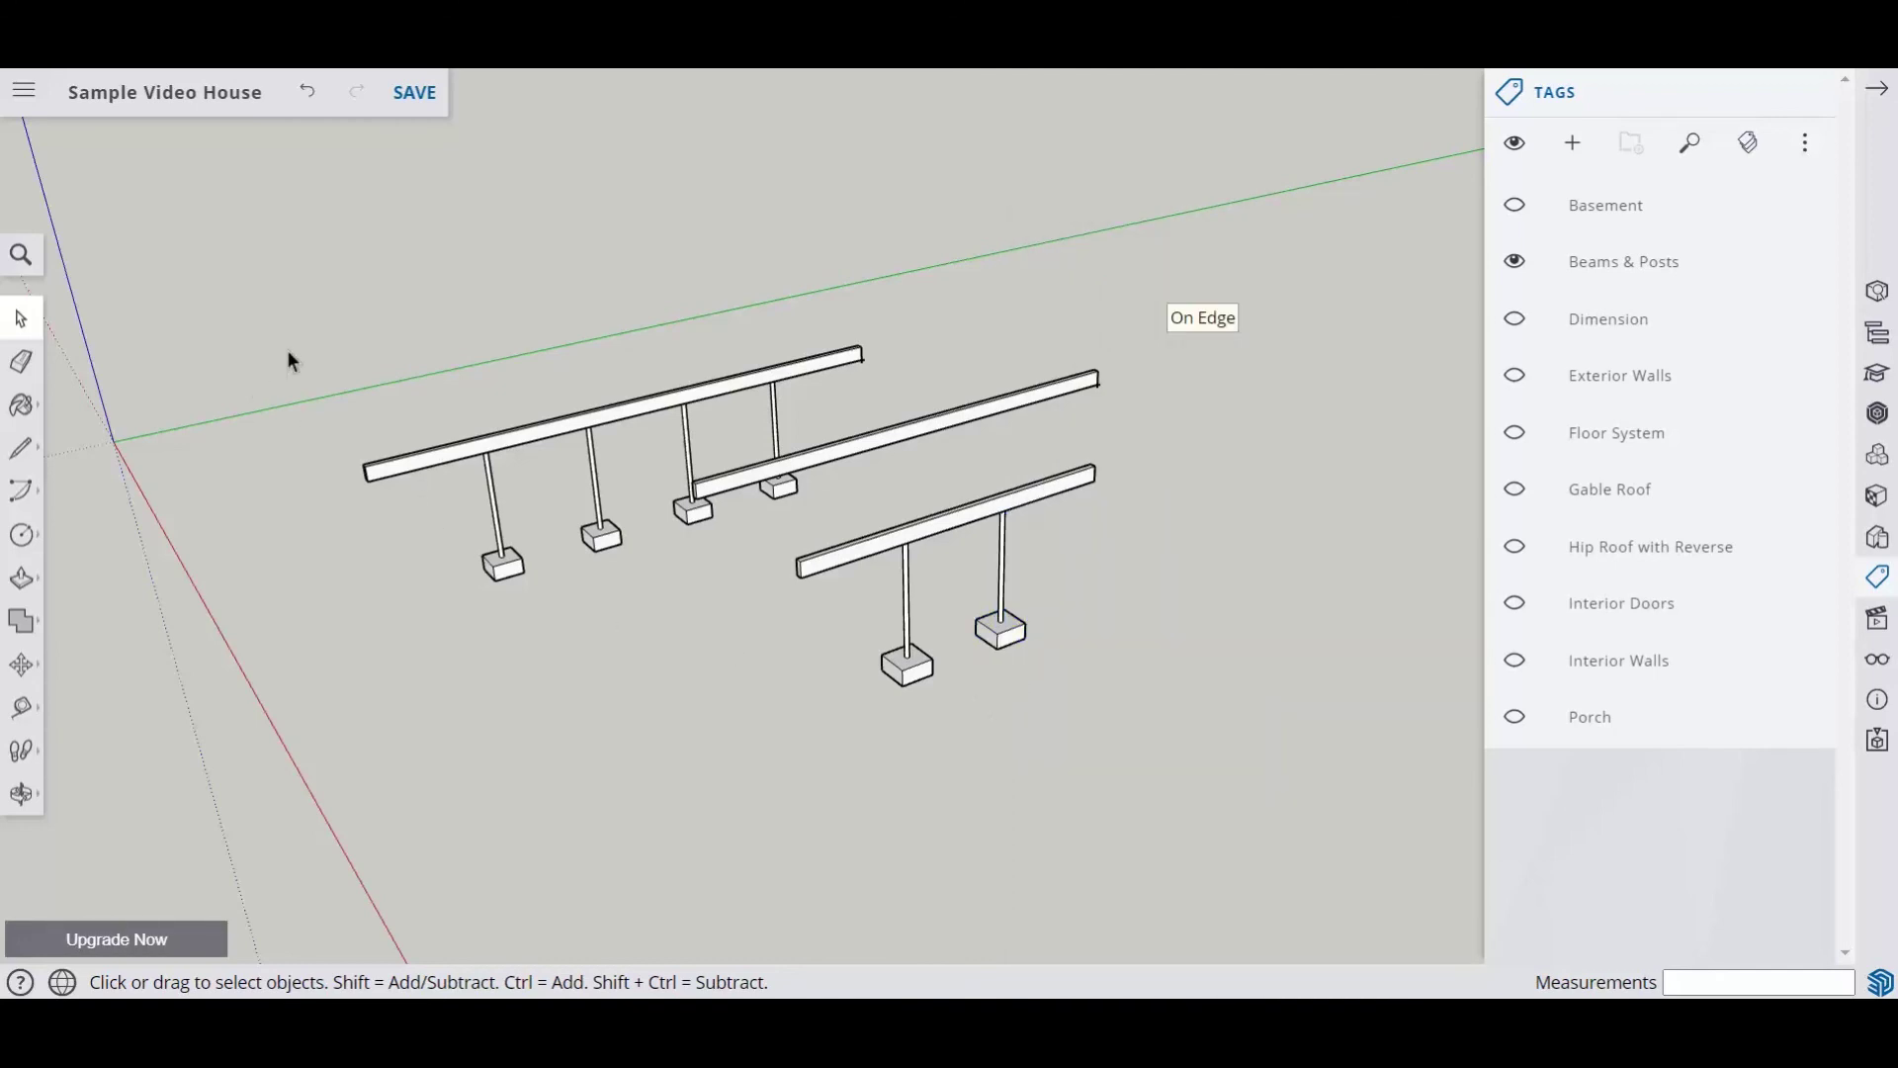
# Step: Try to combine all three beams and their posts and footings into one group
pyautogui.moveTo(287, 348); pyautogui.dragTo(1262, 788)
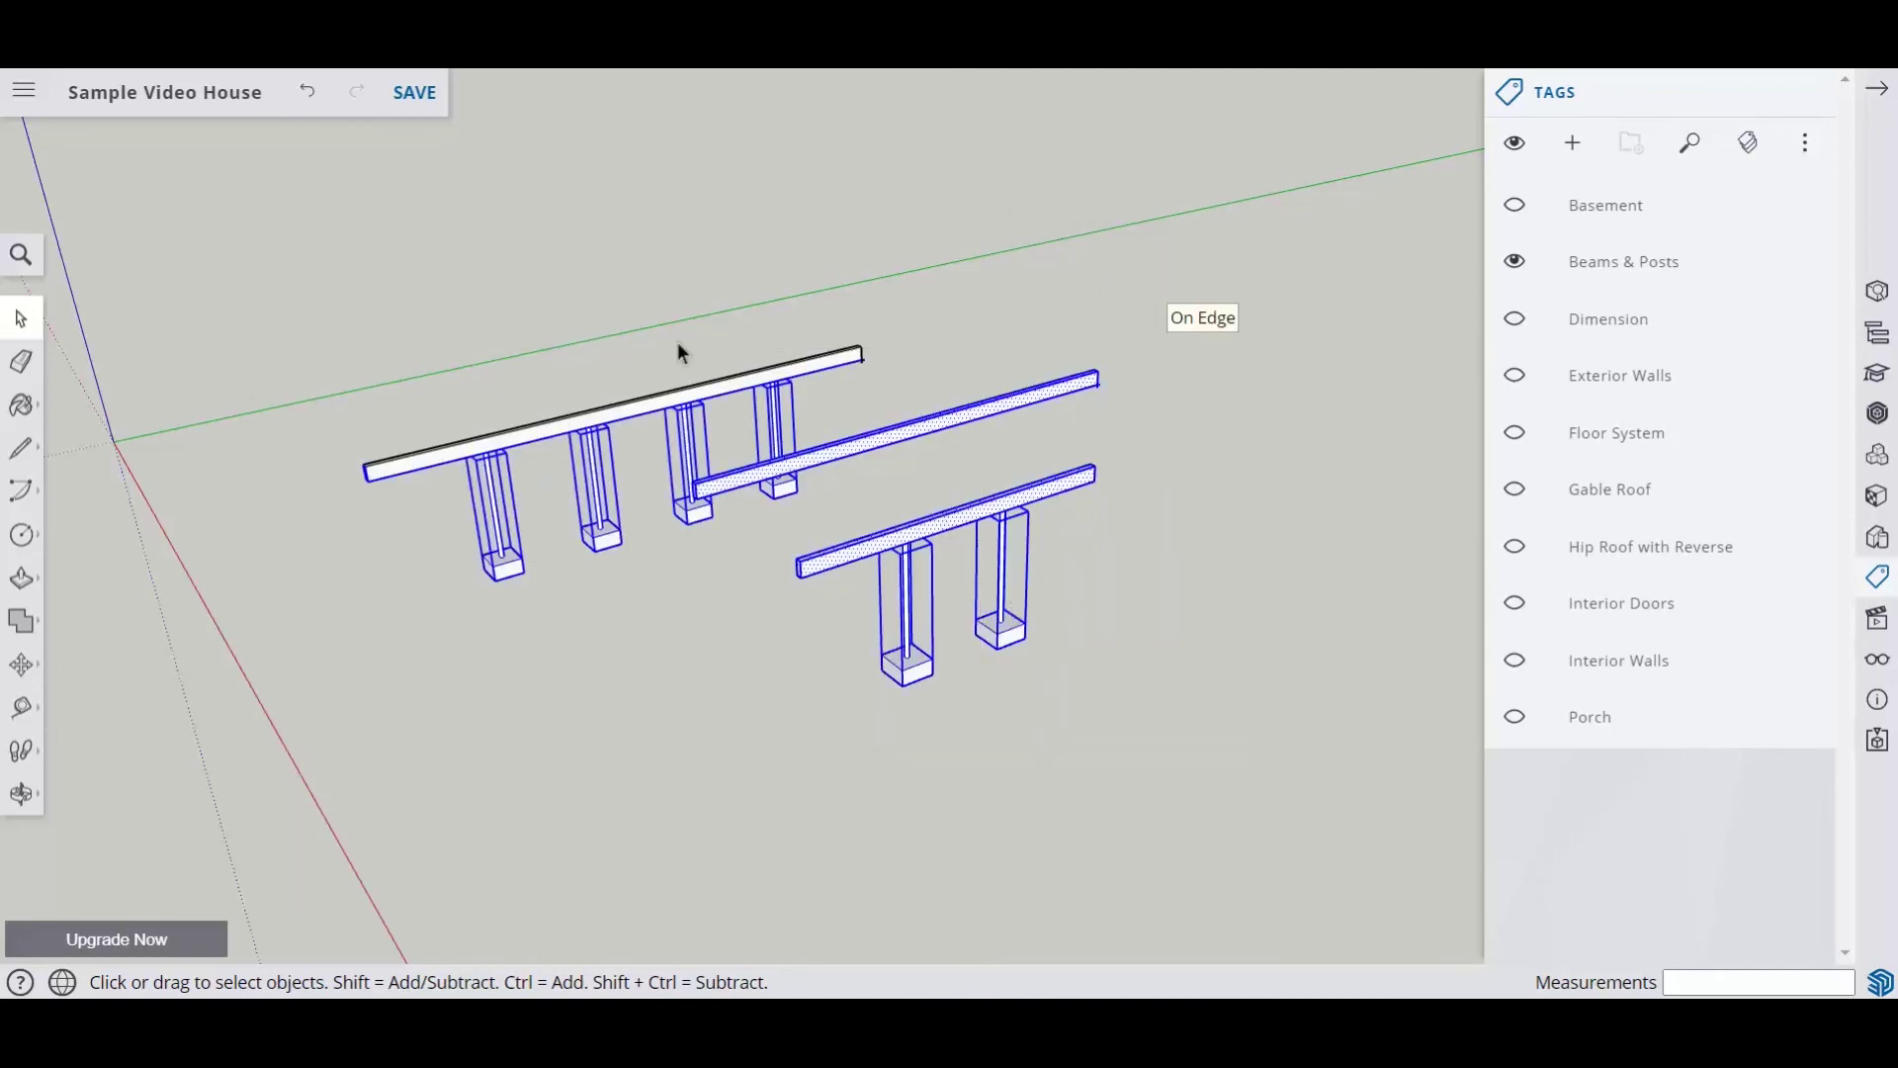
pyautogui.moveTo(275, 277); pyautogui.dragTo(1212, 740)
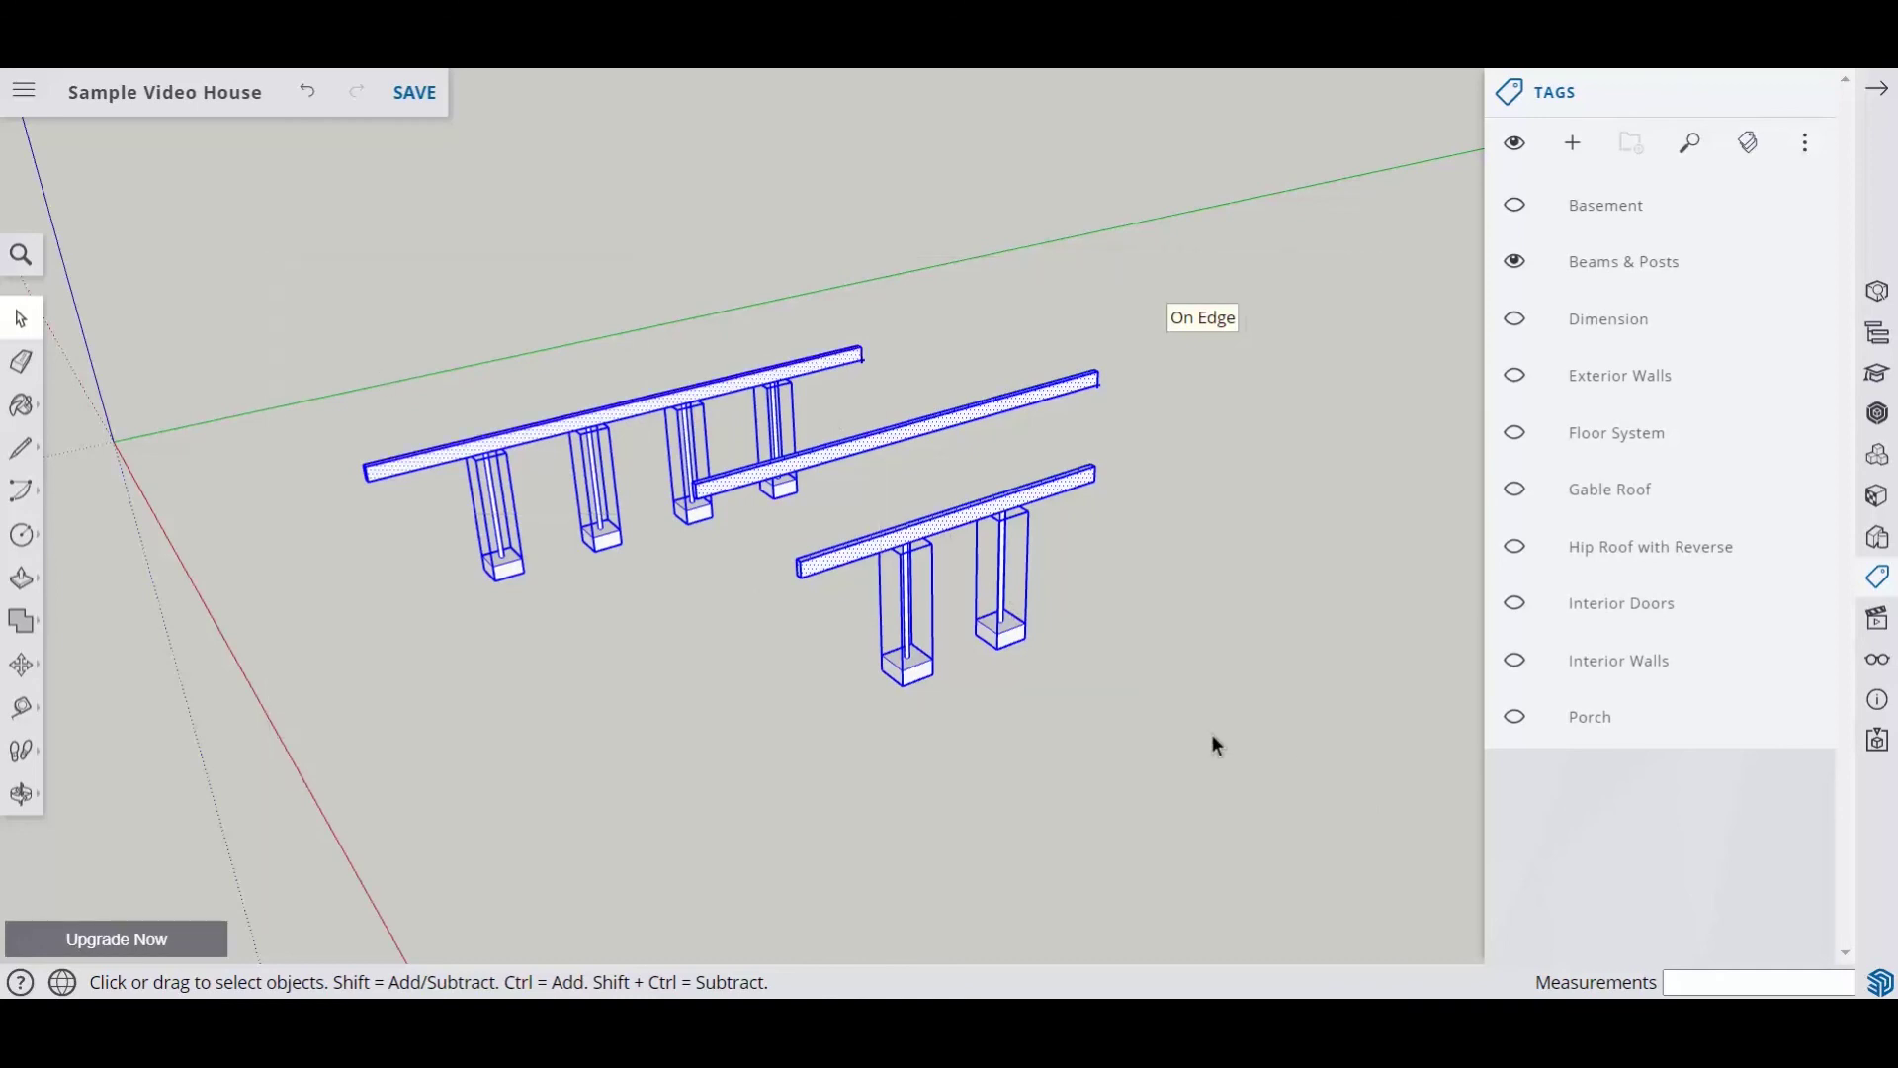
pyautogui.rightClick(914, 587)
pyautogui.click(993, 775)
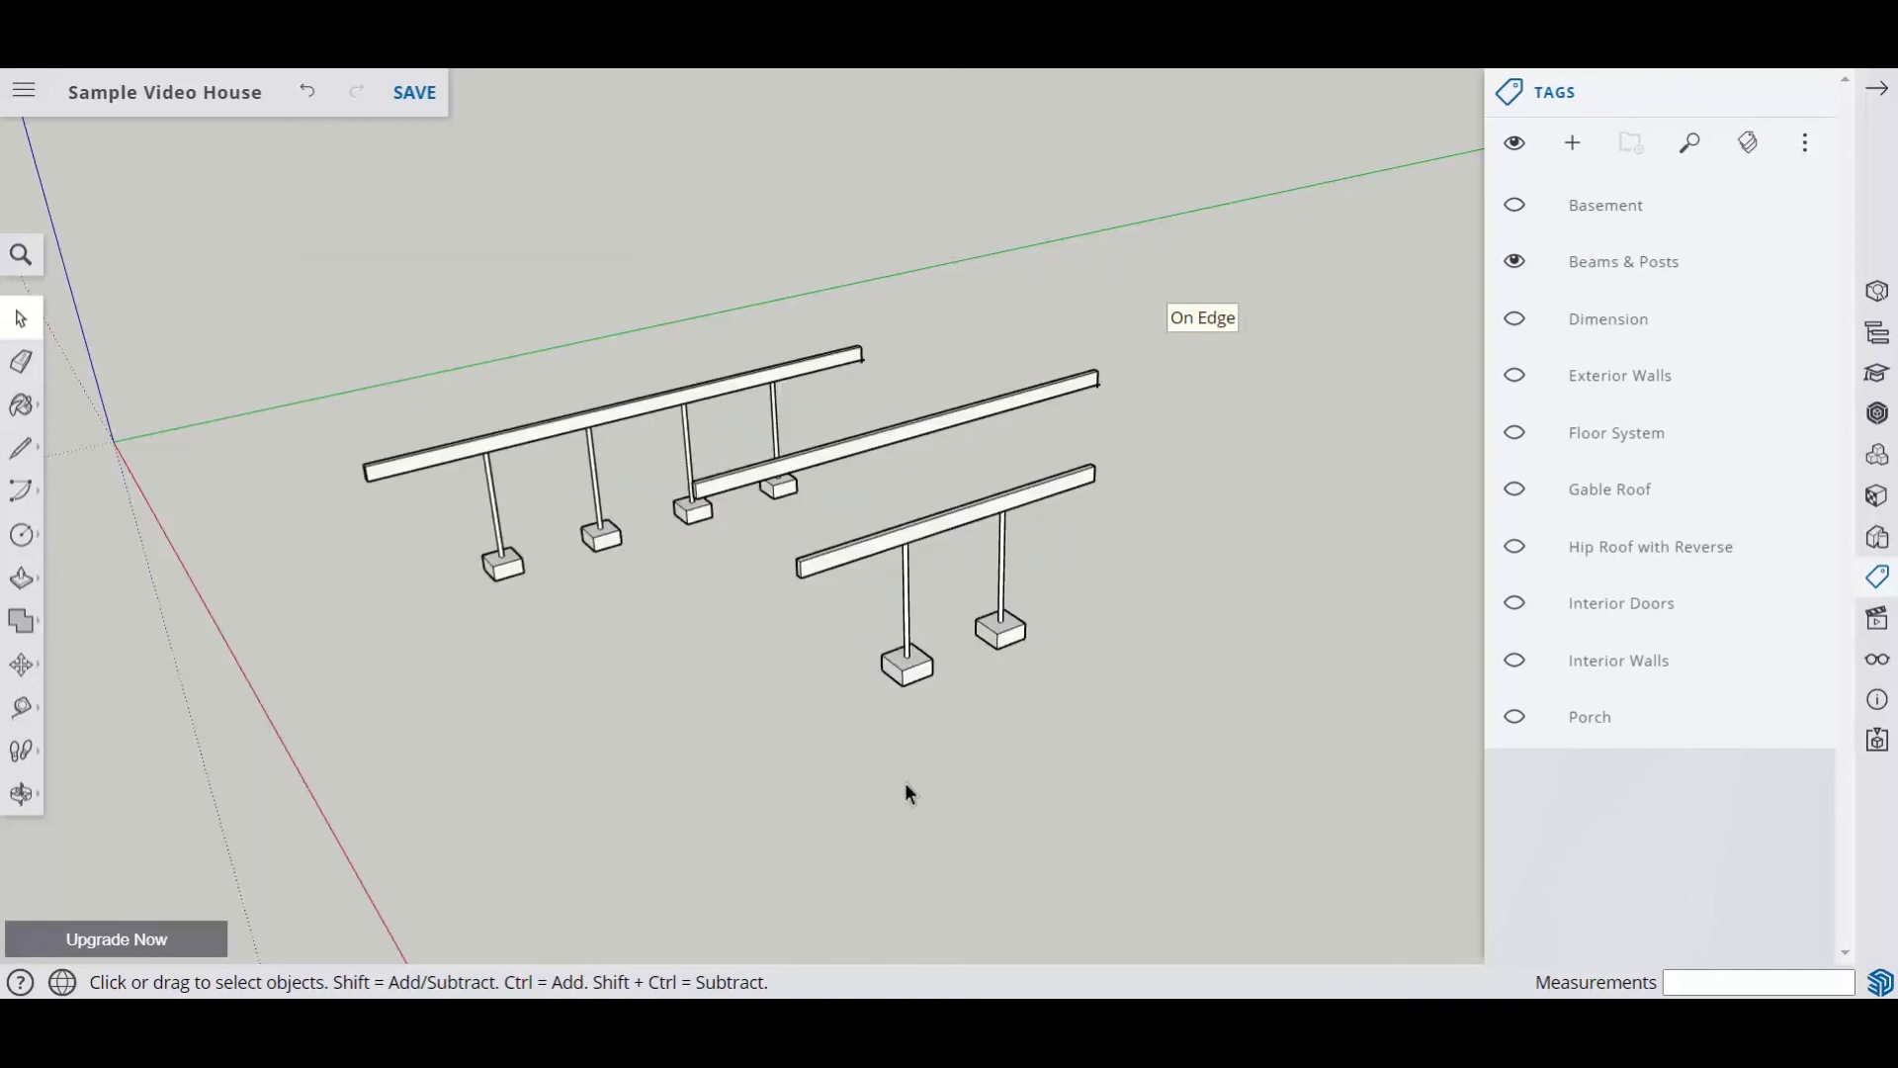
pyautogui.click(777, 467)
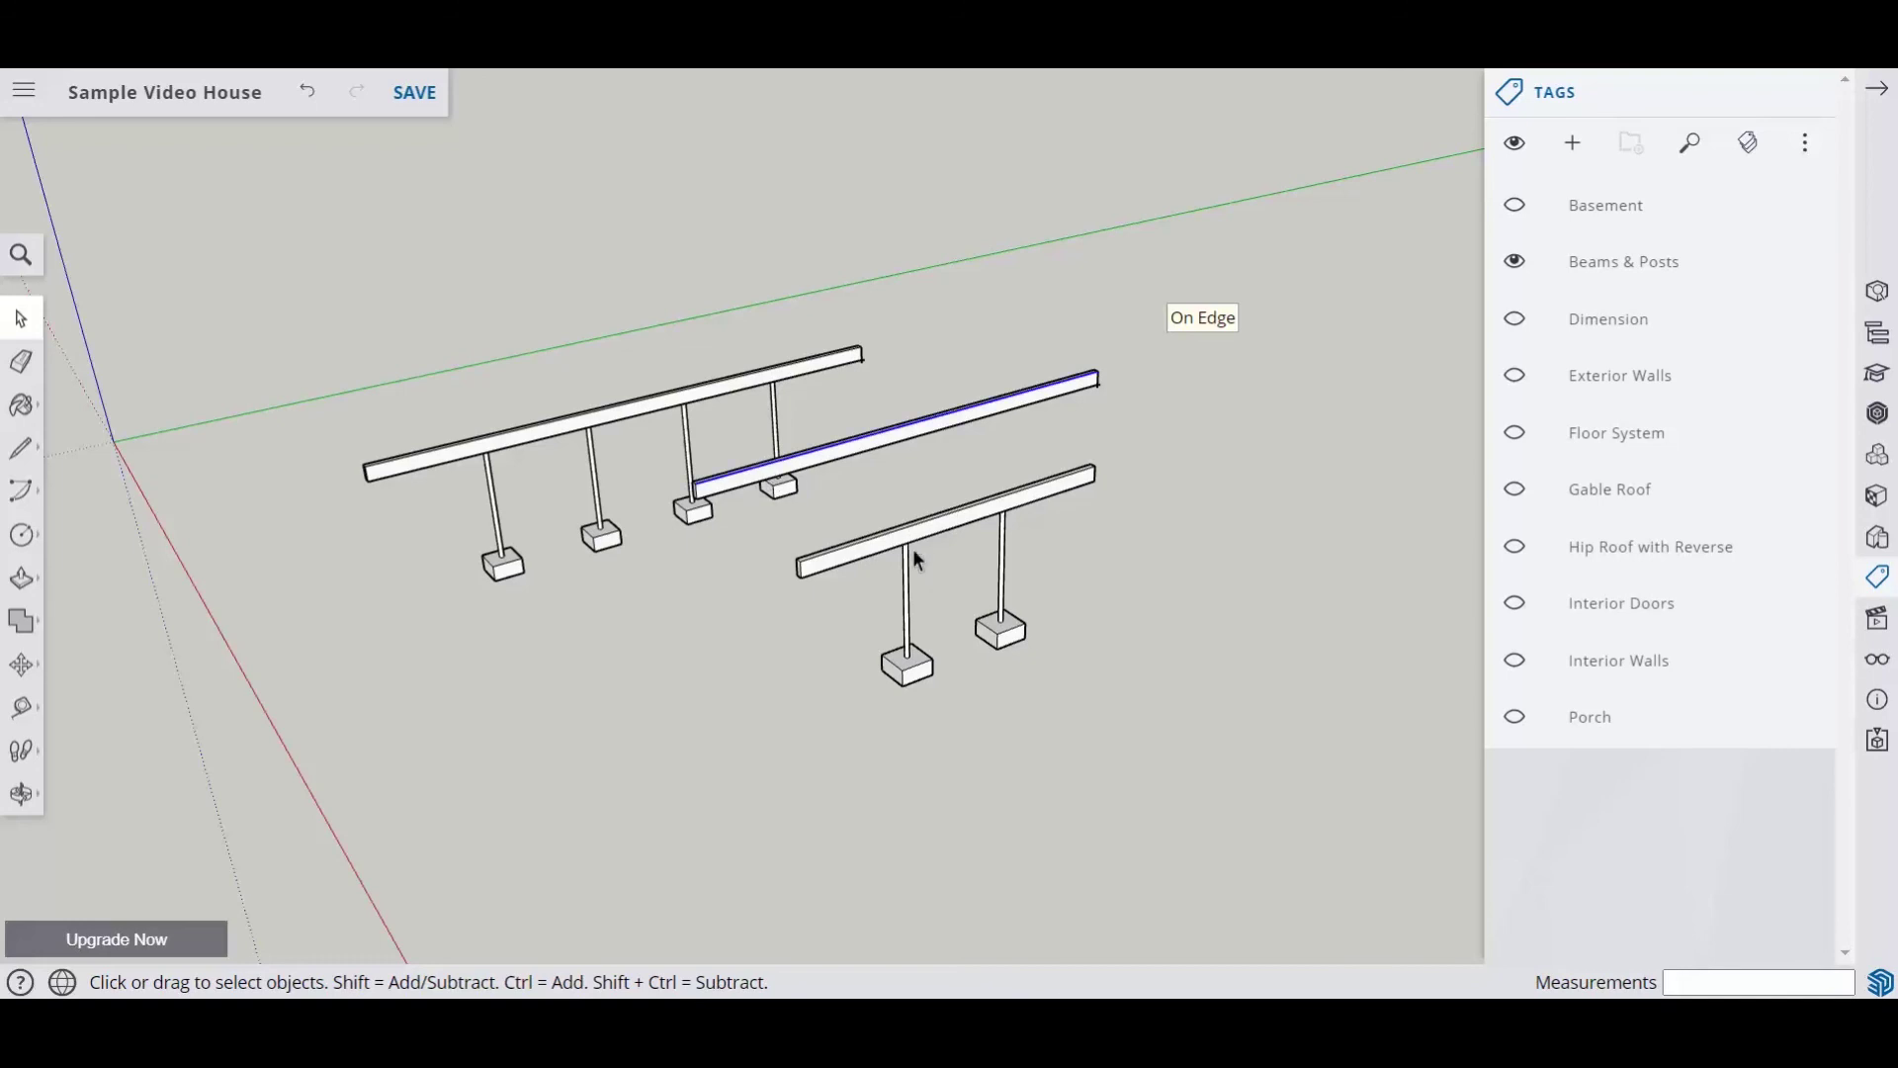
pyautogui.click(910, 549)
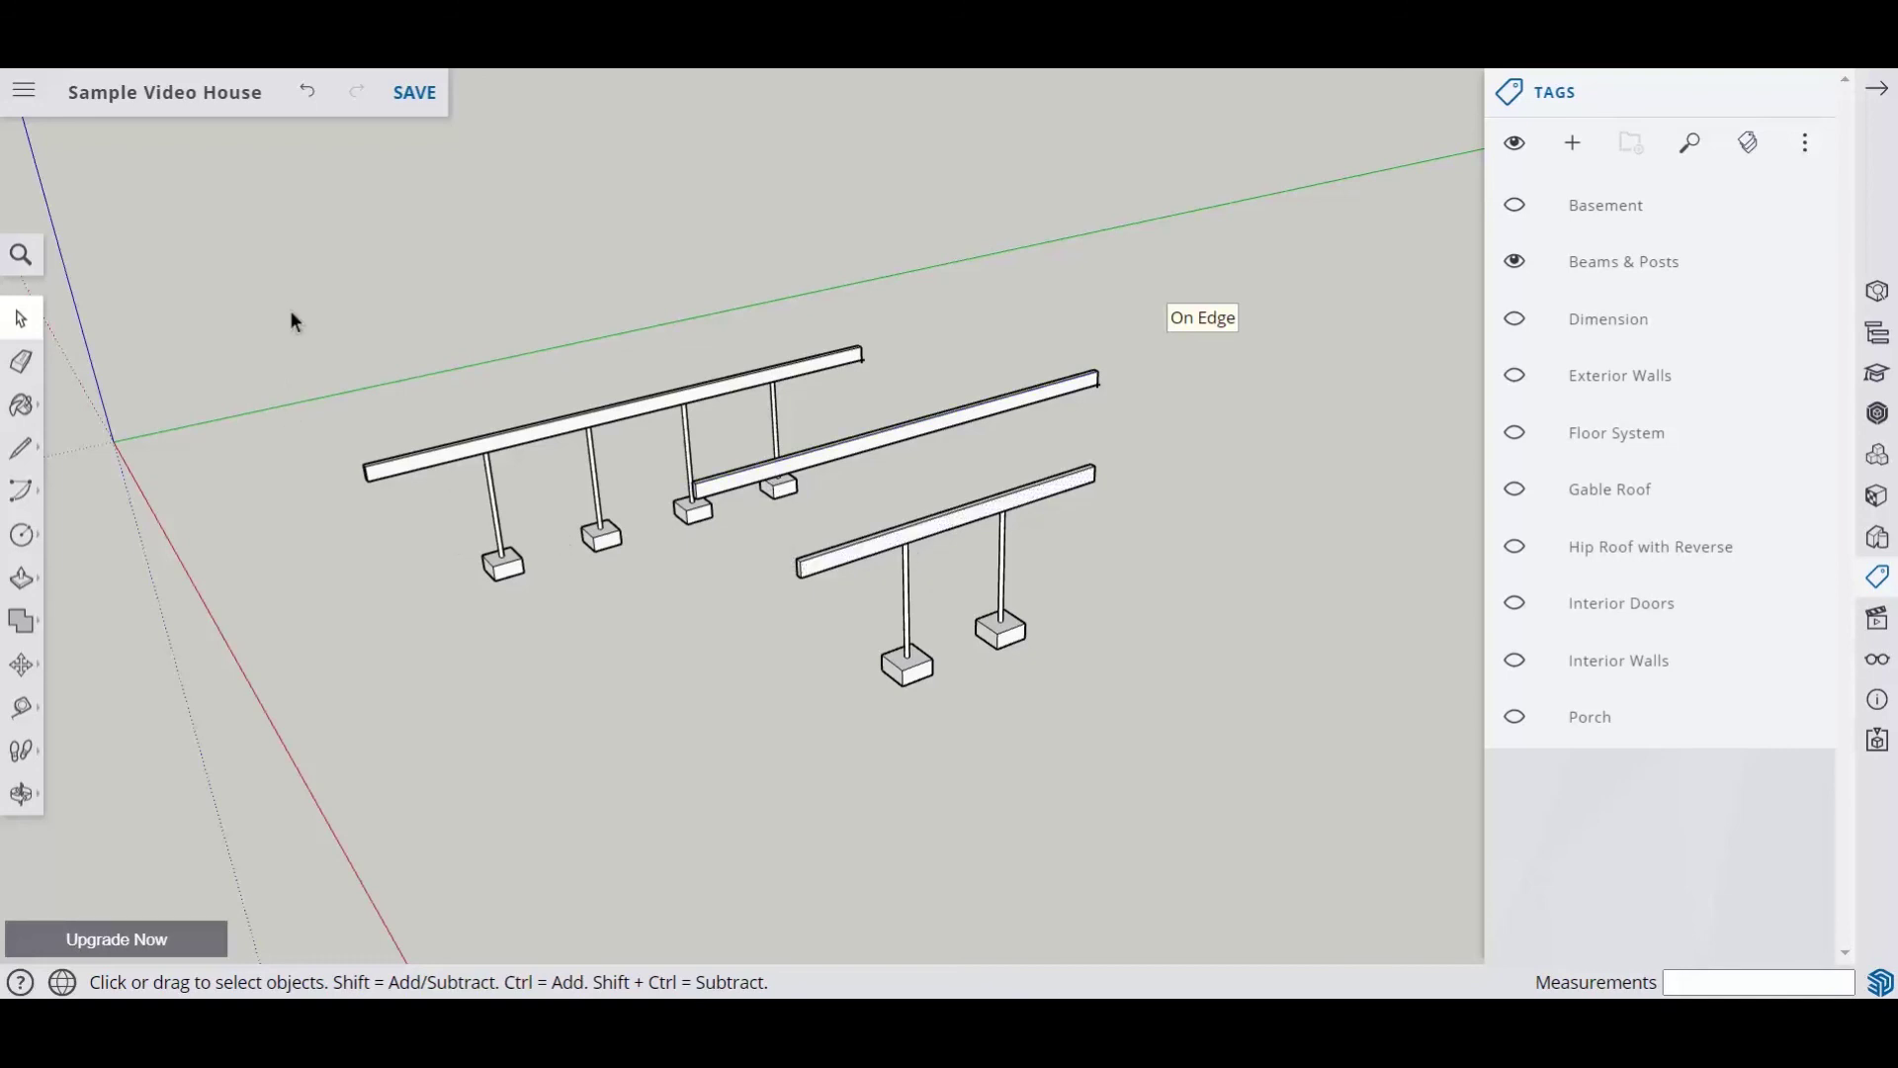
# Step: Group all three beams with every post and footing into a single group
pyautogui.moveTo(289, 308); pyautogui.dragTo(1236, 787)
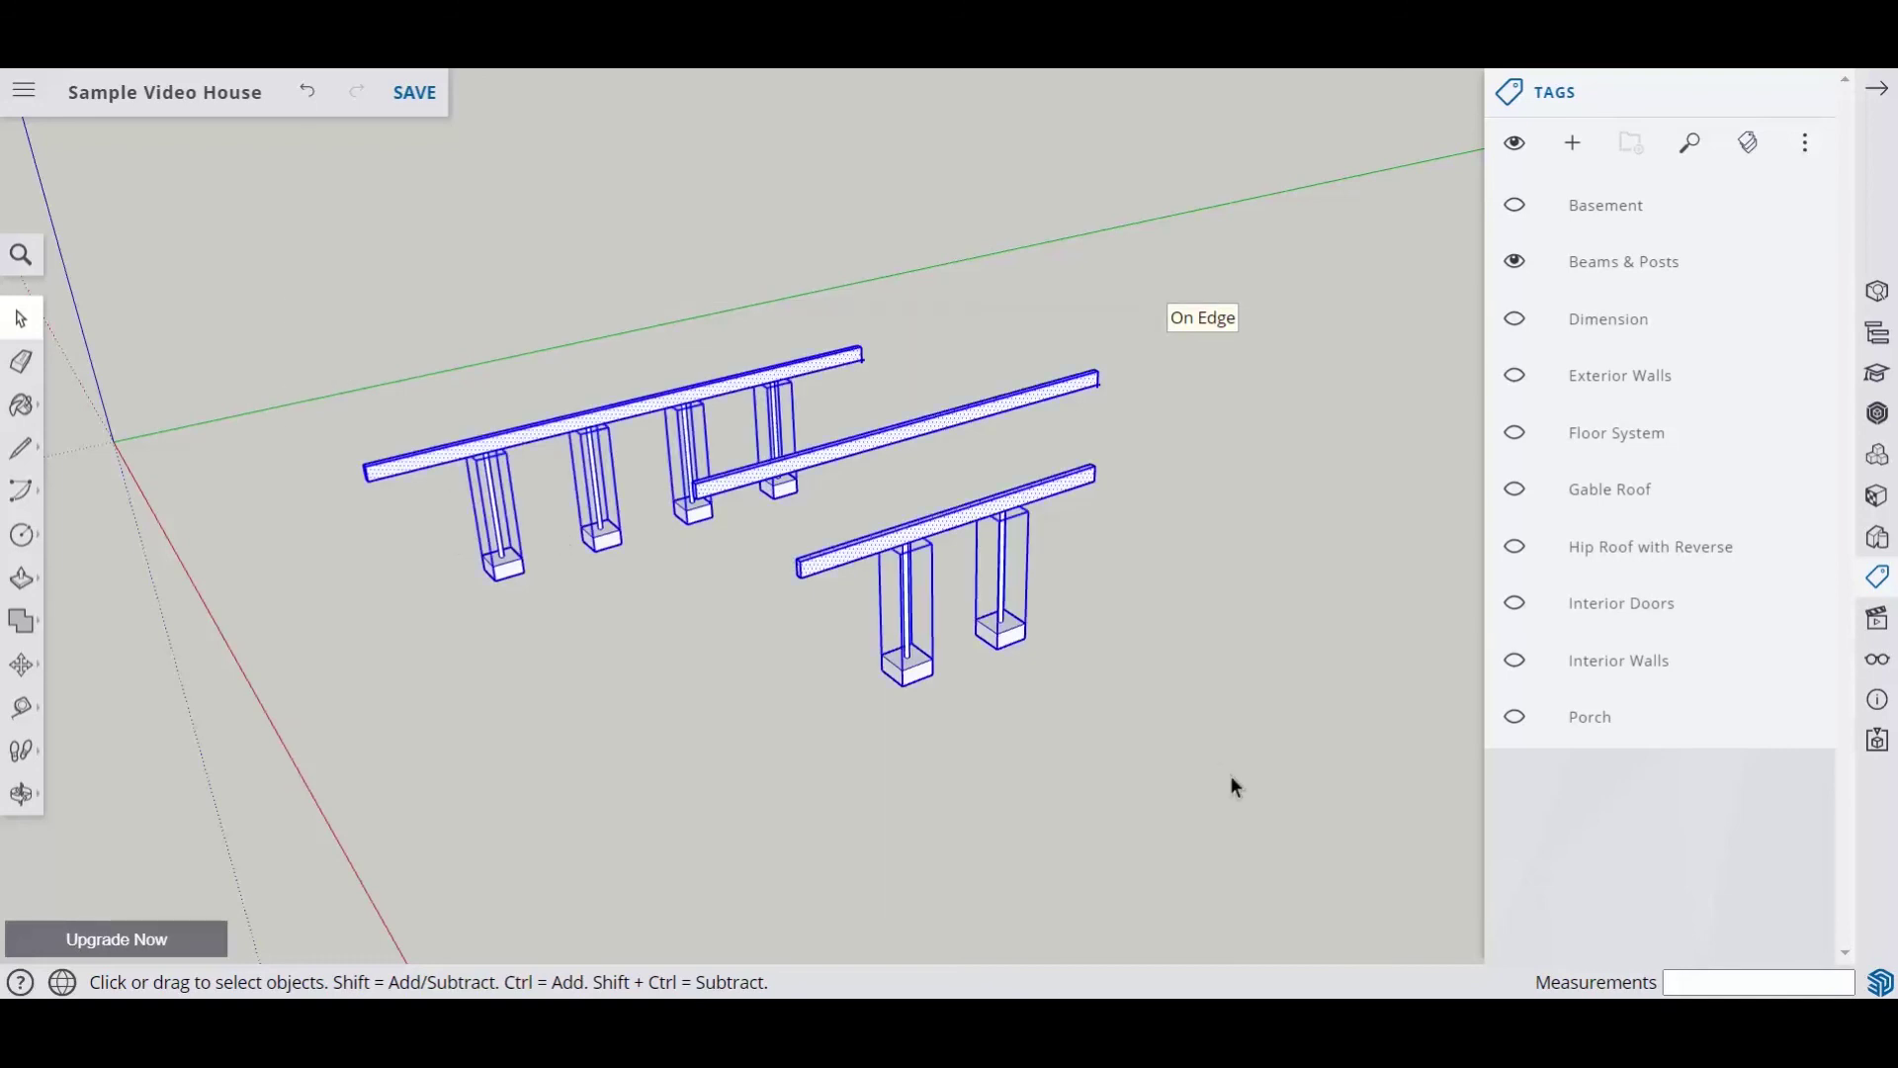
pyautogui.rightClick(955, 535)
pyautogui.click(1043, 708)
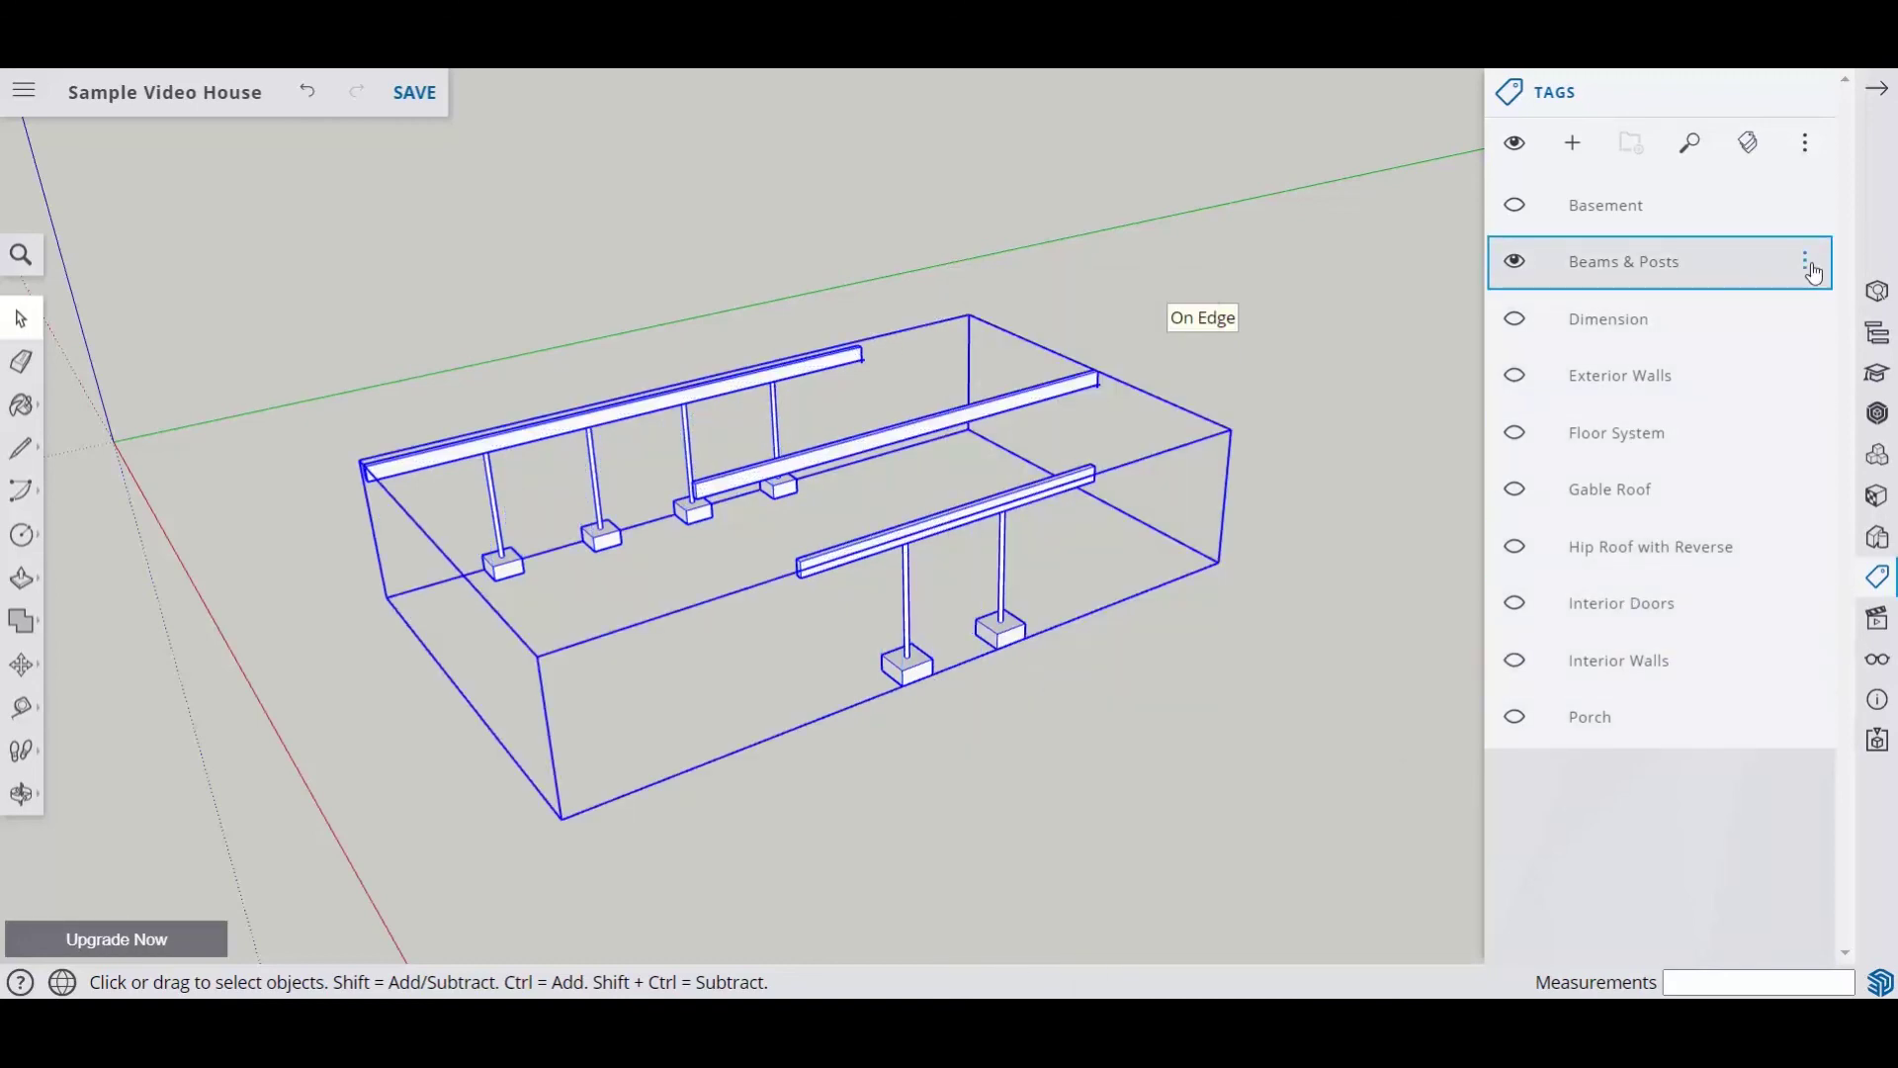
# Step: Assign the combined group to the Beams & Posts tag and check it by toggling the tag's visibility off and on
pyautogui.click(1808, 263)
pyautogui.click(1650, 262)
pyautogui.click(1515, 263)
pyautogui.click(1513, 265)
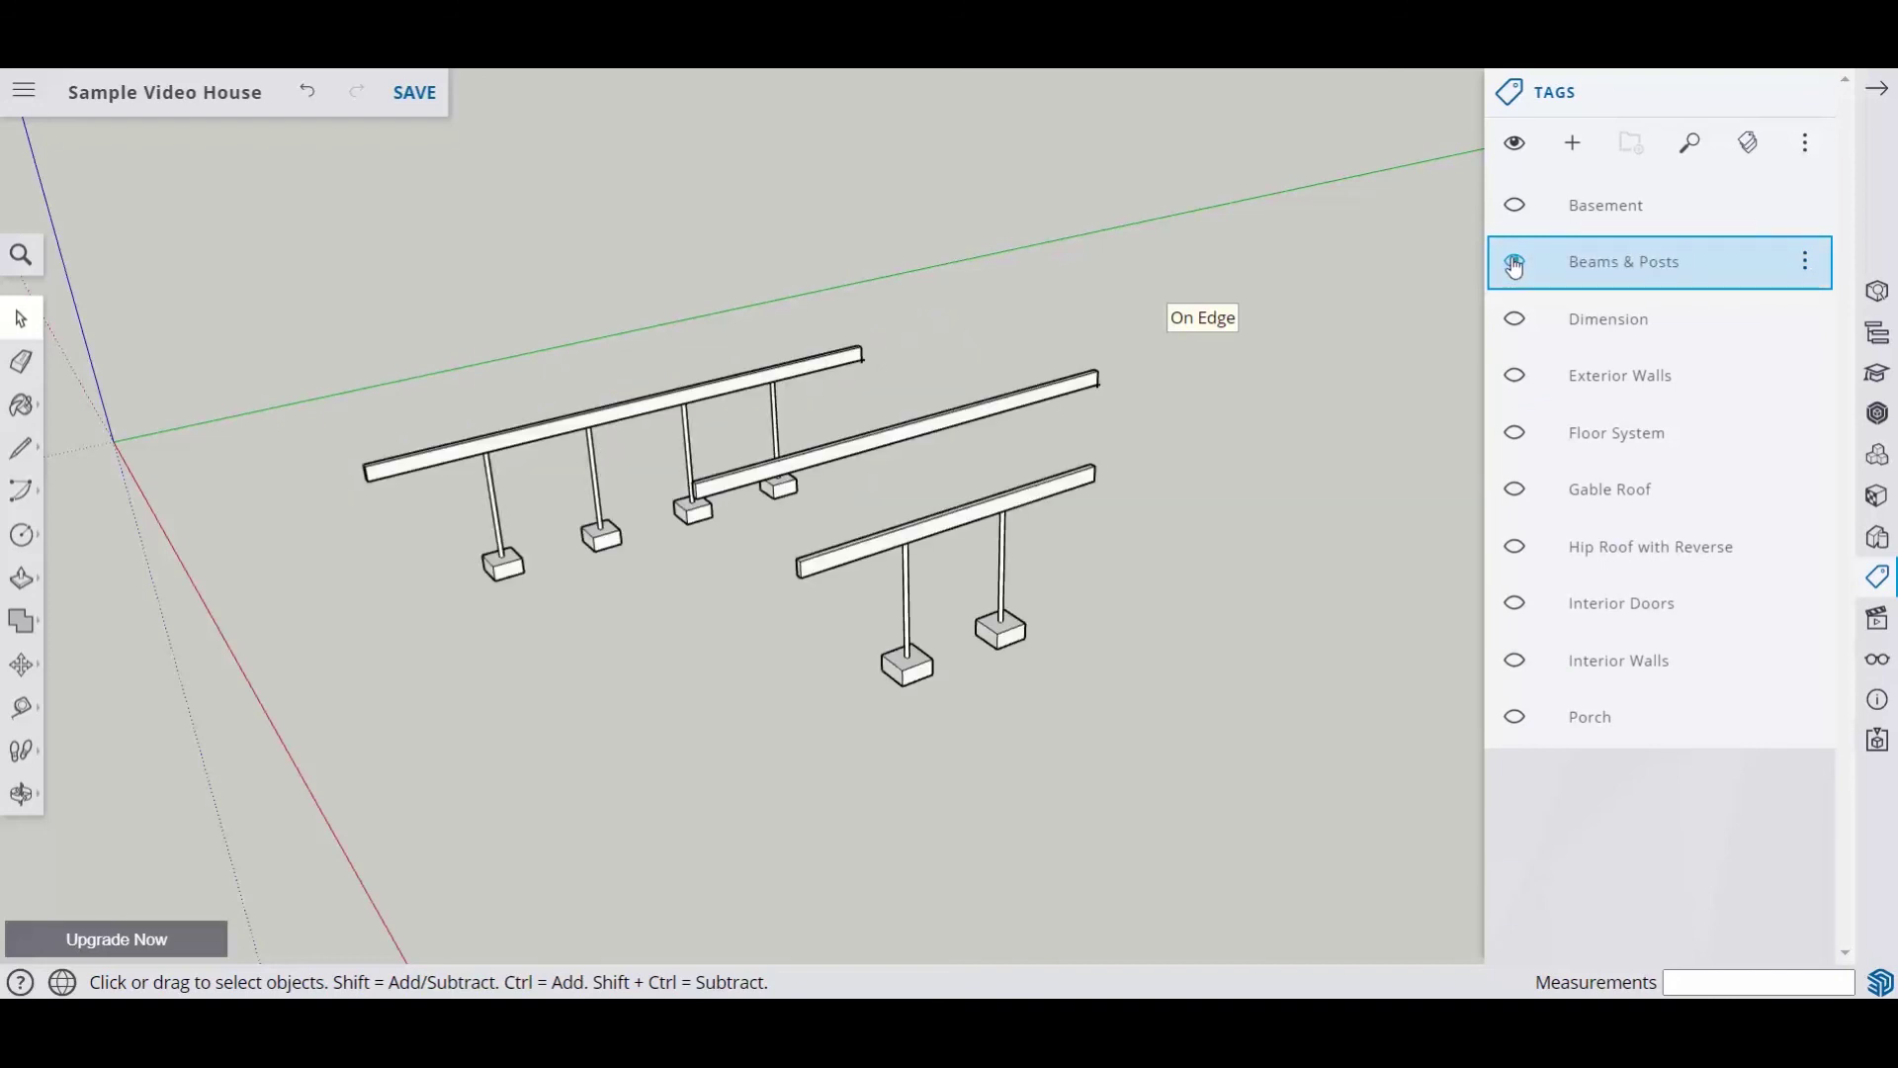
# Step: Make the Basement tag visible again and view the basement walls together with the beams and posts
pyautogui.click(1515, 207)
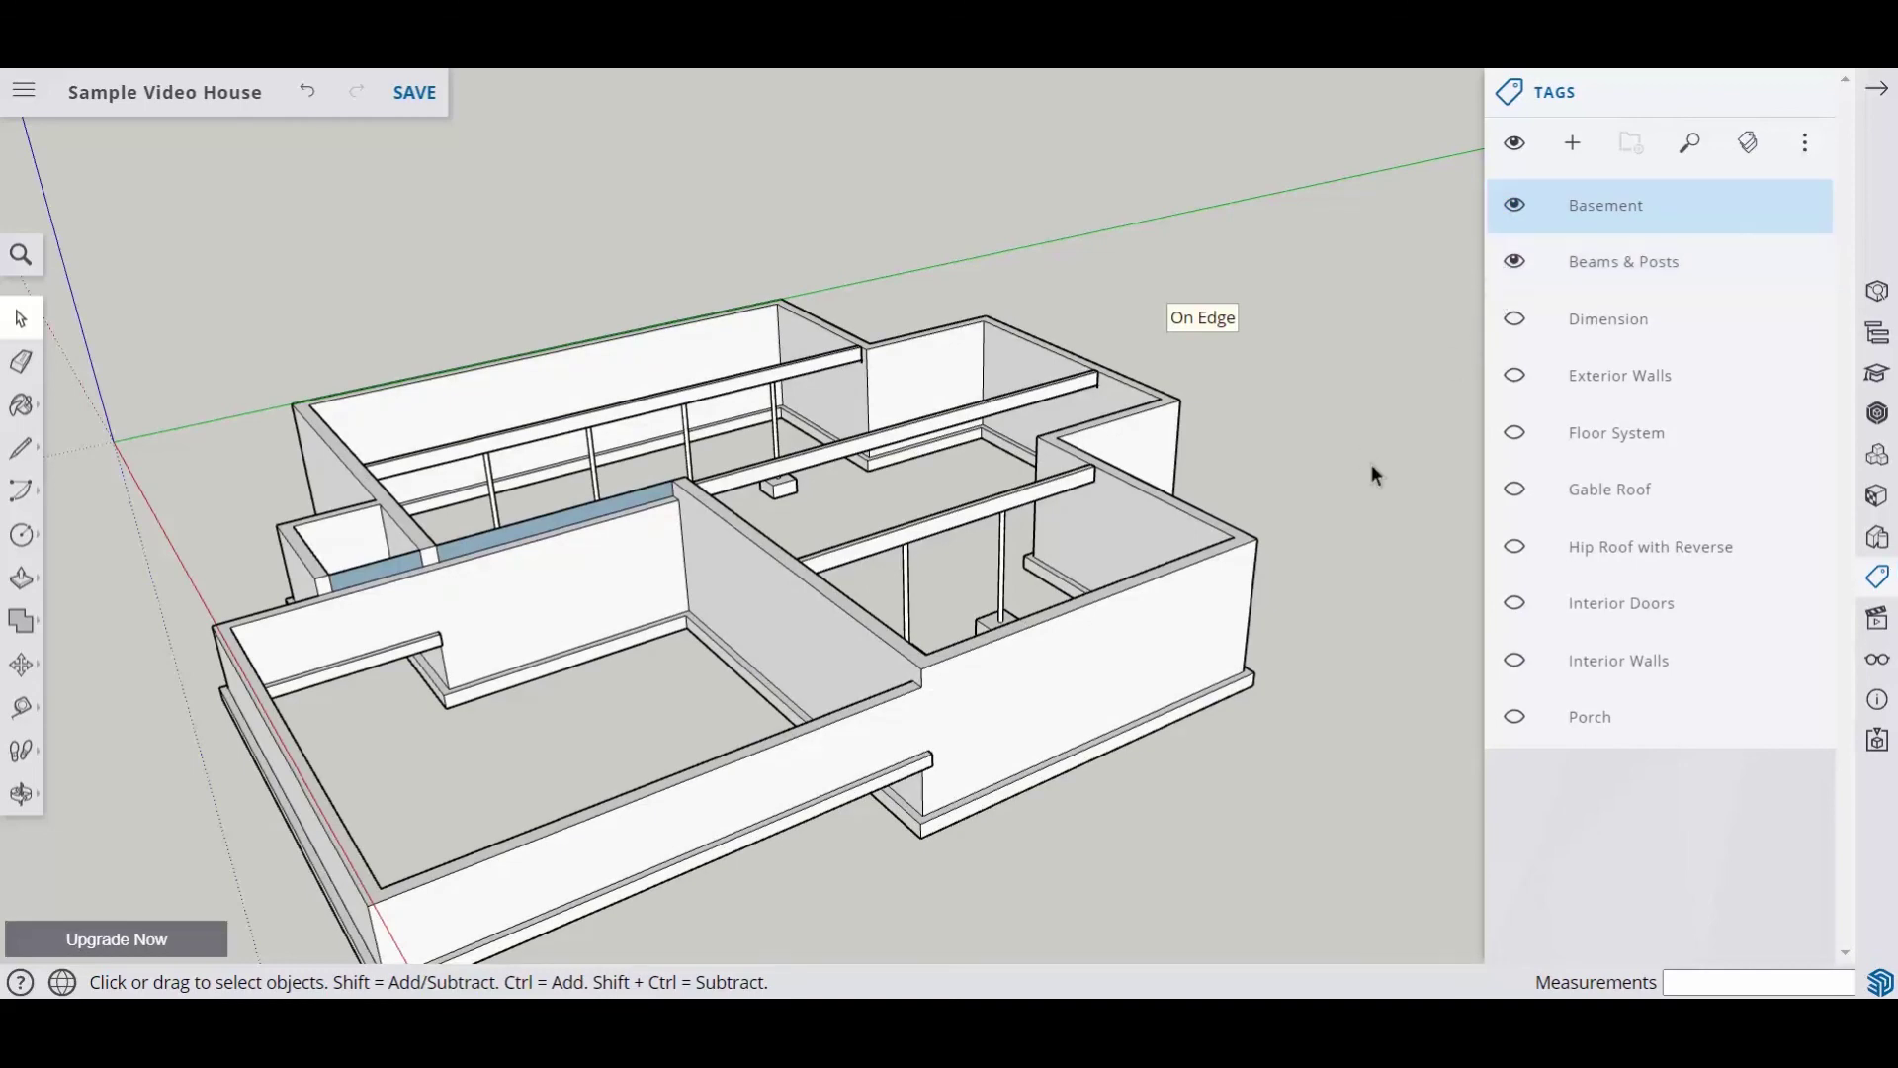
pyautogui.moveTo(1095, 767); pyautogui.dragTo(943, 687, button='middle')
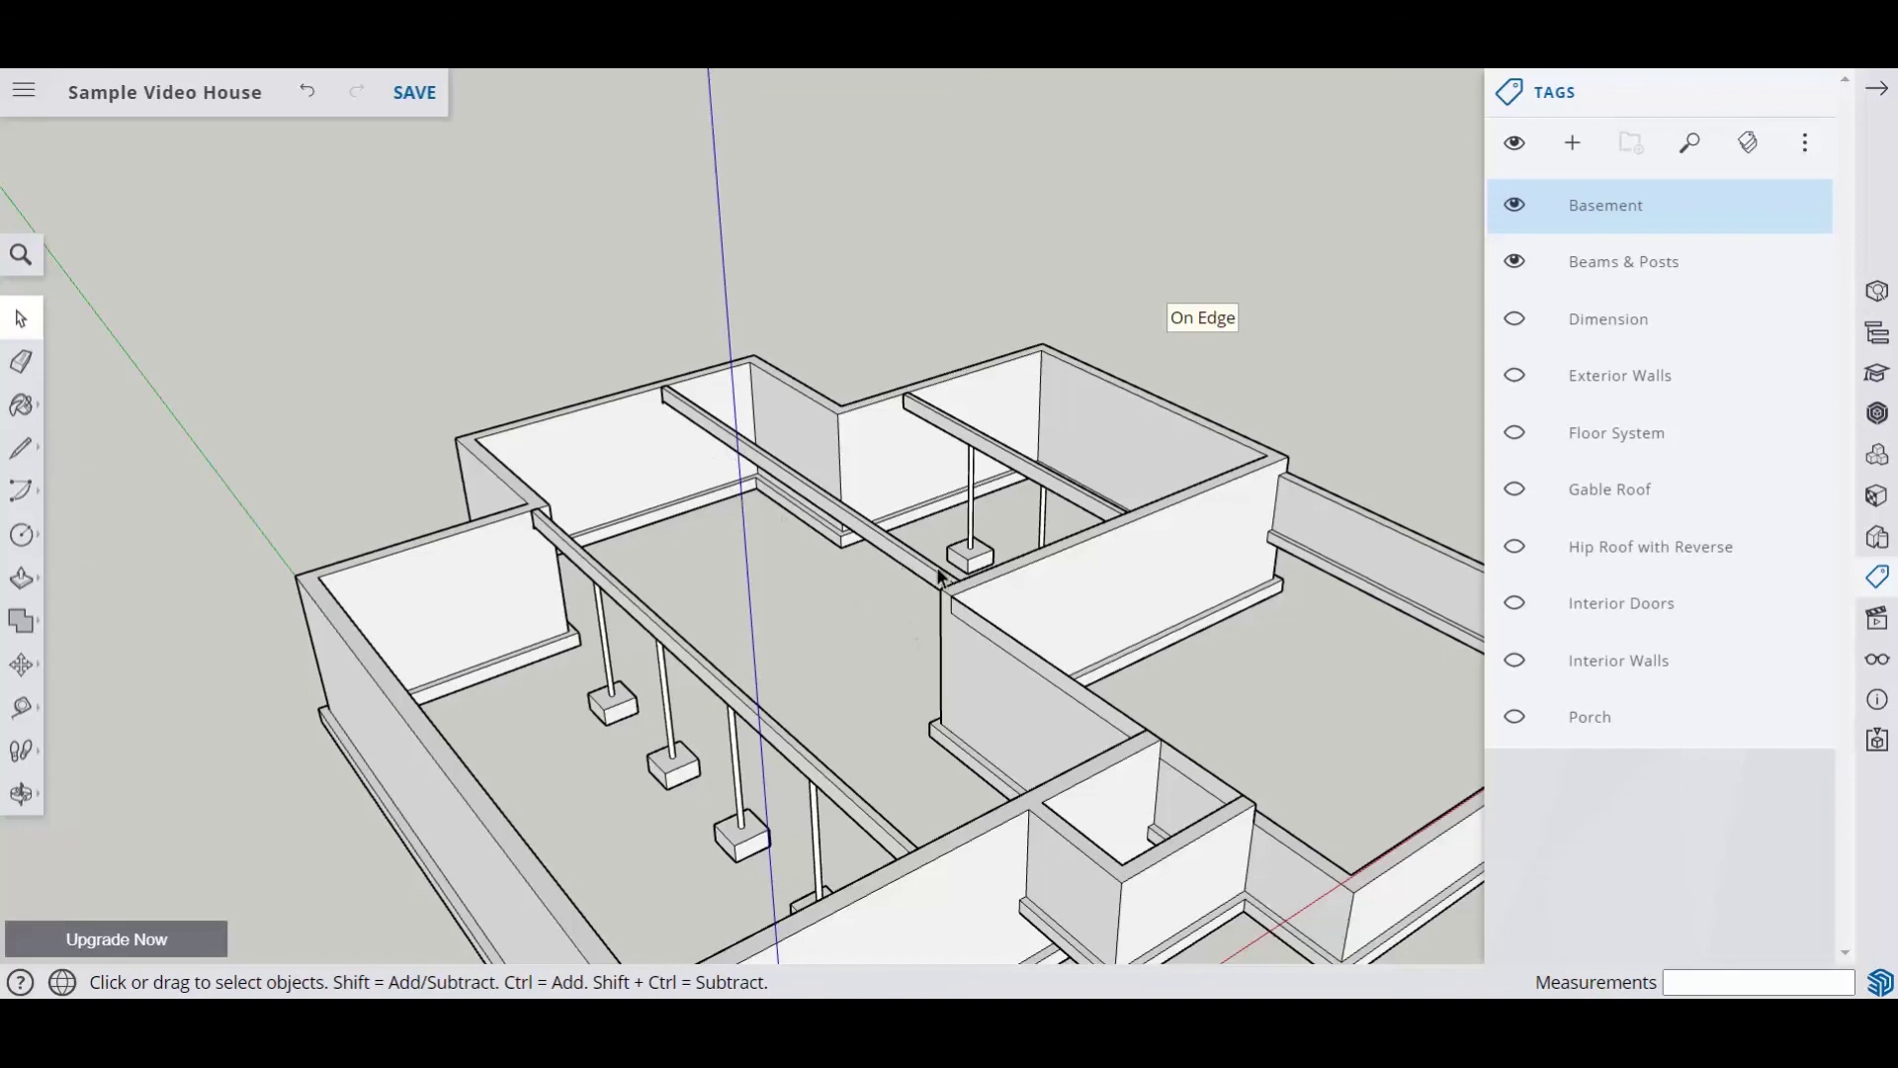
pyautogui.scroll(-2, 939, 576)
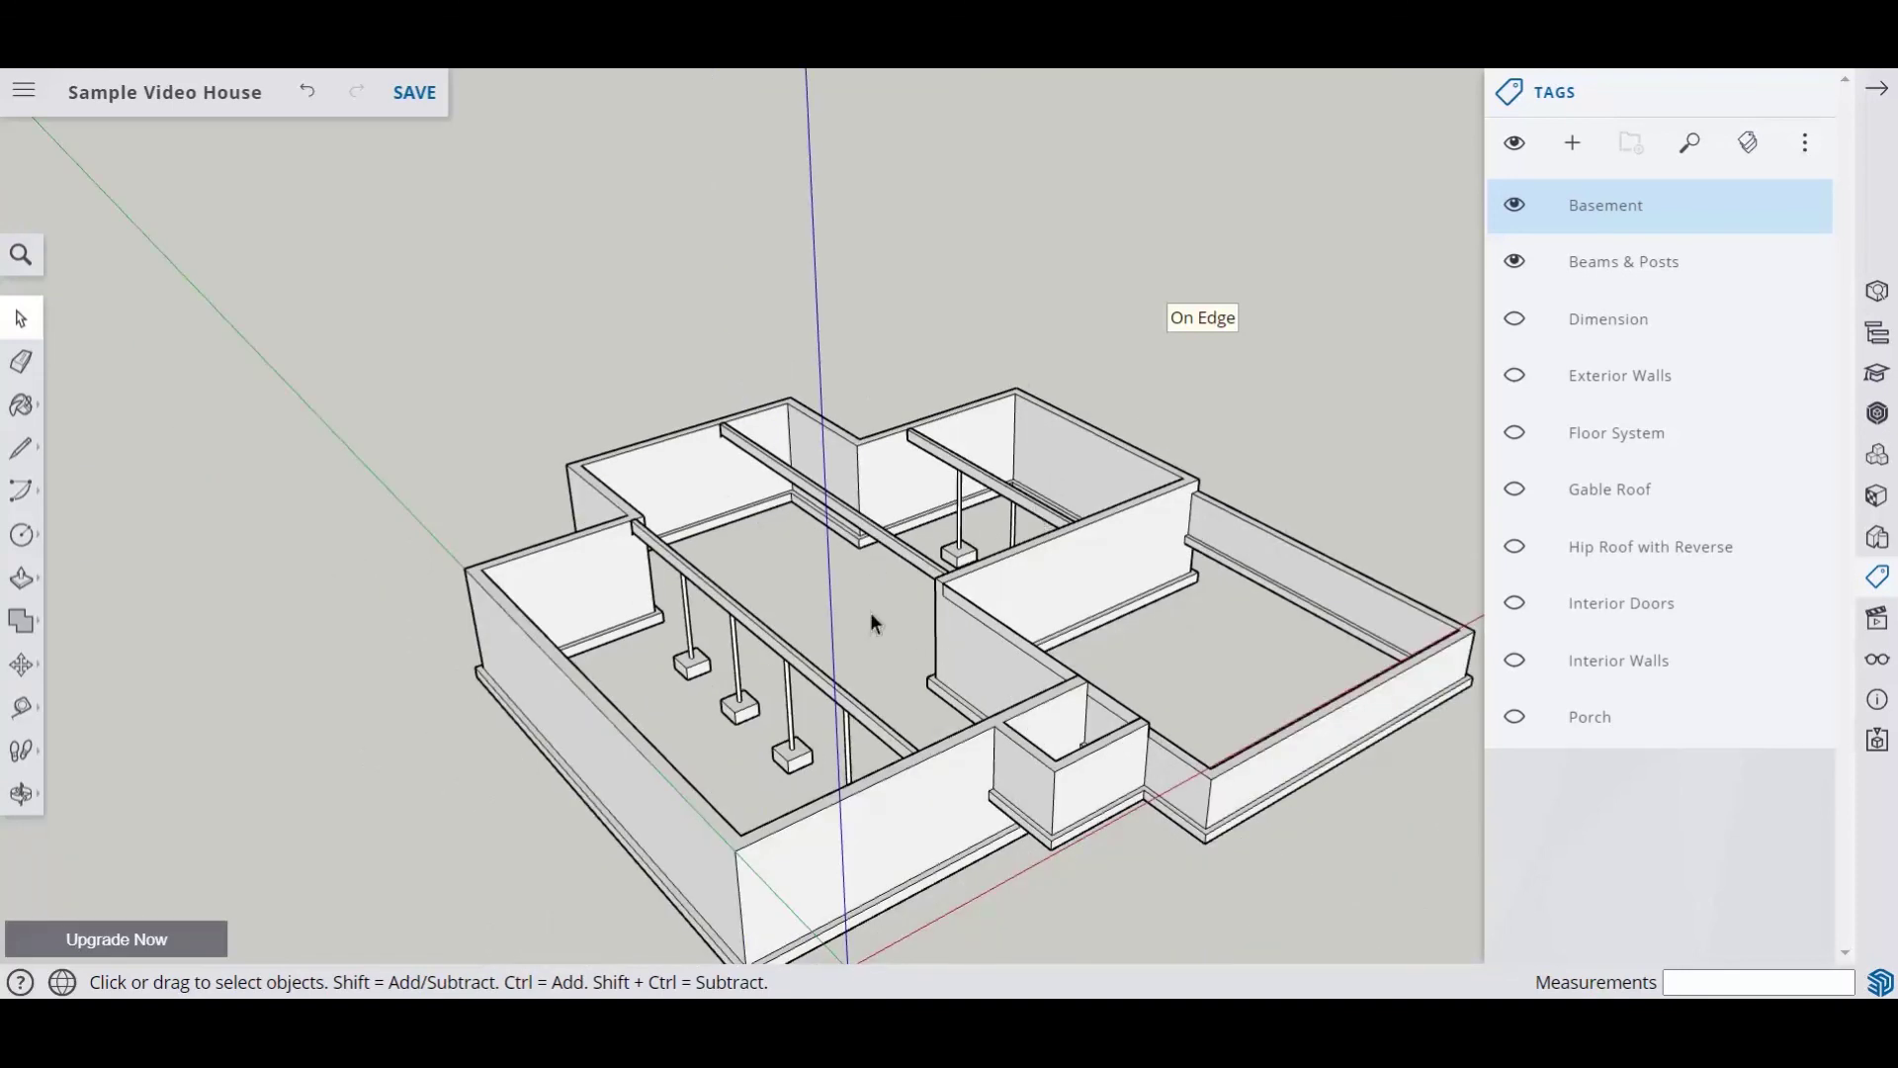